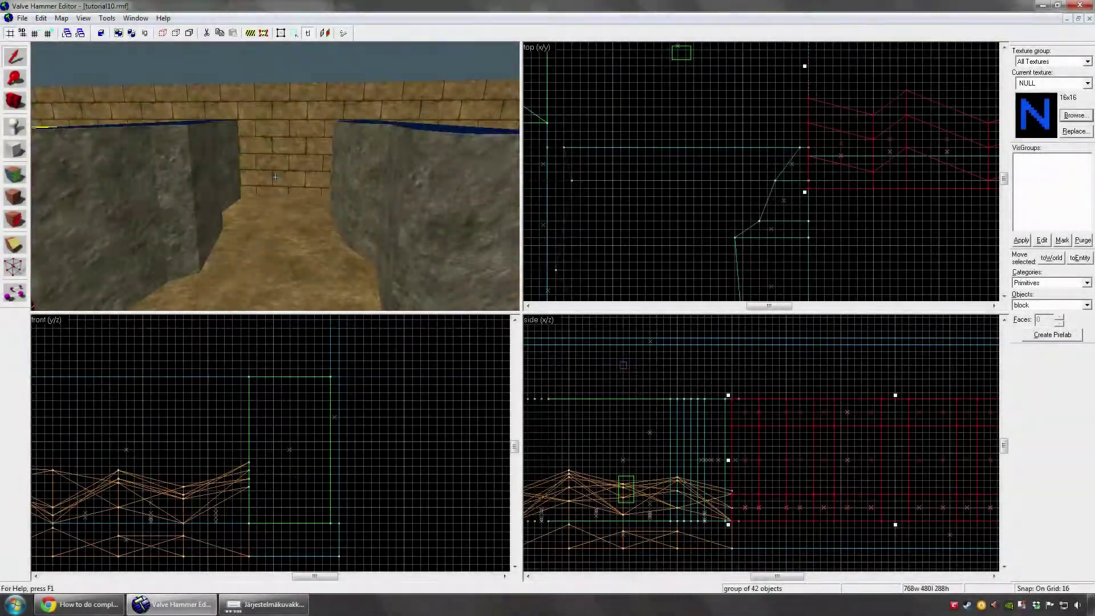
- Examine the rock cliffs, the bumpy ground terrain and the surrounding brick walls in the 3D view
{"action": "key", "text": "Left"}
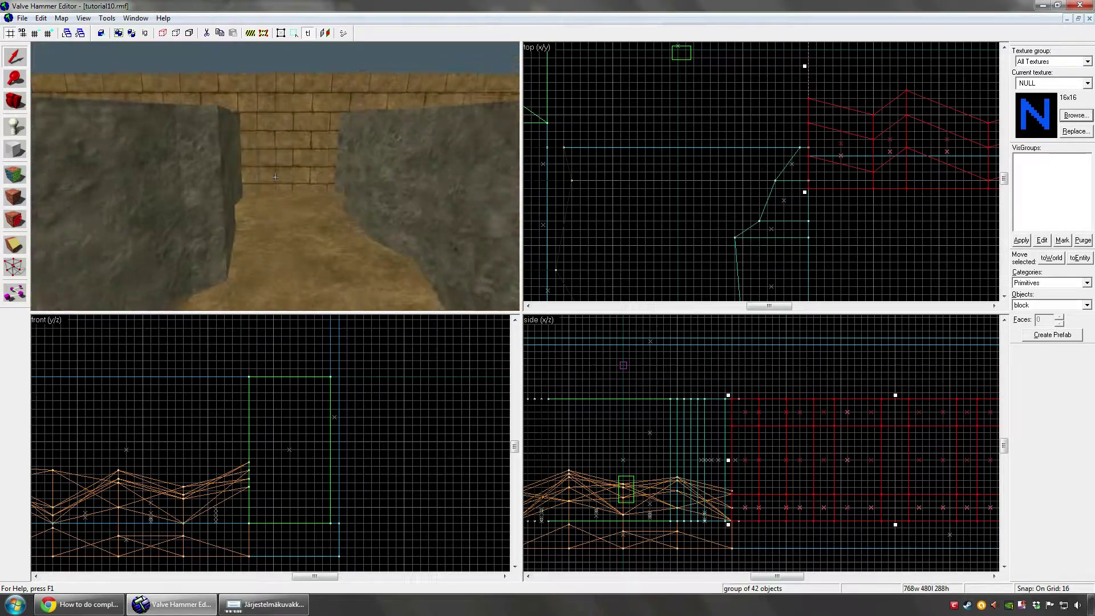
{"action": "left_click", "coordinate": [275, 177]}
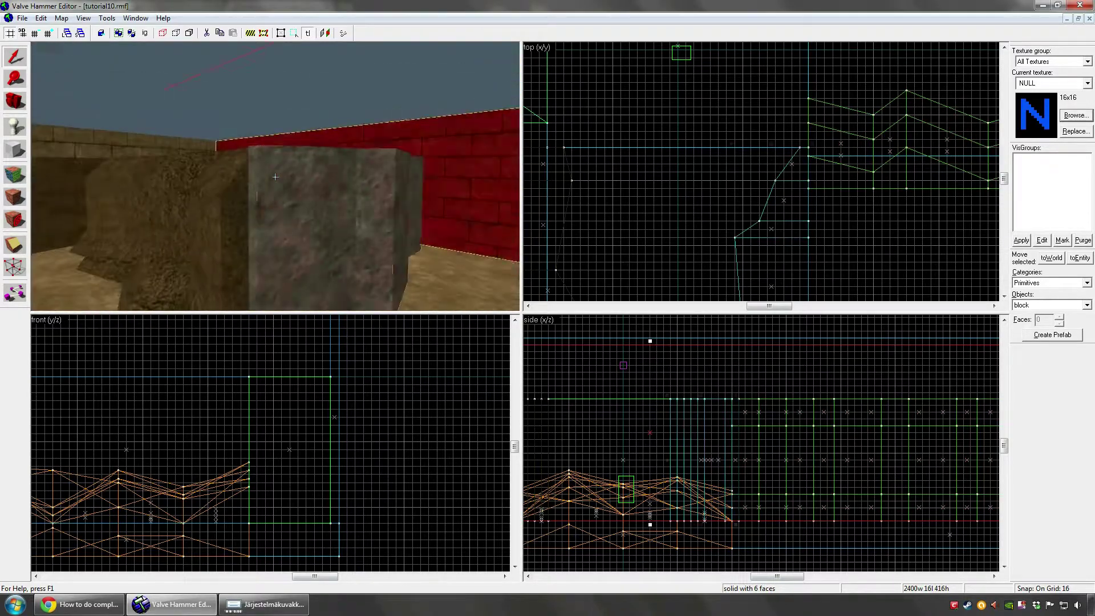
{"action": "left_click", "coordinate": [275, 177]}
{"action": "left_click", "coordinate": [275, 176]}
{"action": "left_click", "coordinate": [275, 177]}
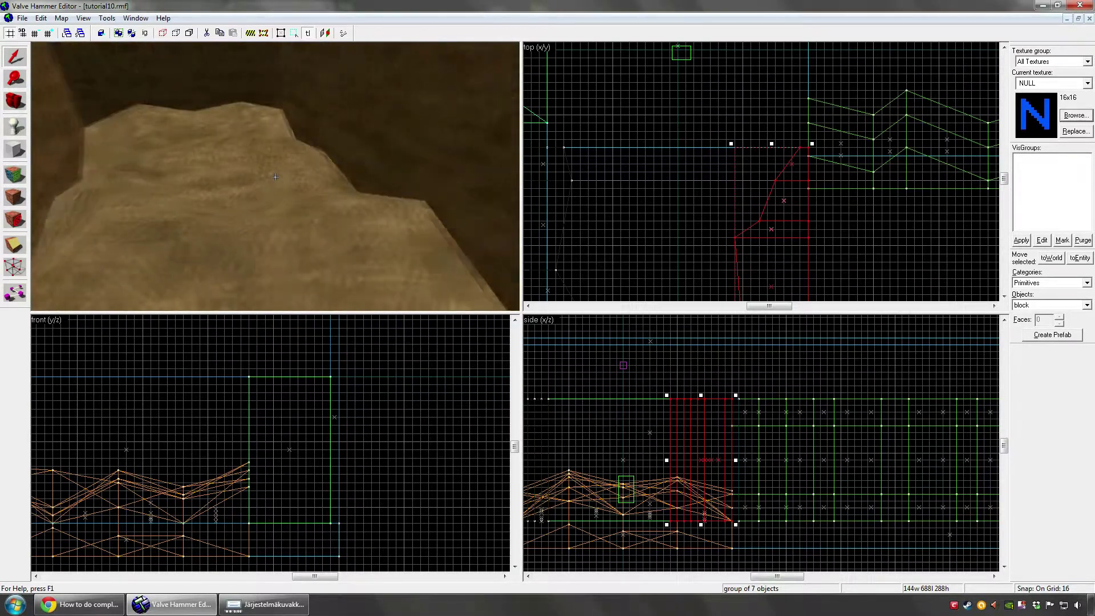
{"action": "left_click", "coordinate": [276, 176]}
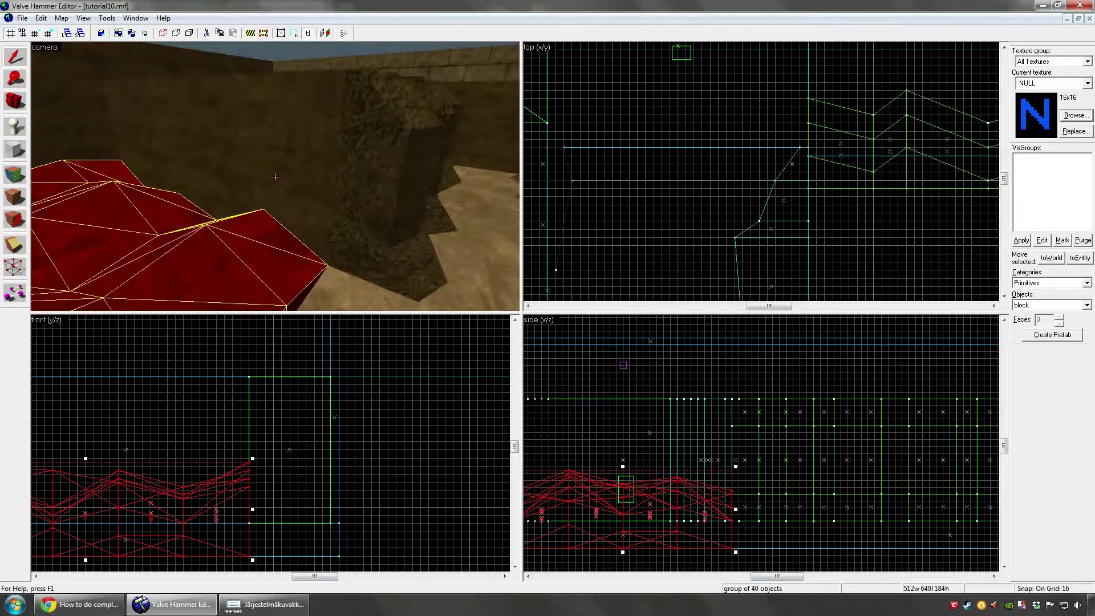
{"action": "left_click", "coordinate": [276, 177]}
{"action": "key", "text": "Right"}
{"action": "left_click", "coordinate": [275, 177]}
{"action": "key", "text": "Right"}
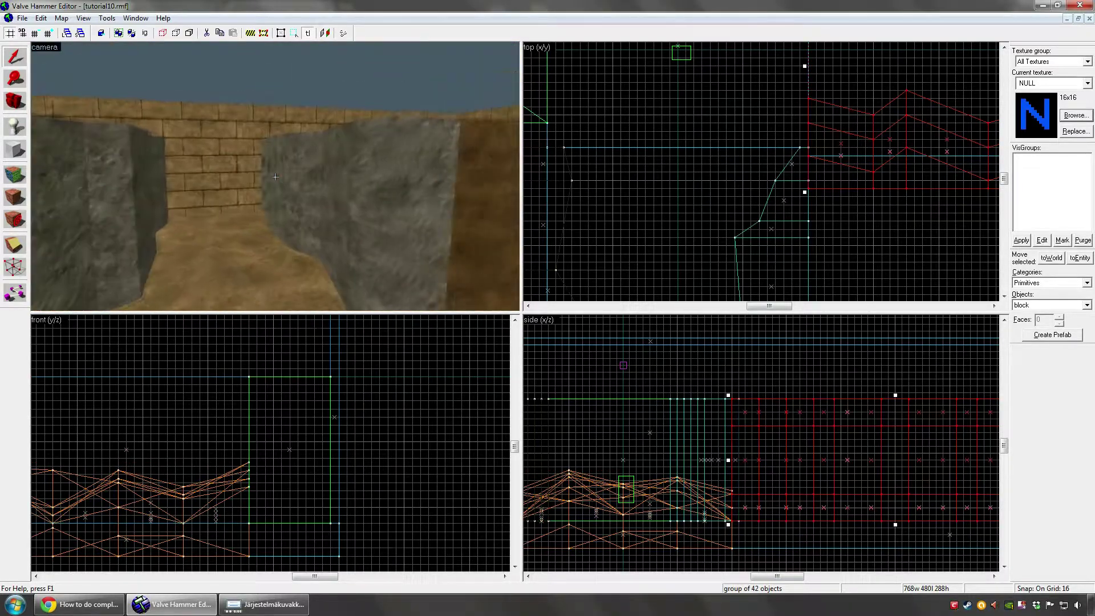
{"action": "left_click", "coordinate": [275, 177]}
{"action": "key", "text": "Up"}
{"action": "left_click", "coordinate": [275, 177]}
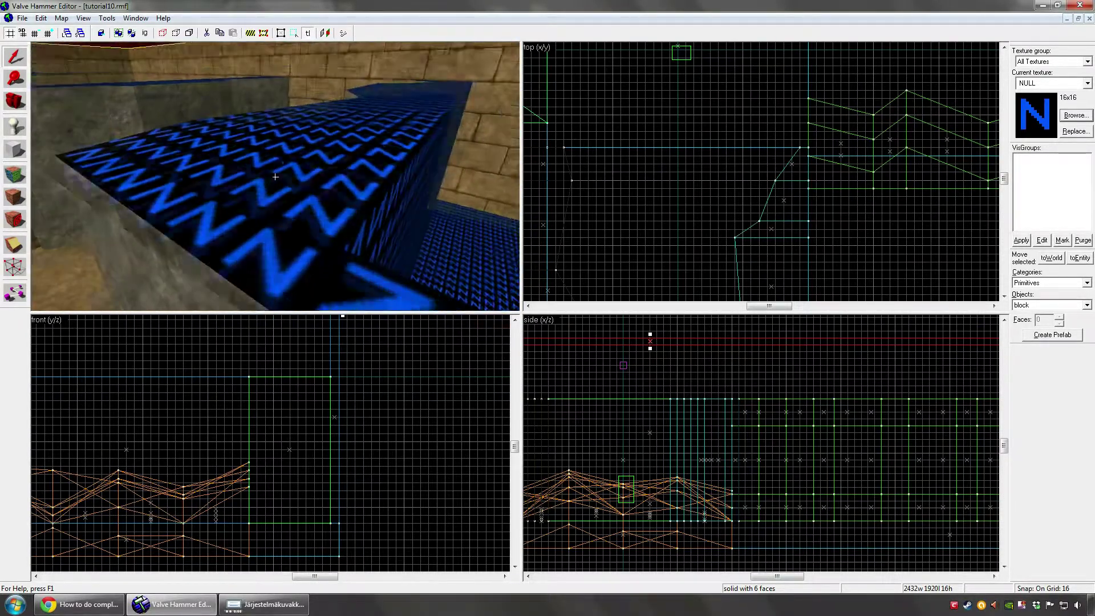
- Inspect the seven-piece jagged rock cliff beside the path from above, from the front and along its base
{"action": "left_click", "coordinate": [275, 177]}
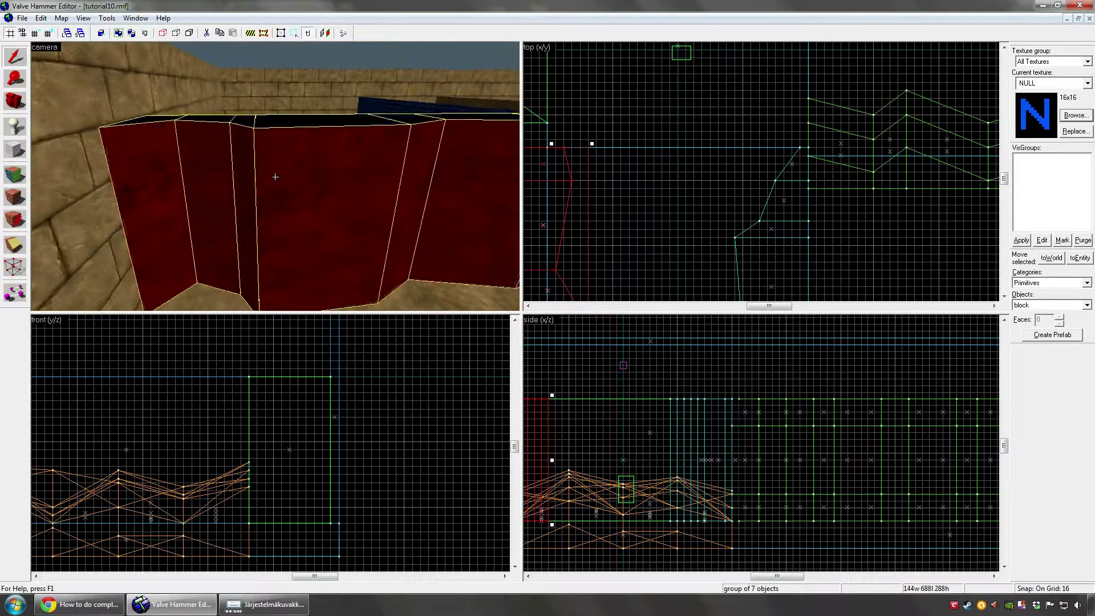
{"action": "left_click", "coordinate": [276, 176]}
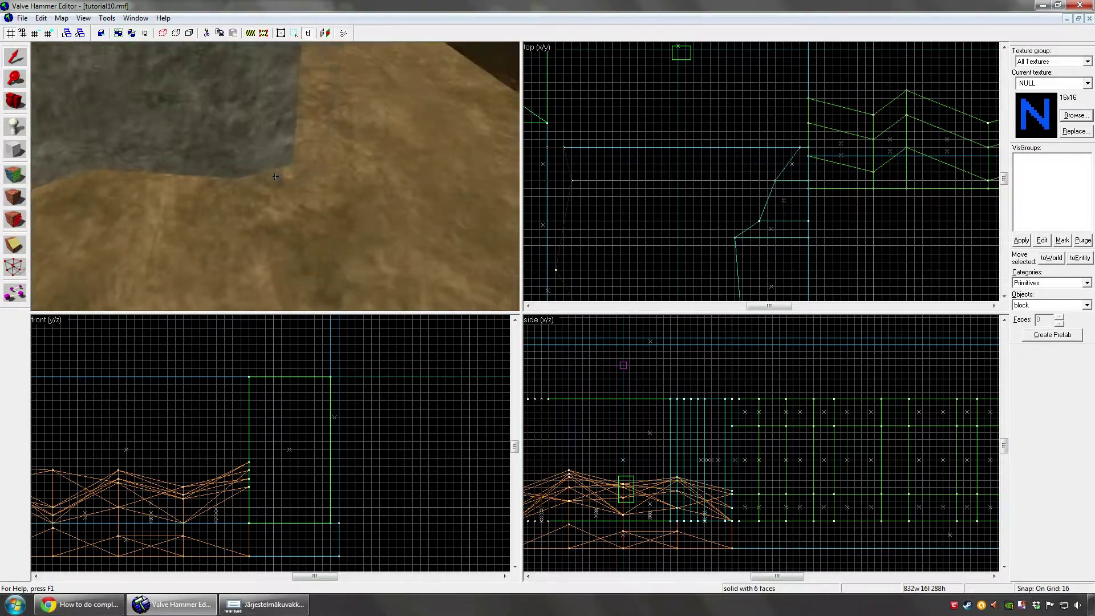
{"action": "left_click", "coordinate": [275, 177]}
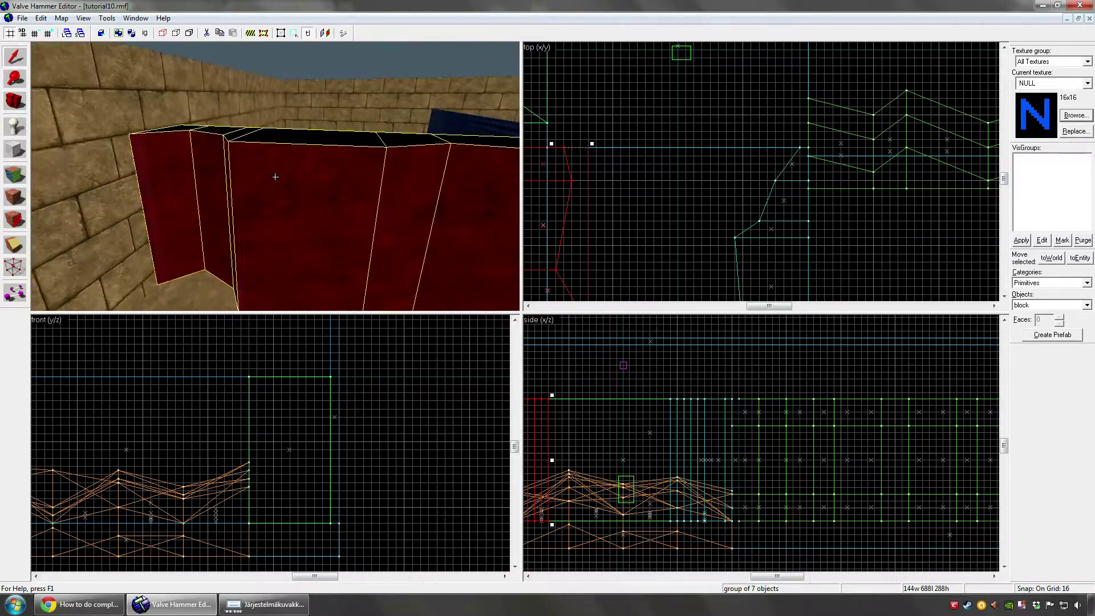
{"action": "left_click", "coordinate": [275, 177]}
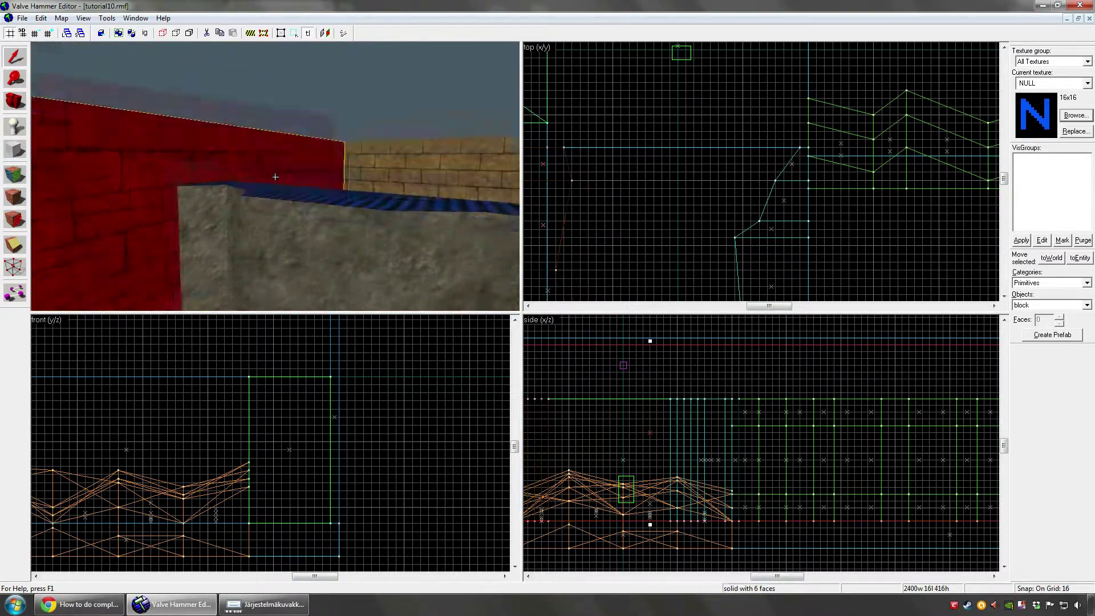
{"action": "left_click", "coordinate": [276, 177]}
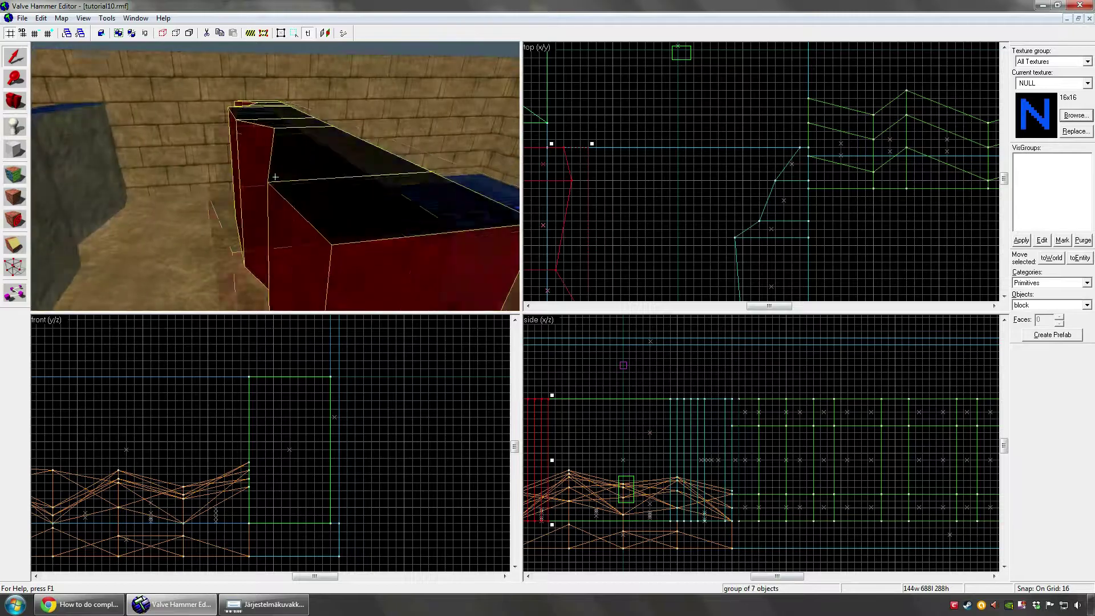
{"action": "left_click", "coordinate": [275, 176]}
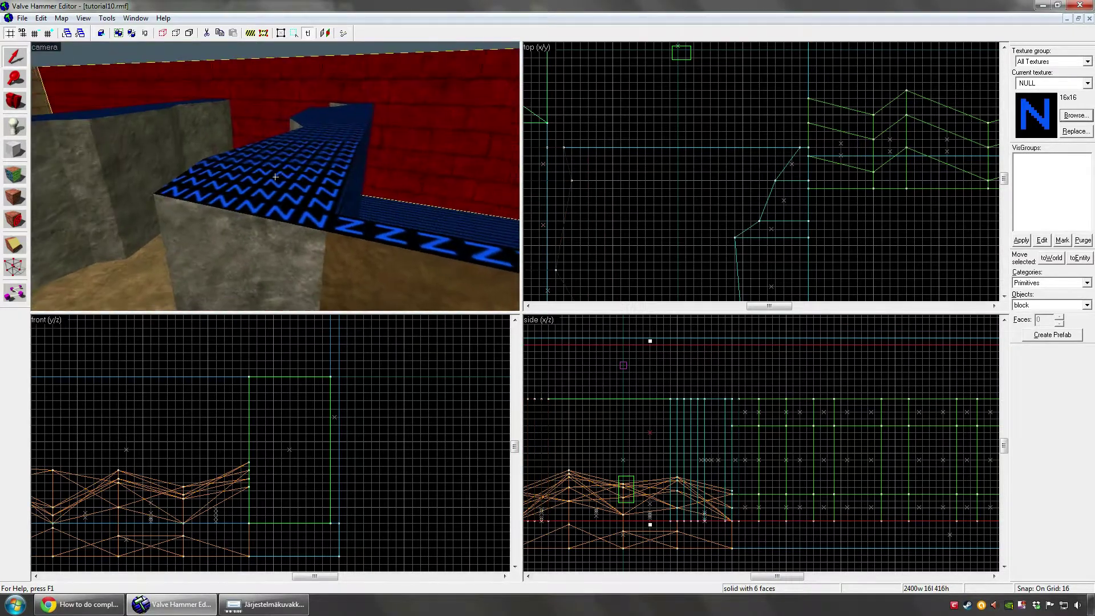
{"action": "key", "text": "w"}
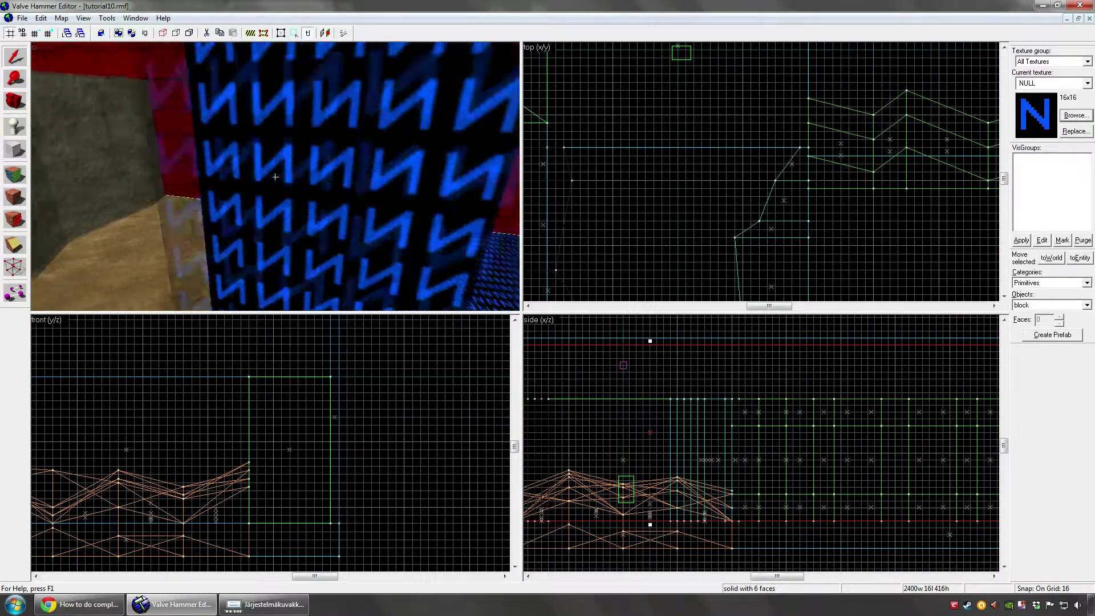
{"action": "key", "text": "w"}
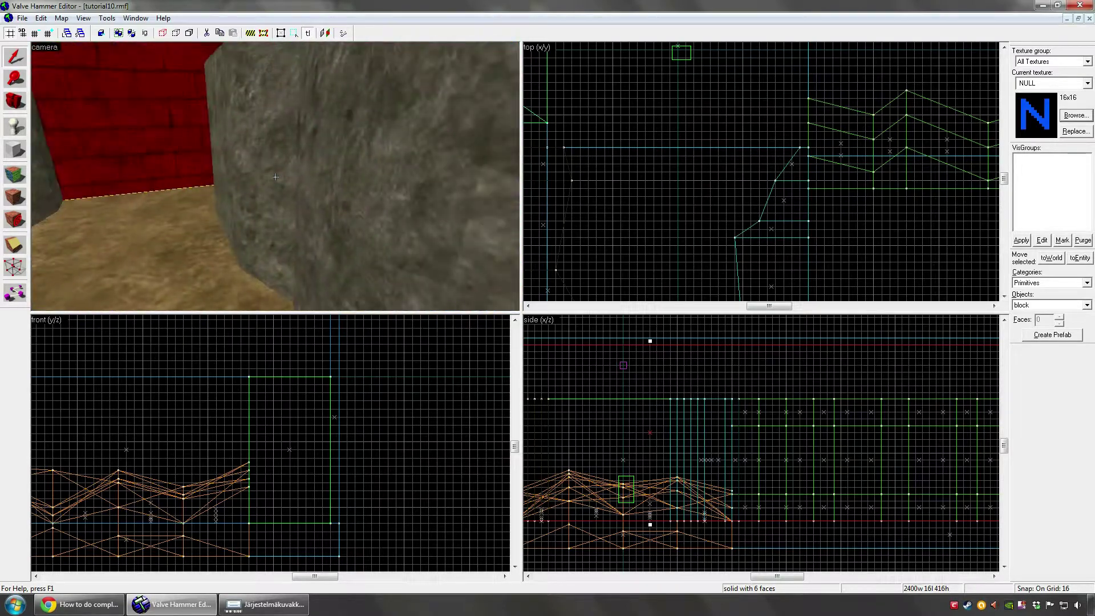
{"action": "key", "text": "s"}
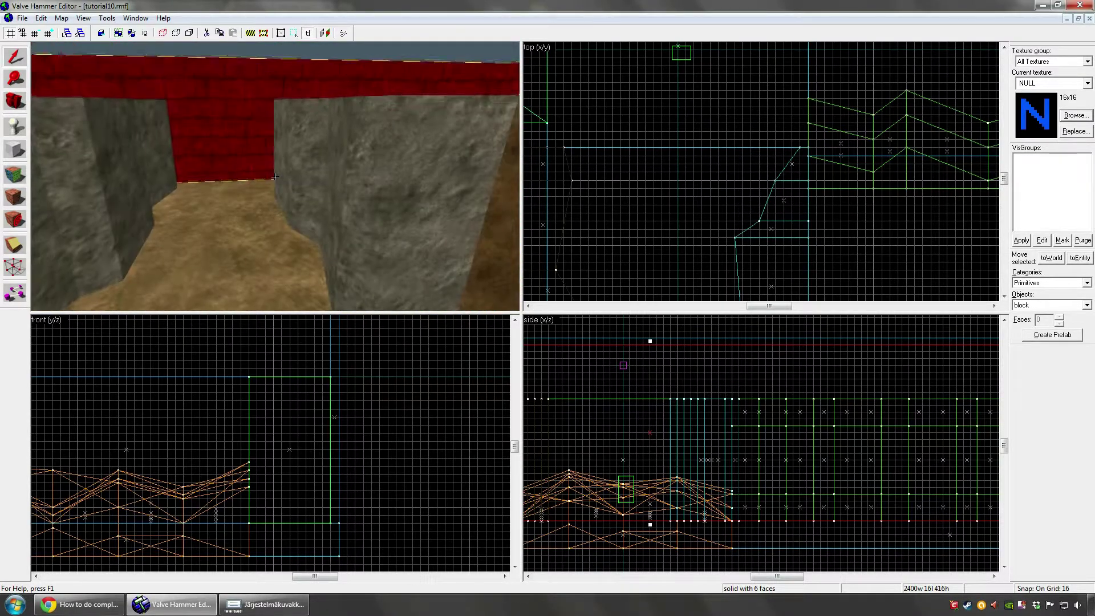
{"action": "key", "text": "s"}
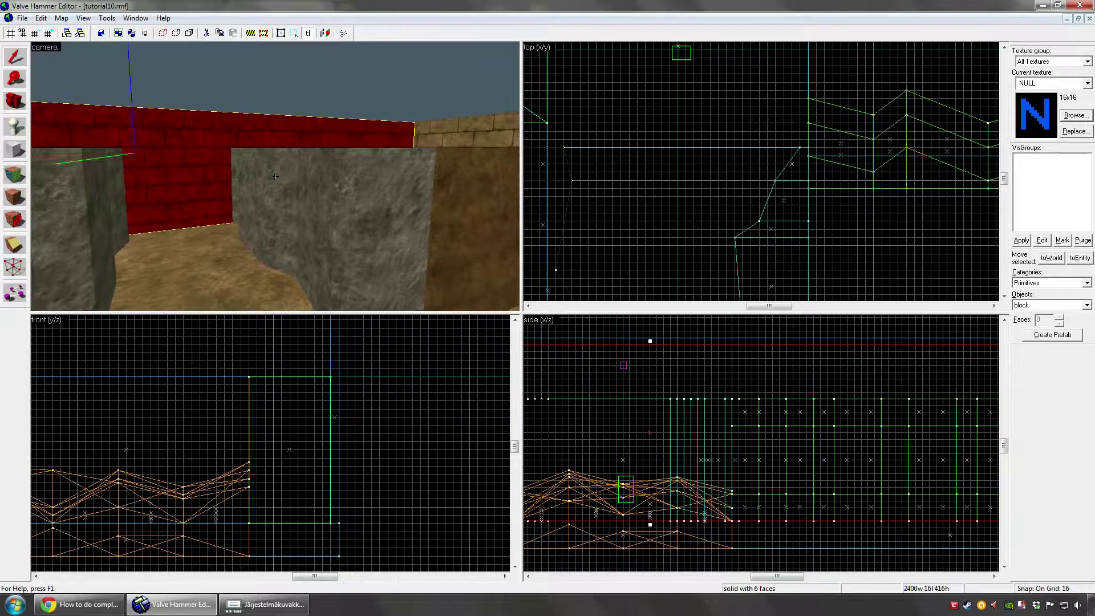
{"action": "key", "text": "s"}
{"action": "left_click", "coordinate": [275, 177]}
{"action": "key", "text": "w"}
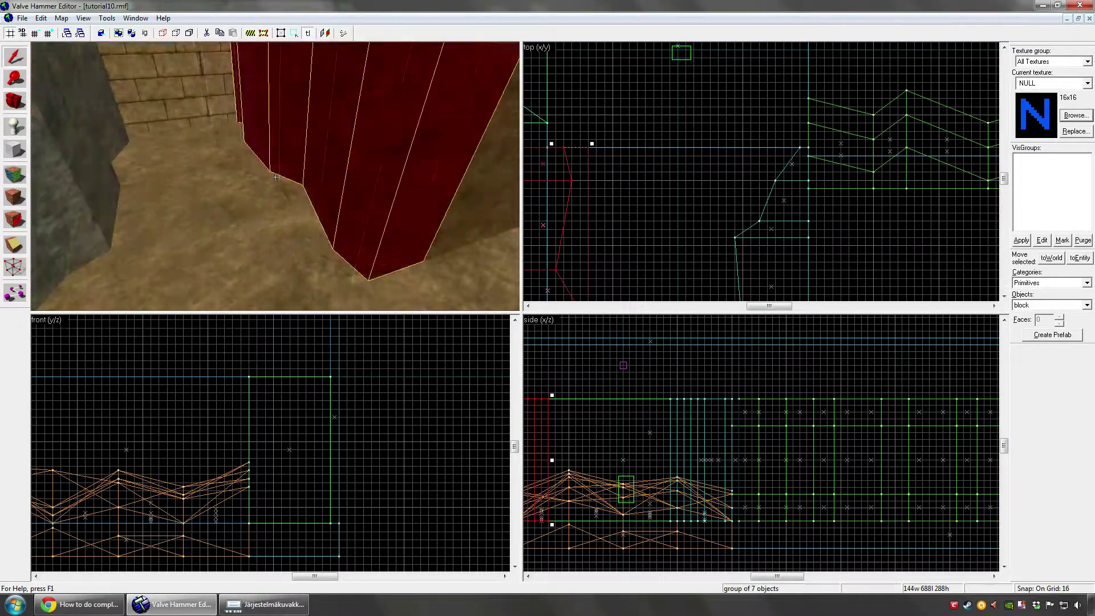
{"action": "key", "text": "s"}
{"action": "key", "text": "w"}
{"action": "key", "text": "s"}
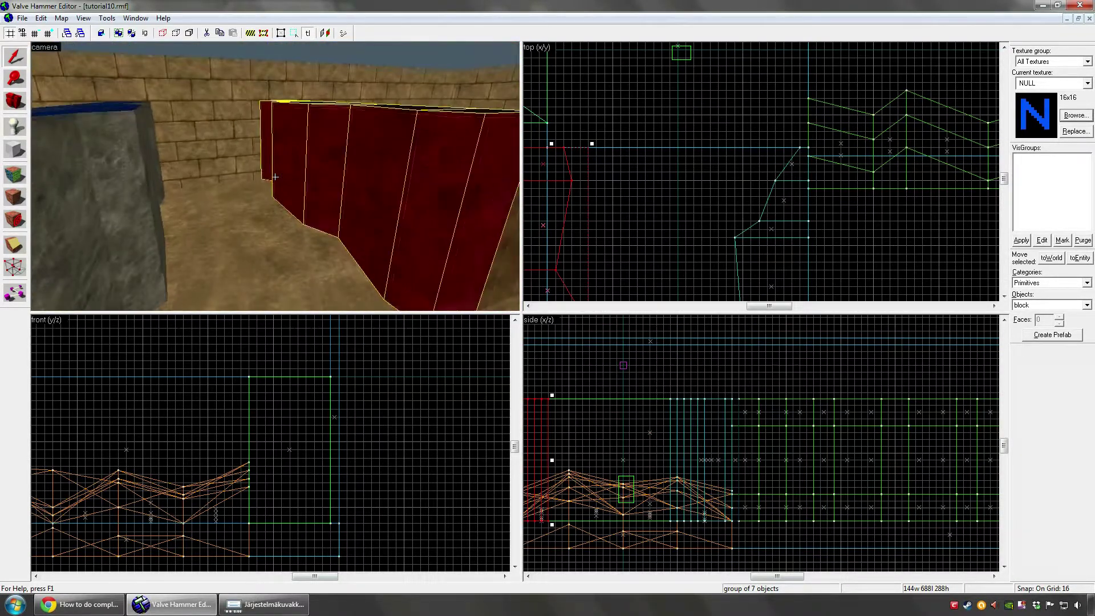
{"action": "key", "text": "z"}
{"action": "key", "text": "s"}
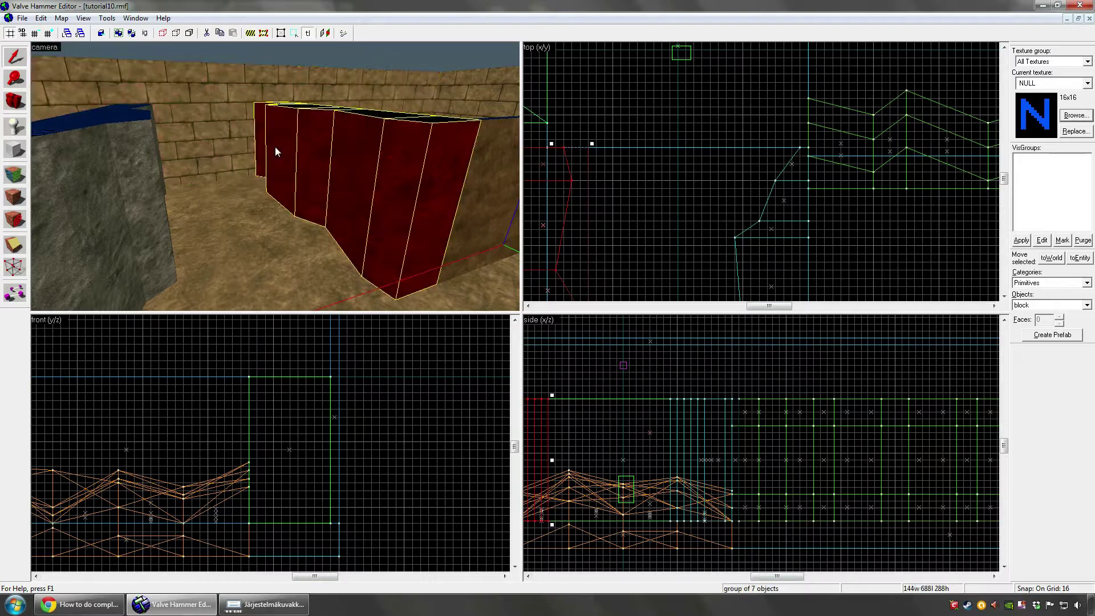
- Create a NULL-textured block 128 wide, 688 long and 288 high in the gap between the two cliffs
{"action": "left_click", "coordinate": [15, 149]}
{"action": "scroll", "coordinate": [639, 147], "scroll_direction": "down", "scroll_amount": 2}
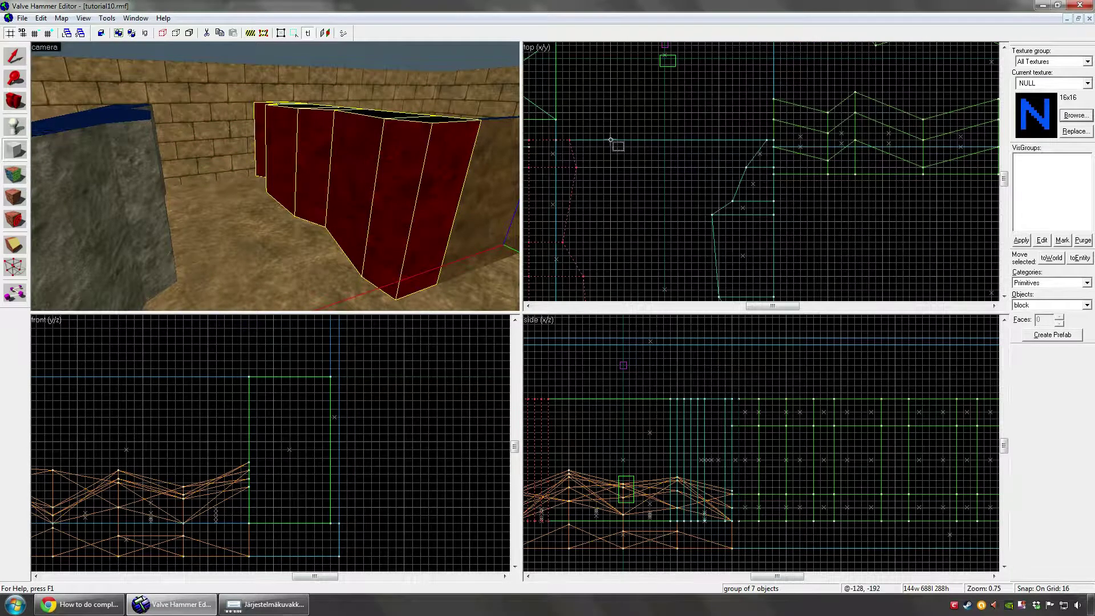
{"action": "left_click_drag", "start_coordinate": [612, 139], "coordinate": [661, 174]}
{"action": "scroll", "coordinate": [621, 137], "scroll_direction": "down", "scroll_amount": 1}
{"action": "scroll", "coordinate": [621, 137], "scroll_direction": "up", "scroll_amount": 1}
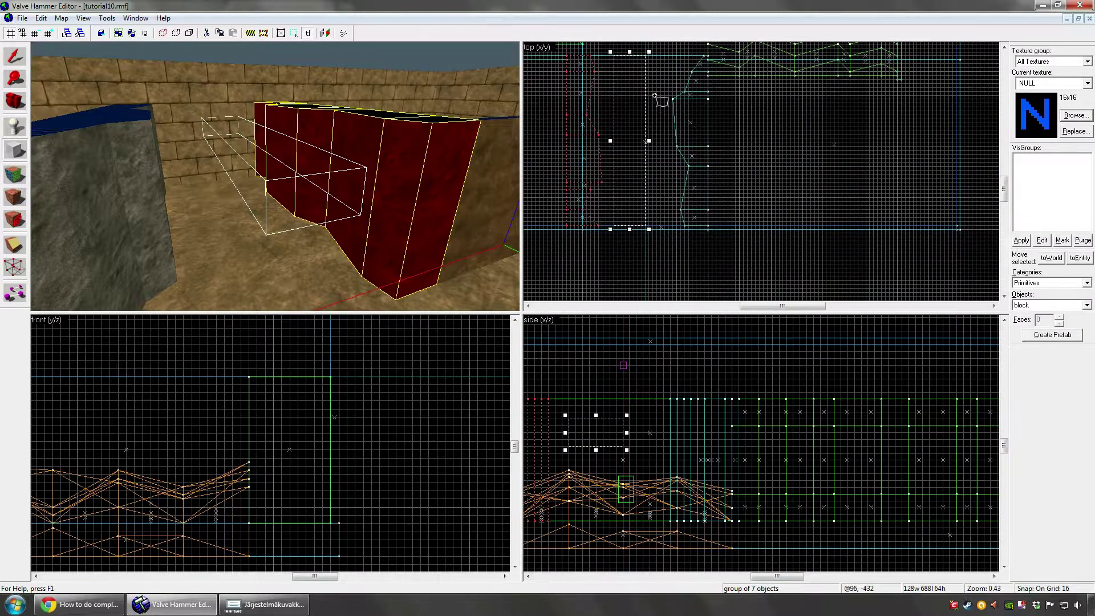
{"action": "left_click_drag", "start_coordinate": [603, 438], "coordinate": [603, 396]}
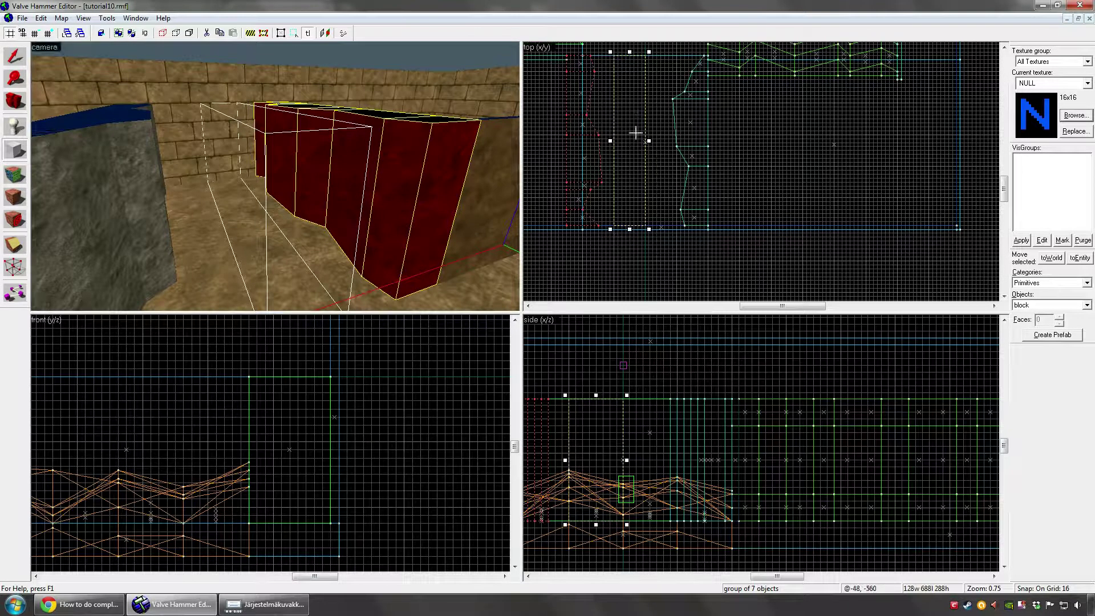
{"action": "key", "text": "z"}
{"action": "key", "text": "w"}
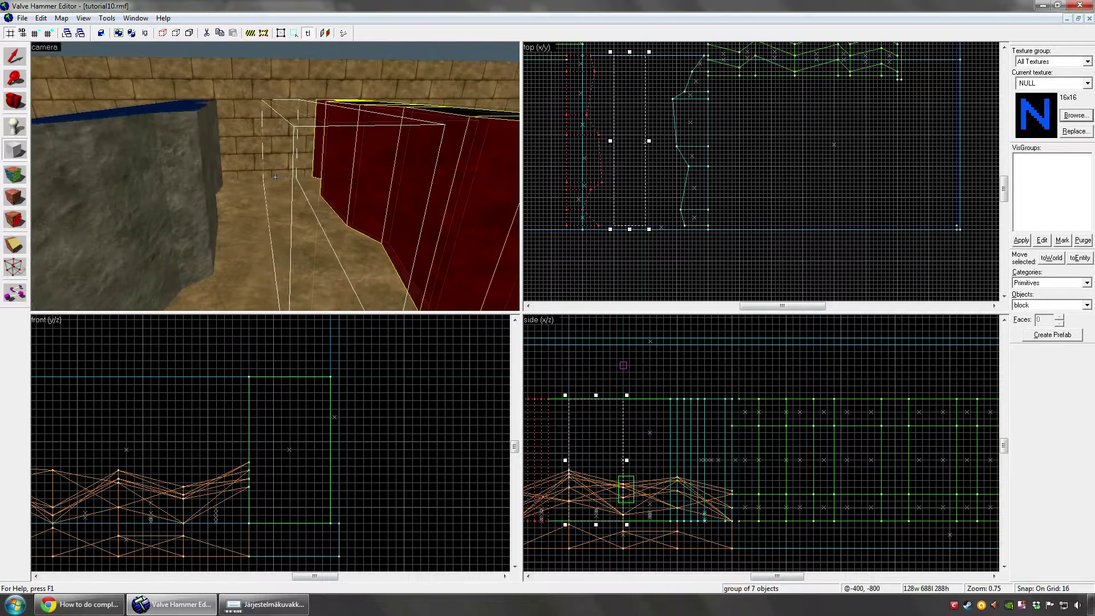
{"action": "left_click_drag", "start_coordinate": [276, 177], "coordinate": [275, 177]}
{"action": "right_click", "coordinate": [623, 100]}
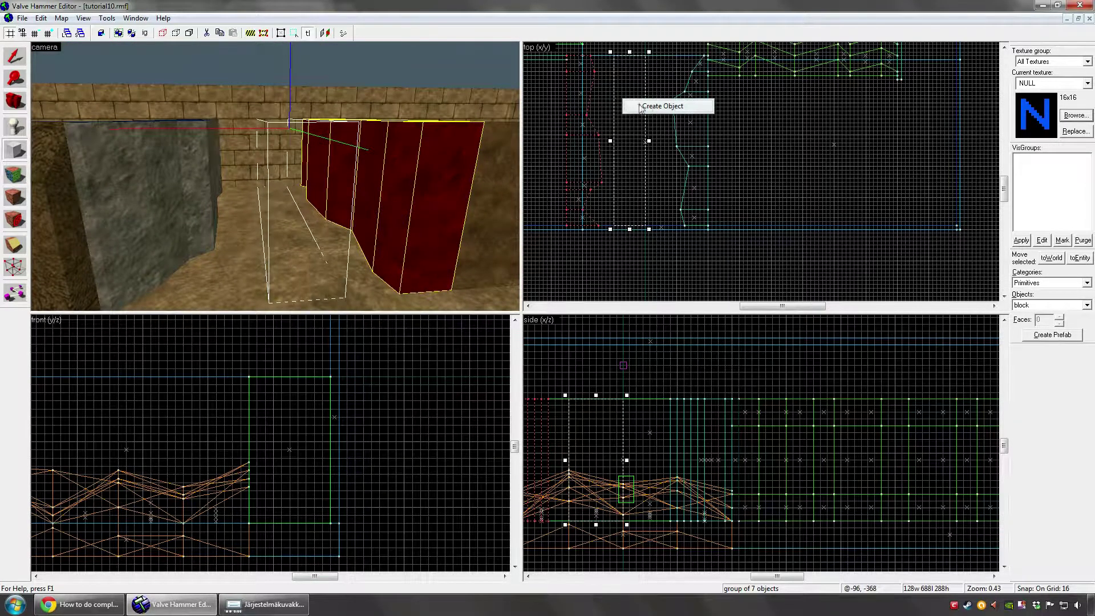
{"action": "left_click", "coordinate": [639, 105]}
- Select the new block and clip it straight across its width near one end, keeping both pieces
{"action": "left_click", "coordinate": [23, 61]}
{"action": "key", "text": "z"}
{"action": "left_click_drag", "start_coordinate": [276, 177], "coordinate": [275, 176]}
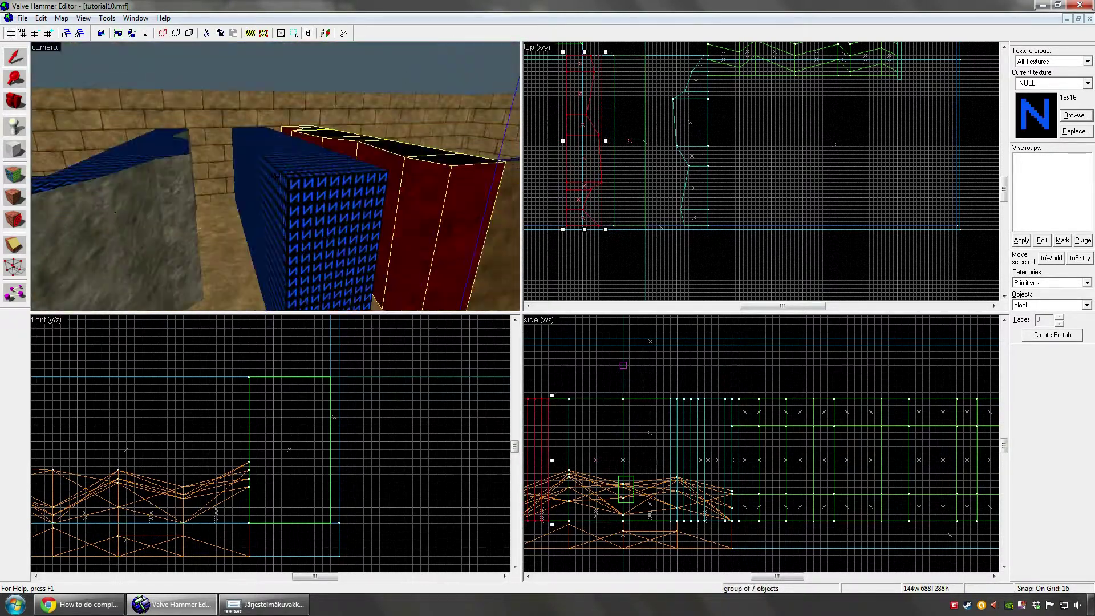
{"action": "left_click", "coordinate": [275, 177]}
{"action": "left_click_drag", "start_coordinate": [276, 177], "coordinate": [276, 177]}
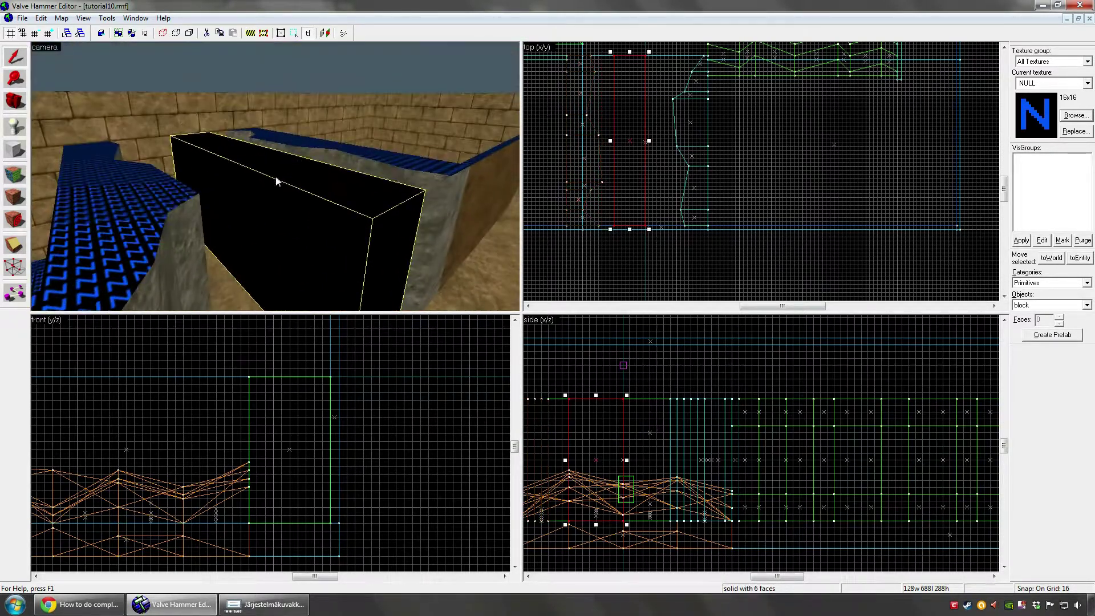
{"action": "left_click", "coordinate": [16, 246]}
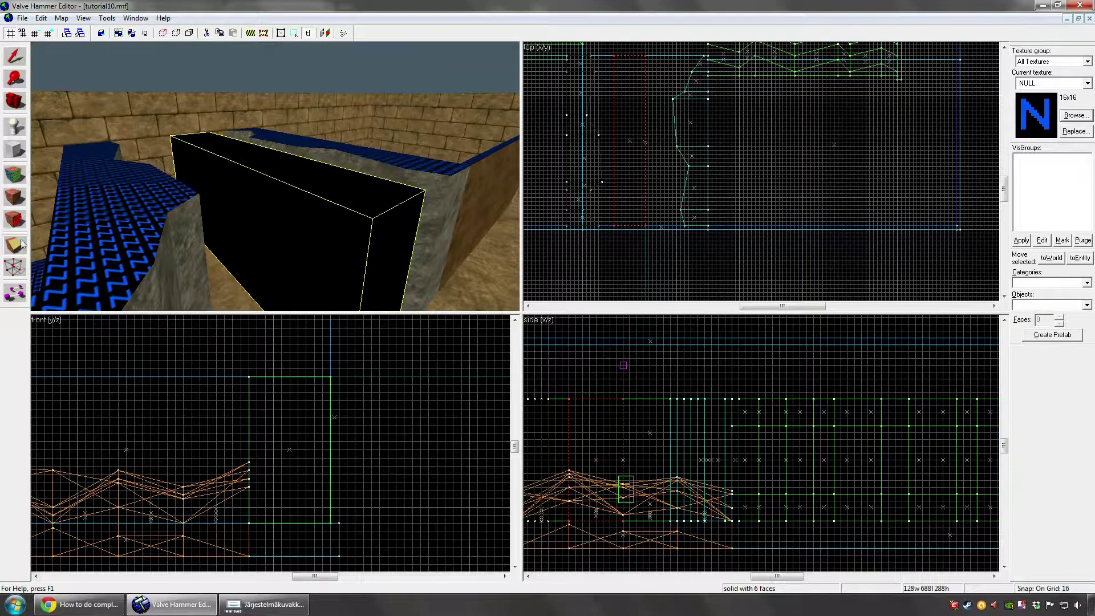
{"action": "scroll", "coordinate": [648, 111], "scroll_direction": "up", "scroll_amount": 2}
{"action": "left_click_drag", "start_coordinate": [614, 136], "coordinate": [634, 139]}
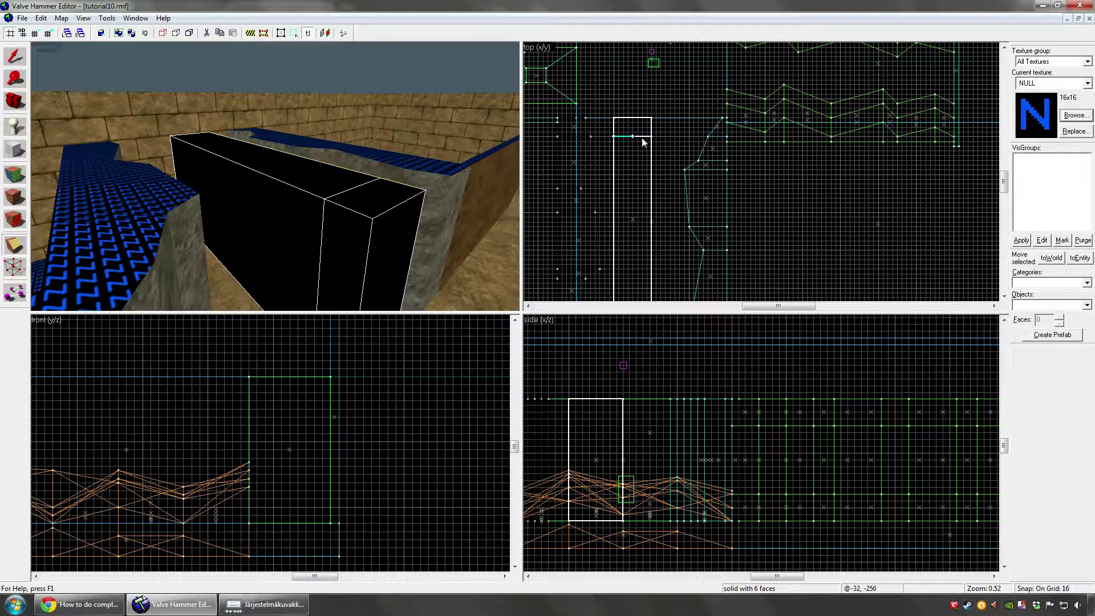
{"action": "left_click", "coordinate": [6, 247]}
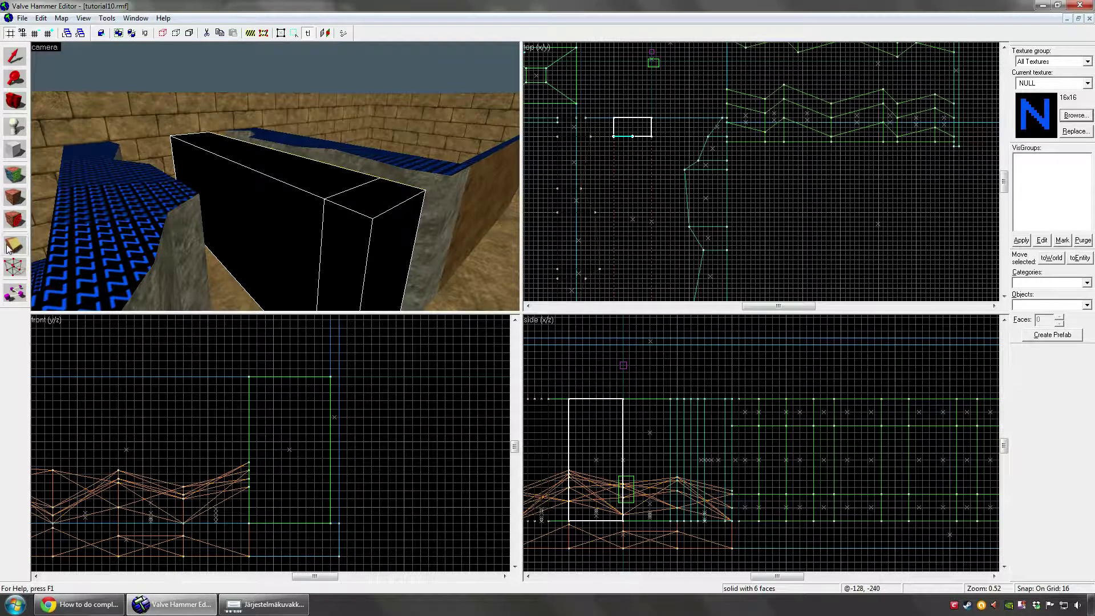
{"action": "left_click", "coordinate": [6, 247]}
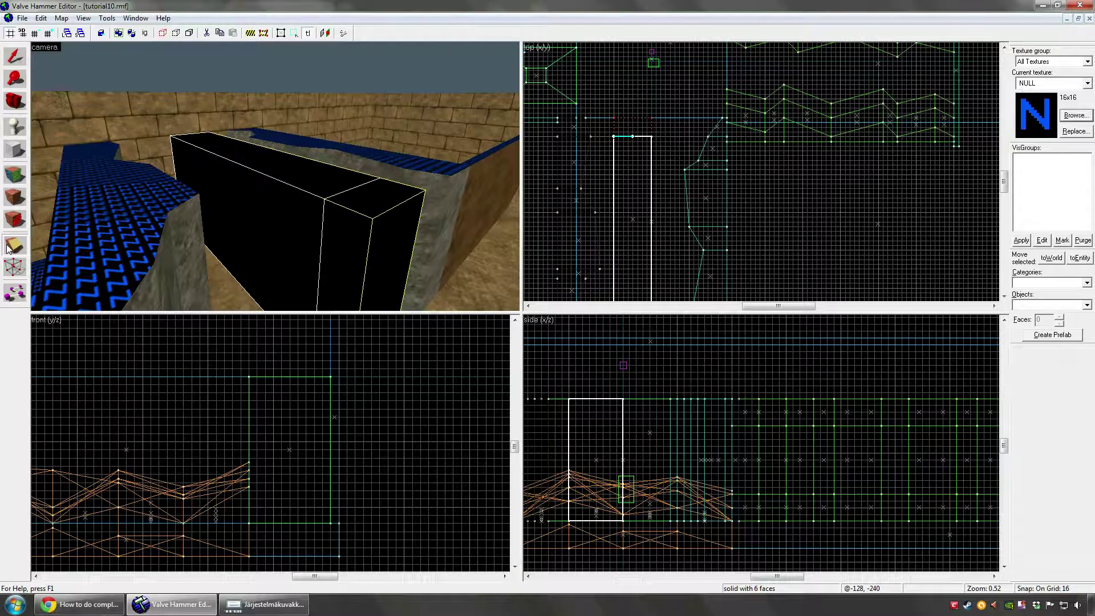
{"action": "left_click", "coordinate": [7, 247]}
{"action": "key", "text": "Return"}
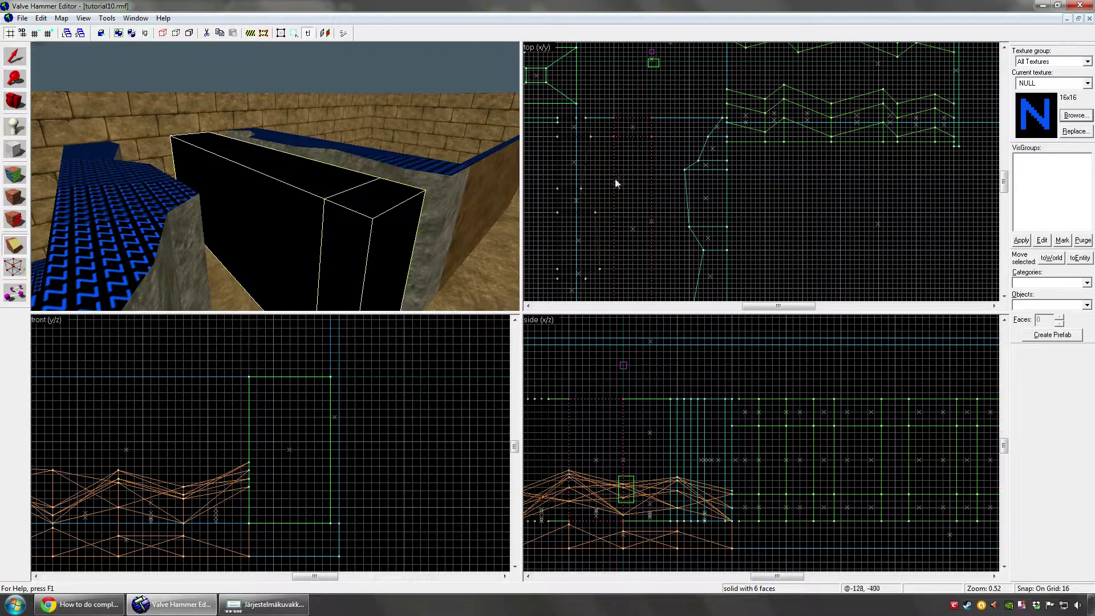
- Clip the block crosswise at further uneven intervals along its length, keeping all pieces, to divide it into six segments
{"action": "mouse_move", "coordinate": [615, 179]}
{"action": "left_mouse_down"}
{"action": "mouse_move", "coordinate": [644, 179]}
{"action": "mouse_move", "coordinate": [625, 196]}
{"action": "mouse_move", "coordinate": [638, 196]}
{"action": "left_mouse_up"}
{"action": "key", "text": "Return"}
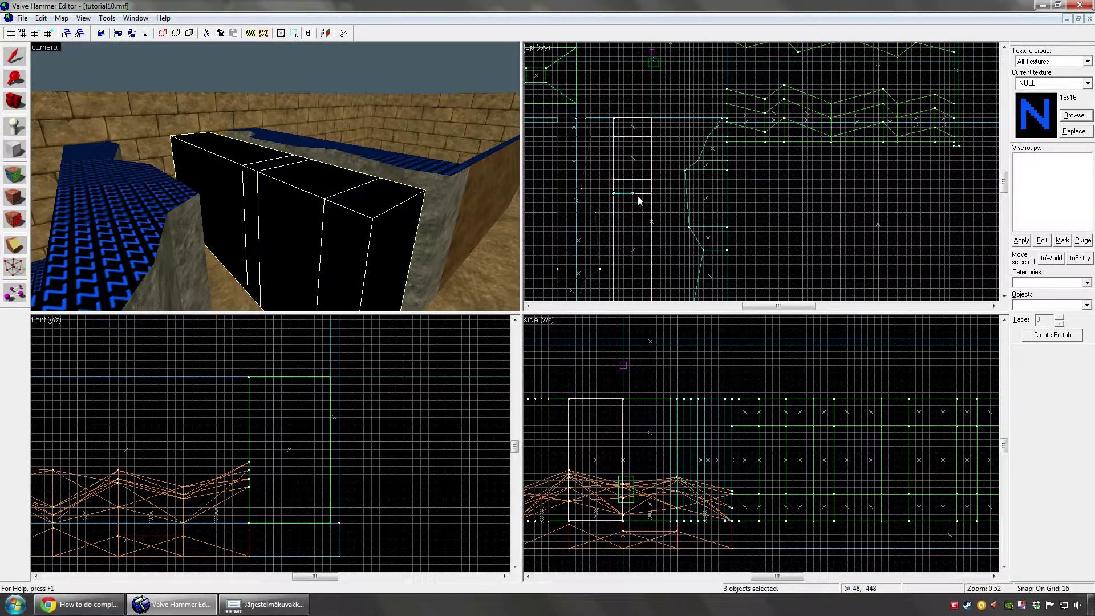
{"action": "key", "text": "Return"}
{"action": "scroll", "coordinate": [632, 194], "scroll_direction": "down", "scroll_amount": 1}
{"action": "key", "text": "Down"}
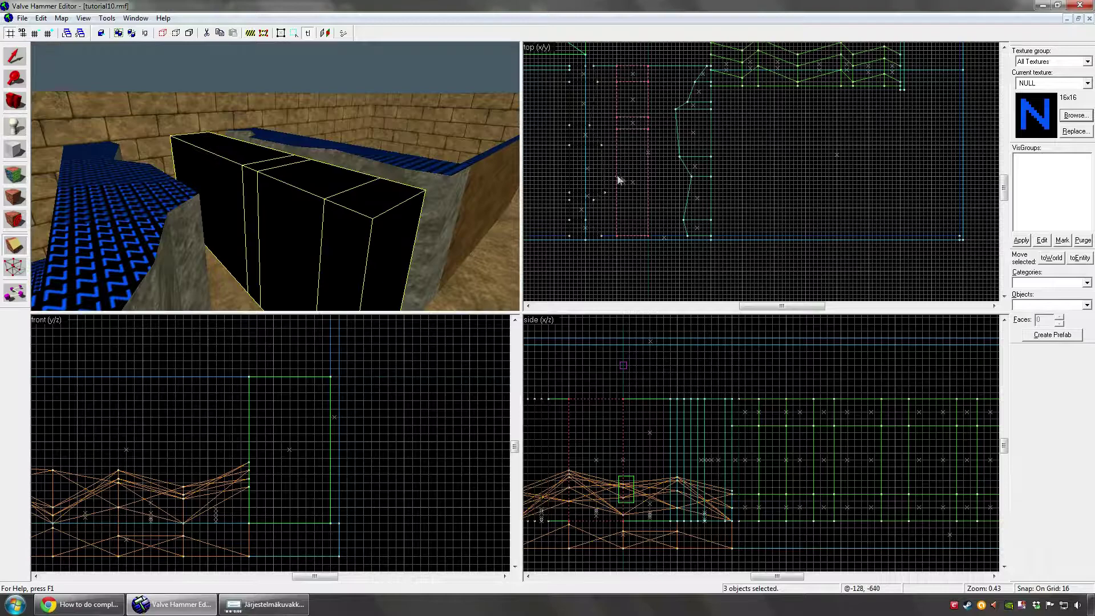
{"action": "key", "text": "Return"}
{"action": "mouse_move", "coordinate": [617, 188]}
{"action": "left_mouse_down"}
{"action": "mouse_move", "coordinate": [628, 190]}
{"action": "mouse_move", "coordinate": [639, 223]}
{"action": "mouse_move", "coordinate": [644, 215]}
{"action": "left_mouse_up"}
{"action": "key", "text": "Return"}
{"action": "key", "text": "Return"}
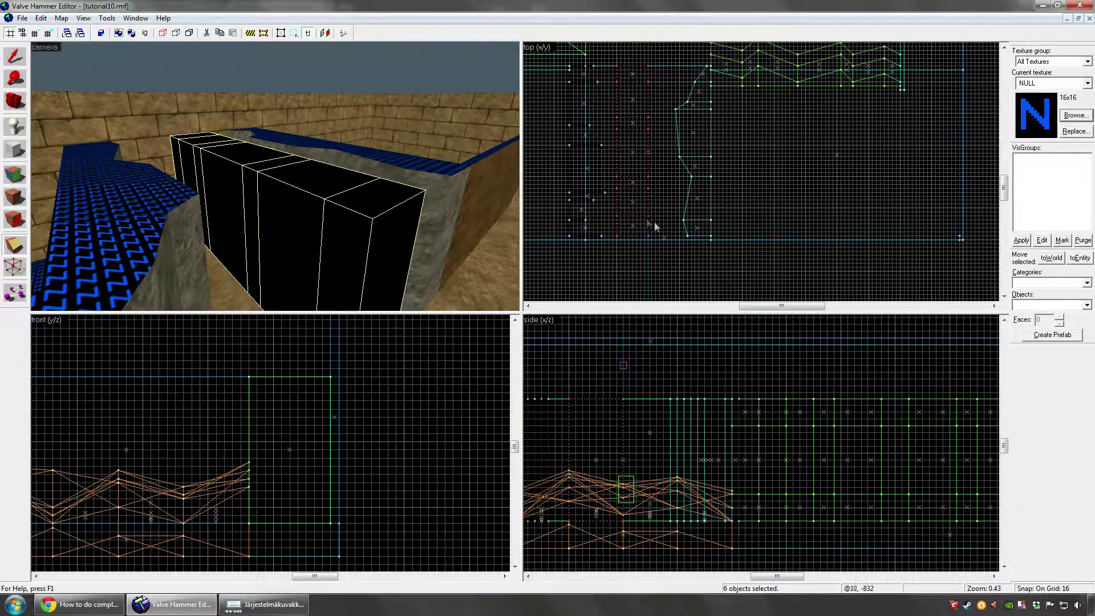
{"action": "key", "text": "z"}
{"action": "key", "text": "w"}
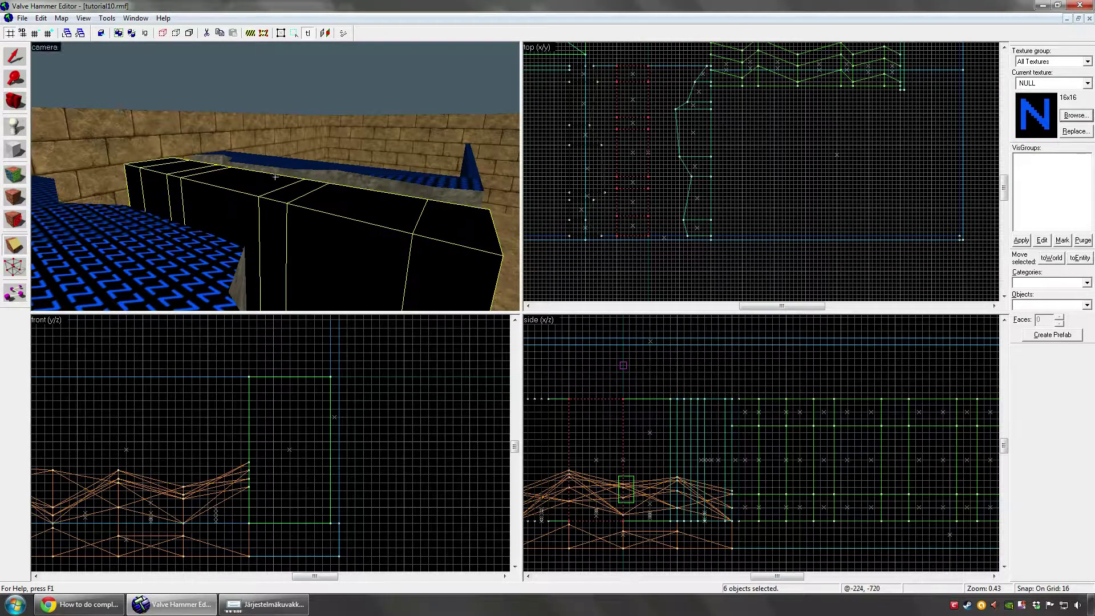
- Group the selected block segments into one object and reselect the group
{"action": "key", "text": "z"}
{"action": "key", "text": "d"}
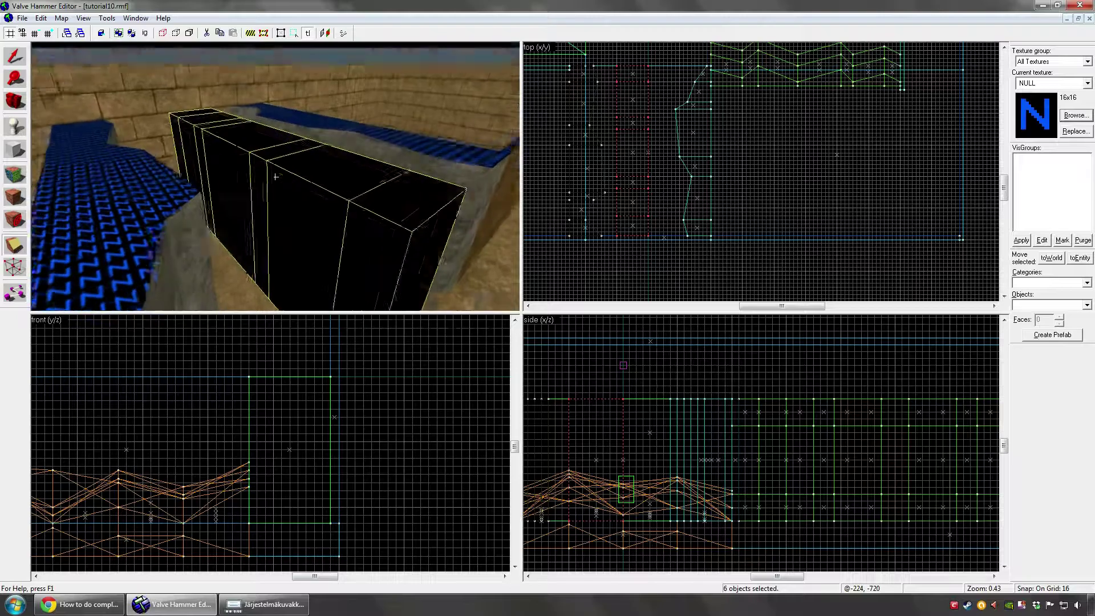
{"action": "key", "text": "z"}
{"action": "key", "text": "z"}
{"action": "key", "text": "w"}
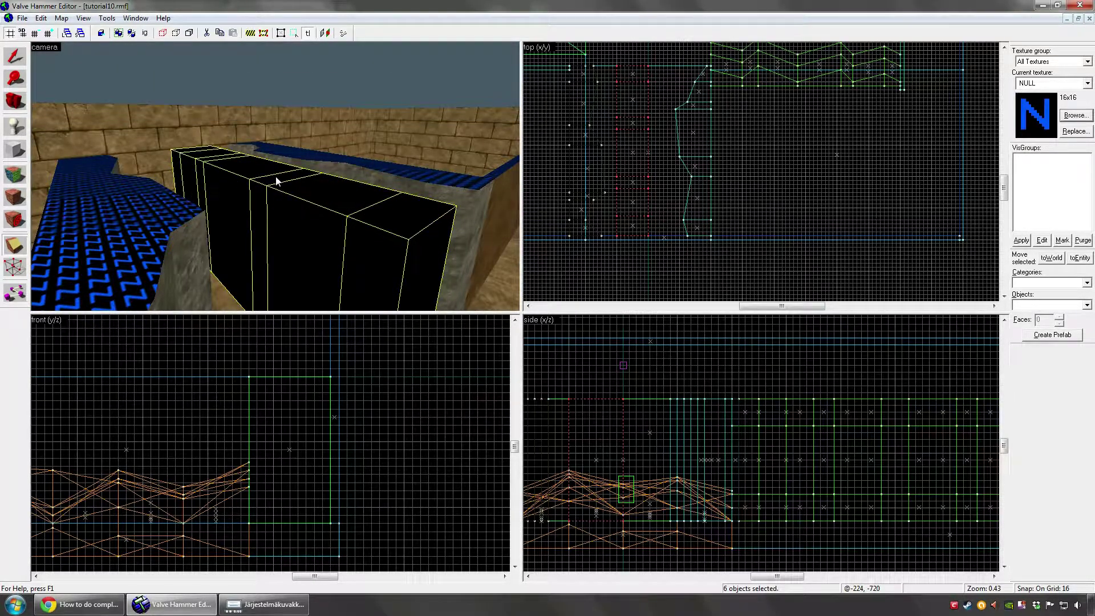
{"action": "key", "text": "ctrl+g"}
{"action": "left_click", "coordinate": [15, 57]}
{"action": "left_click", "coordinate": [358, 172]}
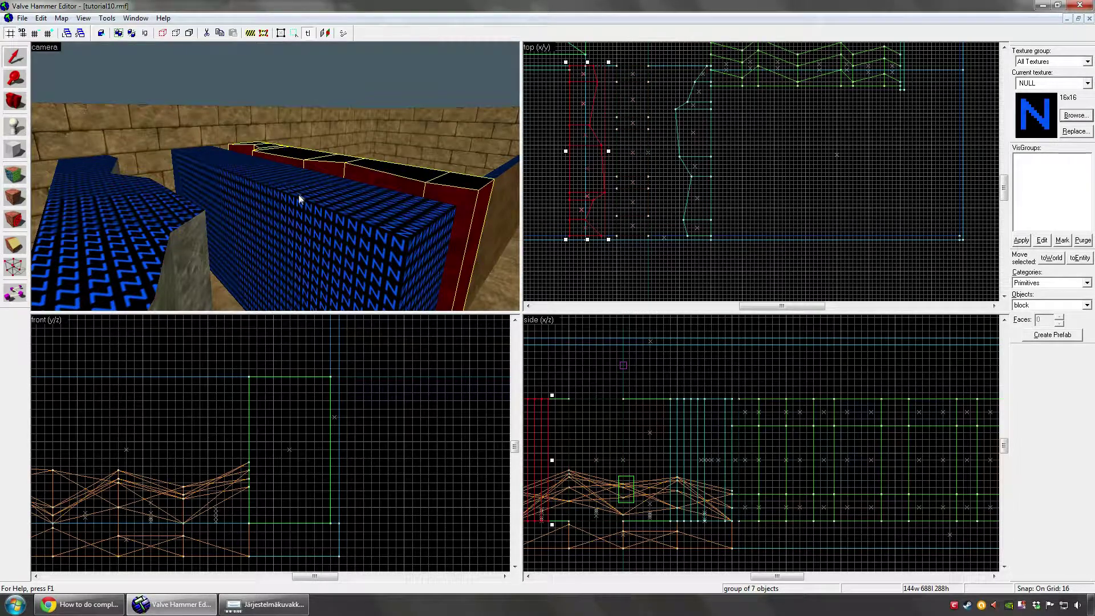
{"action": "left_click", "coordinate": [261, 186]}
{"action": "left_click", "coordinate": [347, 165]}
{"action": "left_click", "coordinate": [271, 182]}
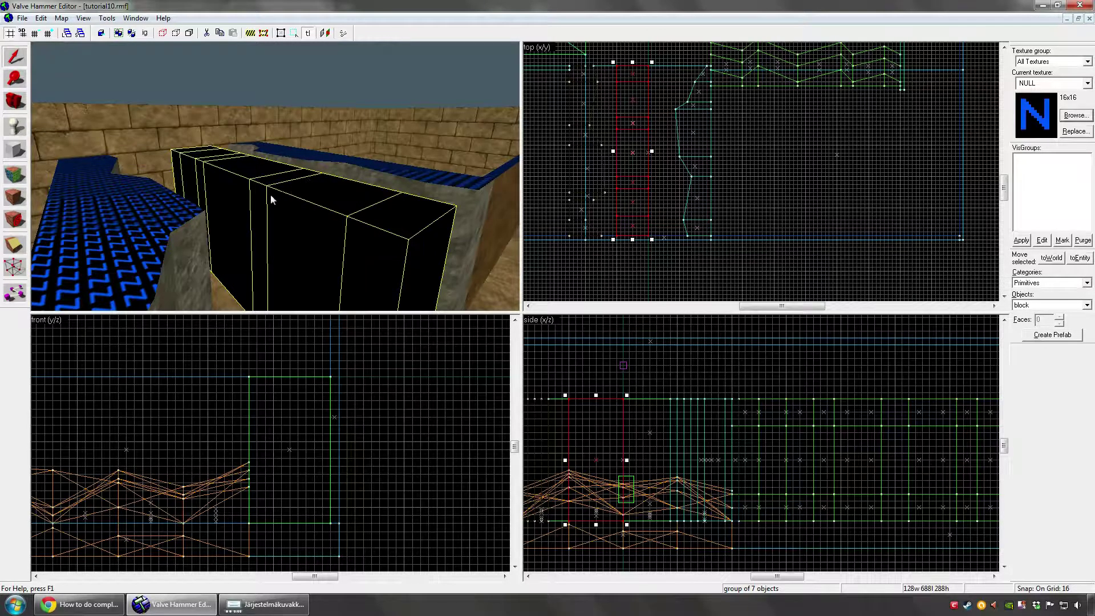
{"action": "key", "text": "ctrl+y"}
{"action": "key", "text": "ctrl+z"}
{"action": "key", "text": "ctrl+y"}
{"action": "key", "text": "ctrl+z"}
{"action": "left_click", "coordinate": [107, 18]}
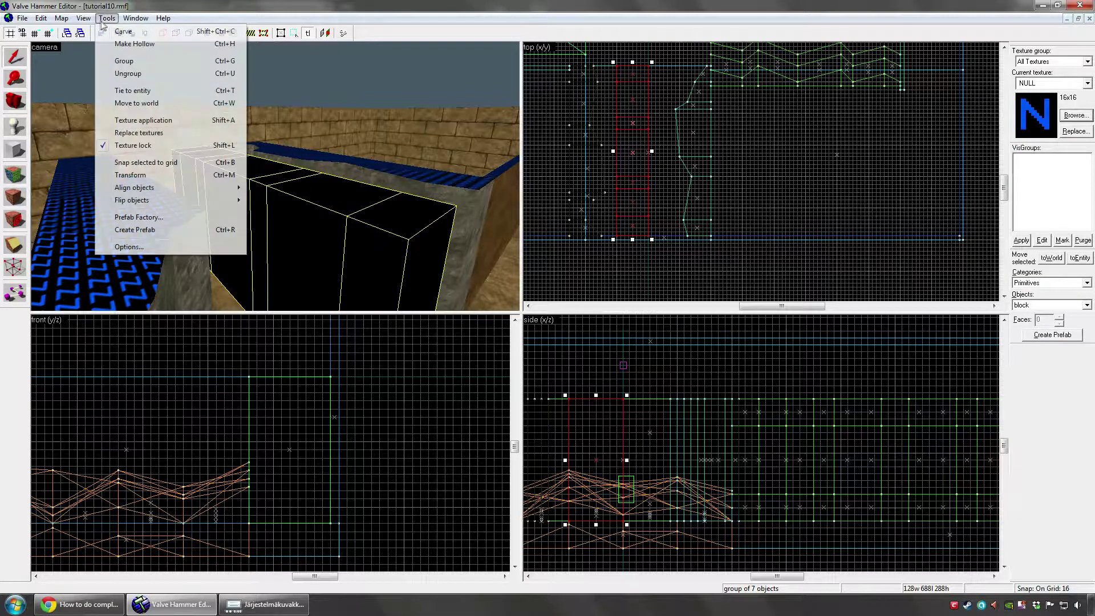
{"action": "left_click", "coordinate": [152, 74]}
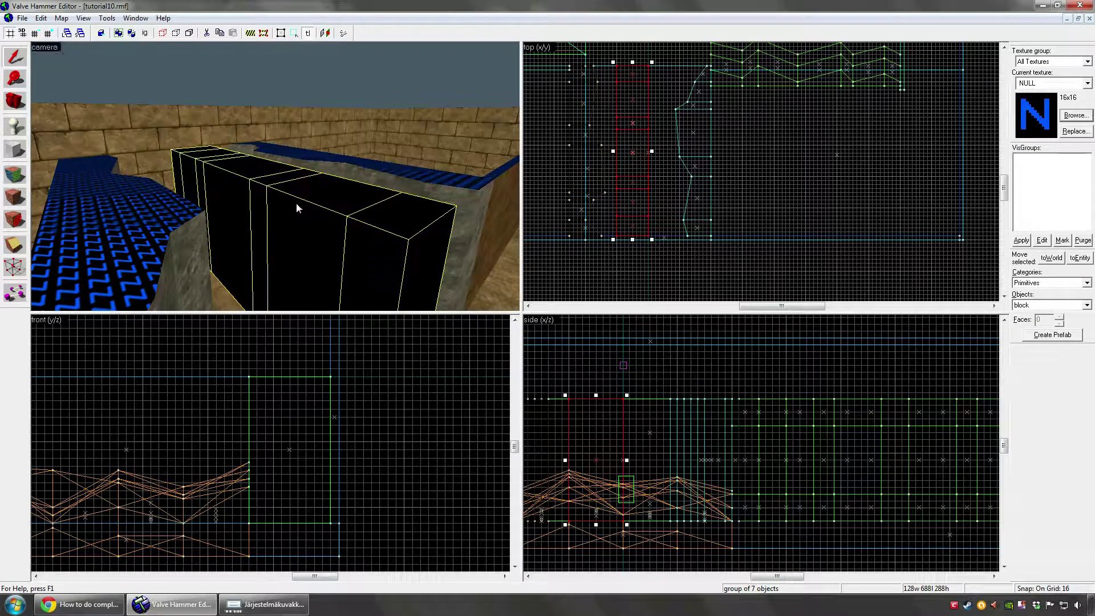
- Start vertex editing on the grouped block and try box-selecting the path-side corner vertices at its far end
{"action": "left_click", "coordinate": [12, 267]}
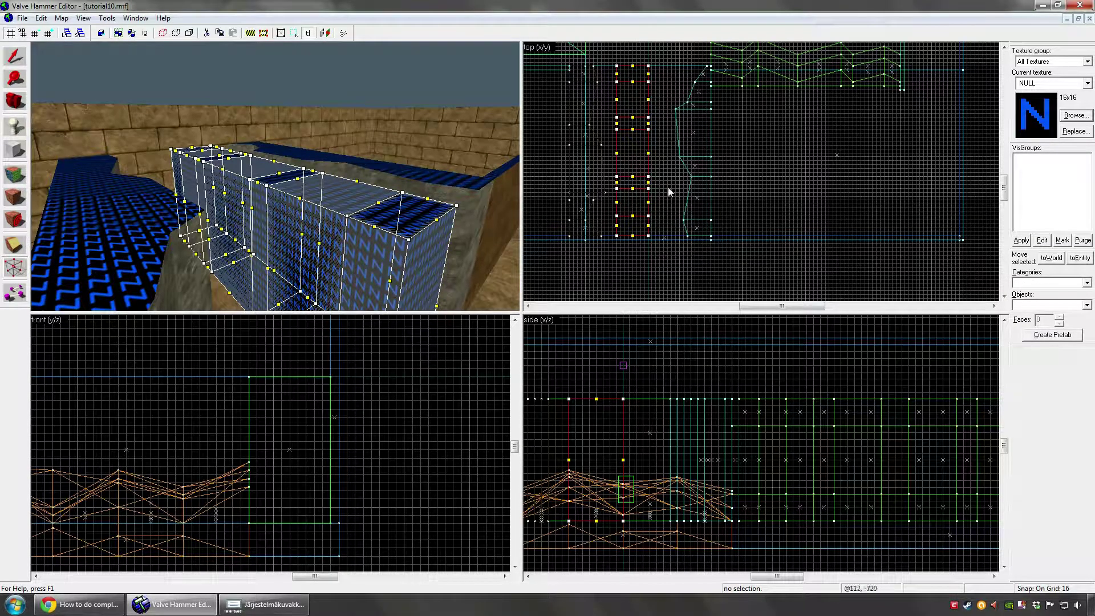
{"action": "scroll", "coordinate": [650, 185], "scroll_direction": "up", "scroll_amount": 4}
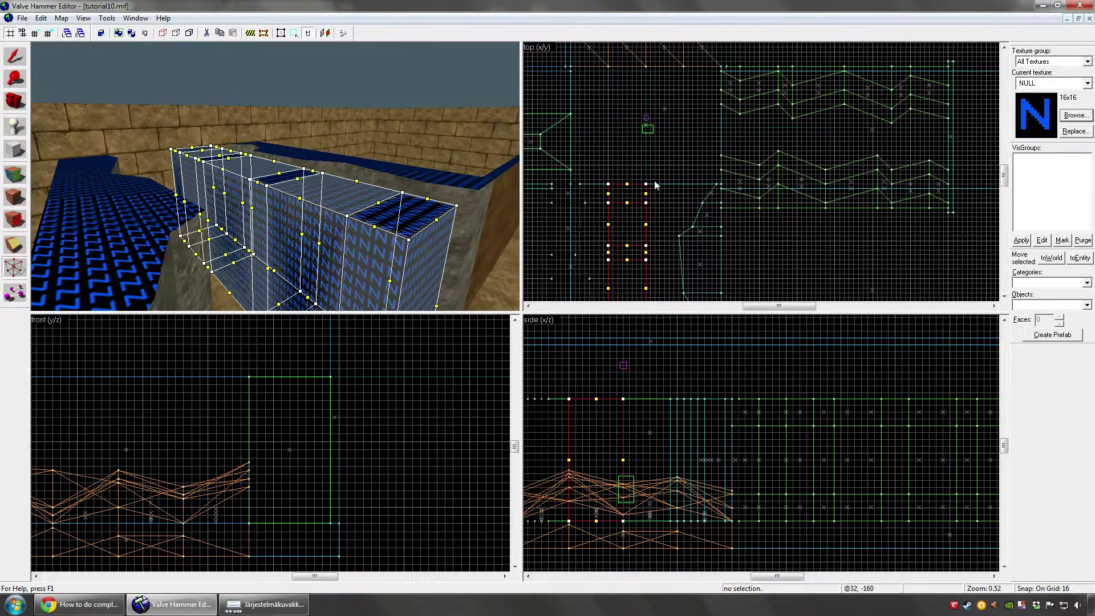
{"action": "scroll", "coordinate": [643, 186], "scroll_direction": "up", "scroll_amount": 2}
{"action": "key", "text": "Down"}
{"action": "key", "text": "Down"}
{"action": "key", "text": "Down"}
{"action": "key", "text": "Down"}
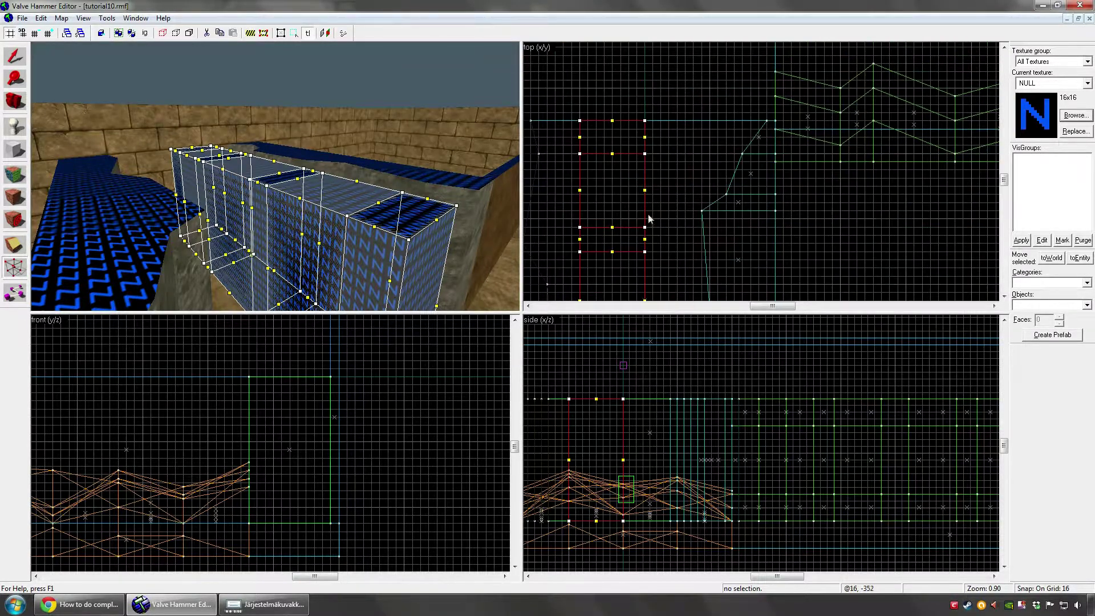
{"action": "key", "text": "Up"}
{"action": "key", "text": "Up"}
{"action": "key", "text": "Up"}
{"action": "key", "text": "Up"}
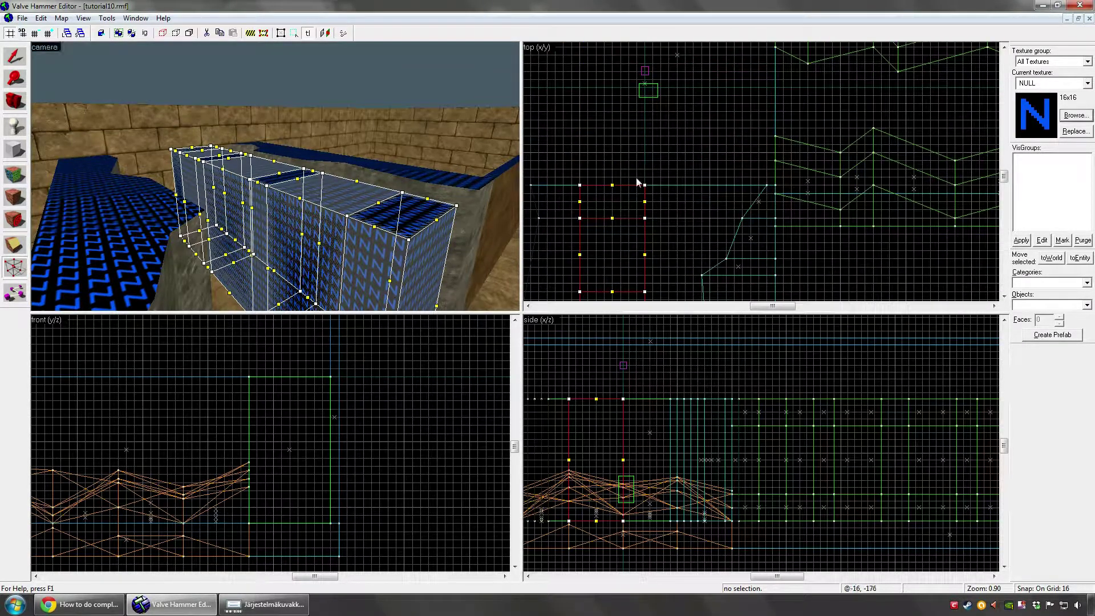
{"action": "left_click_drag", "start_coordinate": [633, 173], "coordinate": [657, 197]}
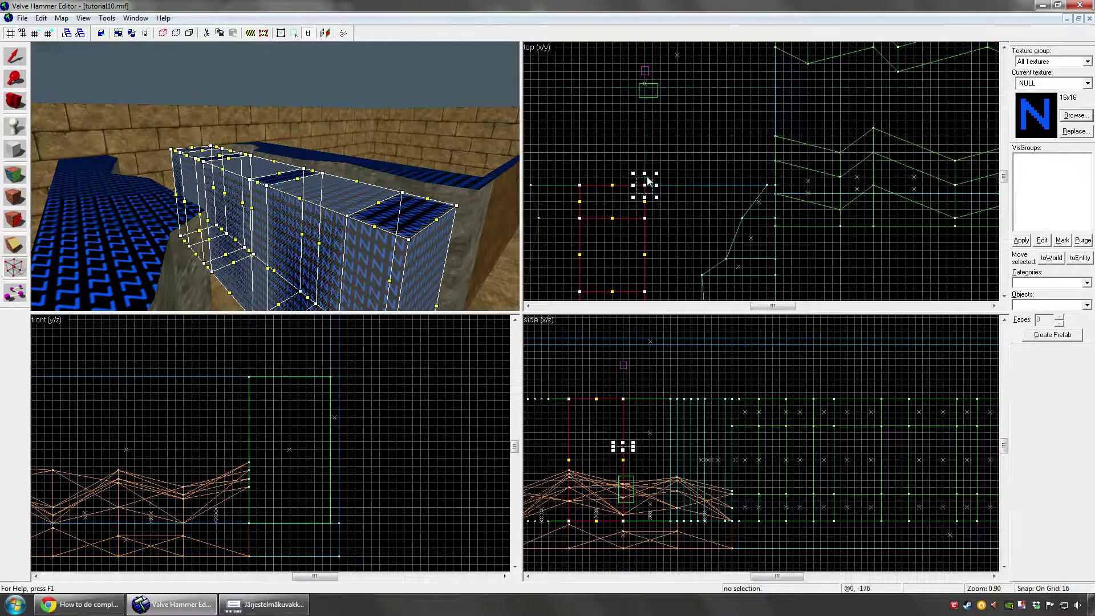
{"action": "left_click_drag", "start_coordinate": [657, 198], "coordinate": [617, 166]}
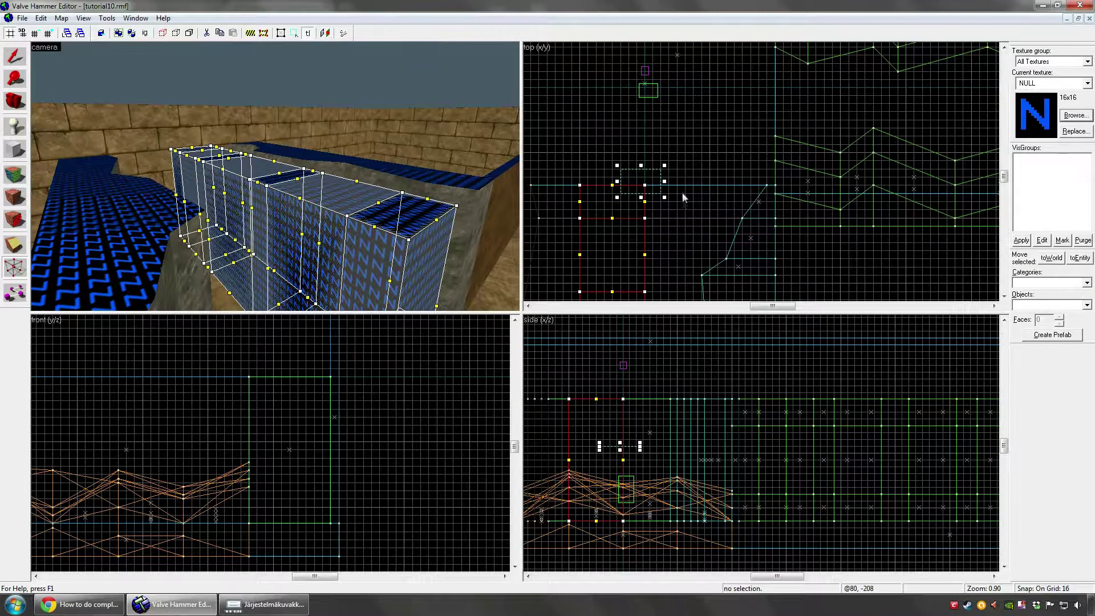
{"action": "key", "text": "Escape"}
- Pull the path-side vertices of the block's first segments inward by uneven amounts, leaving the second cut in place
{"action": "mouse_move", "coordinate": [641, 184]}
{"action": "left_mouse_down"}
{"action": "mouse_move", "coordinate": [628, 185]}
{"action": "mouse_move", "coordinate": [645, 231]}
{"action": "mouse_move", "coordinate": [621, 229]}
{"action": "left_mouse_up"}
{"action": "key", "text": "Down"}
{"action": "key", "text": "Down"}
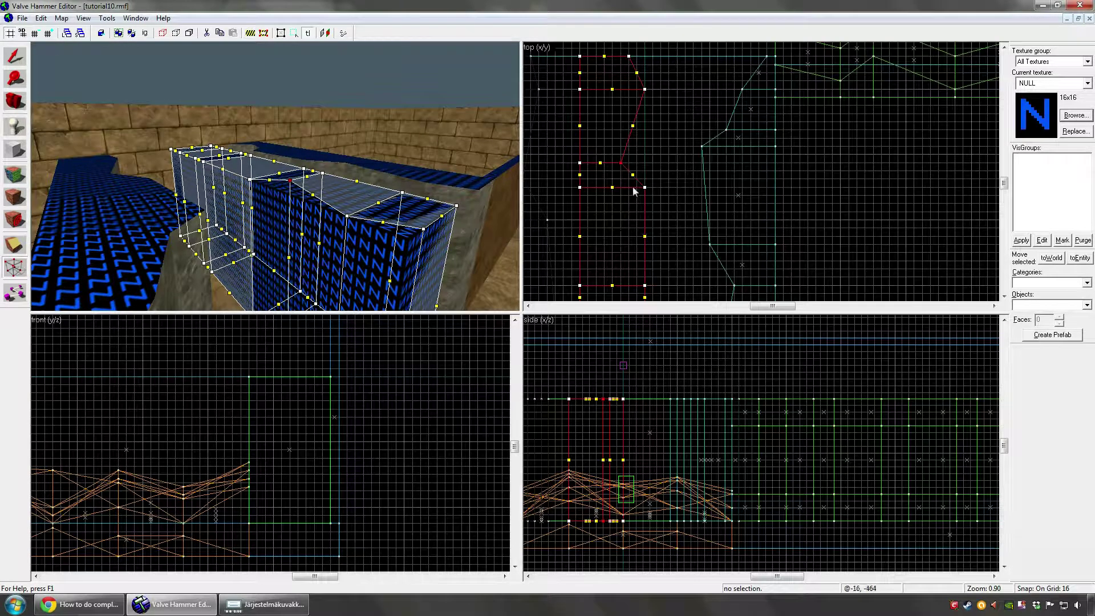
{"action": "mouse_move", "coordinate": [636, 179]}
{"action": "left_mouse_down"}
{"action": "mouse_move", "coordinate": [659, 198]}
{"action": "mouse_move", "coordinate": [637, 188]}
{"action": "left_mouse_up"}
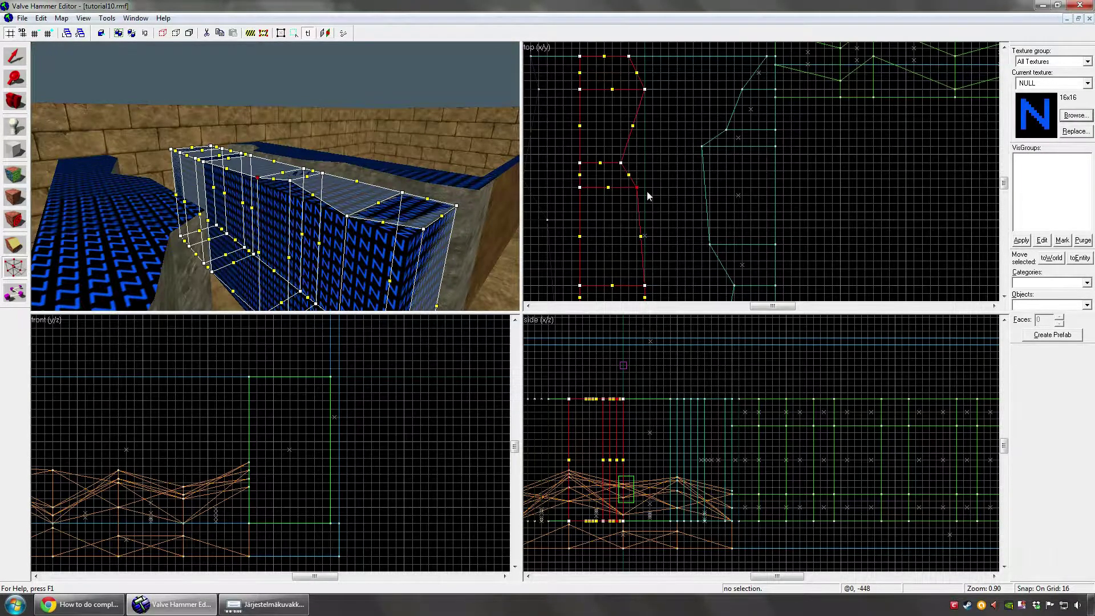
- Pull the path-side vertices at the remaining three cuts inward by differing amounts, keeping the block's last corner in place
{"action": "scroll", "coordinate": [644, 188], "scroll_direction": "down", "scroll_amount": 4}
{"action": "left_click", "coordinate": [645, 156]}
{"action": "left_click_drag", "start_coordinate": [647, 159], "coordinate": [602, 157]}
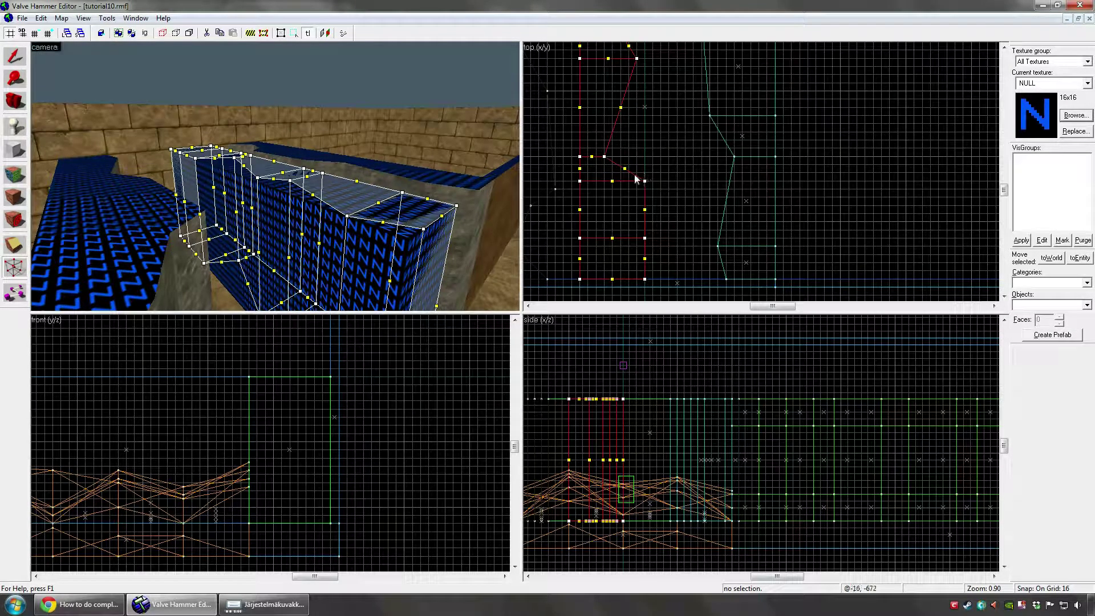
{"action": "left_click_drag", "start_coordinate": [644, 181], "coordinate": [624, 181]}
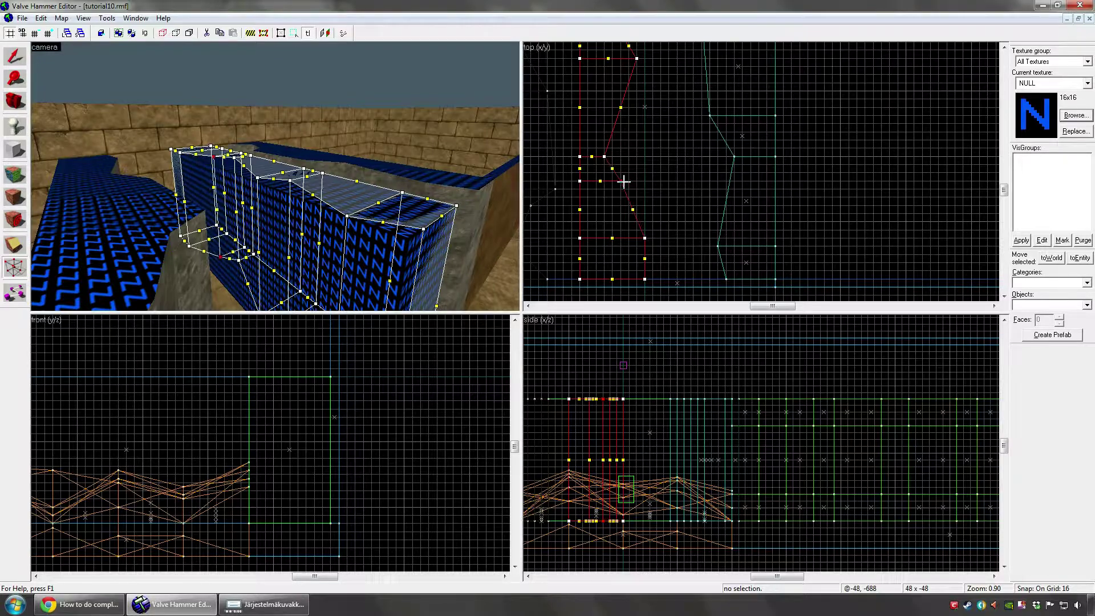
{"action": "scroll", "coordinate": [624, 182], "scroll_direction": "down", "scroll_amount": 2}
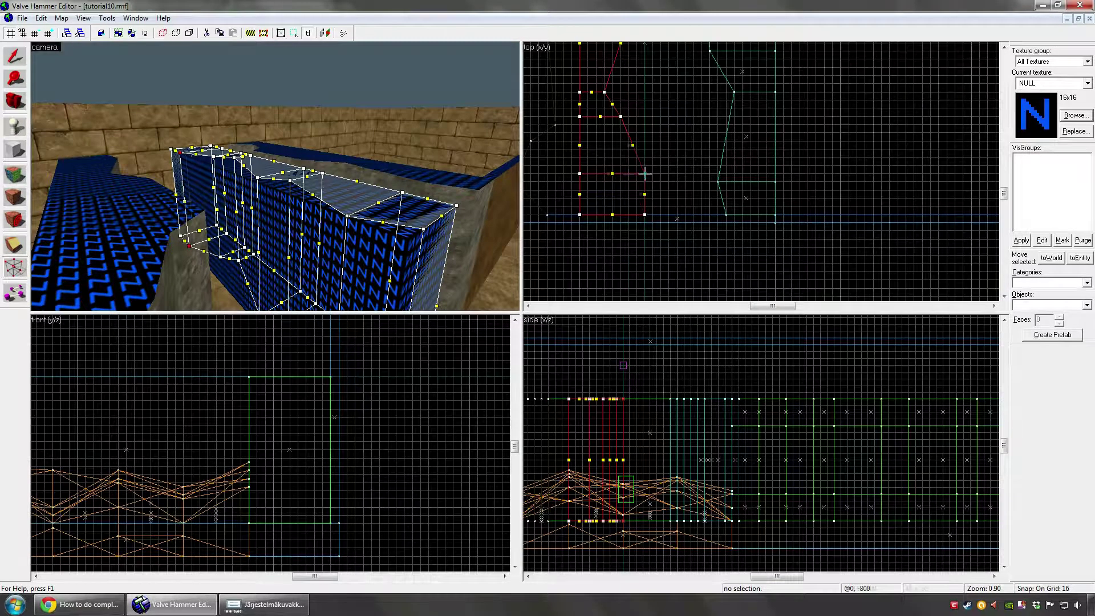
{"action": "left_click_drag", "start_coordinate": [645, 174], "coordinate": [612, 174]}
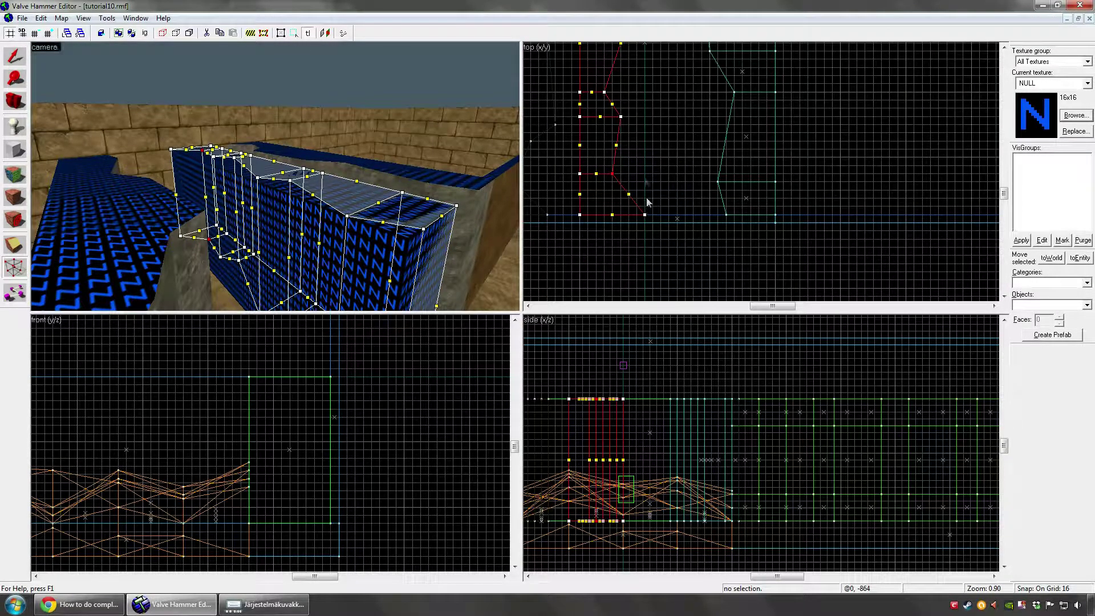
- Leave vertex editing and apply the EgRocks texture to the jagged side face of the end segment
{"action": "left_click", "coordinate": [15, 59]}
{"action": "key", "text": "z"}
{"action": "left_click", "coordinate": [274, 177]}
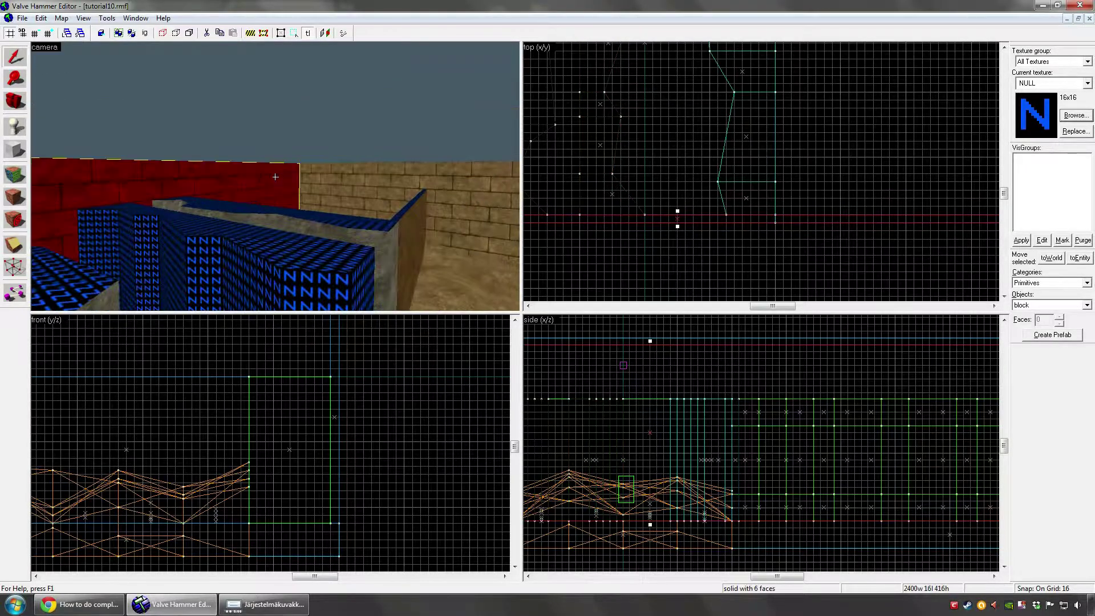
{"action": "left_click", "coordinate": [275, 176]}
{"action": "left_click", "coordinate": [275, 176]}
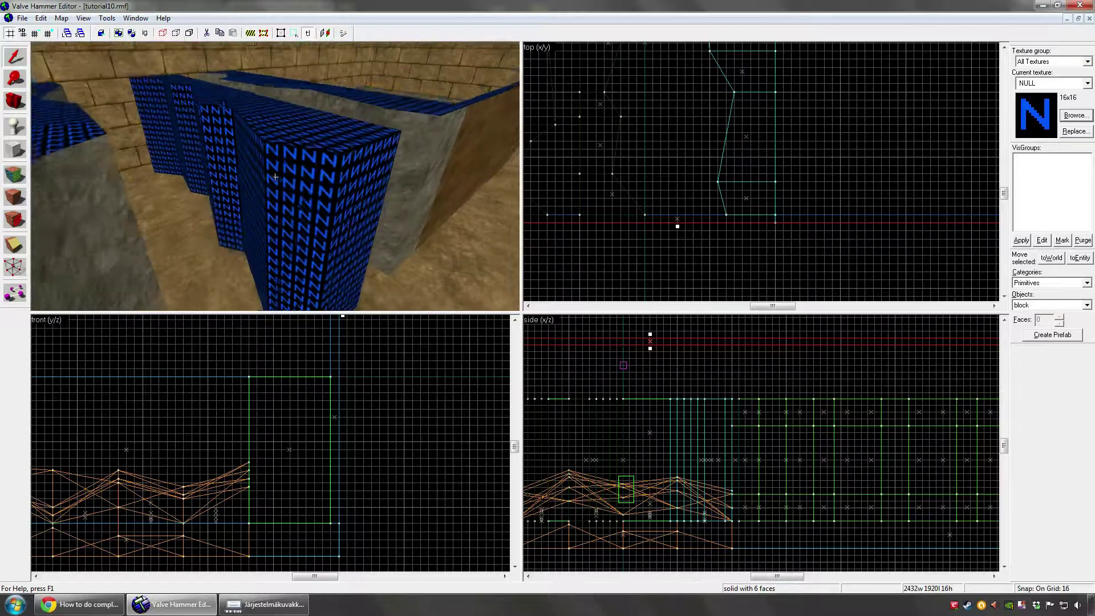
{"action": "key", "text": "shift+a"}
{"action": "left_click", "coordinate": [274, 177]}
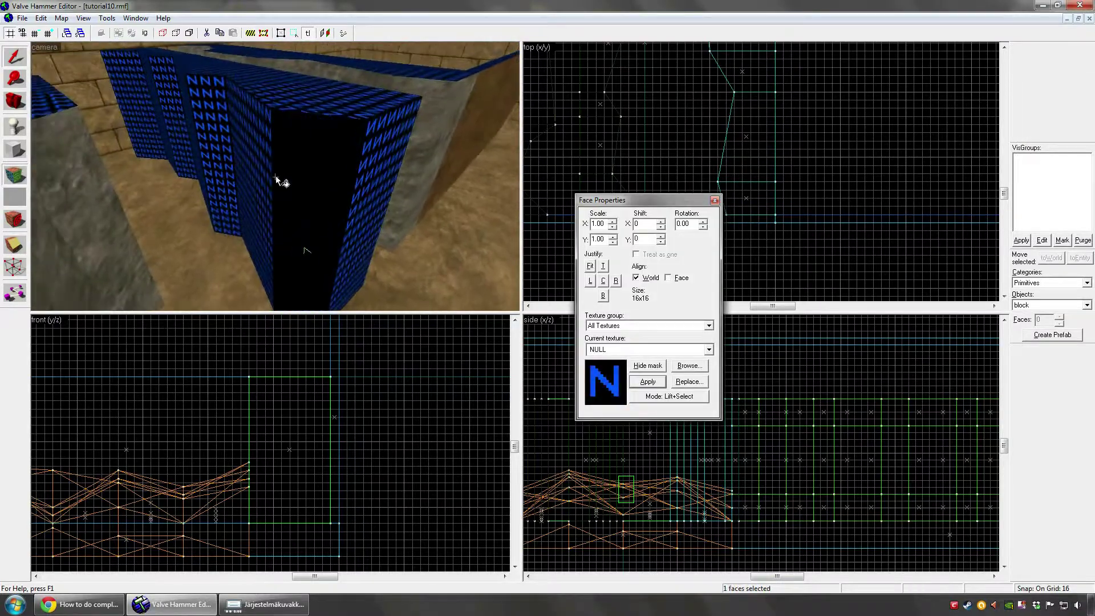
{"action": "left_click", "coordinate": [689, 366]}
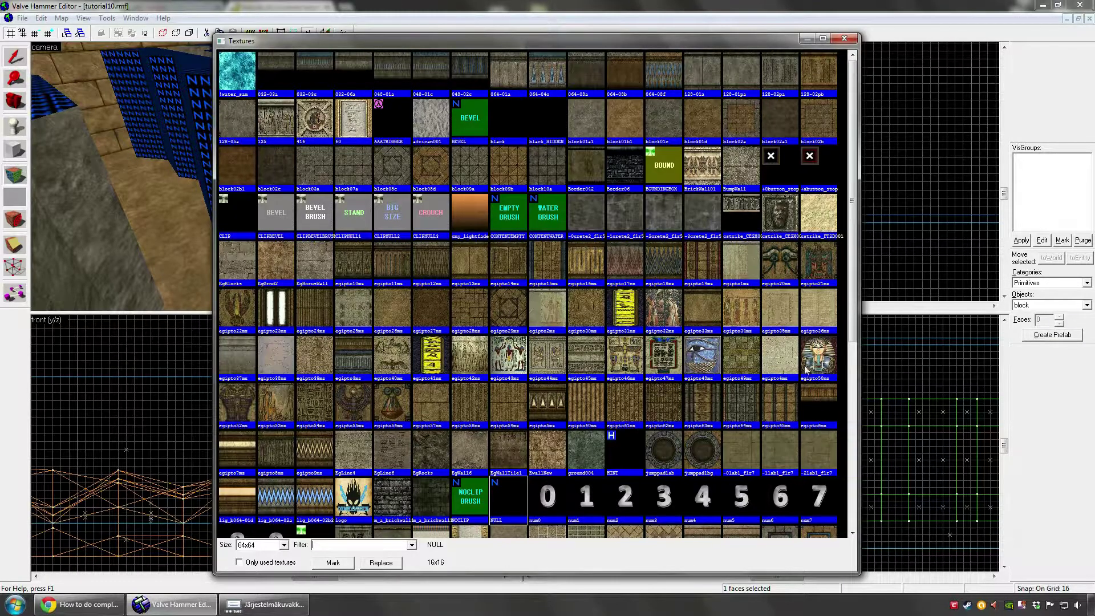
{"action": "double_click", "coordinate": [436, 451]}
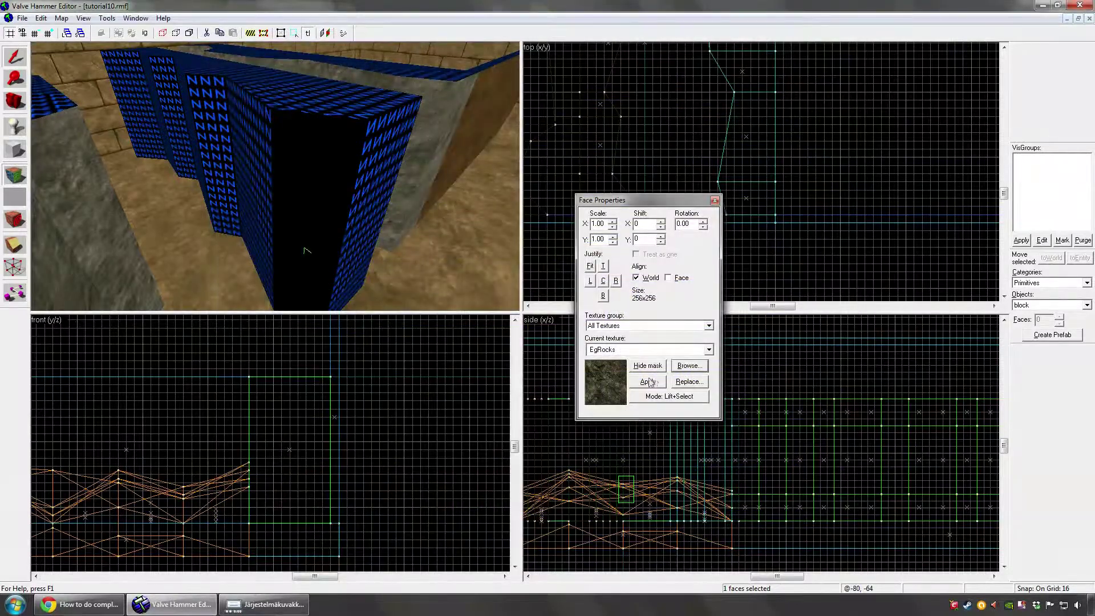
{"action": "left_click", "coordinate": [648, 379]}
- Carry the EgRocks texture over from the end segment's side face to the adjoining face, aligned to the textured one
{"action": "key", "text": "shift+s"}
{"action": "key", "text": "shift+a"}
{"action": "left_click", "coordinate": [302, 159]}
{"action": "key", "text": "z"}
{"action": "key", "text": "a"}
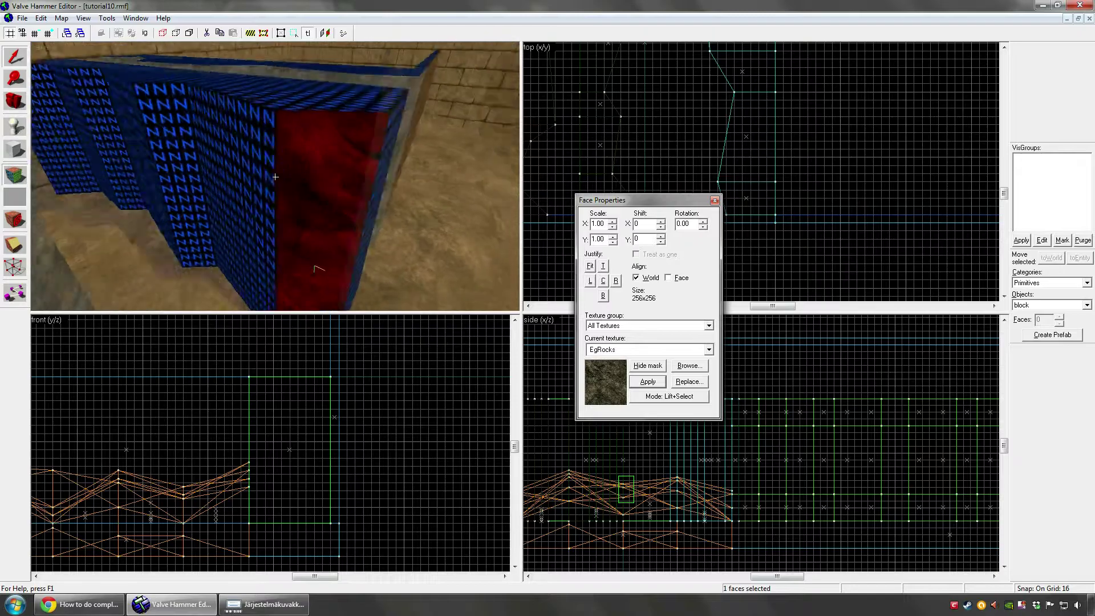
{"action": "right_click", "coordinate": [275, 177], "text": "alt"}
{"action": "left_click", "coordinate": [275, 177]}
{"action": "key", "text": "a"}
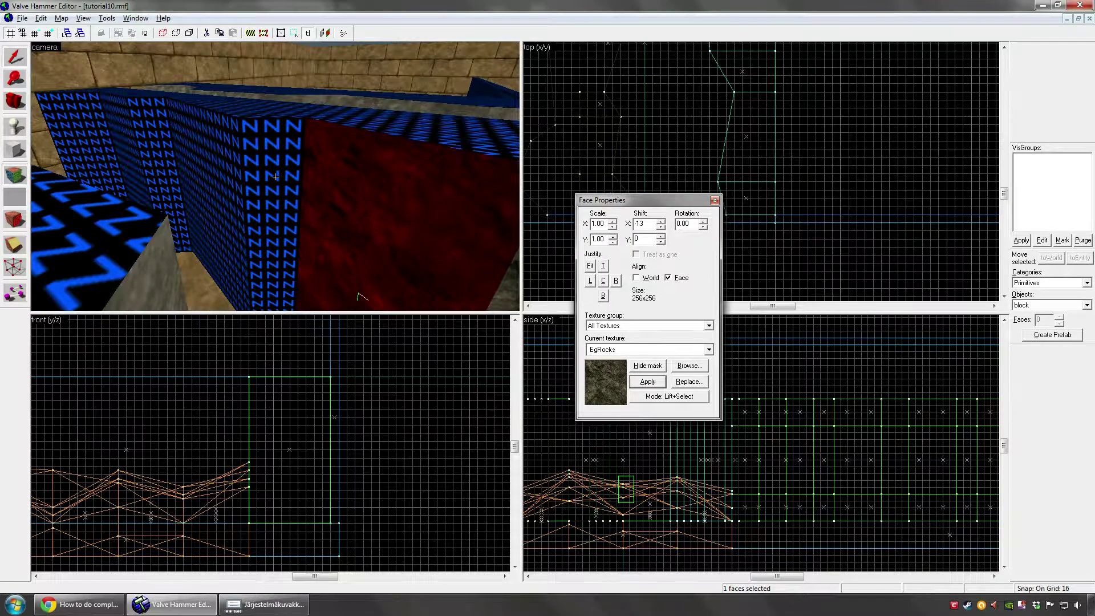
- Continue the aligned EgRocks texture across the remaining jagged side faces of the block
{"action": "key", "text": "shift+s"}
{"action": "left_click", "coordinate": [275, 177]}
{"action": "key", "text": "shift+a"}
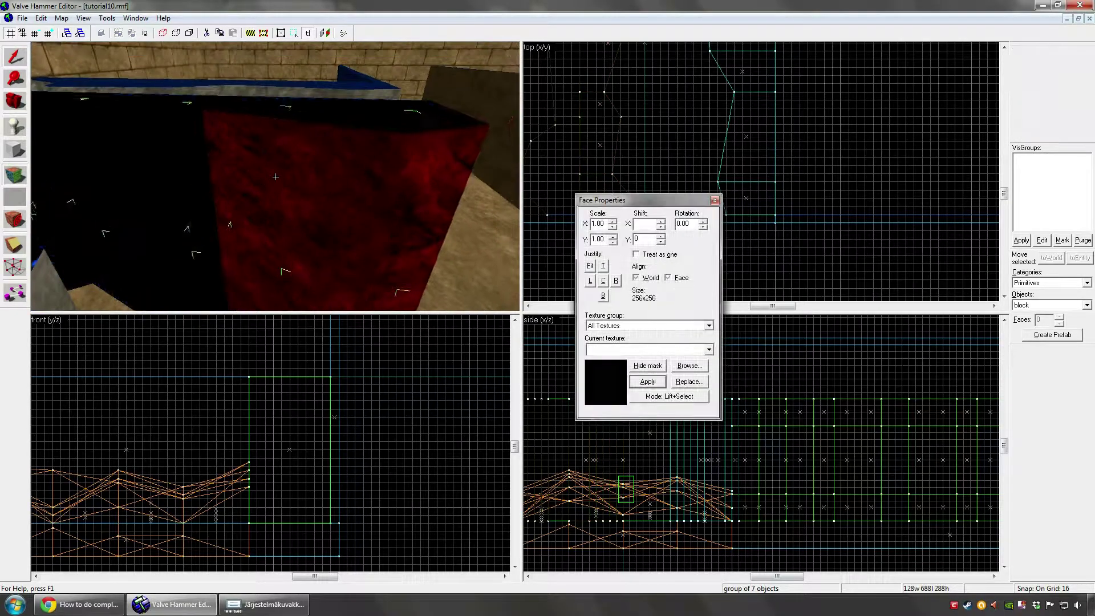
{"action": "left_click", "coordinate": [275, 177]}
{"action": "key", "text": "shift+a"}
{"action": "key", "text": "shift+a"}
{"action": "key", "text": "shift+a"}
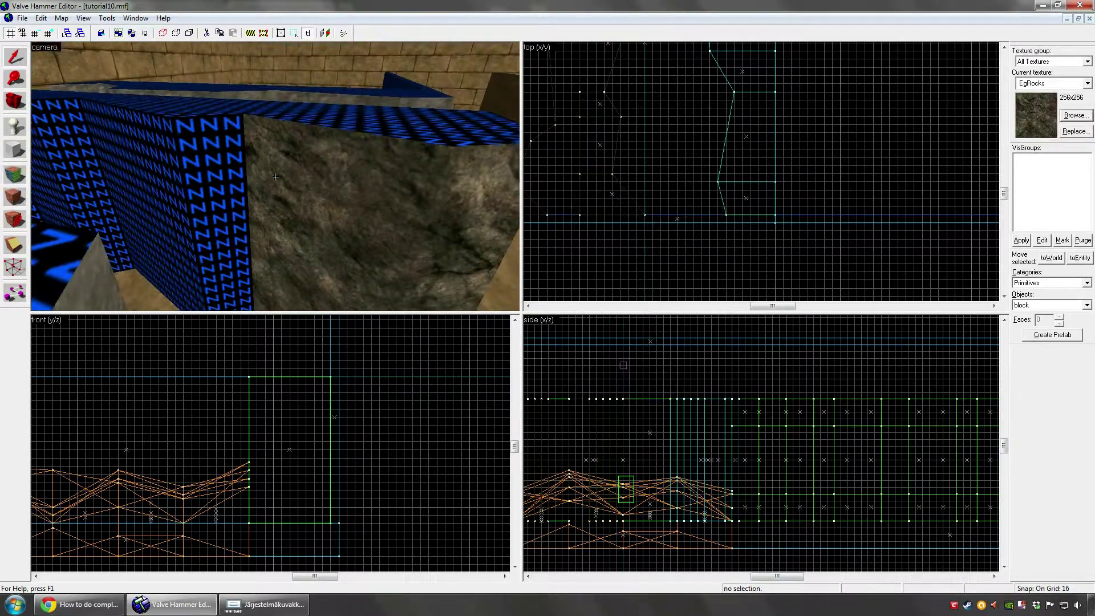
{"action": "key", "text": "shift+a"}
{"action": "left_click", "coordinate": [276, 177]}
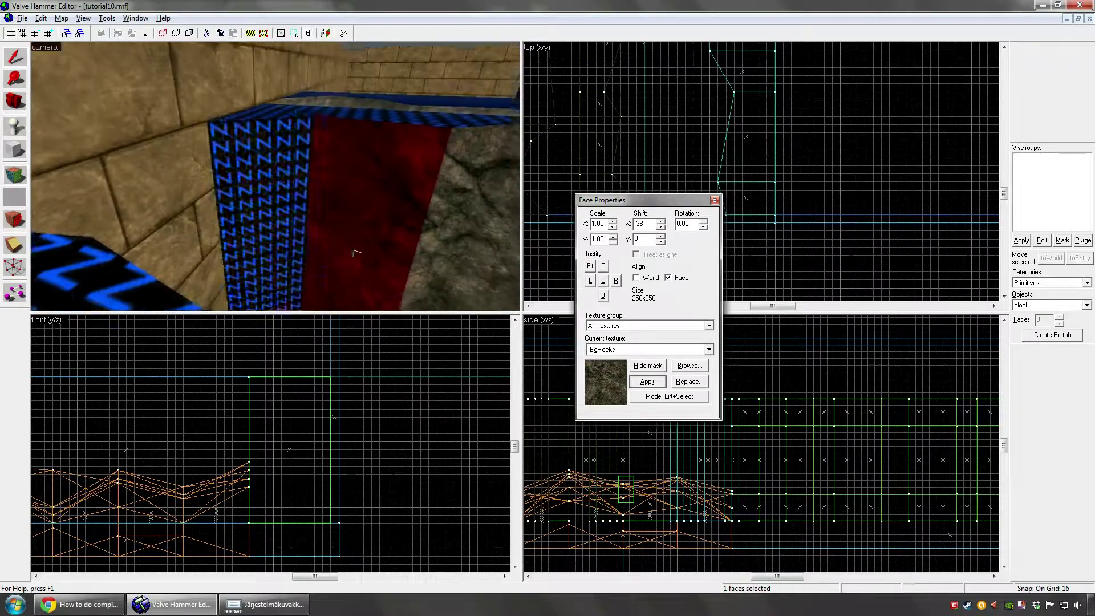
{"action": "key", "text": "shift+s"}
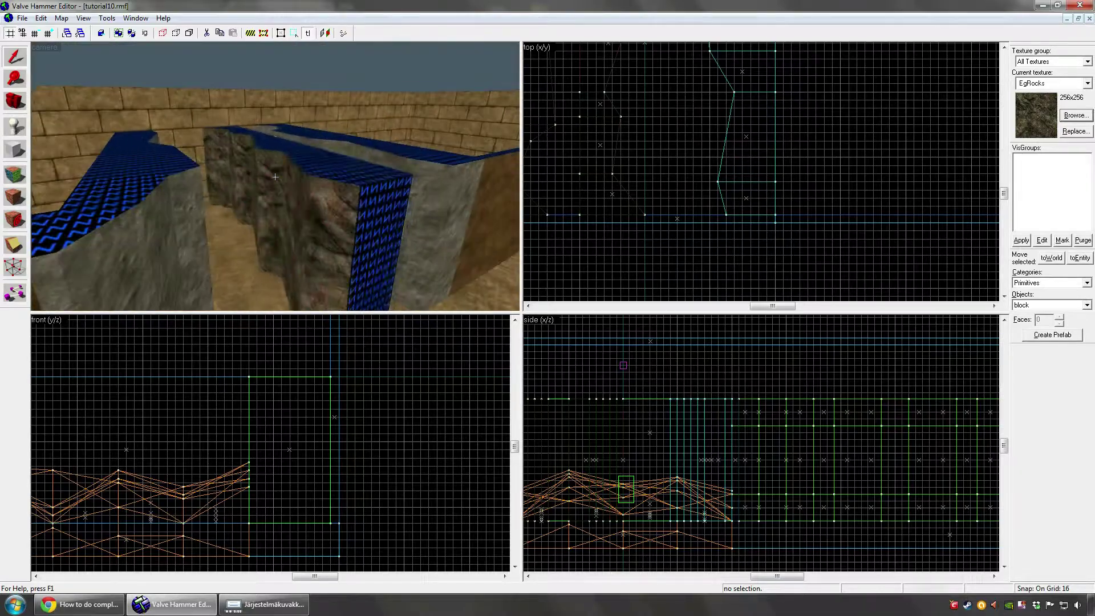
- Inspect the textured jagged cliff from above, from its end and along the passage at ground level
{"action": "left_click", "coordinate": [276, 176]}
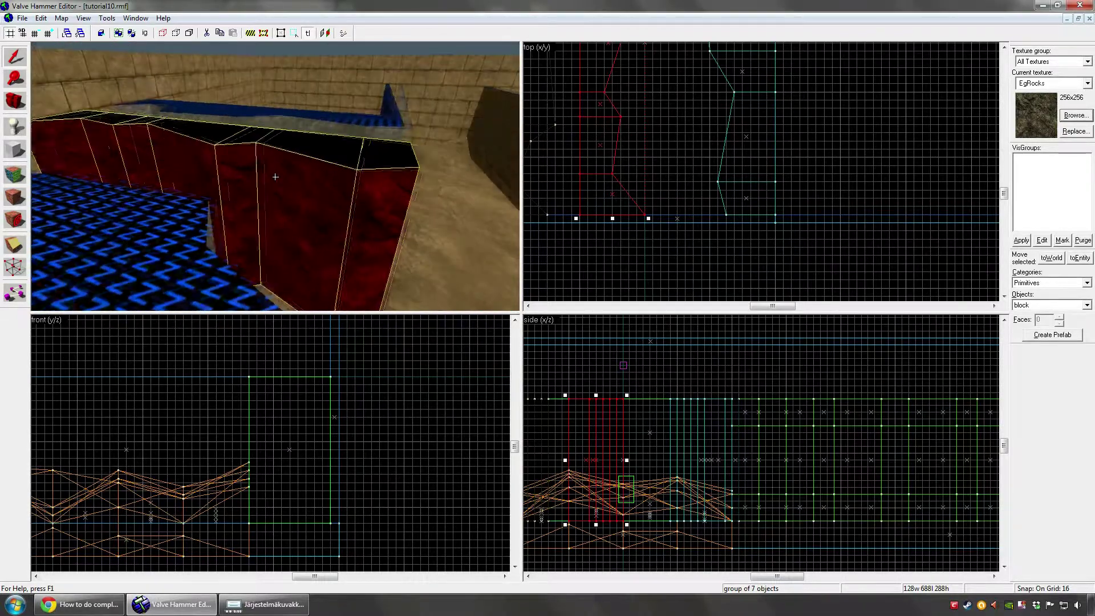
{"action": "key", "text": "a"}
{"action": "key", "text": "d"}
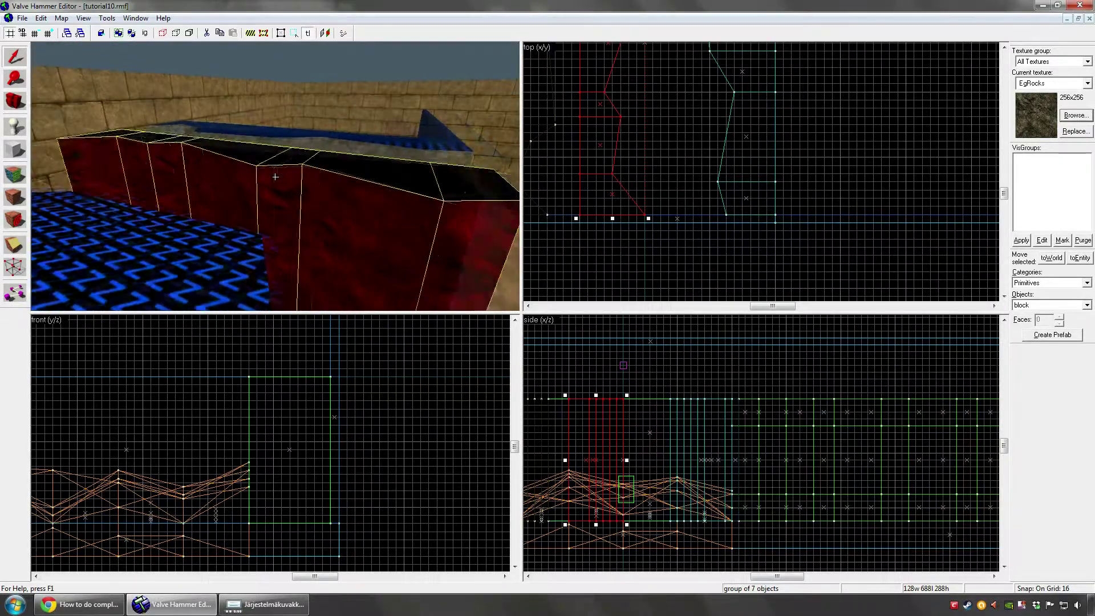
{"action": "key", "text": "d"}
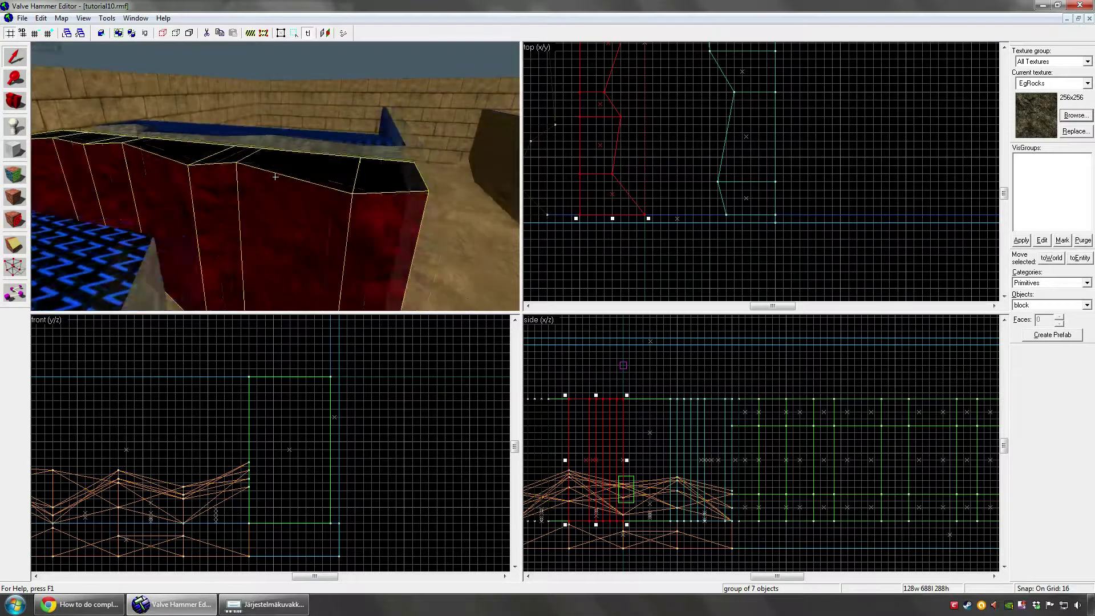
{"action": "left_click", "coordinate": [275, 176]}
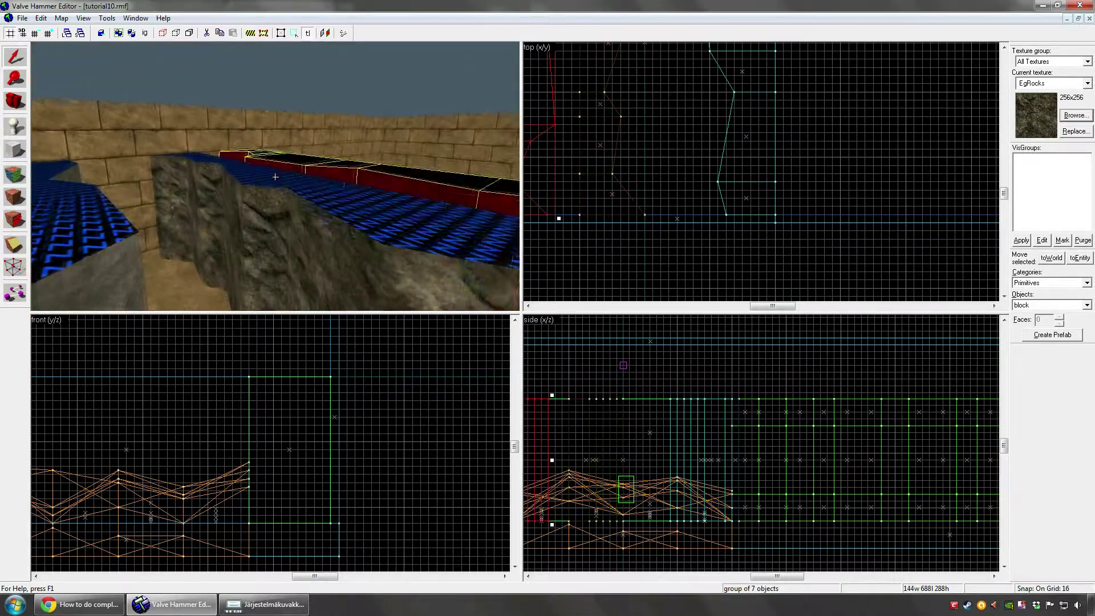
{"action": "left_click", "coordinate": [275, 176]}
{"action": "key", "text": "d"}
{"action": "key", "text": "a"}
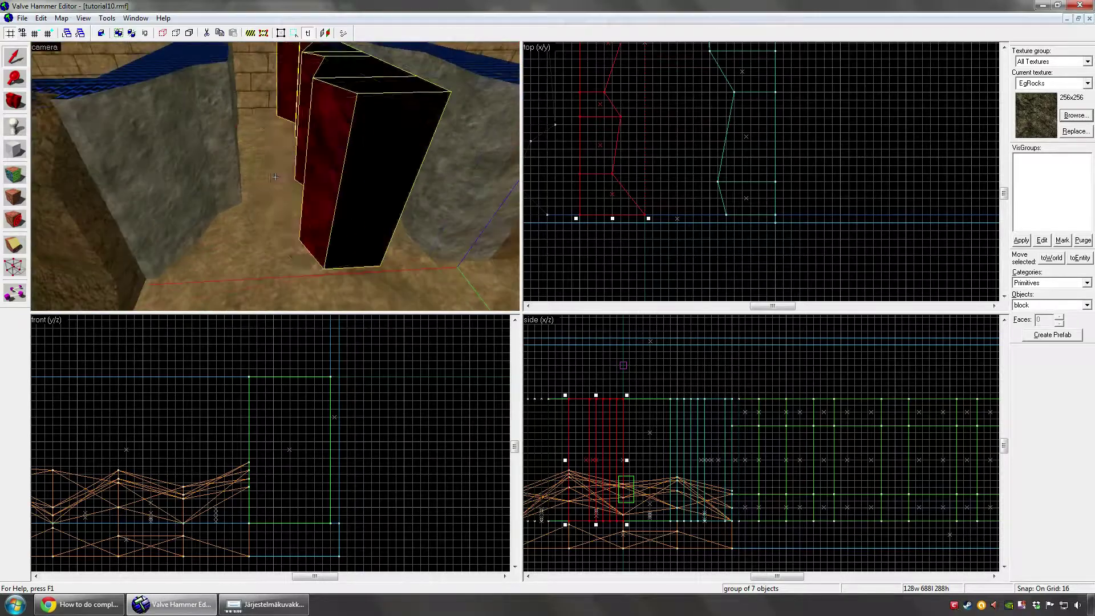
{"action": "left_click", "coordinate": [276, 177]}
{"action": "key", "text": "w"}
{"action": "left_click", "coordinate": [275, 177]}
{"action": "key", "text": "s"}
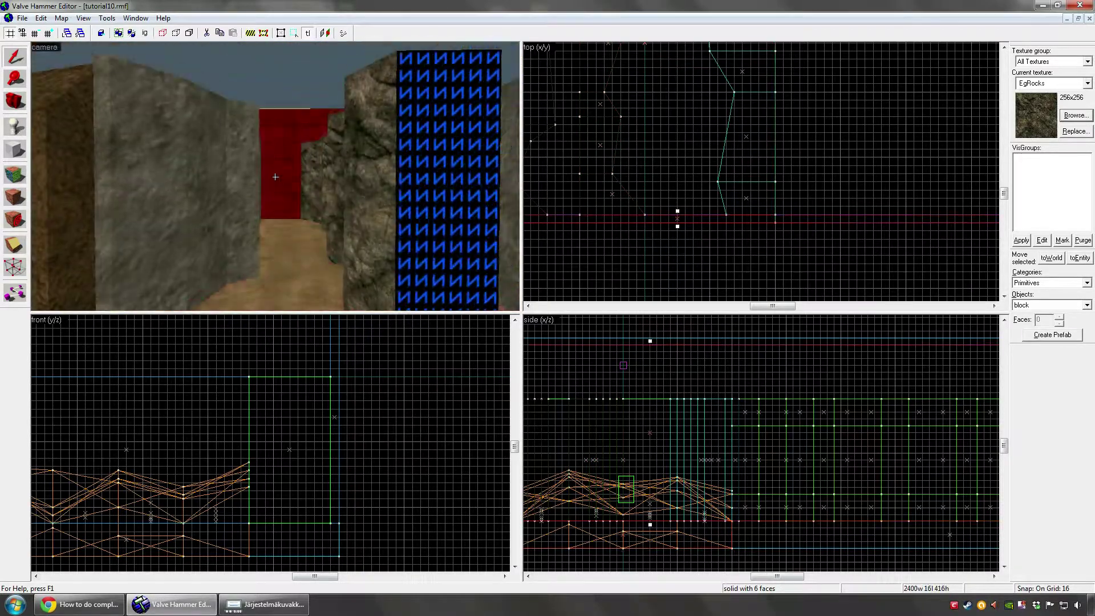
- Try duplicating the jagged cliff group beside the original and putting the copy into rotation mode
{"action": "left_click", "coordinate": [275, 177]}
{"action": "key", "text": "s"}
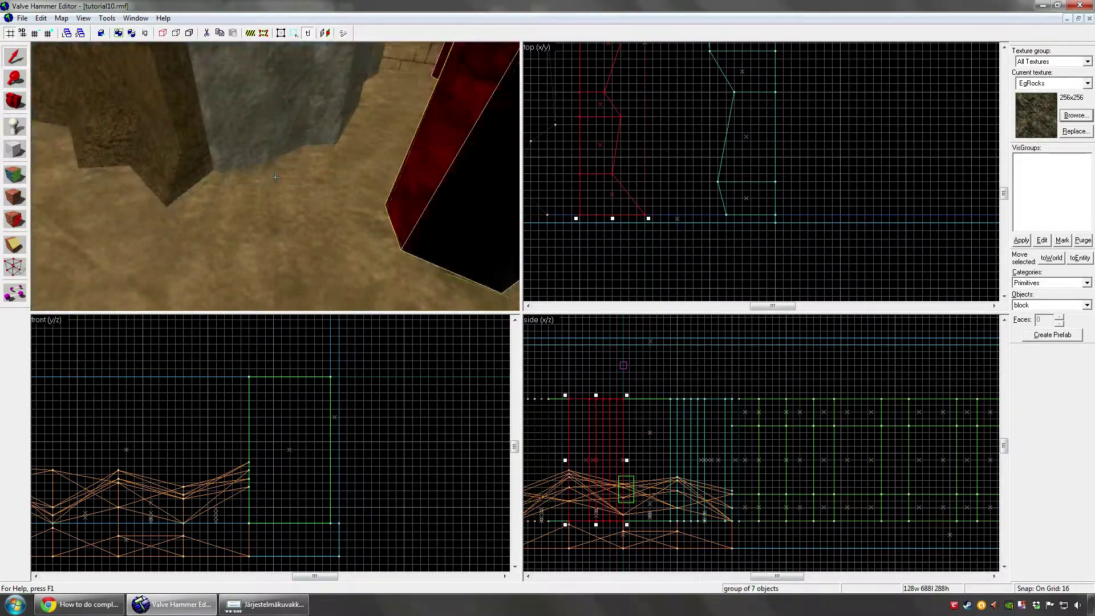
{"action": "key", "text": "z"}
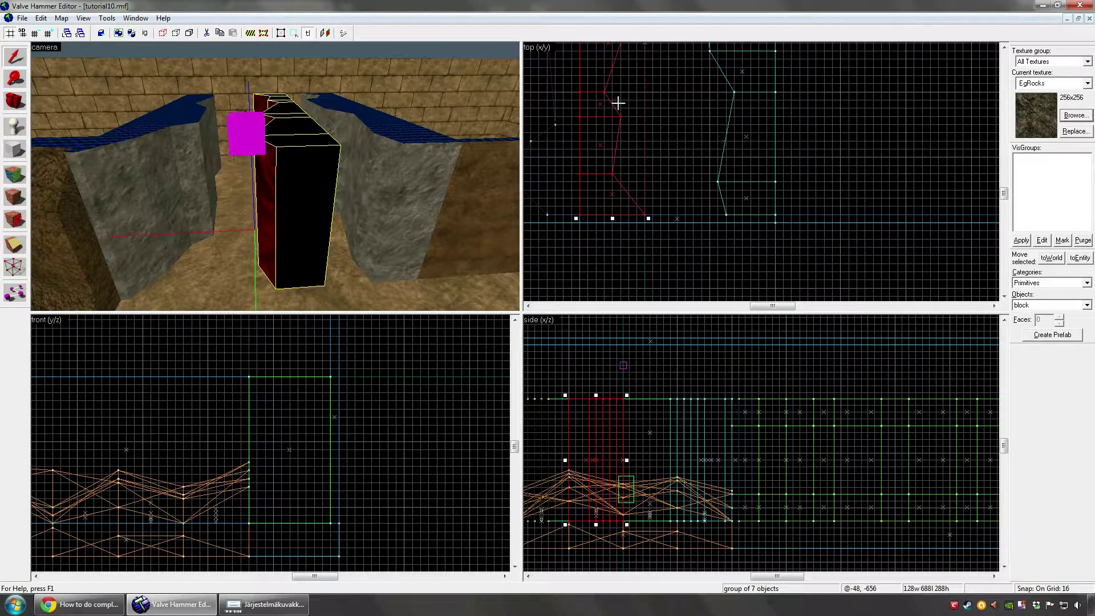
{"action": "scroll", "coordinate": [610, 99], "scroll_direction": "down", "scroll_amount": 3}
{"action": "left_click_drag", "start_coordinate": [609, 91], "coordinate": [649, 90], "text": "shift"}
{"action": "key", "text": "z"}
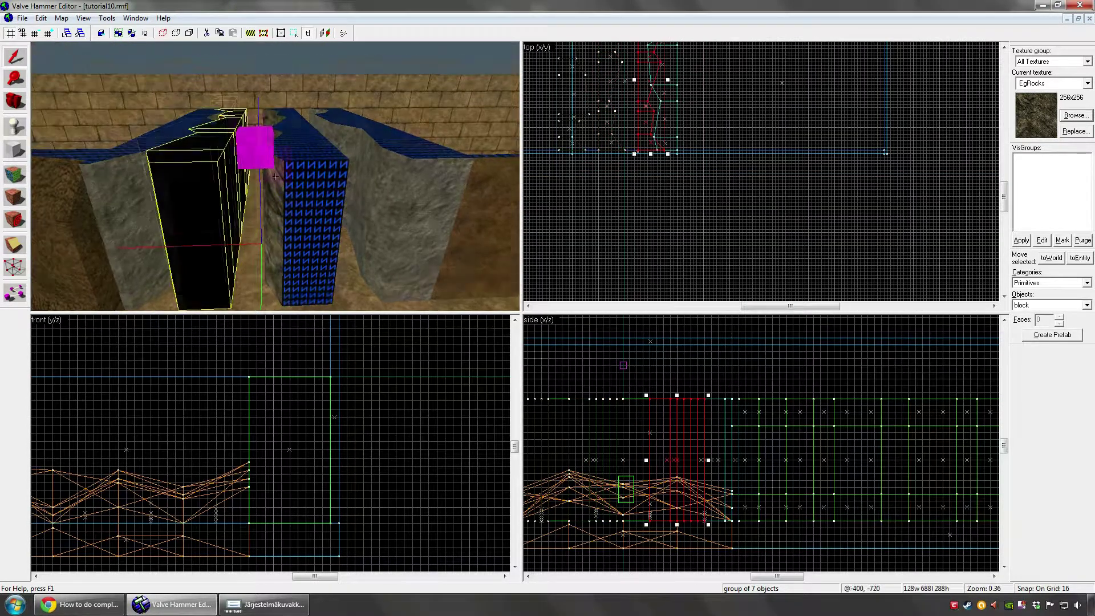
{"action": "key", "text": "w"}
{"action": "key", "text": "z"}
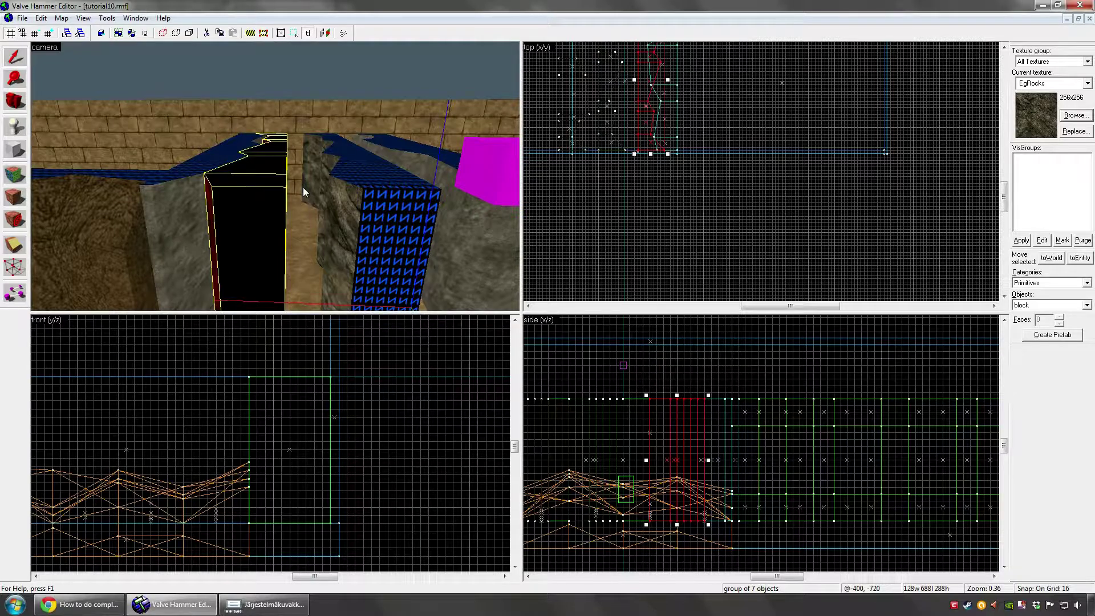
{"action": "left_click", "coordinate": [652, 103]}
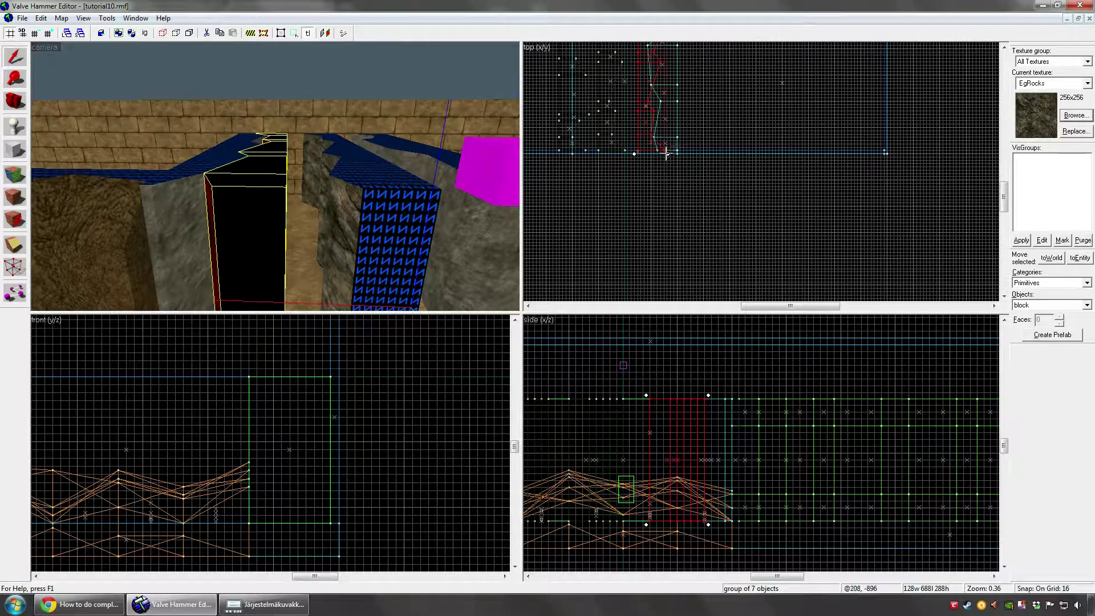
{"action": "left_click_drag", "start_coordinate": [666, 154], "coordinate": [319, 196]}
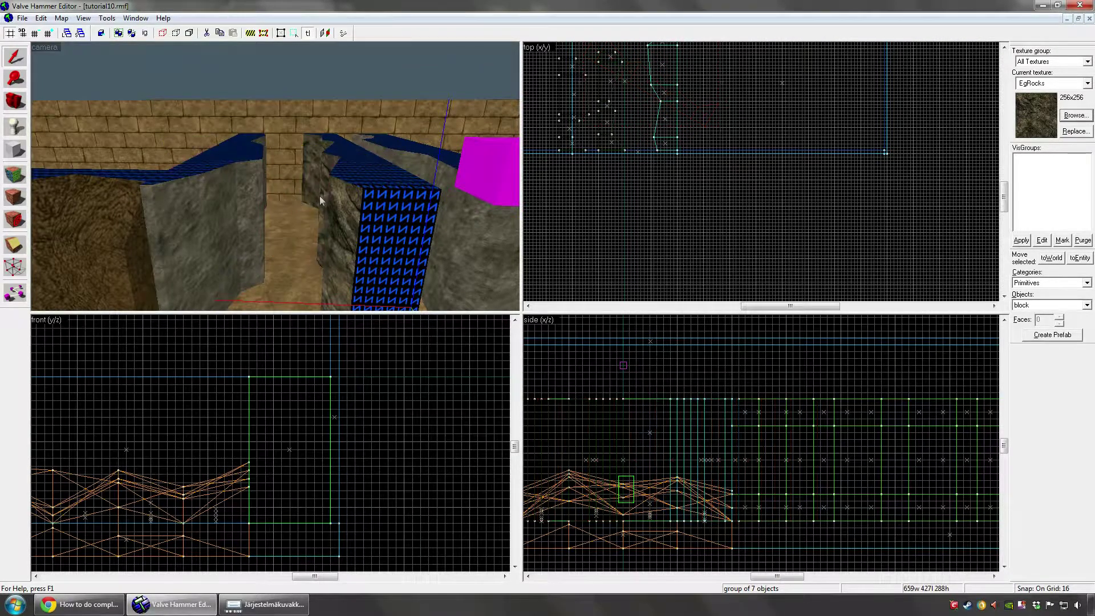
- Reselect the jagged cliff group and examine the brown canyon walls and the passage around it
{"action": "left_click", "coordinate": [319, 197]}
{"action": "key", "text": "z"}
{"action": "key", "text": "w"}
{"action": "key", "text": "d"}
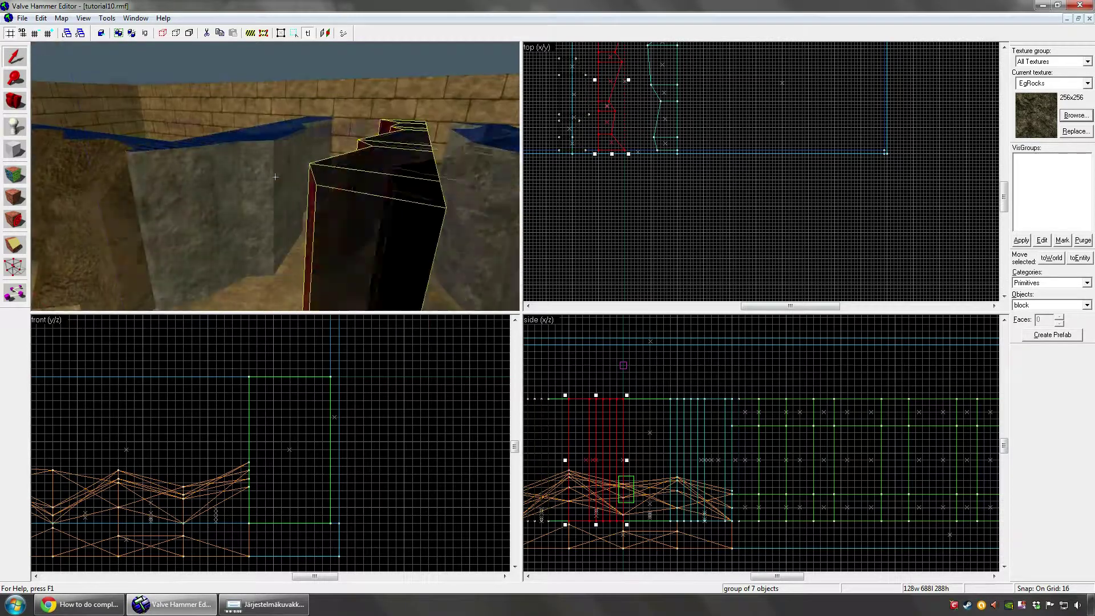
{"action": "key", "text": "a"}
{"action": "key", "text": "w"}
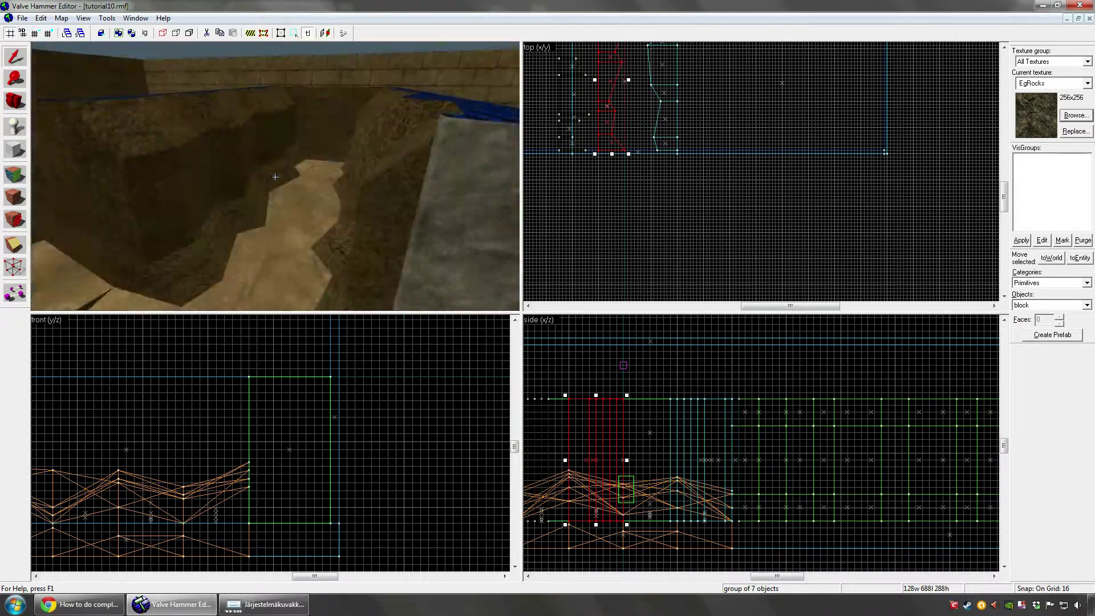
{"action": "key", "text": "w"}
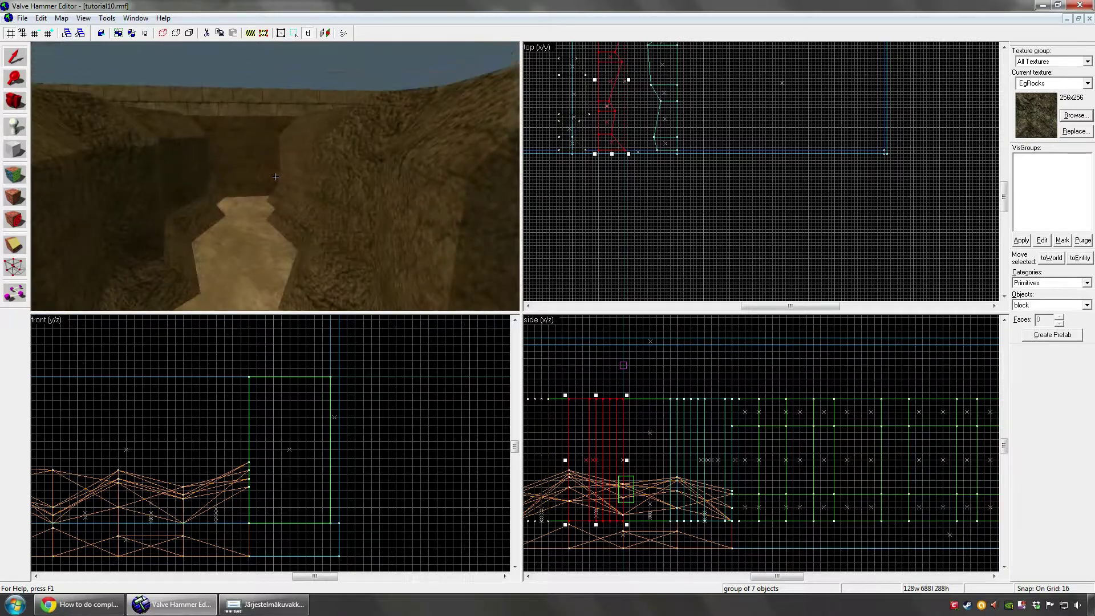
{"action": "key", "text": "s"}
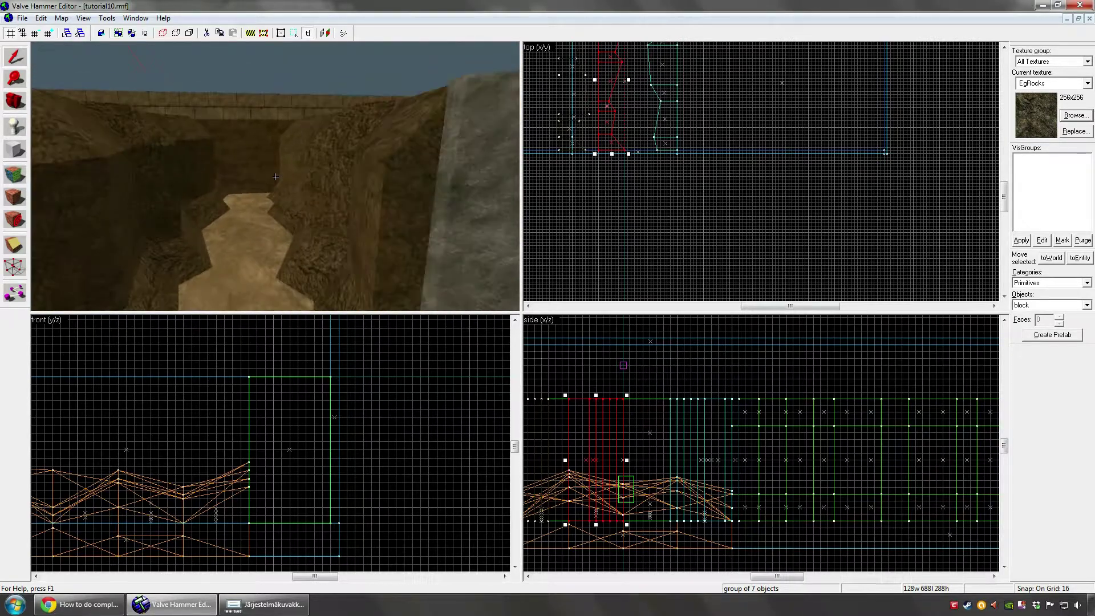
{"action": "key", "text": "w"}
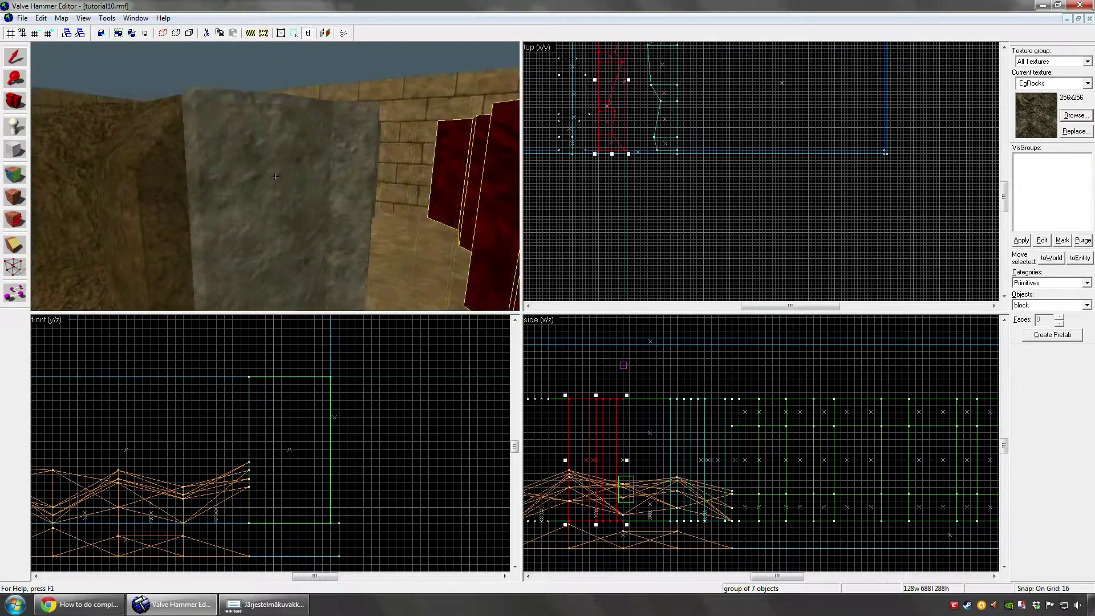
{"action": "key", "text": "s"}
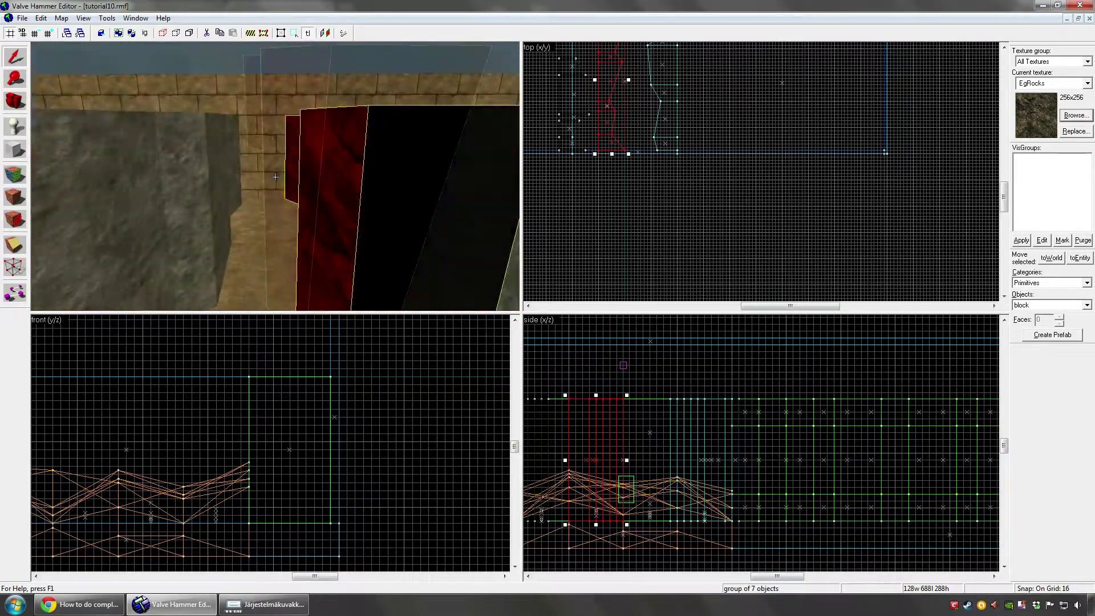
{"action": "left_click", "coordinate": [275, 177]}
{"action": "left_click", "coordinate": [275, 177]}
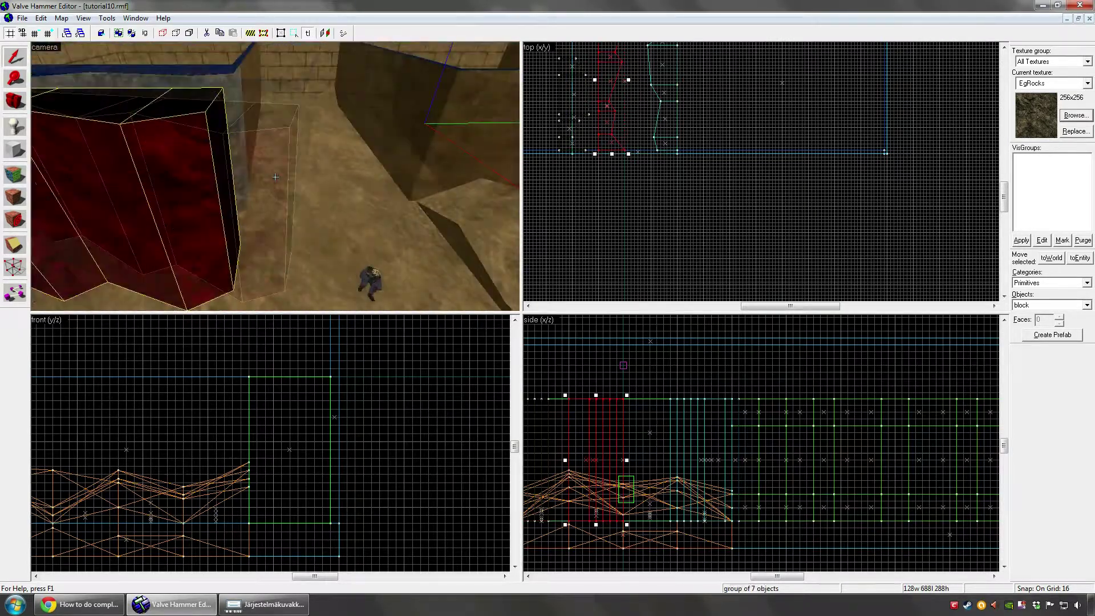
{"action": "key", "text": "s"}
{"action": "key", "text": "z"}
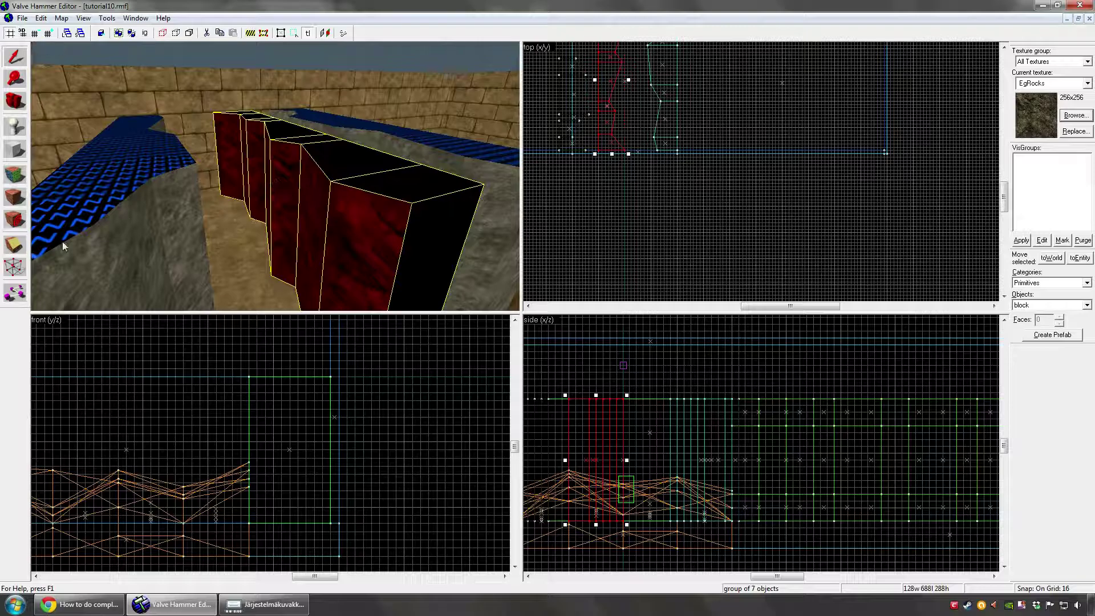
- Clip the cliff group horizontally near its top and again near its base, keeping both sides of each cut
{"action": "key", "text": "shift+a"}
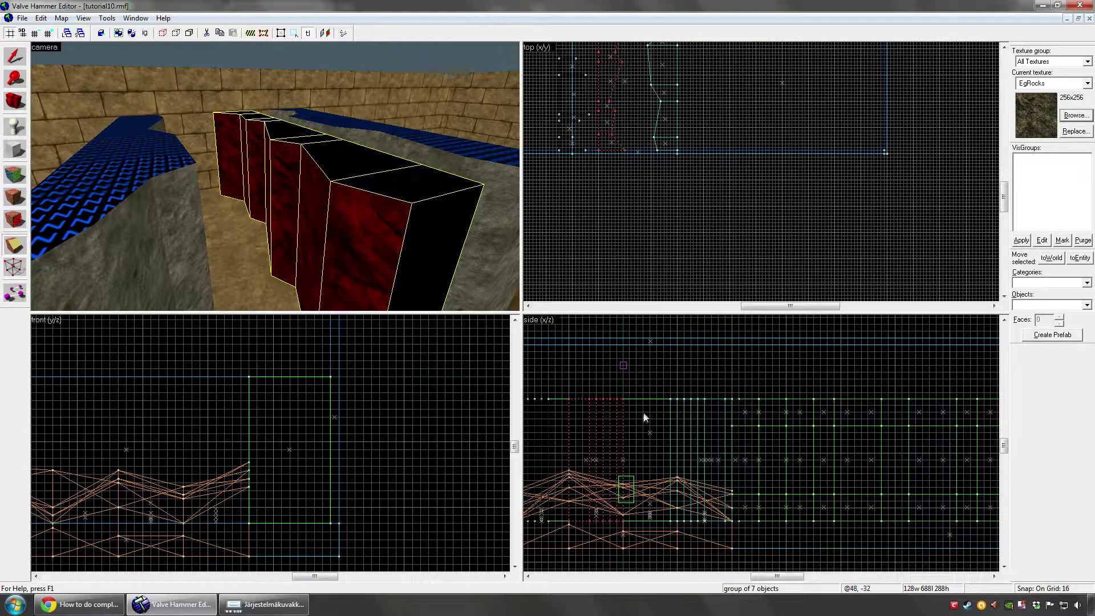
{"action": "scroll", "coordinate": [645, 419], "scroll_direction": "up", "scroll_amount": 2}
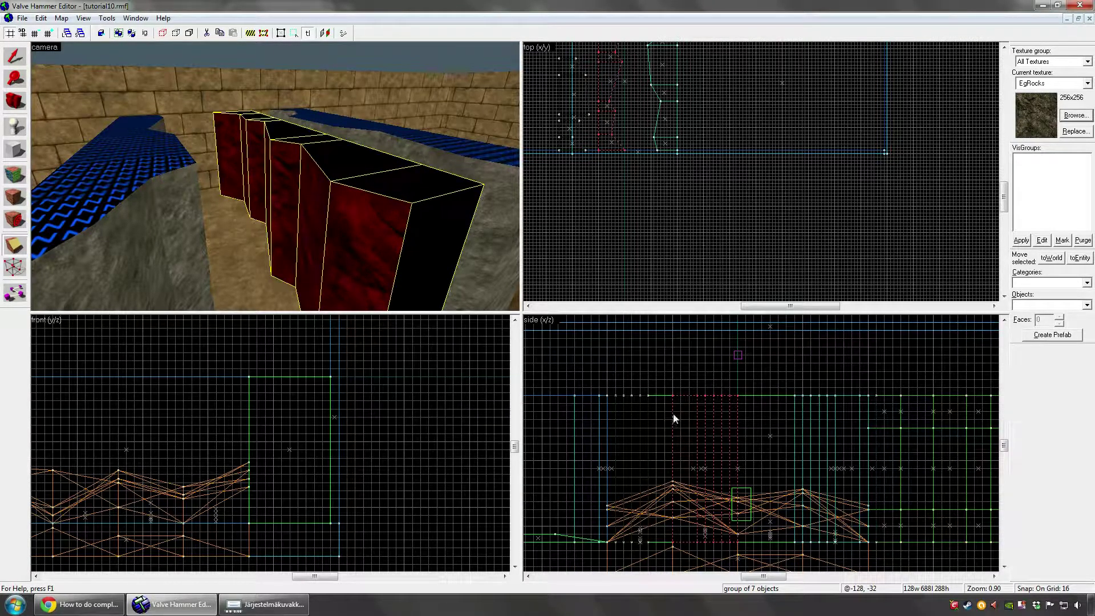
{"action": "key", "text": "shift+x"}
{"action": "left_click_drag", "start_coordinate": [674, 420], "coordinate": [695, 422]}
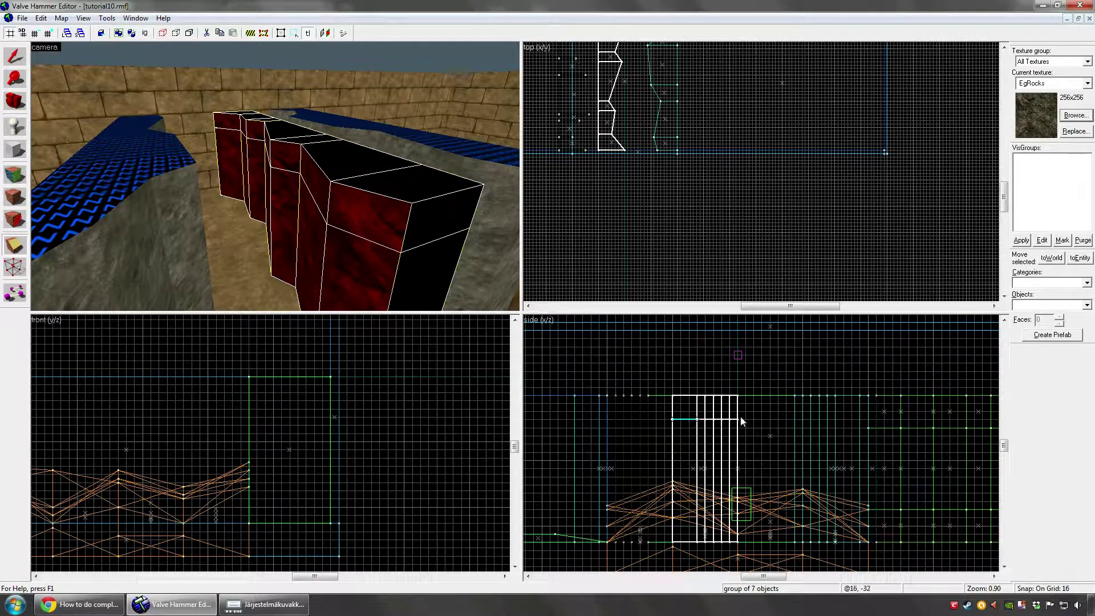
{"action": "key", "text": "Return"}
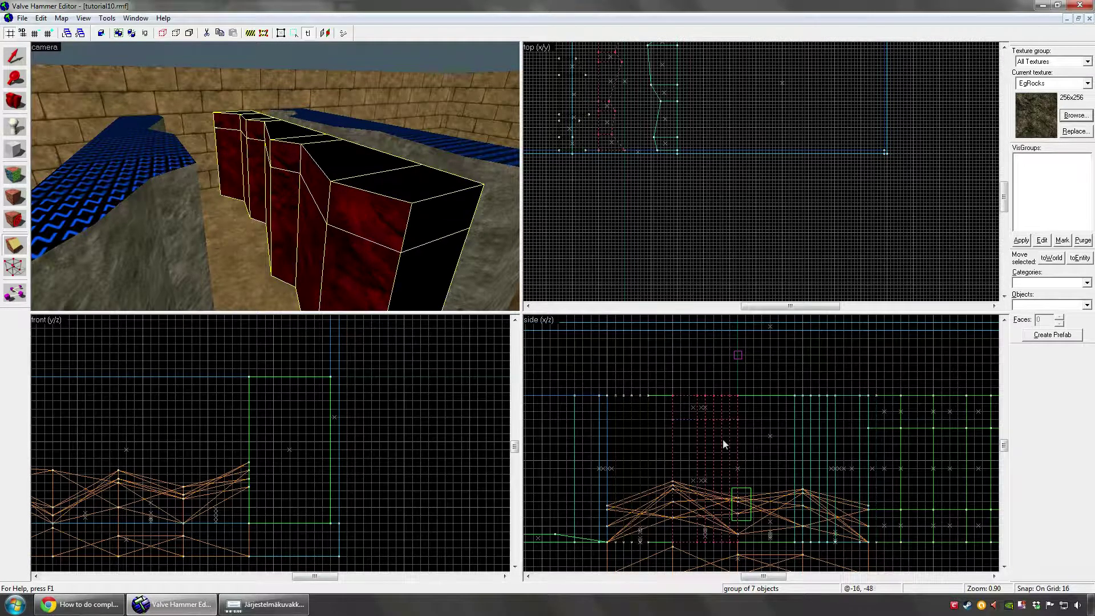
{"action": "left_click_drag", "start_coordinate": [674, 519], "coordinate": [688, 518]}
{"action": "key", "text": "Return"}
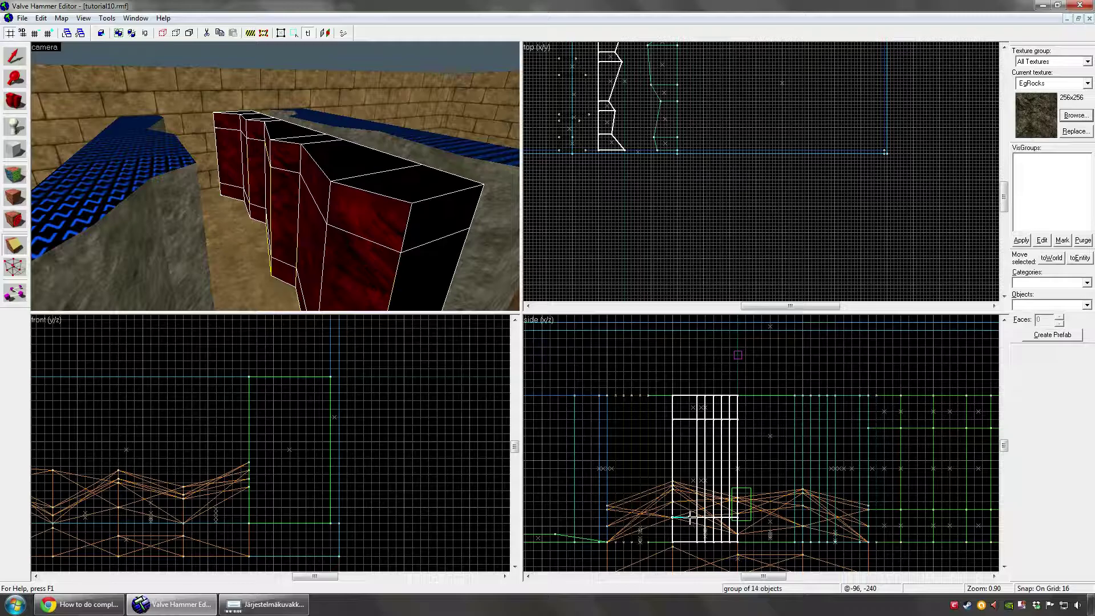
{"action": "left_click", "coordinate": [19, 59]}
- Open the horizontally cut cliff group for vertex editing and look over its vertices from the end
{"action": "key", "text": "z"}
{"action": "key", "text": "a"}
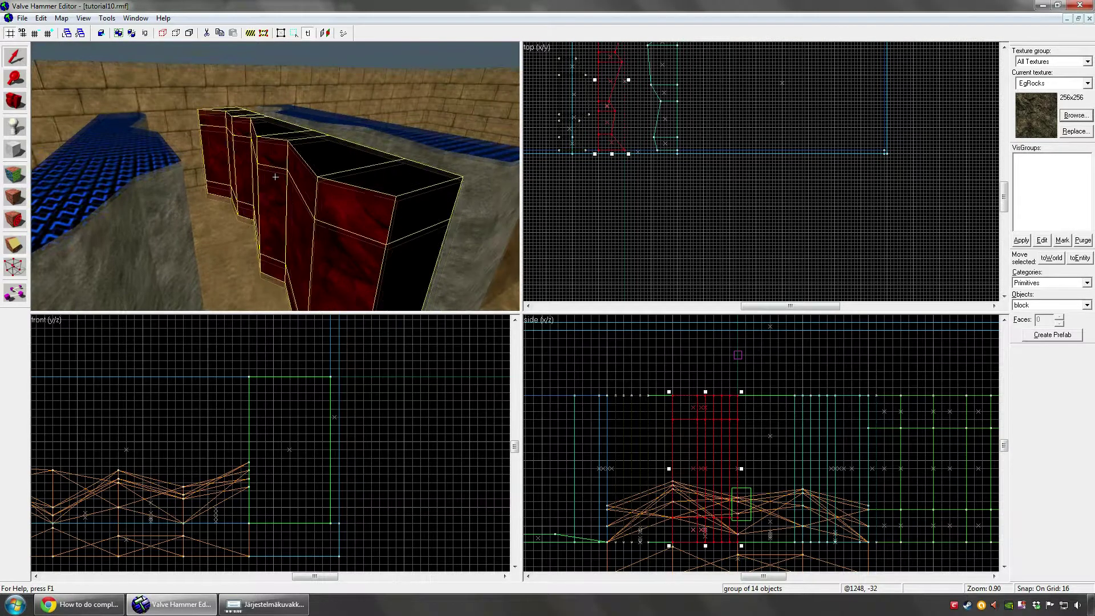
{"action": "key", "text": "s"}
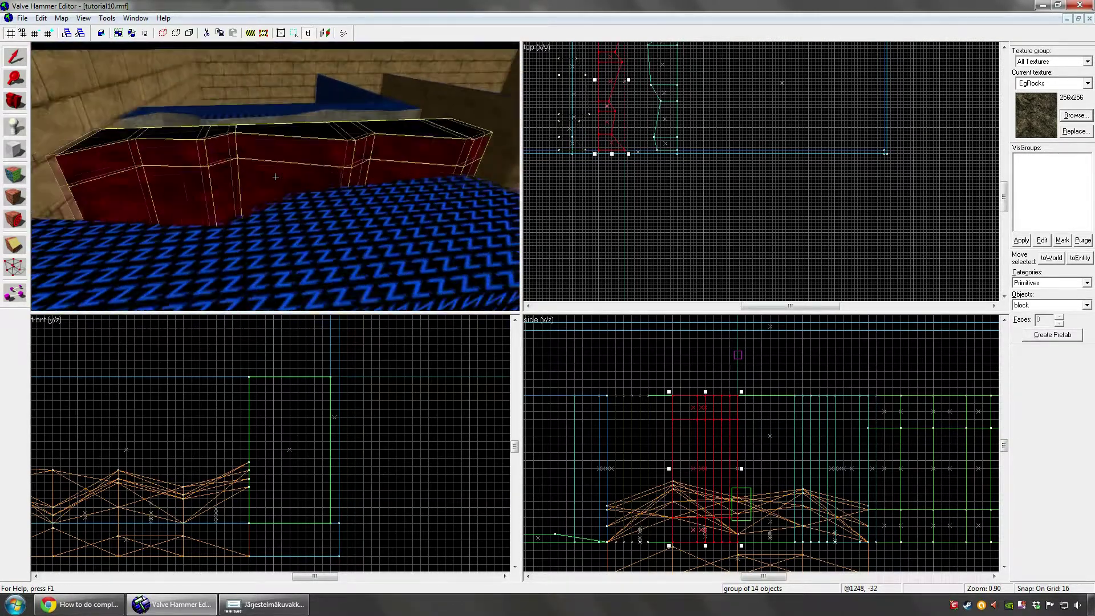
{"action": "key", "text": "d"}
{"action": "key", "text": "z"}
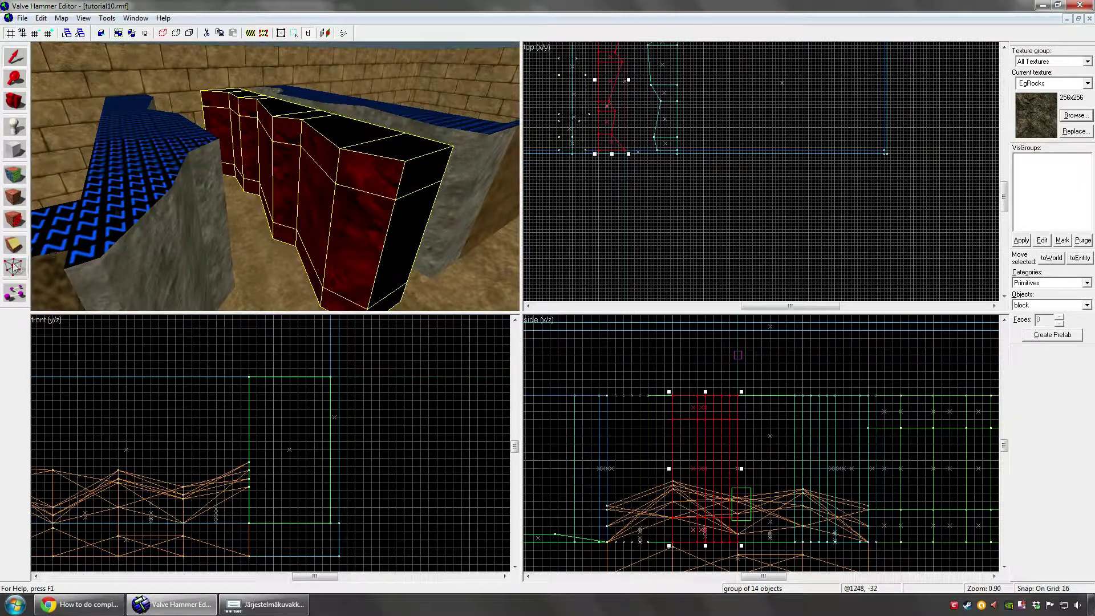
{"action": "left_click", "coordinate": [14, 267]}
{"action": "scroll", "coordinate": [638, 391], "scroll_direction": "up", "scroll_amount": 3}
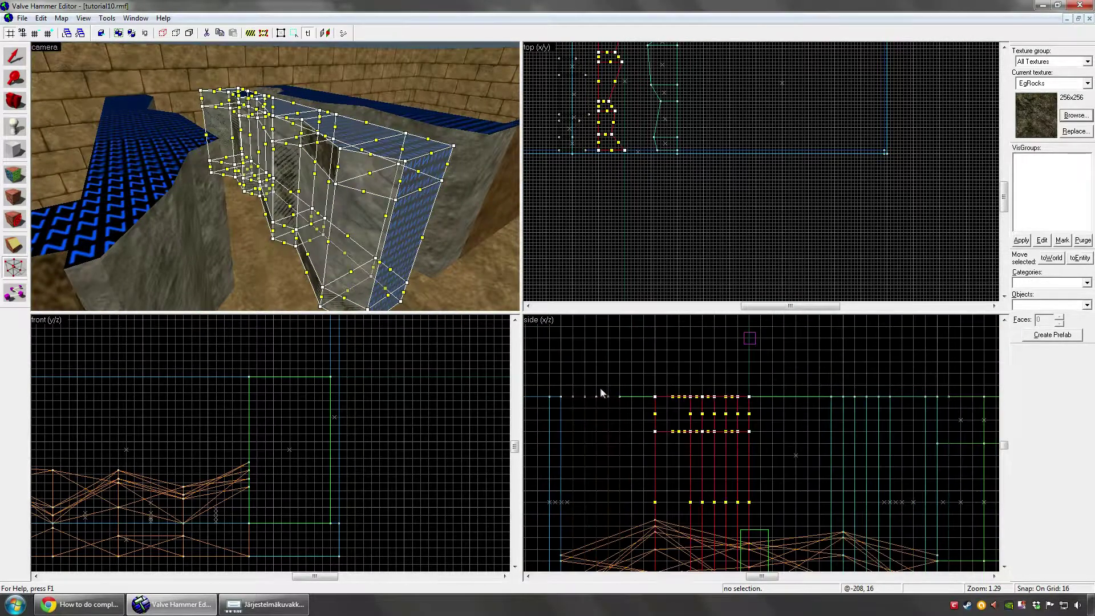
{"action": "key", "text": "z"}
{"action": "key", "text": "d"}
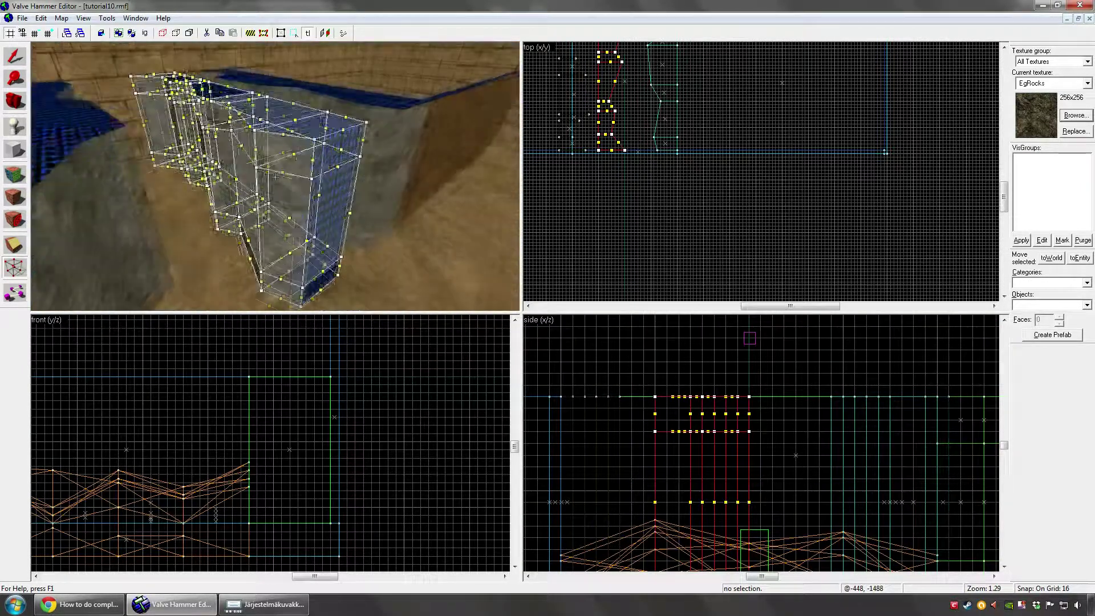
{"action": "key", "text": "w"}
{"action": "key", "text": "s"}
{"action": "key", "text": "a"}
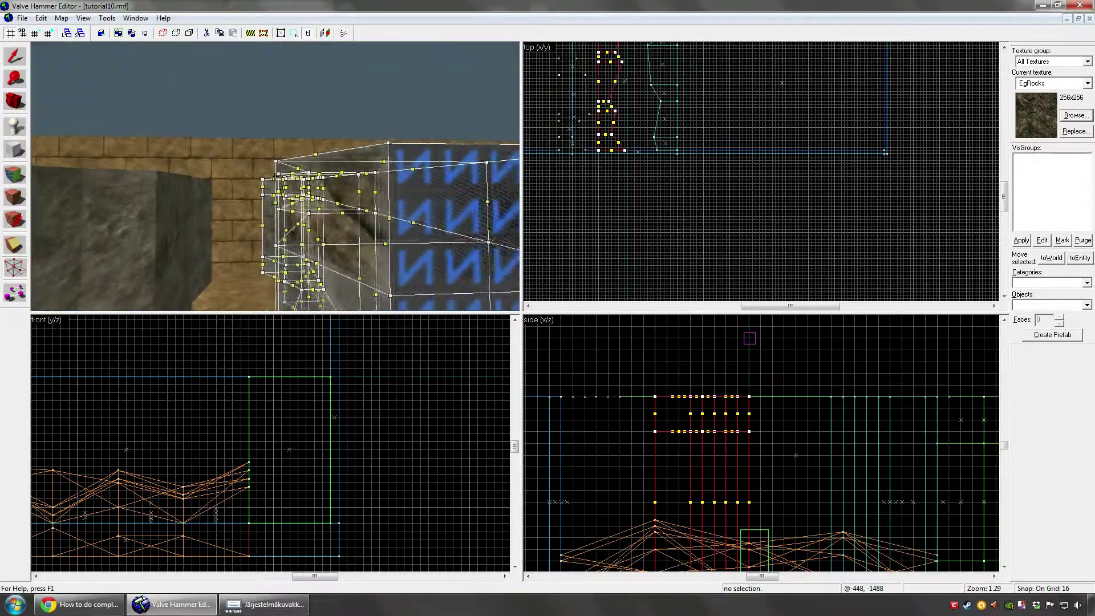
{"action": "key", "text": "d"}
{"action": "key", "text": "a"}
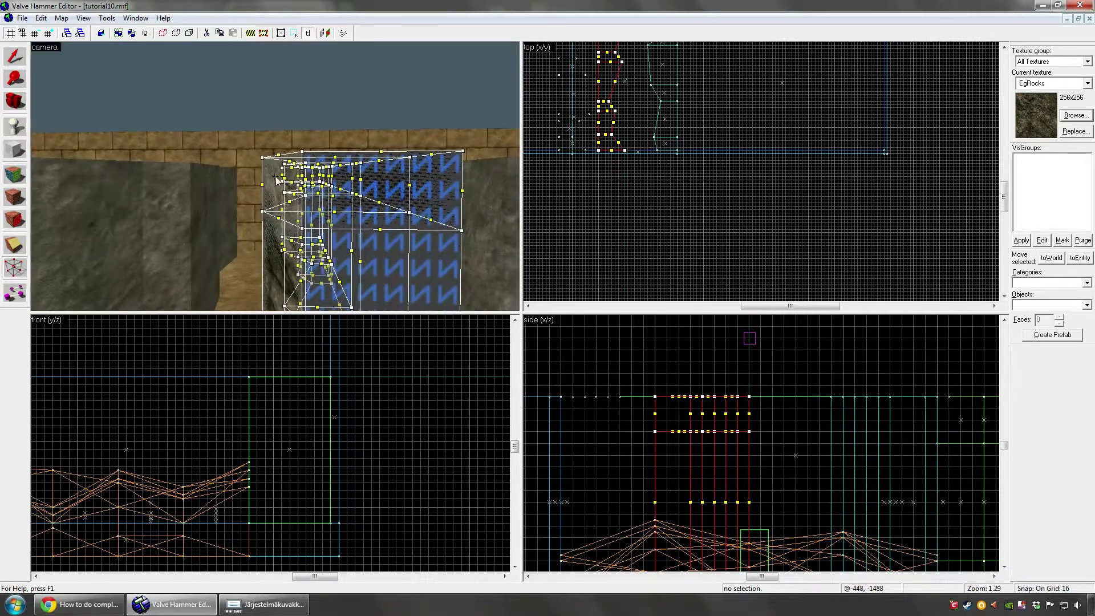
- Box-select the top vertices along the cliff's jagged side and move them inward toward its straight back
{"action": "left_click_drag", "start_coordinate": [679, 374], "coordinate": [763, 409]}
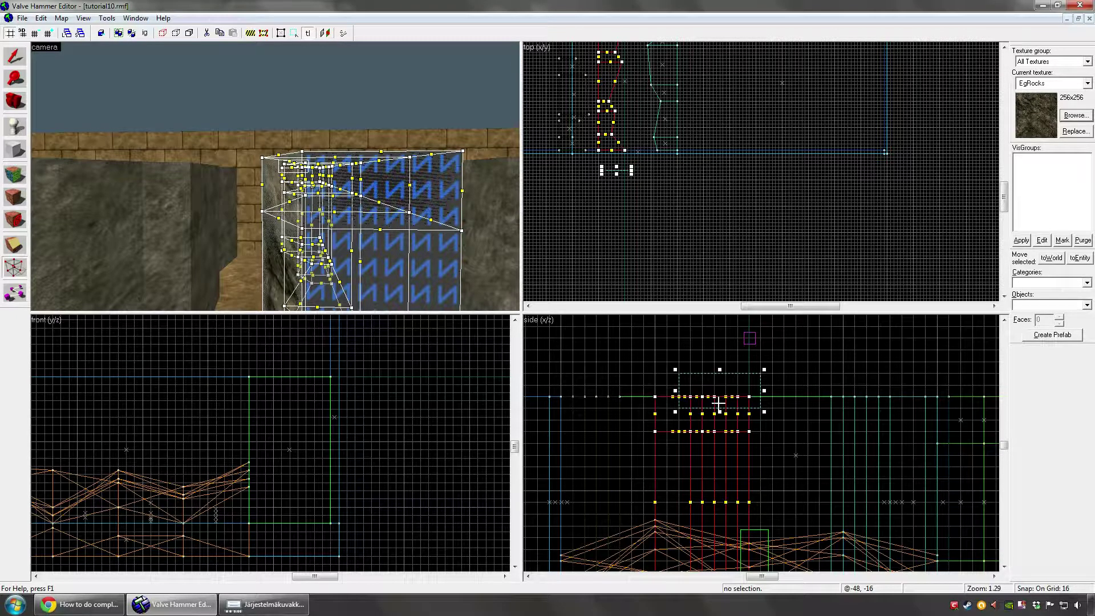
{"action": "key", "text": "Escape"}
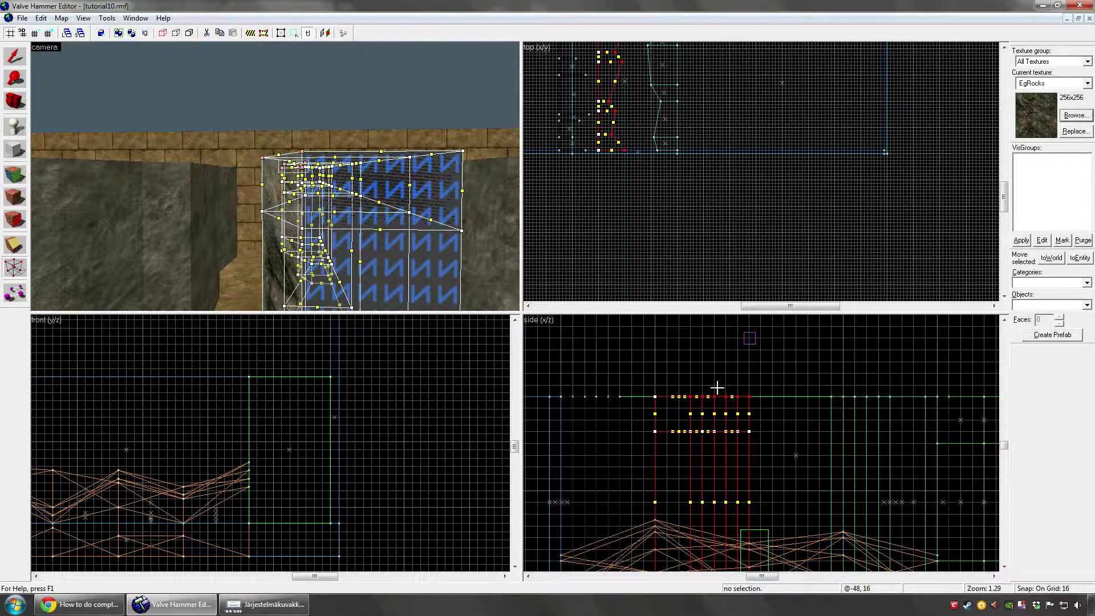
{"action": "key", "text": "z"}
{"action": "key", "text": "w"}
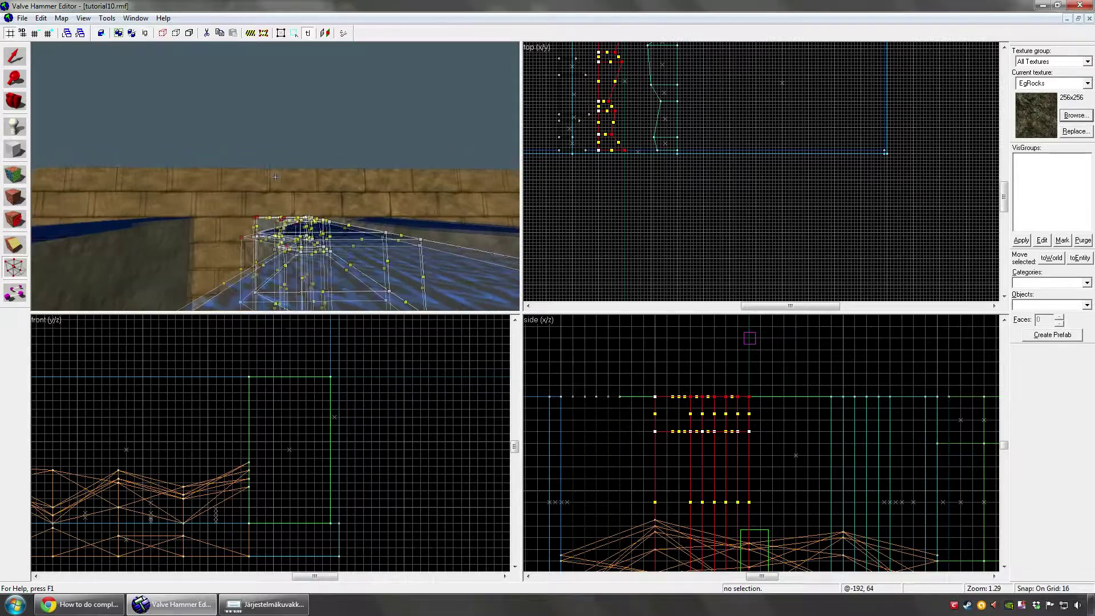
{"action": "scroll", "coordinate": [276, 177], "scroll_direction": "up", "scroll_amount": 6}
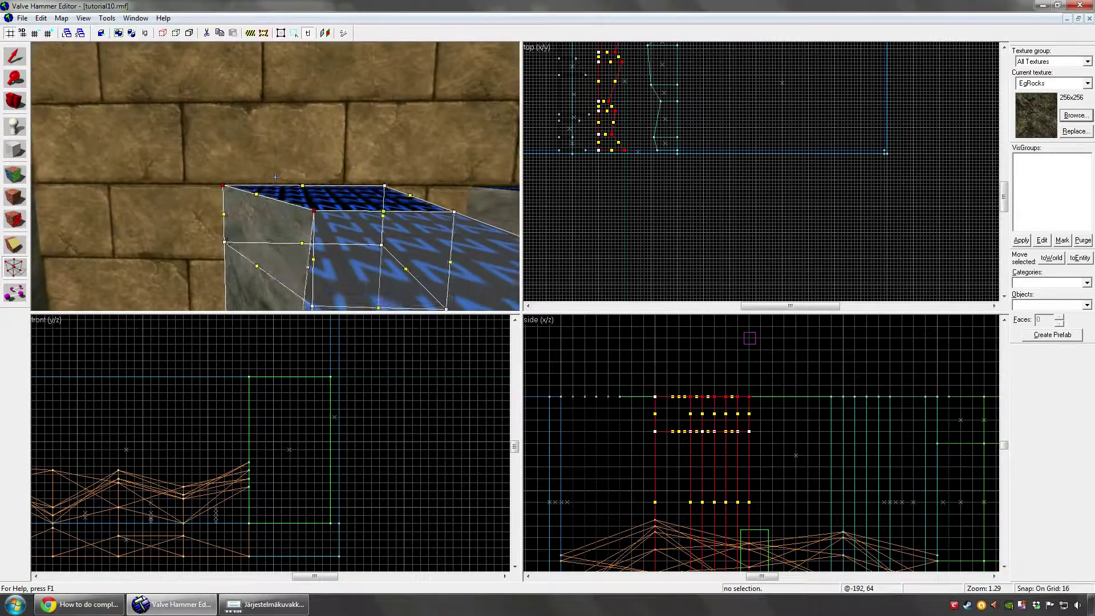
{"action": "key", "text": "s"}
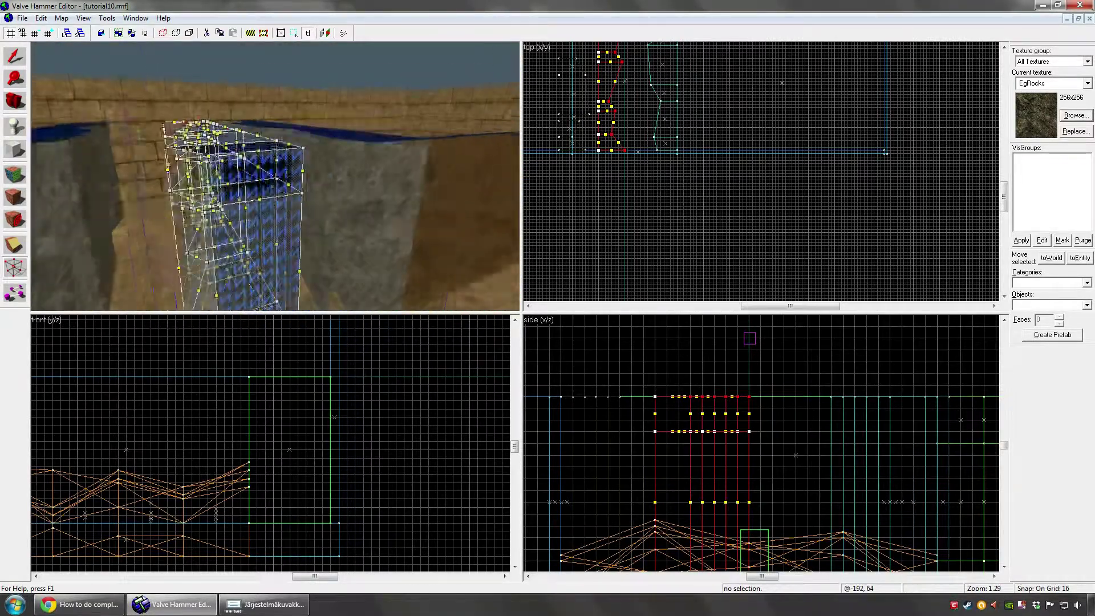
{"action": "scroll", "coordinate": [276, 177], "scroll_direction": "up", "scroll_amount": 4}
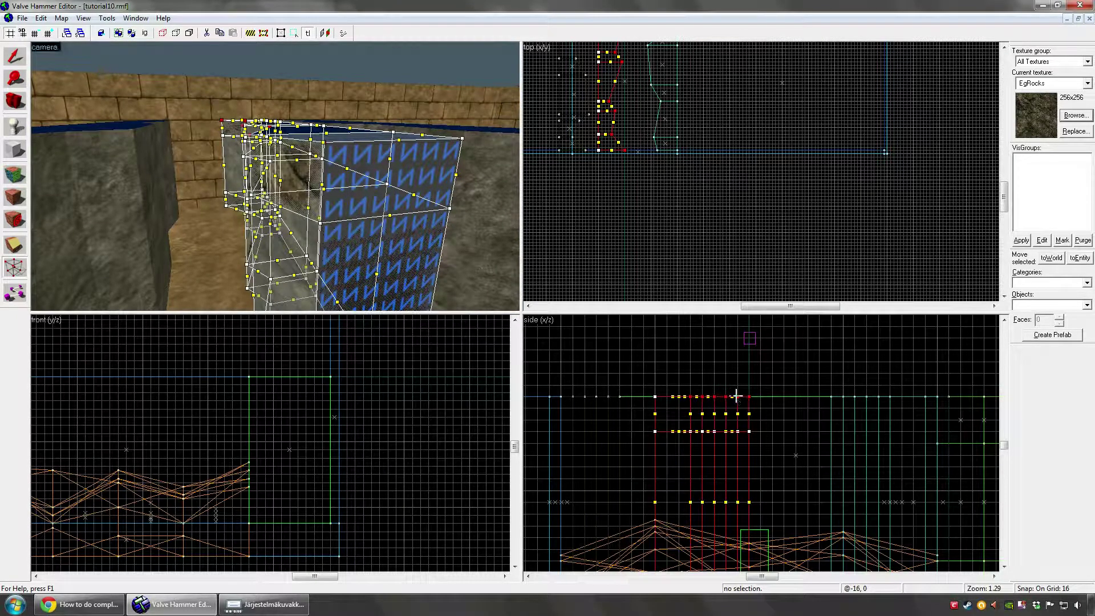
{"action": "left_click_drag", "start_coordinate": [736, 396], "coordinate": [735, 397]}
{"action": "left_click_drag", "start_coordinate": [680, 381], "coordinate": [759, 411]}
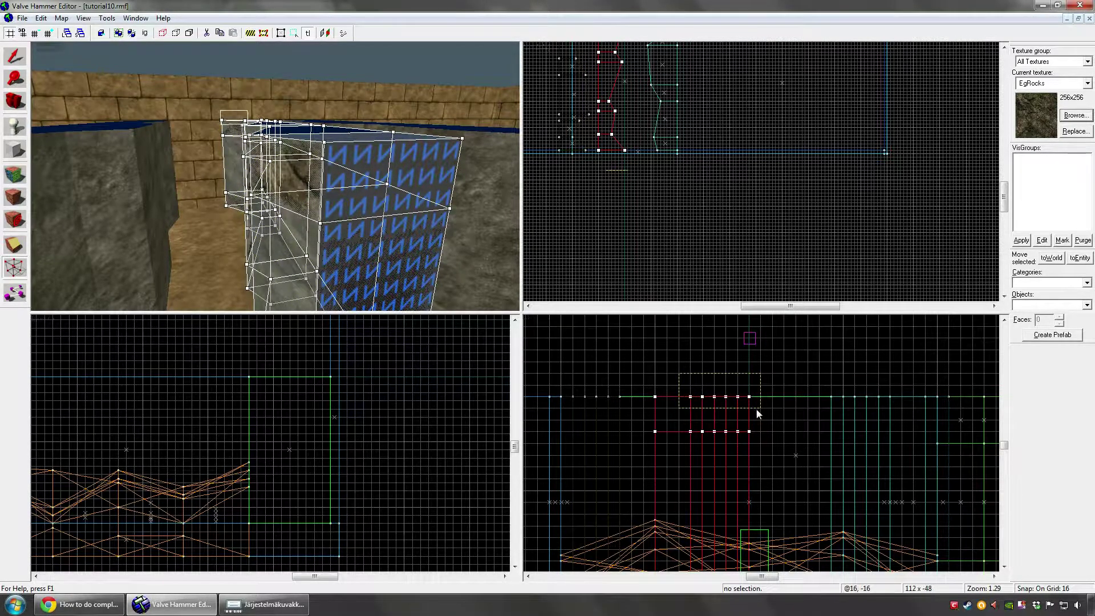
{"action": "left_click", "coordinate": [17, 269]}
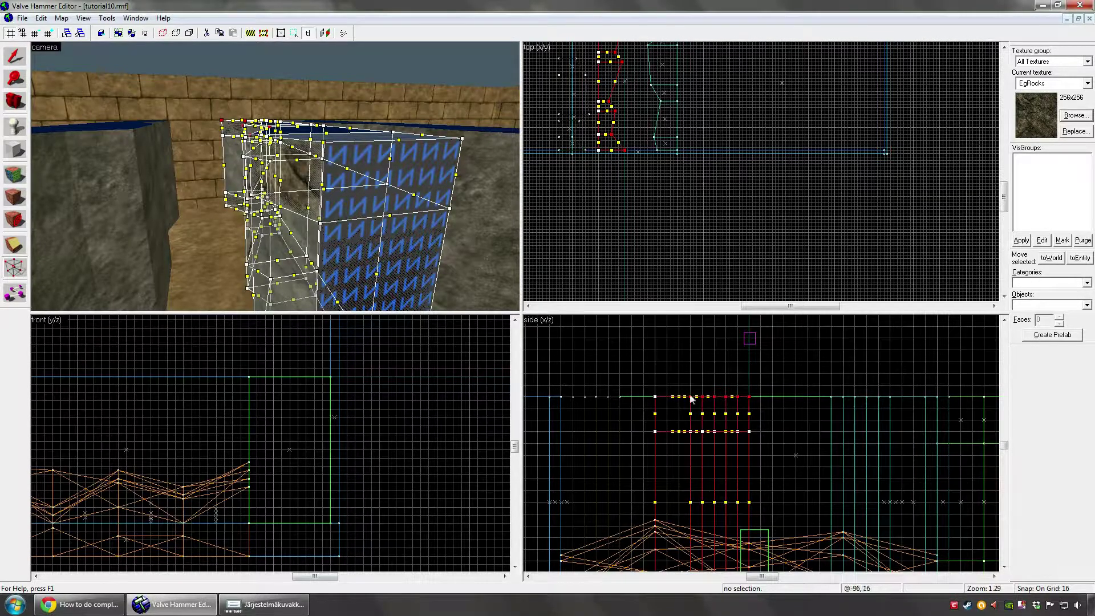
{"action": "left_click_drag", "start_coordinate": [715, 397], "coordinate": [687, 398]}
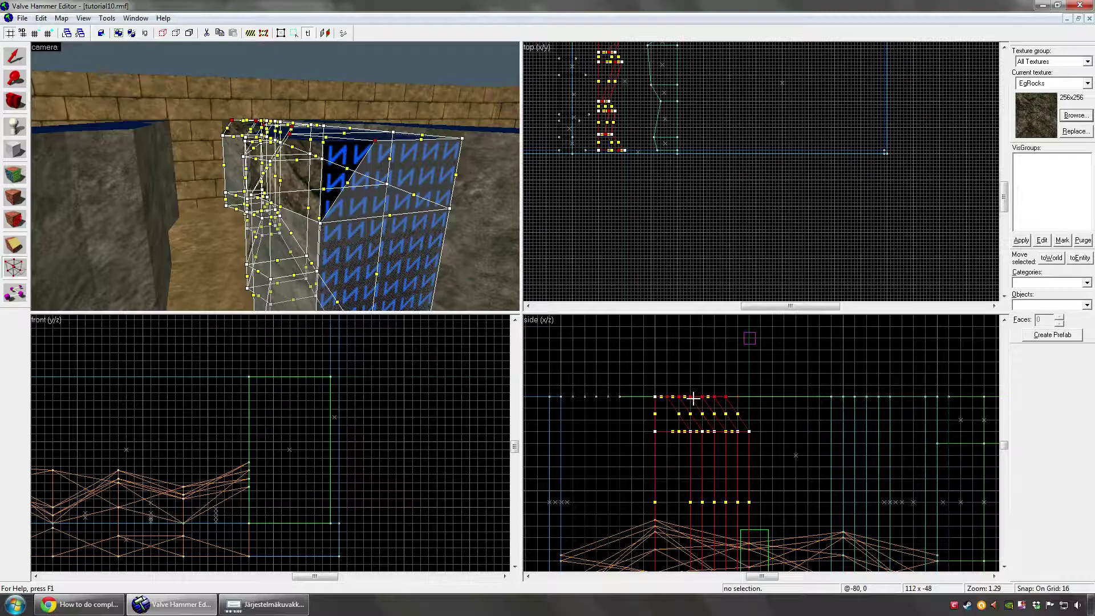
- Leave vertex editing and examine the cliff's slanted top and straight base from the end and inside the passage
{"action": "left_click", "coordinate": [15, 56]}
{"action": "left_click", "coordinate": [120, 83]}
{"action": "key", "text": "z"}
{"action": "key", "text": "w"}
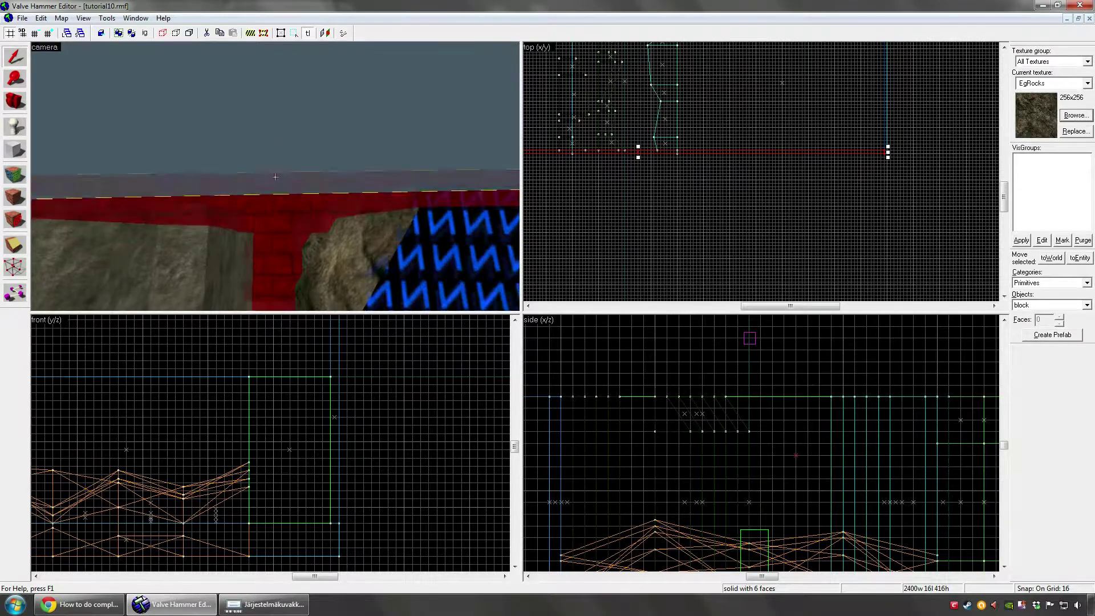
{"action": "left_click", "coordinate": [275, 176]}
{"action": "key", "text": "w"}
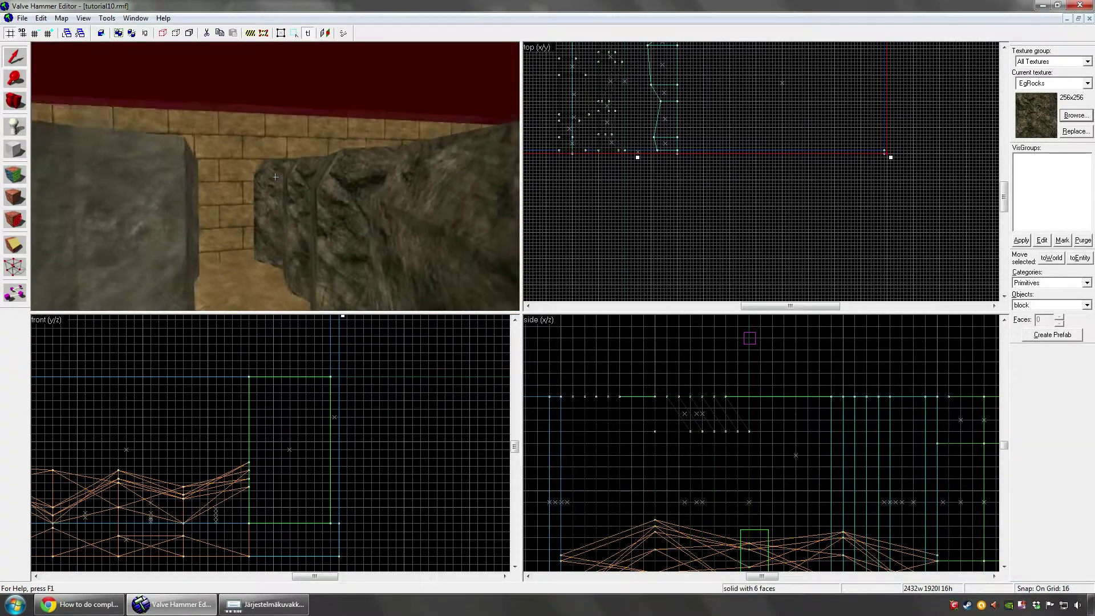
{"action": "key", "text": "s"}
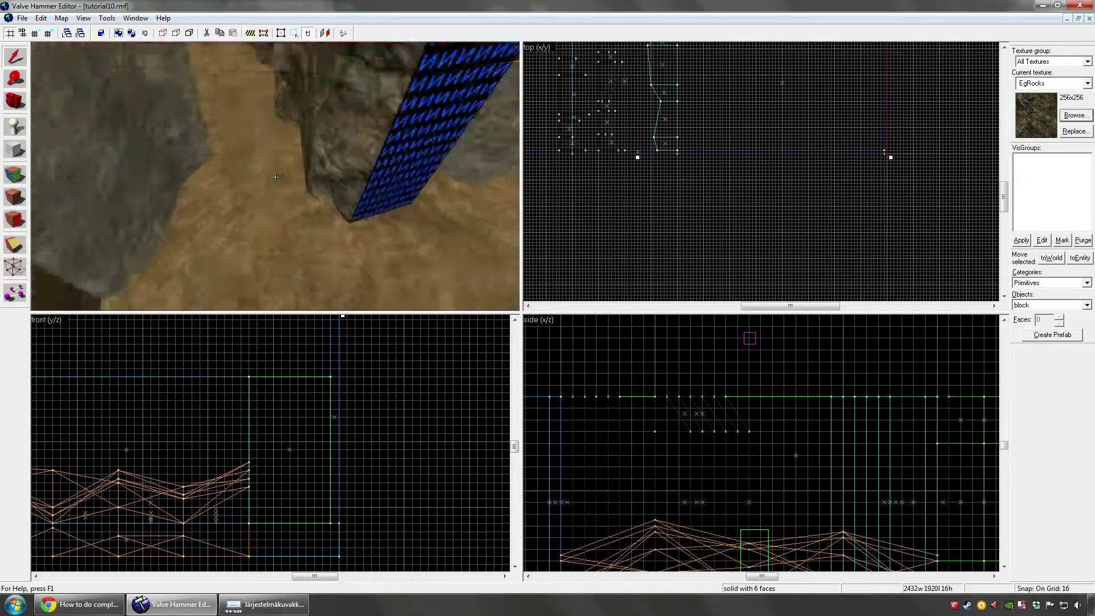
{"action": "key", "text": "w"}
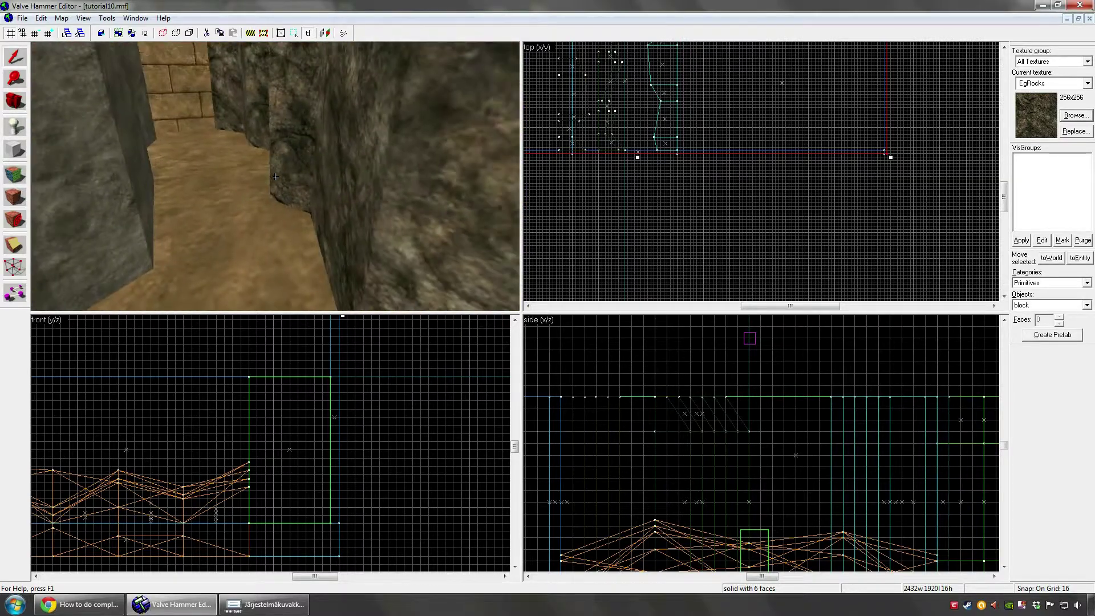
- Reopen the cliff group for vertex editing, box-select the bottom vertices along its jagged side, and move them about 48 units outward into the passage
{"action": "left_click", "coordinate": [275, 177]}
{"action": "key", "text": "s"}
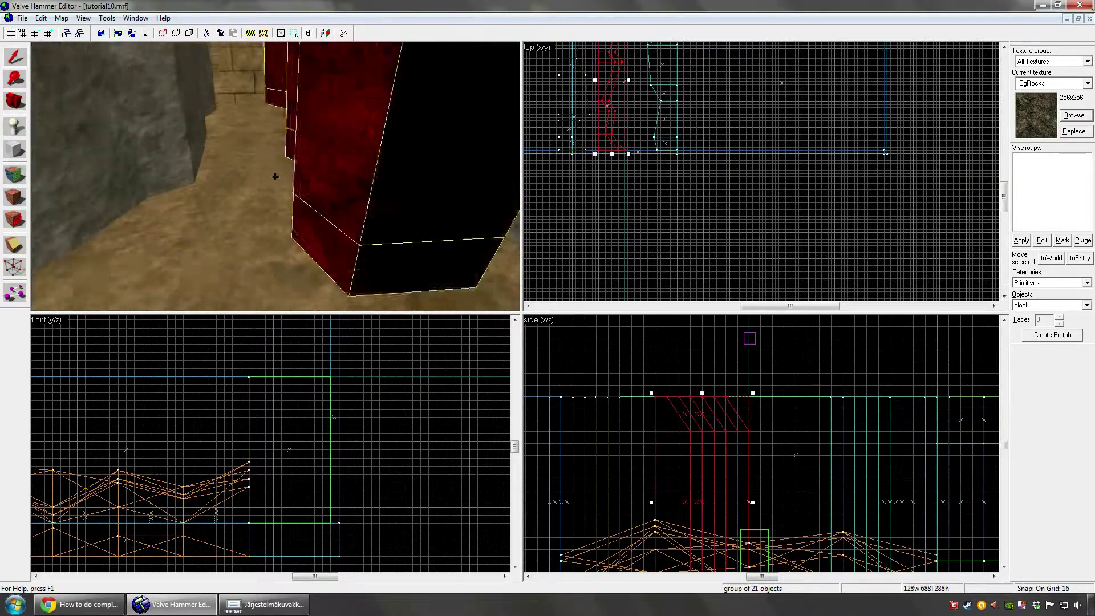
{"action": "key", "text": "z"}
{"action": "left_click", "coordinate": [18, 266]}
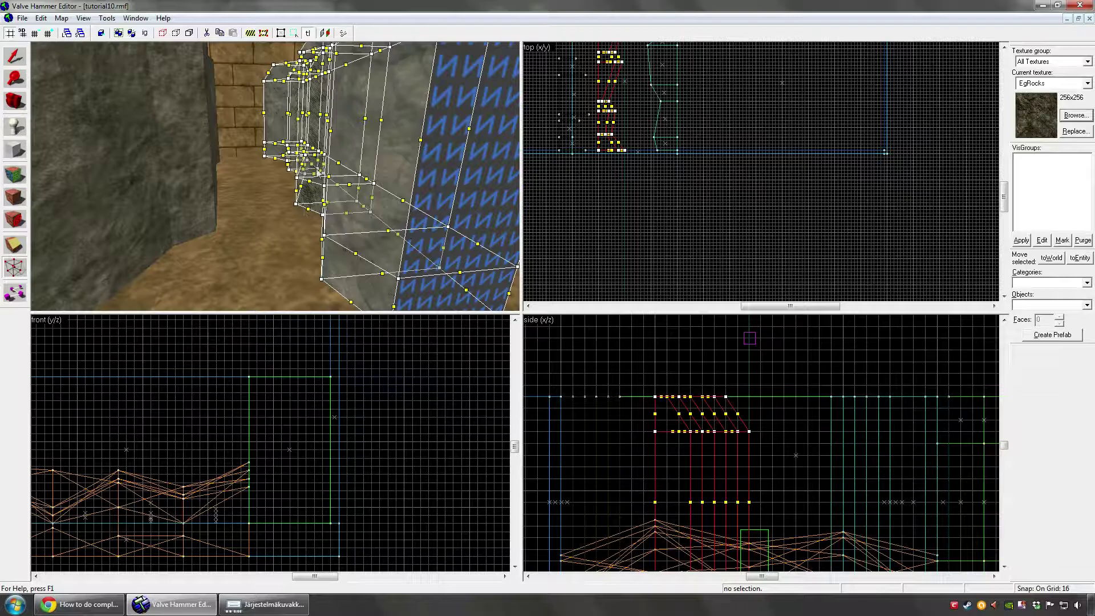
{"action": "scroll", "coordinate": [688, 383], "scroll_direction": "up", "scroll_amount": 4}
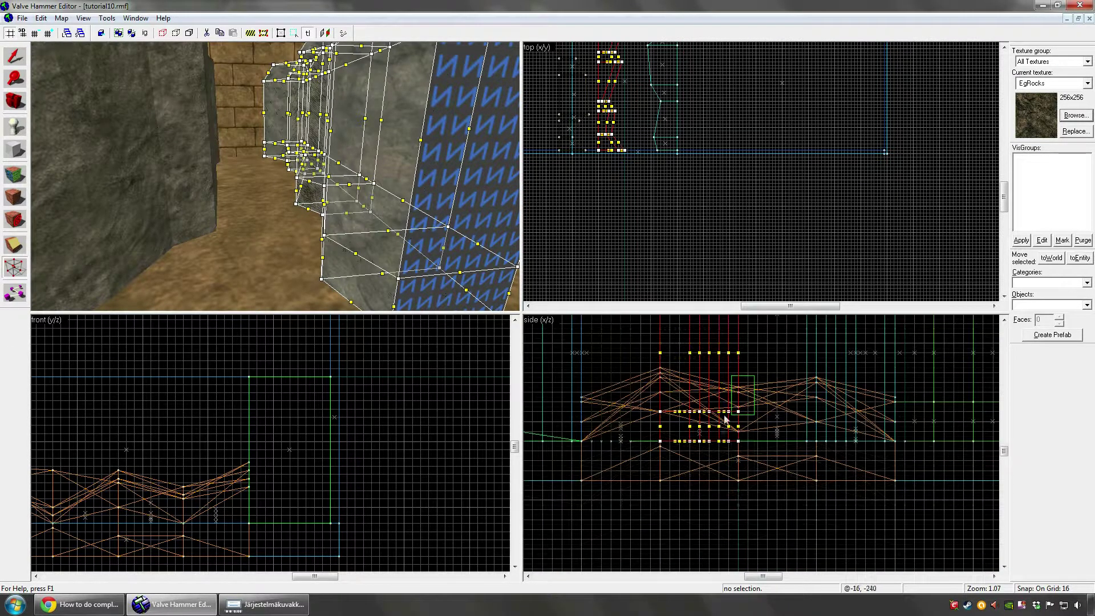
{"action": "left_click_drag", "start_coordinate": [630, 436], "coordinate": [772, 477]}
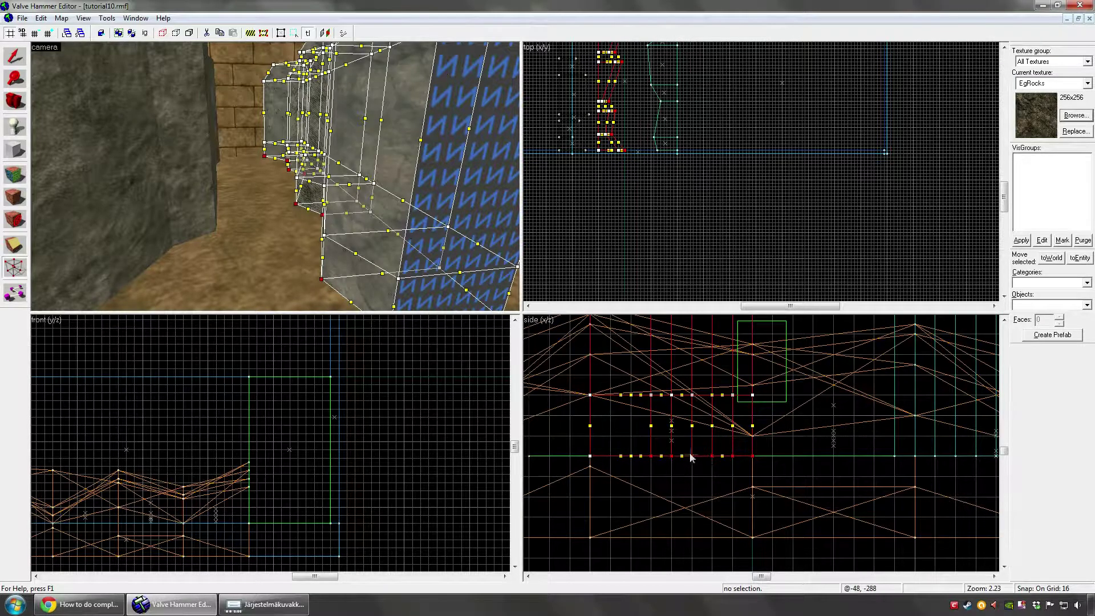
{"action": "left_click_drag", "start_coordinate": [693, 455], "coordinate": [736, 454]}
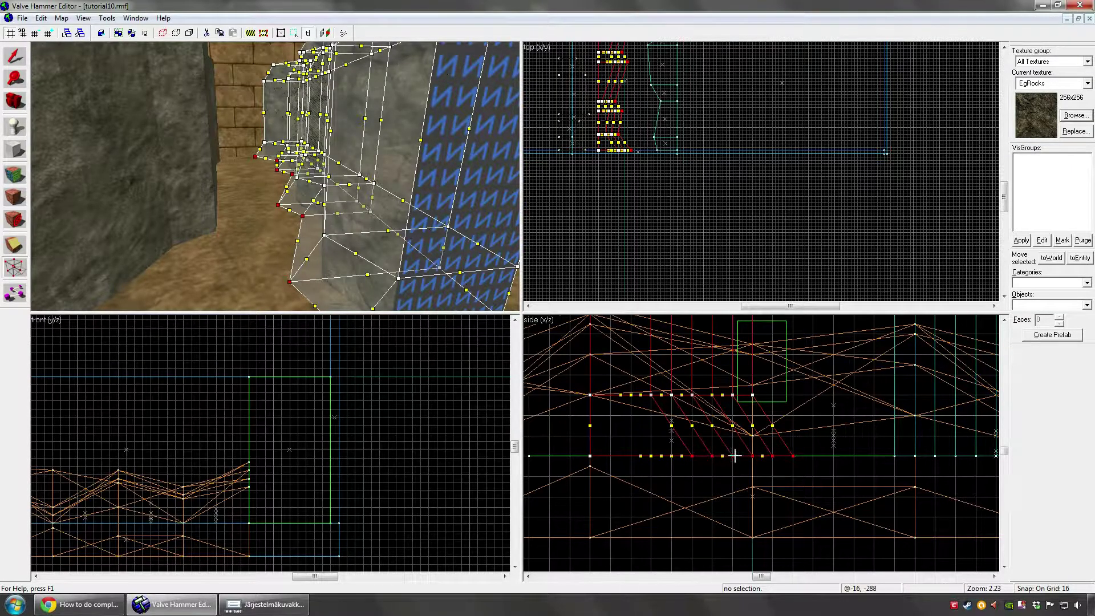
{"action": "left_click_drag", "start_coordinate": [752, 456], "coordinate": [773, 455]}
{"action": "left_click", "coordinate": [14, 56]}
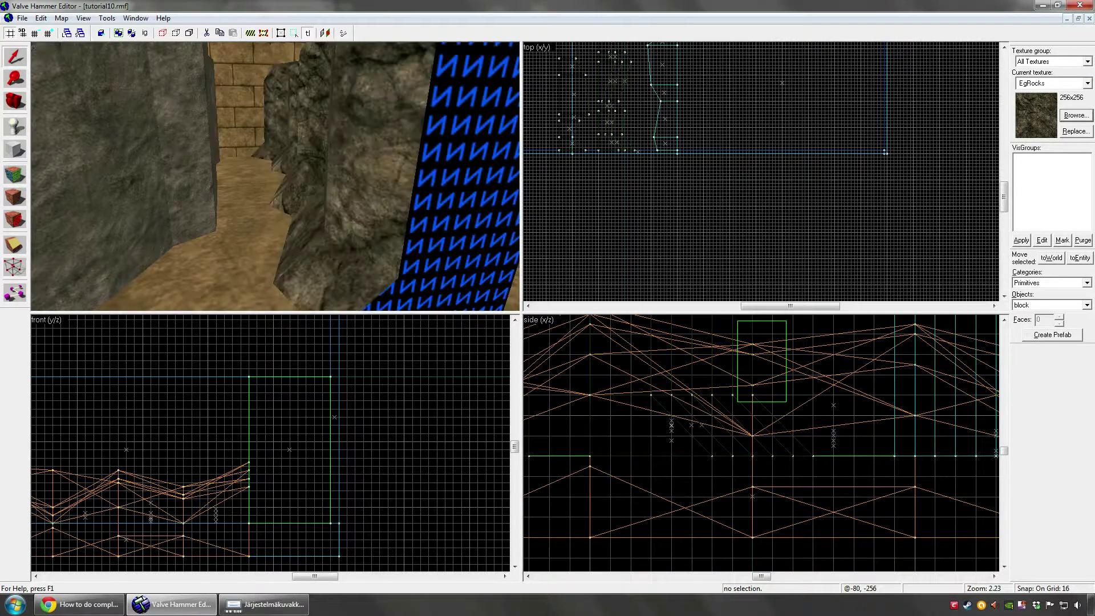
- Check the map for problems after reshaping the cliff, dismiss the report, and run the check again
{"action": "key", "text": "z"}
{"action": "left_click", "coordinate": [275, 177]}
{"action": "key", "text": "s"}
{"action": "left_click", "coordinate": [275, 176]}
{"action": "key", "text": "z"}
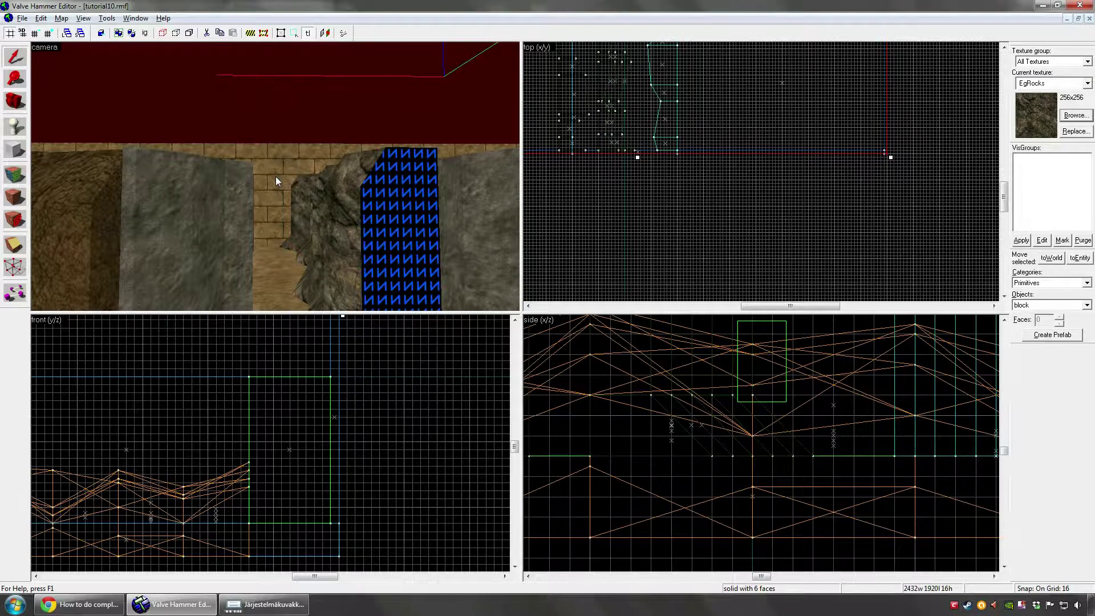
{"action": "key", "text": "alt+p"}
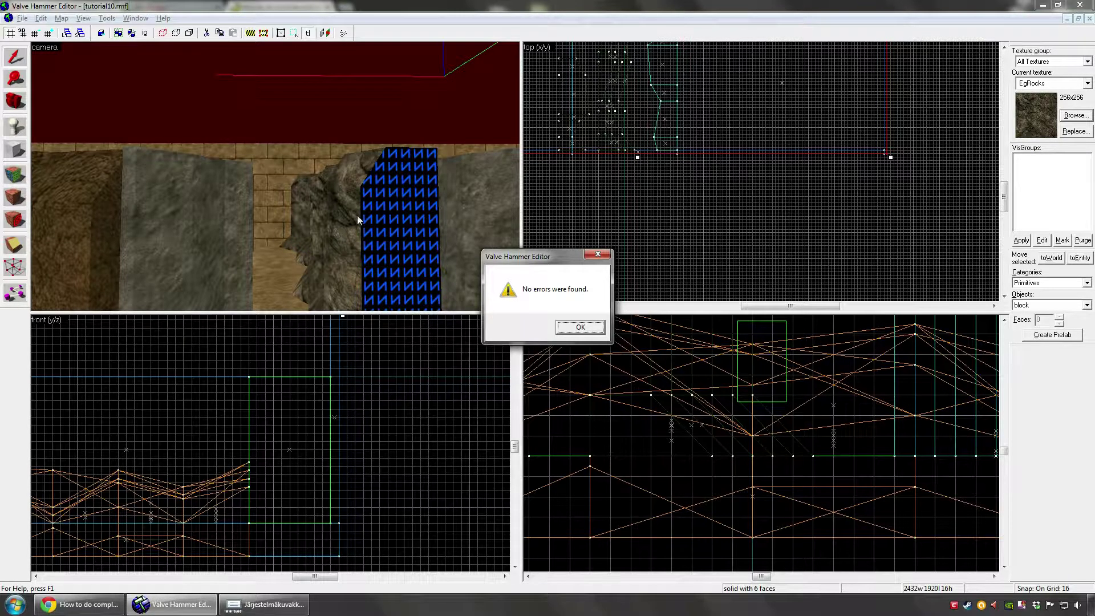
{"action": "left_click", "coordinate": [581, 327]}
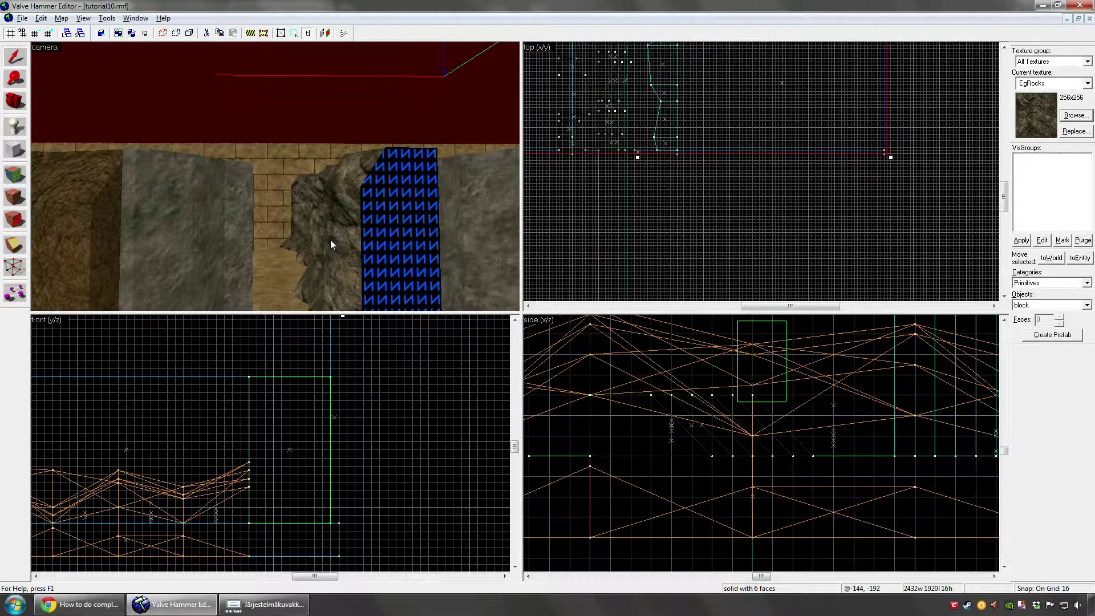
{"action": "key", "text": "alt+p"}
{"action": "key", "text": "Return"}
- Examine the reshaped cliff from its end and compare it with the plain rock wall across the passage
{"action": "key", "text": "z"}
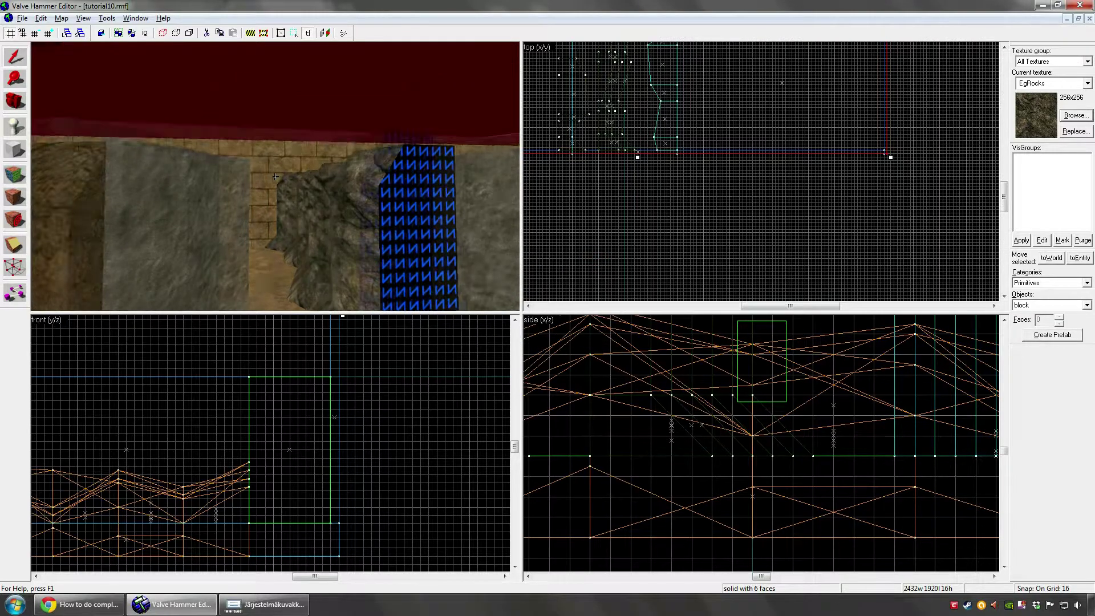
{"action": "left_click", "coordinate": [276, 177]}
{"action": "left_click", "coordinate": [276, 177]}
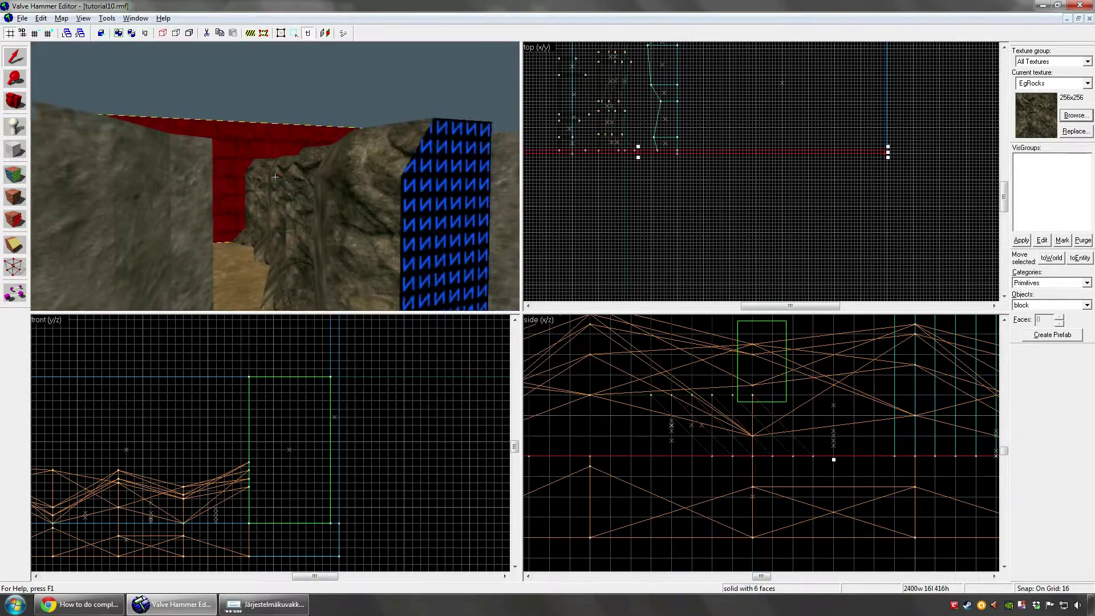
{"action": "key", "text": "d"}
{"action": "left_click", "coordinate": [275, 177]}
{"action": "key", "text": "w"}
{"action": "left_click", "coordinate": [275, 177]}
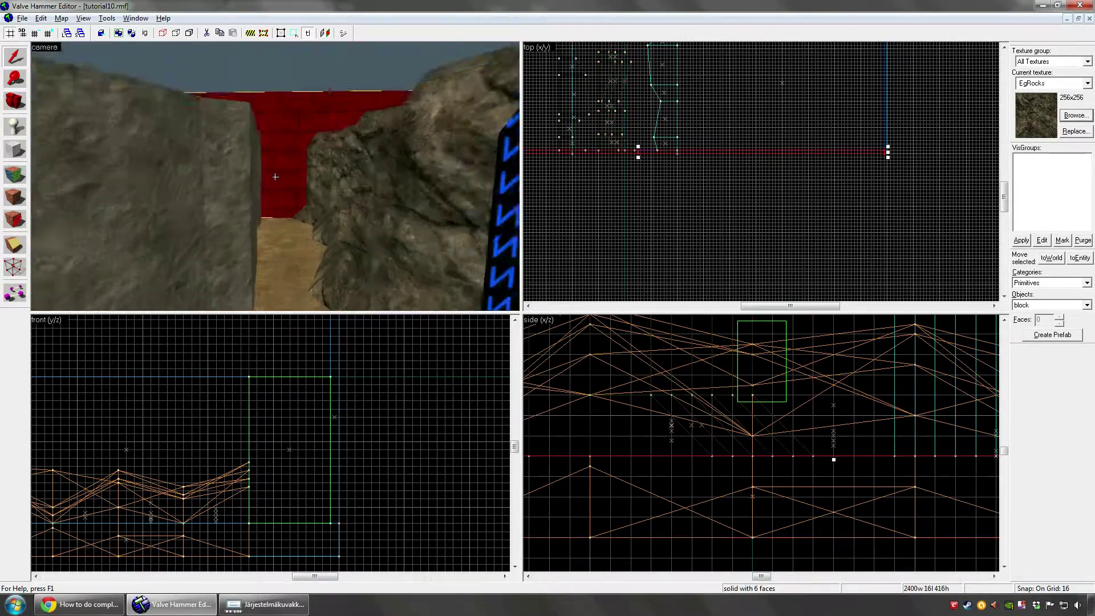
{"action": "left_click", "coordinate": [275, 176]}
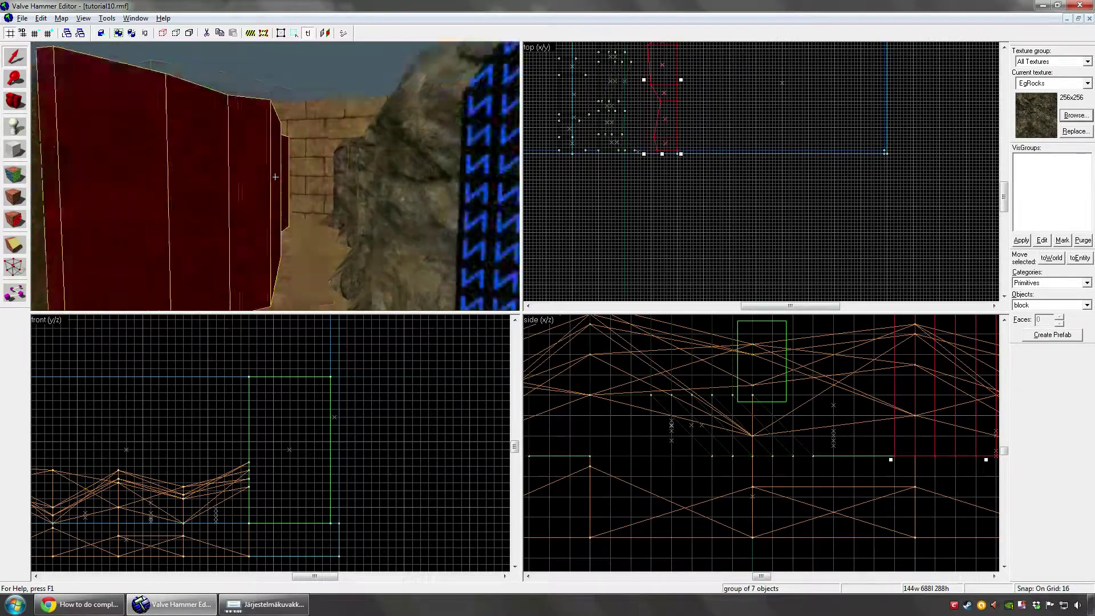
- Examine the flared base of the cliff and the floor beside it from inside the passage and from the end
{"action": "left_click", "coordinate": [276, 177]}
{"action": "left_click", "coordinate": [275, 177]}
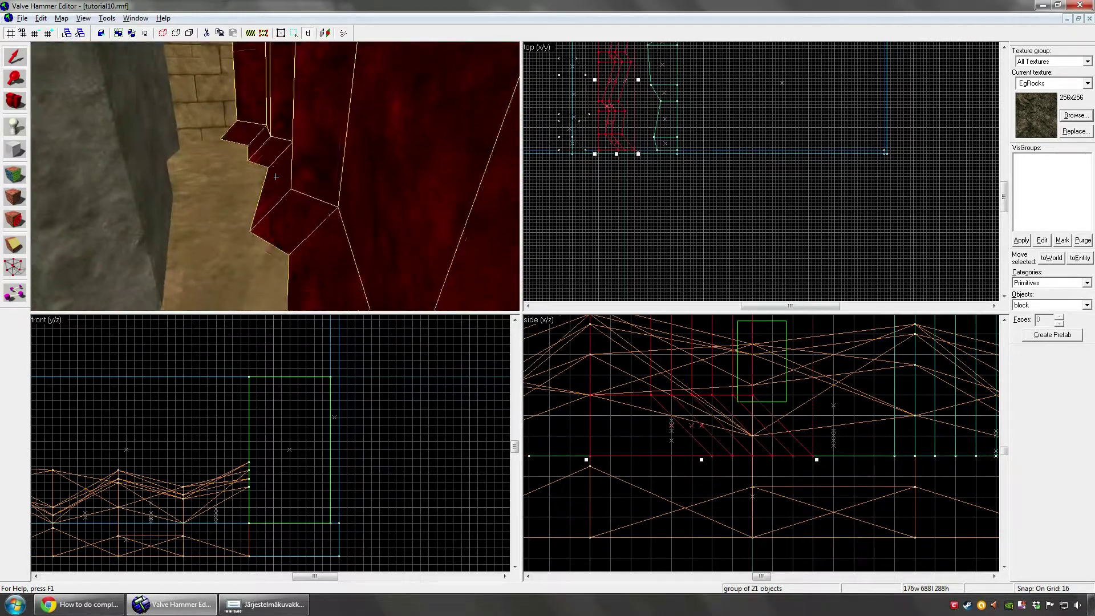
{"action": "left_click", "coordinate": [276, 177]}
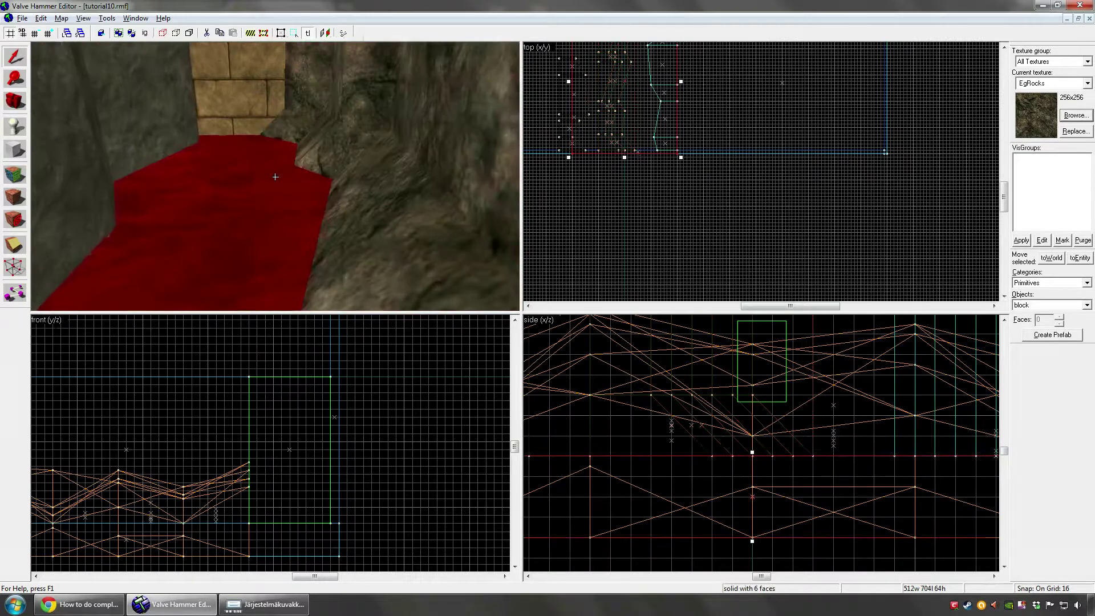
{"action": "left_click", "coordinate": [276, 177]}
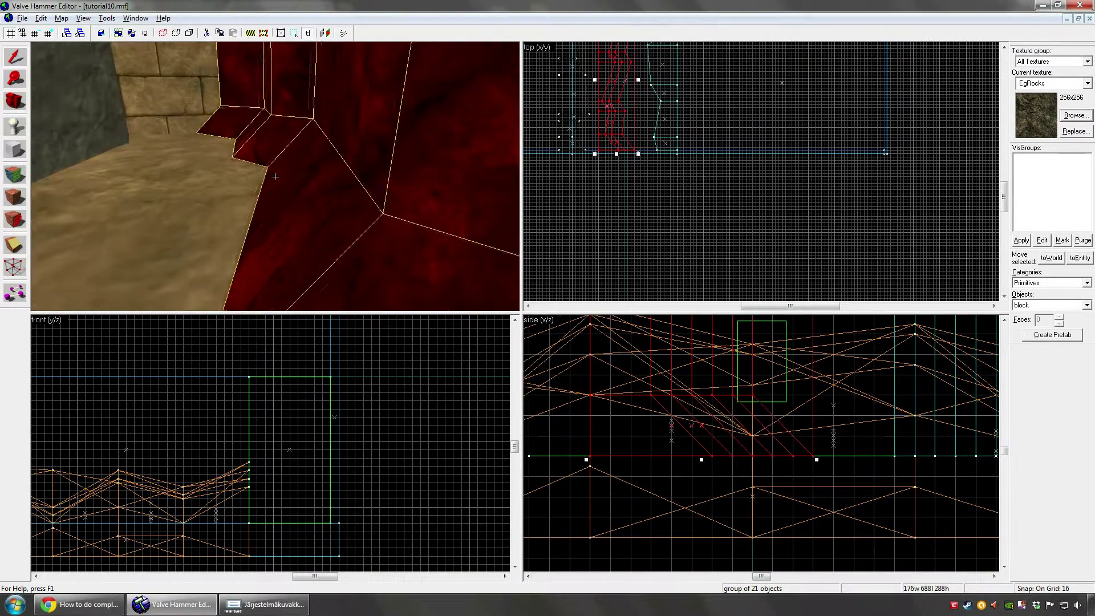
{"action": "key", "text": "s"}
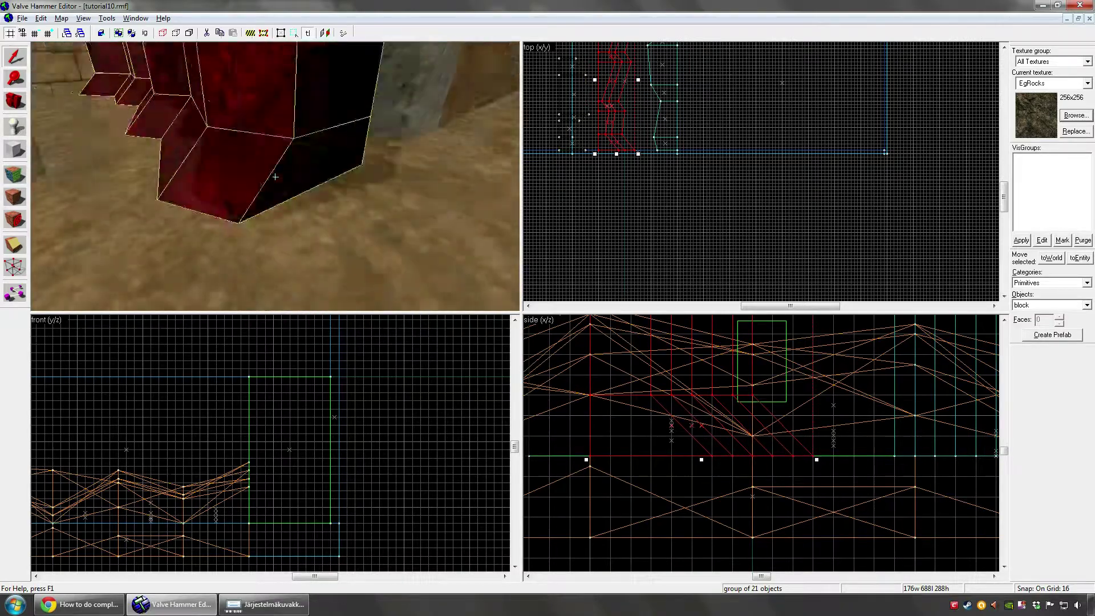
{"action": "left_click", "coordinate": [276, 177]}
{"action": "left_click", "coordinate": [275, 177]}
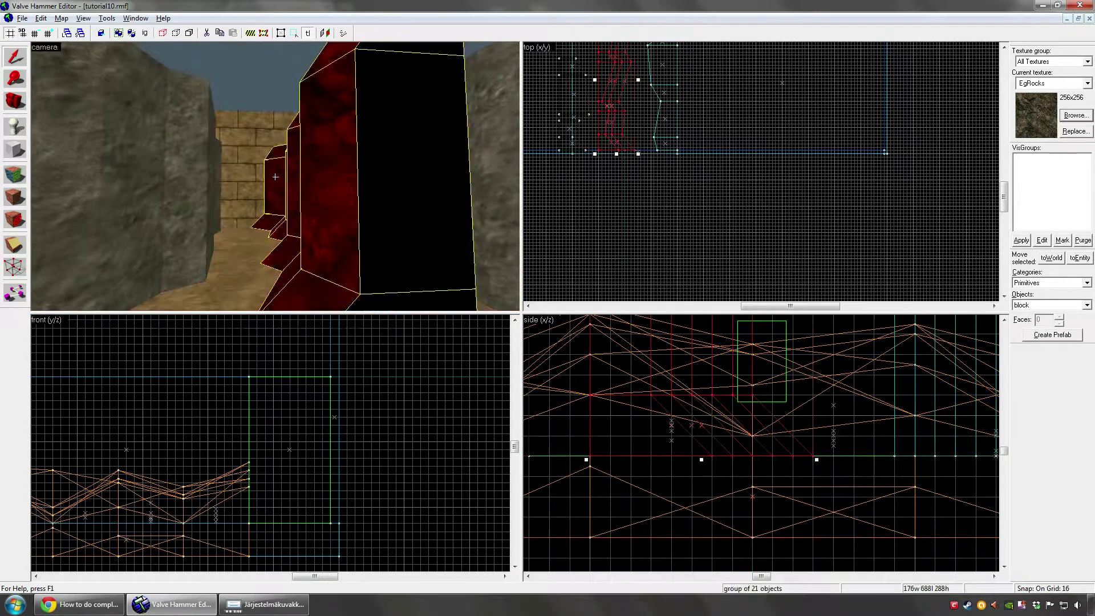
{"action": "left_click", "coordinate": [276, 177]}
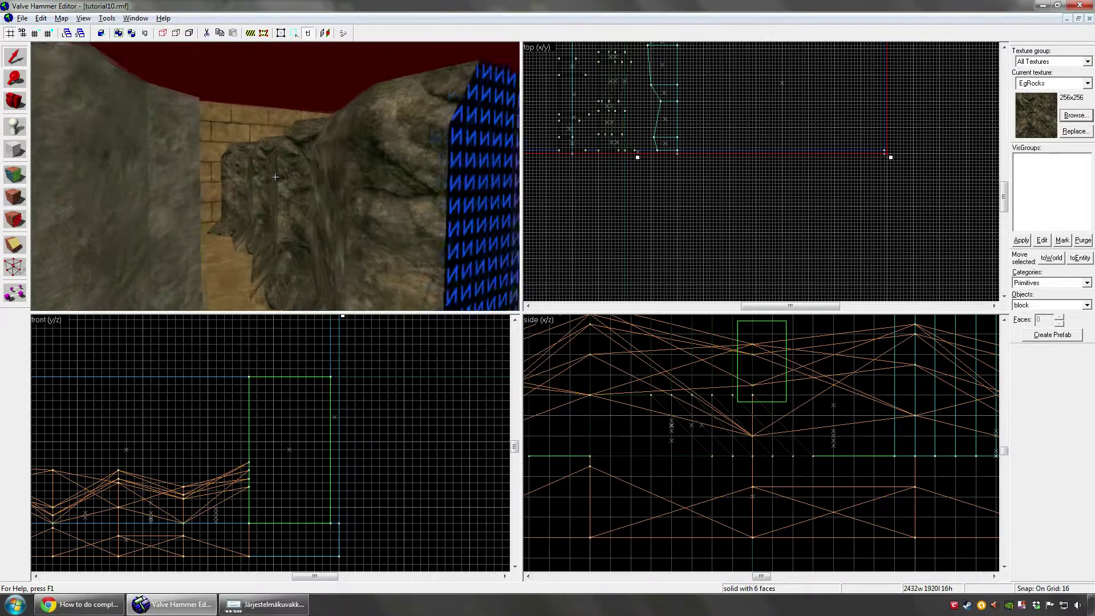
- Look over the whole cliff from above, select its group, and delete it from the passage
{"action": "left_click", "coordinate": [276, 177]}
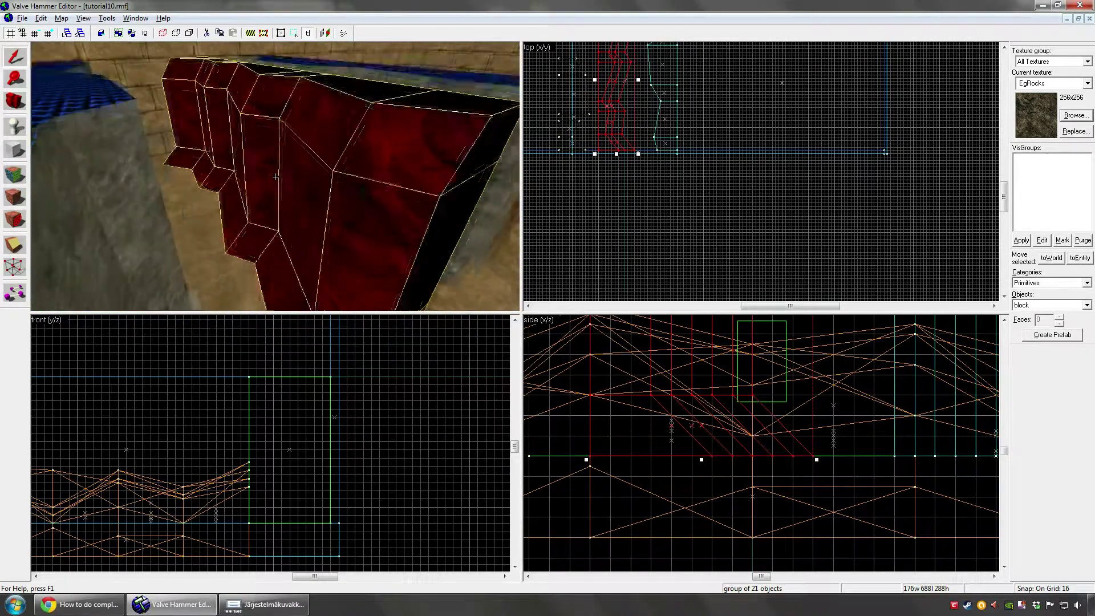
{"action": "left_click", "coordinate": [275, 177]}
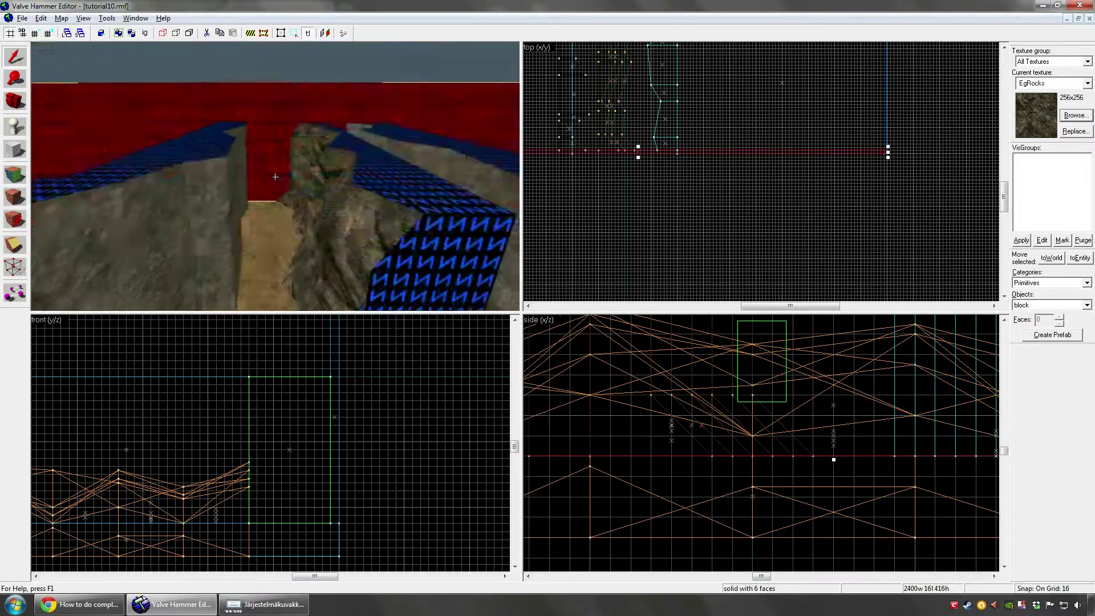
{"action": "key", "text": "w"}
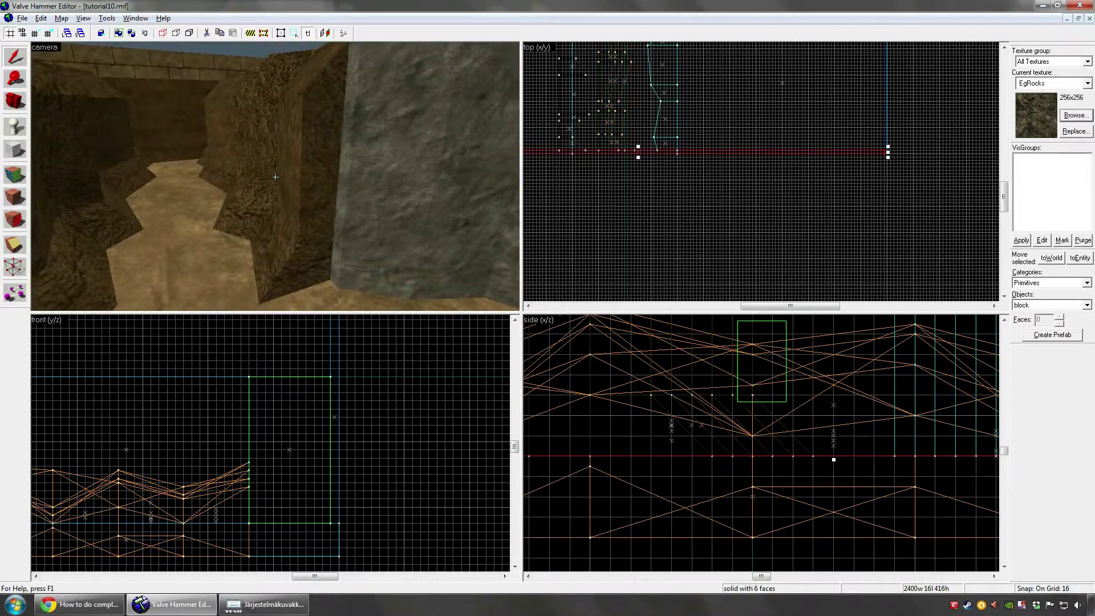
{"action": "left_click", "coordinate": [276, 176]}
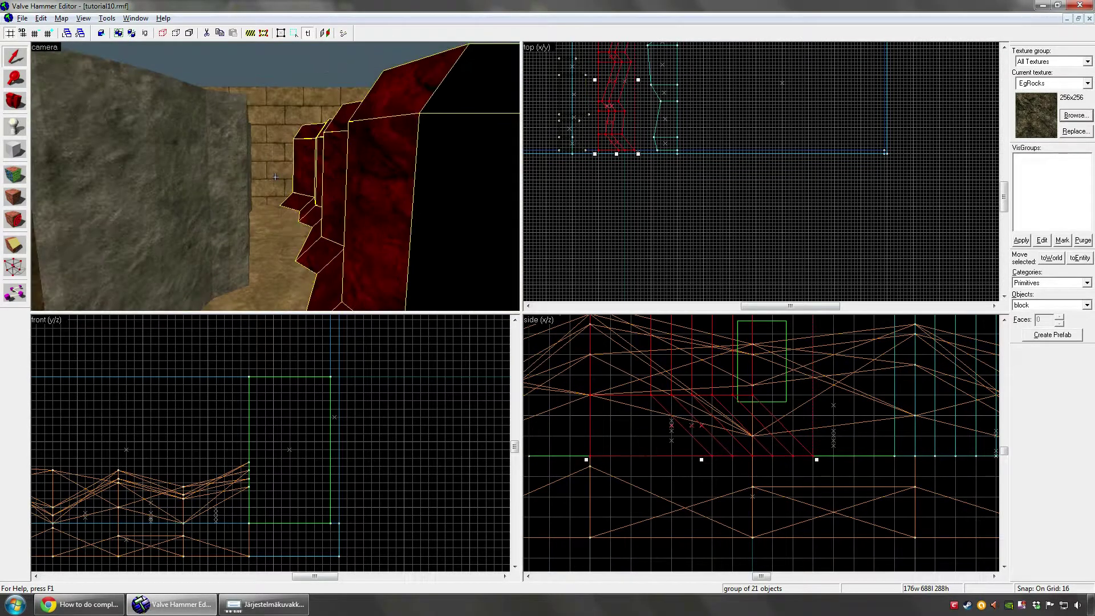
{"action": "key", "text": "Delete"}
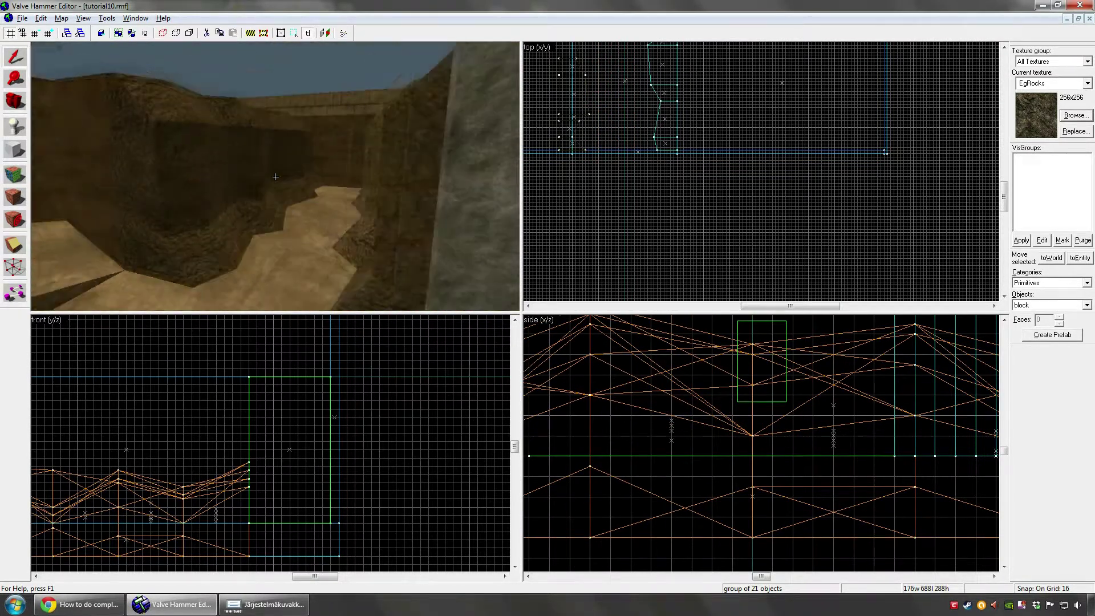
- Examine the finished brown canyon walls with their flared bases and the uneven floor running between them
{"action": "left_click", "coordinate": [276, 177]}
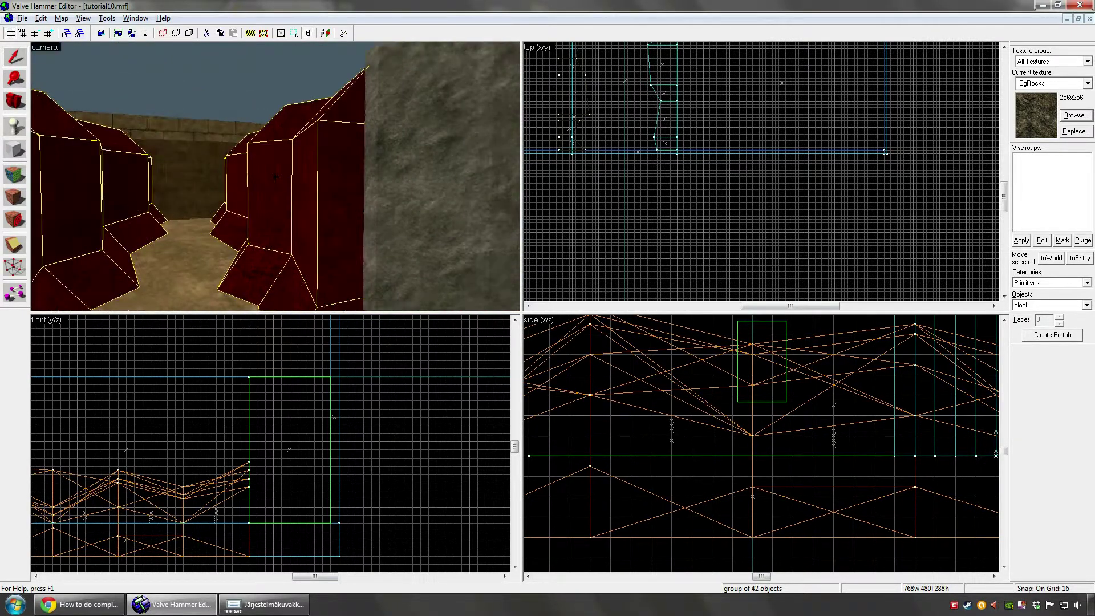
{"action": "left_click", "coordinate": [275, 177]}
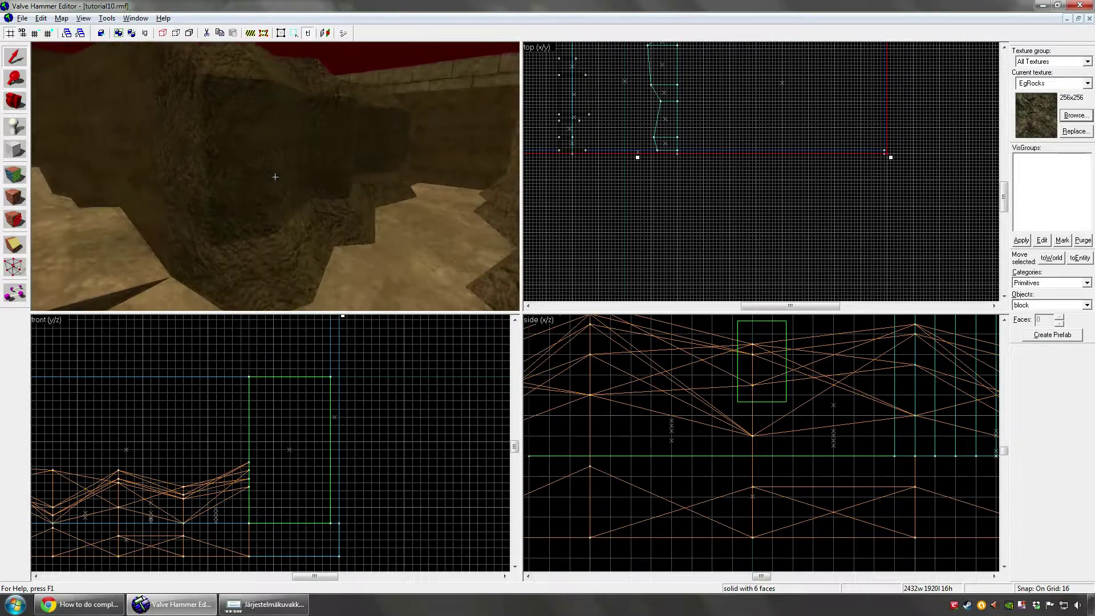
{"action": "key", "text": "w"}
{"action": "key", "text": "s"}
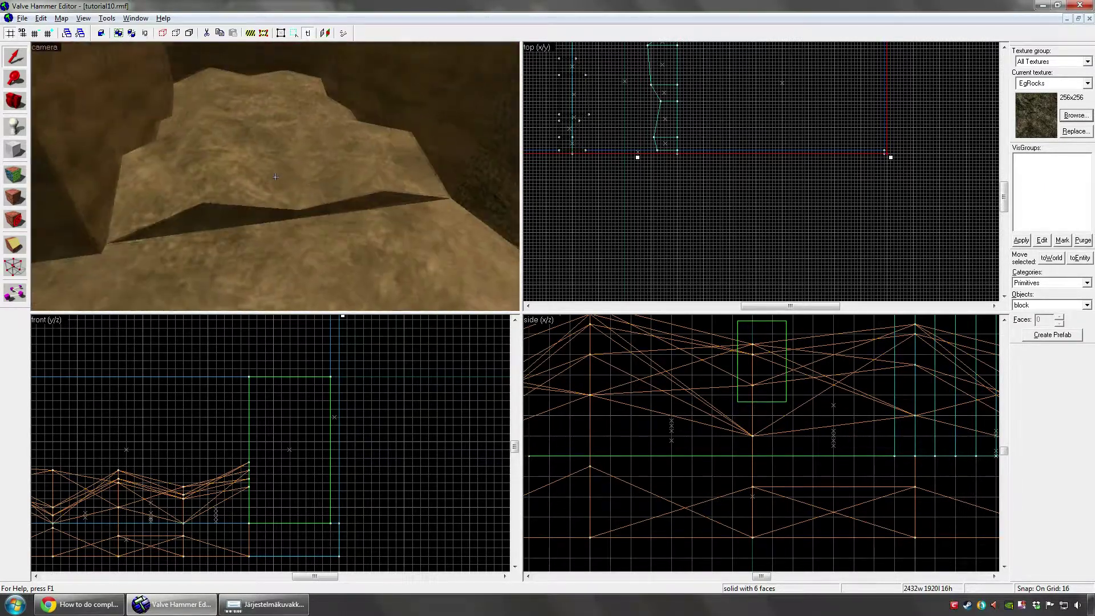
{"action": "key", "text": "d"}
{"action": "left_click_drag", "start_coordinate": [275, 177], "coordinate": [275, 177]}
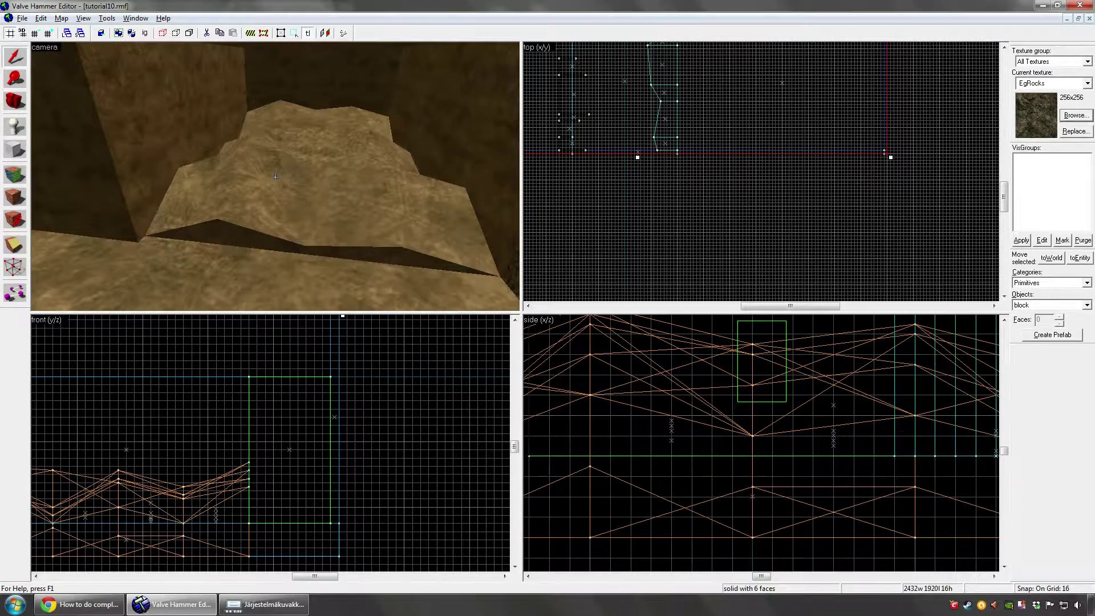
{"action": "left_click", "coordinate": [275, 176]}
{"action": "left_click", "coordinate": [275, 177]}
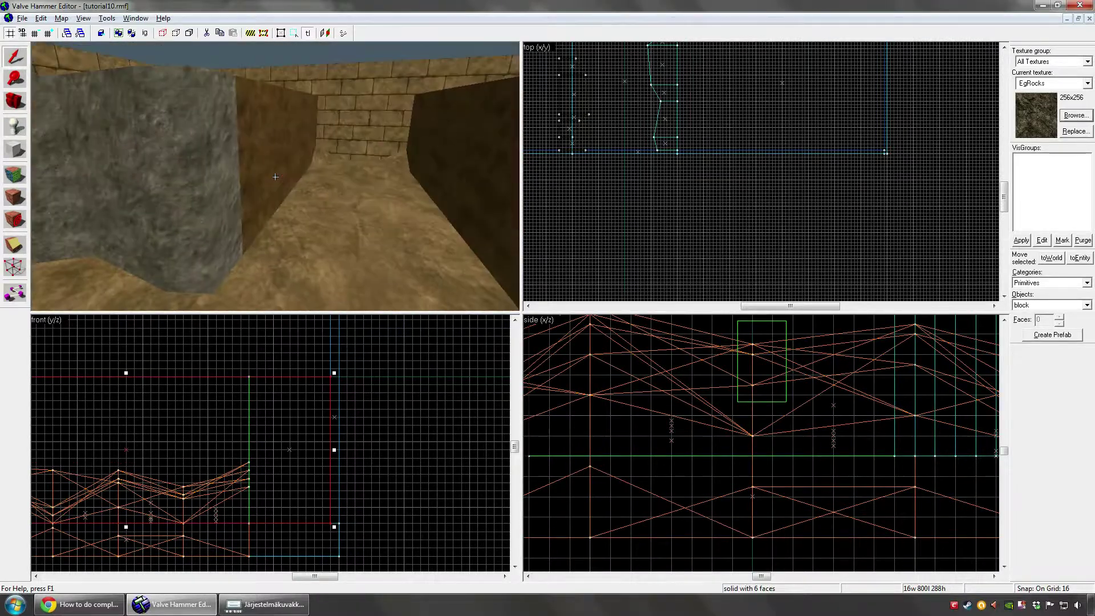
- Select the low bevelled mound on the floor beside the grey rock and examine its sloped faces
{"action": "key", "text": "w"}
{"action": "left_click", "coordinate": [275, 177]}
{"action": "left_click", "coordinate": [275, 177]}
{"action": "left_click", "coordinate": [275, 176]}
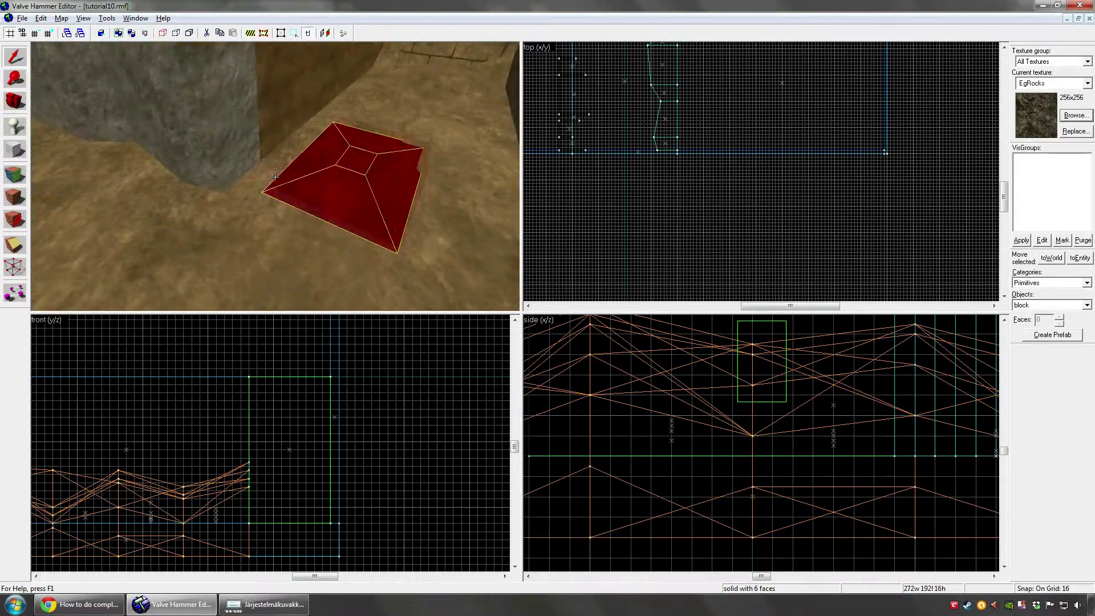
{"action": "left_click", "coordinate": [275, 177]}
{"action": "left_click_drag", "start_coordinate": [276, 177], "coordinate": [276, 177]}
{"action": "left_click", "coordinate": [275, 177]}
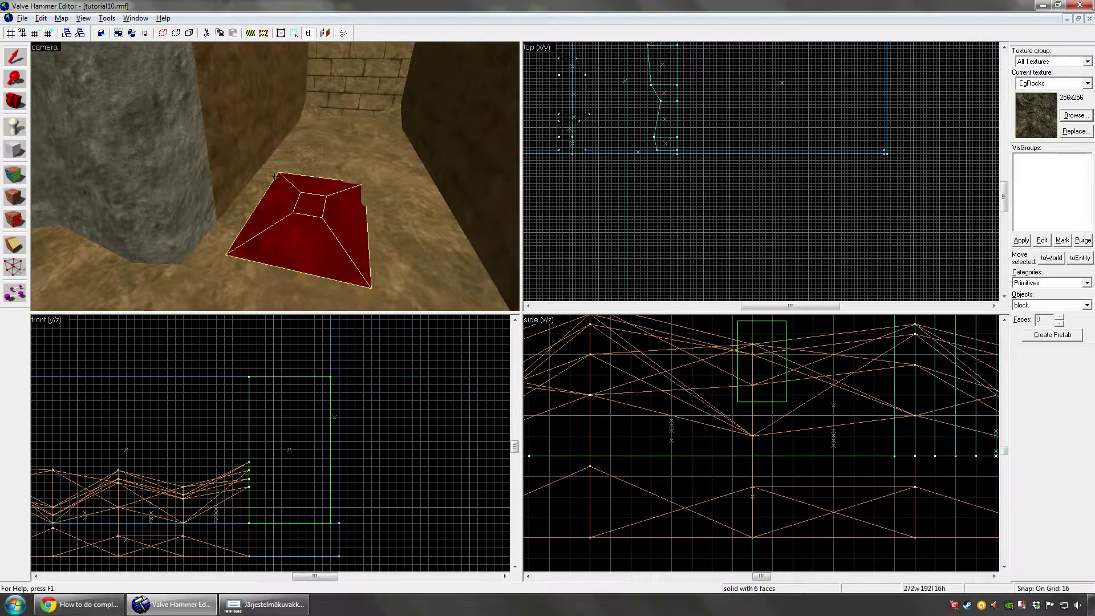
- Examine the flat floor slab of the passage and where the mounds overlap it, selecting the slab and the brick end wall
{"action": "left_click", "coordinate": [274, 176]}
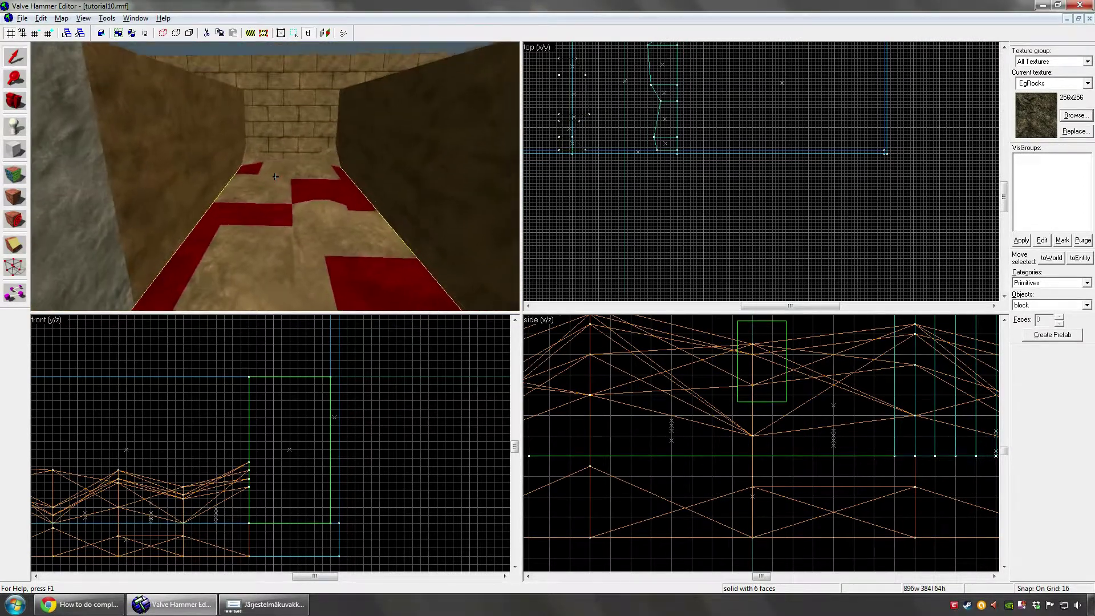
{"action": "left_click", "coordinate": [275, 177]}
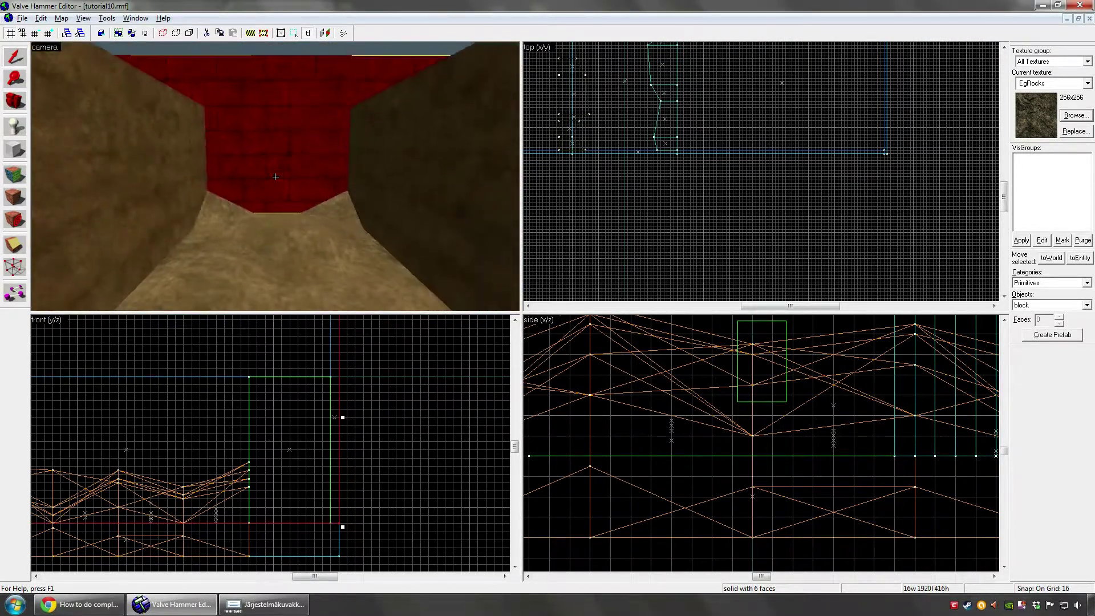
{"action": "key", "text": "w"}
{"action": "key", "text": "s"}
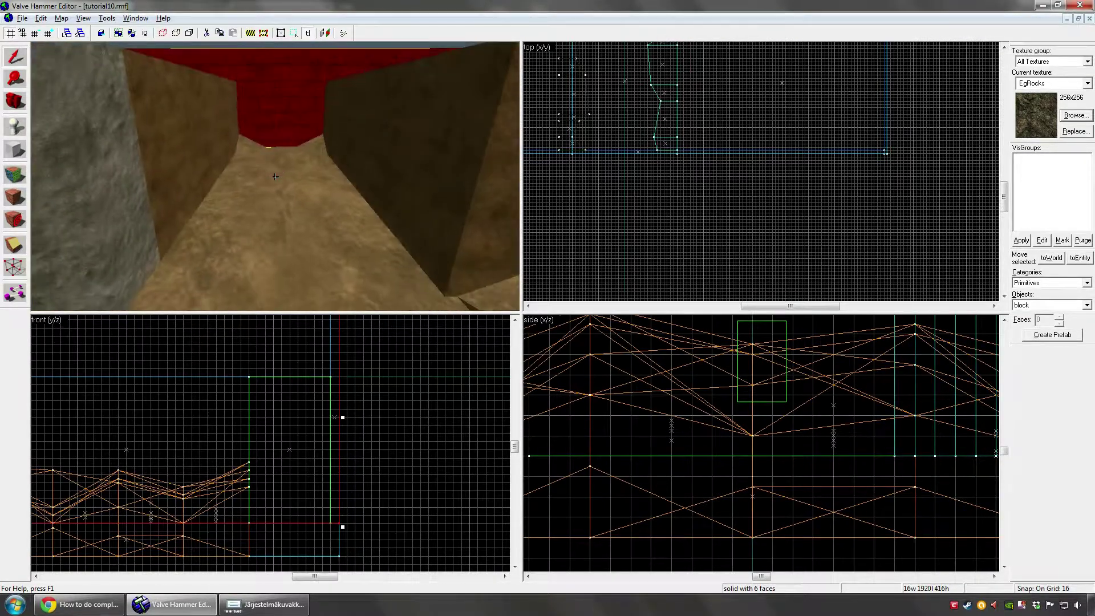
{"action": "left_click", "coordinate": [274, 177]}
{"action": "key", "text": "w"}
{"action": "left_click", "coordinate": [275, 177]}
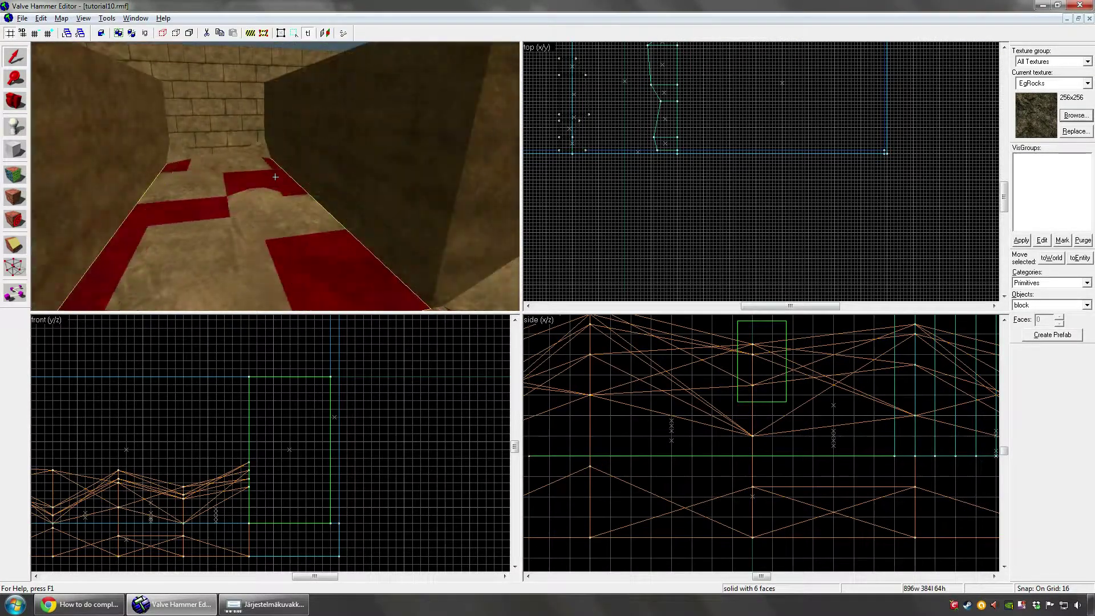
- Select individual bevelled mounds along the passage floor and examine how they overlap to form the uneven ground
{"action": "key", "text": "w"}
{"action": "left_click", "coordinate": [275, 177]}
{"action": "left_click", "coordinate": [275, 177]}
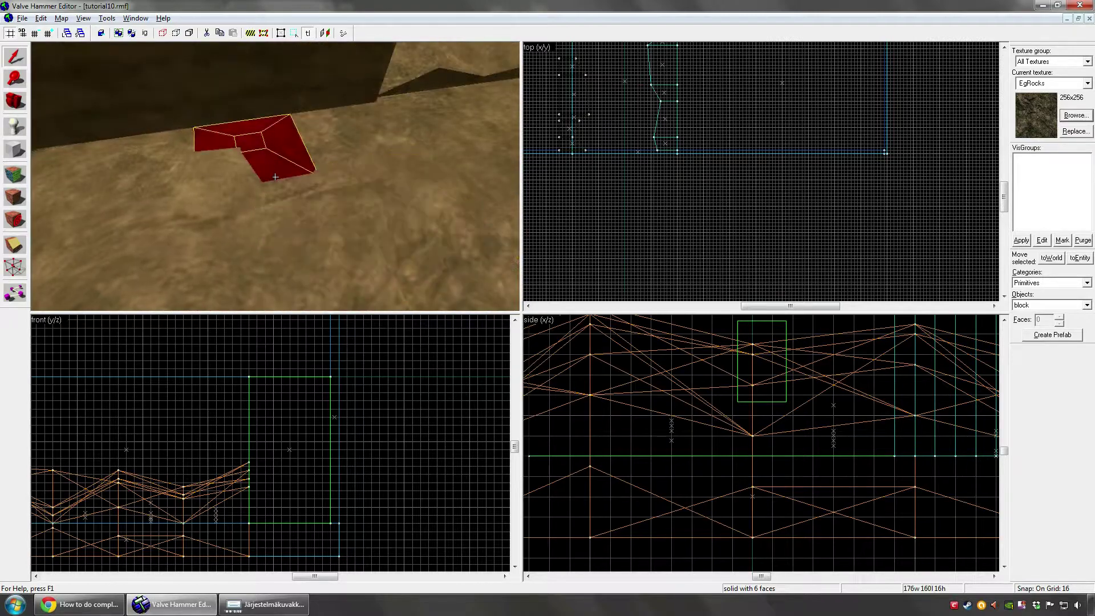
{"action": "key", "text": "w"}
{"action": "left_click", "coordinate": [275, 177]}
{"action": "left_click", "coordinate": [274, 177]}
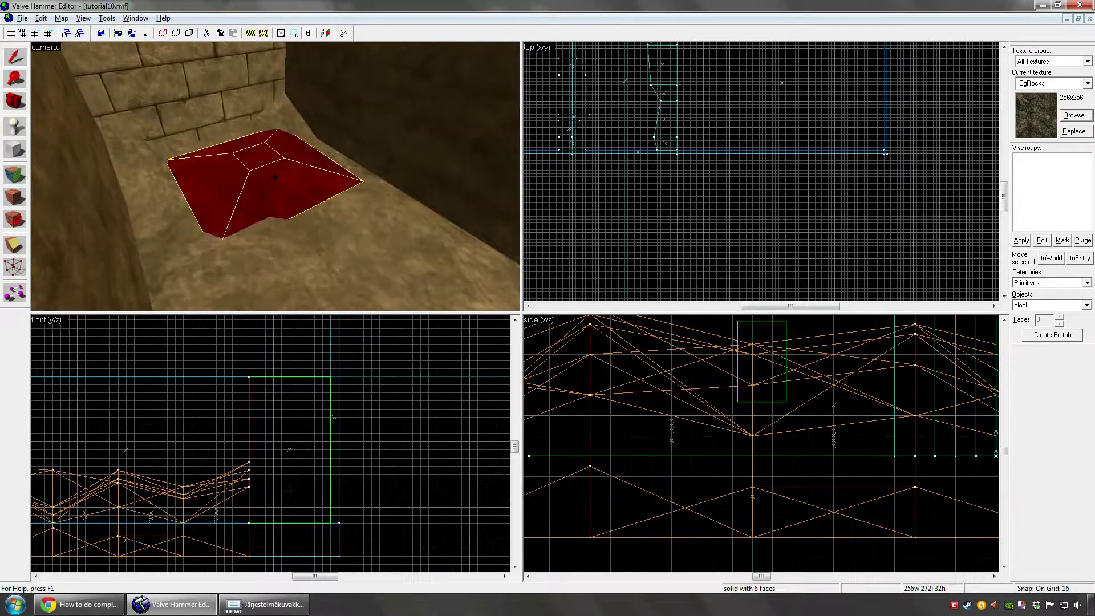
{"action": "left_click_drag", "start_coordinate": [276, 177], "coordinate": [276, 177]}
{"action": "left_click", "coordinate": [276, 177]}
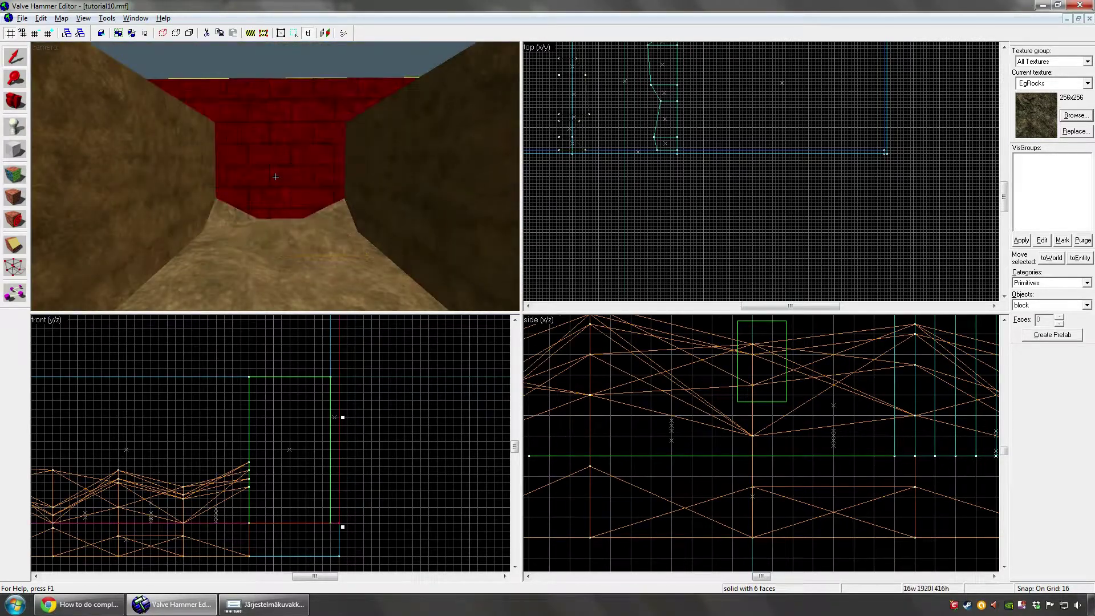
{"action": "key", "text": "s"}
{"action": "key", "text": "z"}
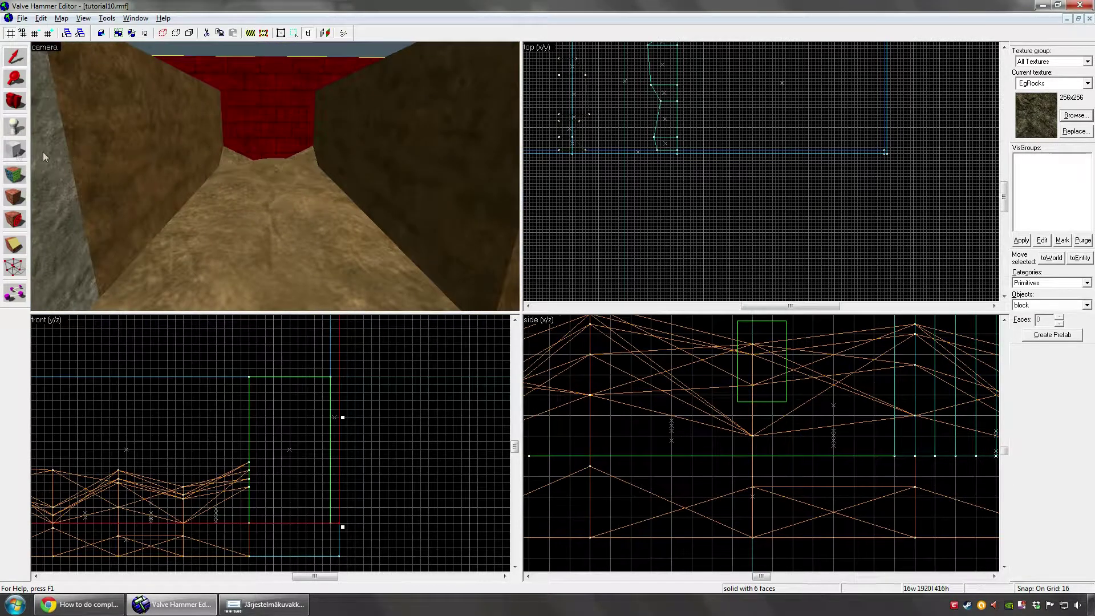
- Clear the selection and make NULL the current texture for a new block, filtering the texture browser by "null"
{"action": "left_click", "coordinate": [16, 153]}
{"action": "key", "text": "z"}
{"action": "key", "text": "s"}
{"action": "key", "text": "z"}
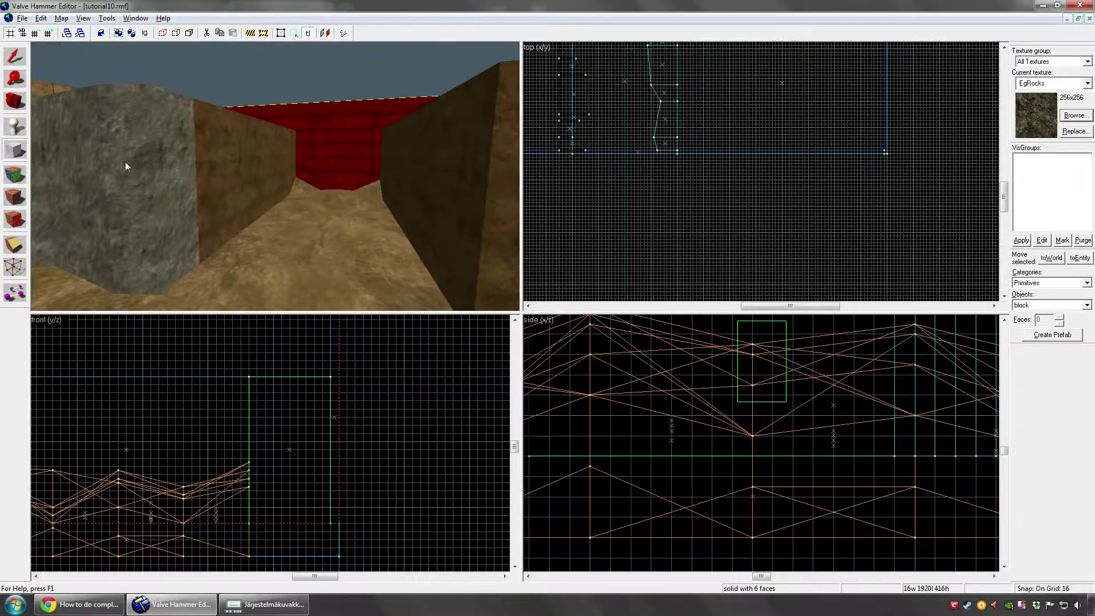
{"action": "key", "text": "Escape"}
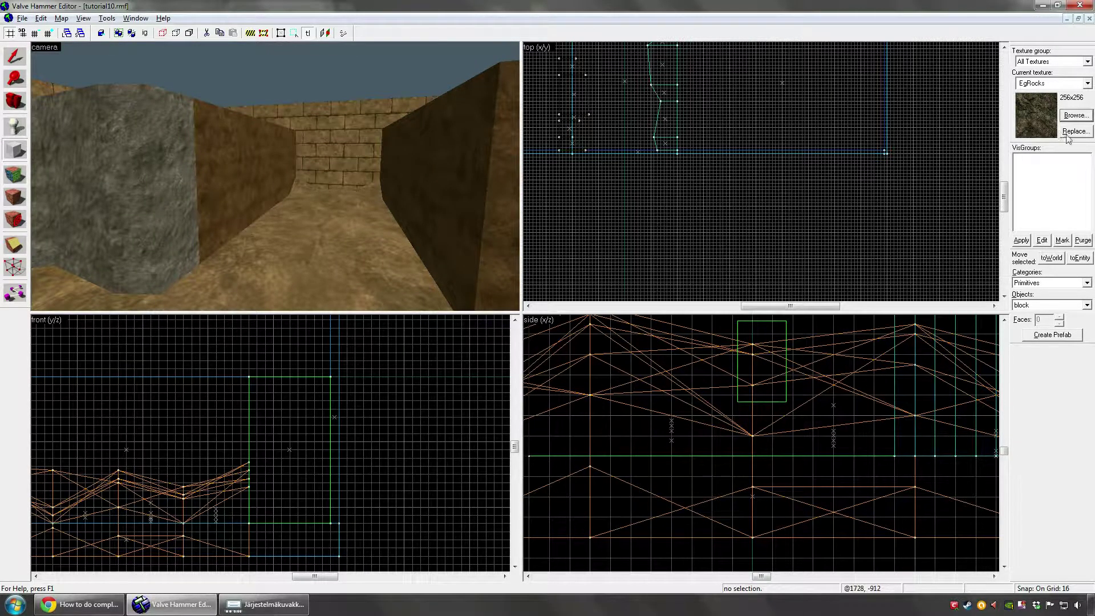
{"action": "left_click", "coordinate": [1074, 116]}
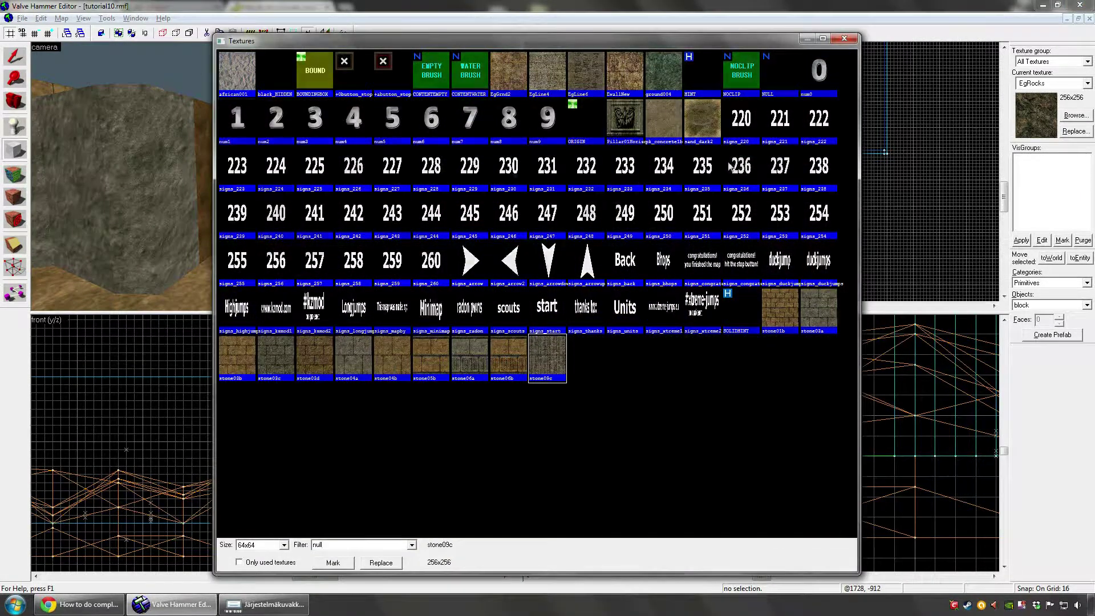
{"action": "type", "text": "null"}
{"action": "double_click", "coordinate": [228, 71]}
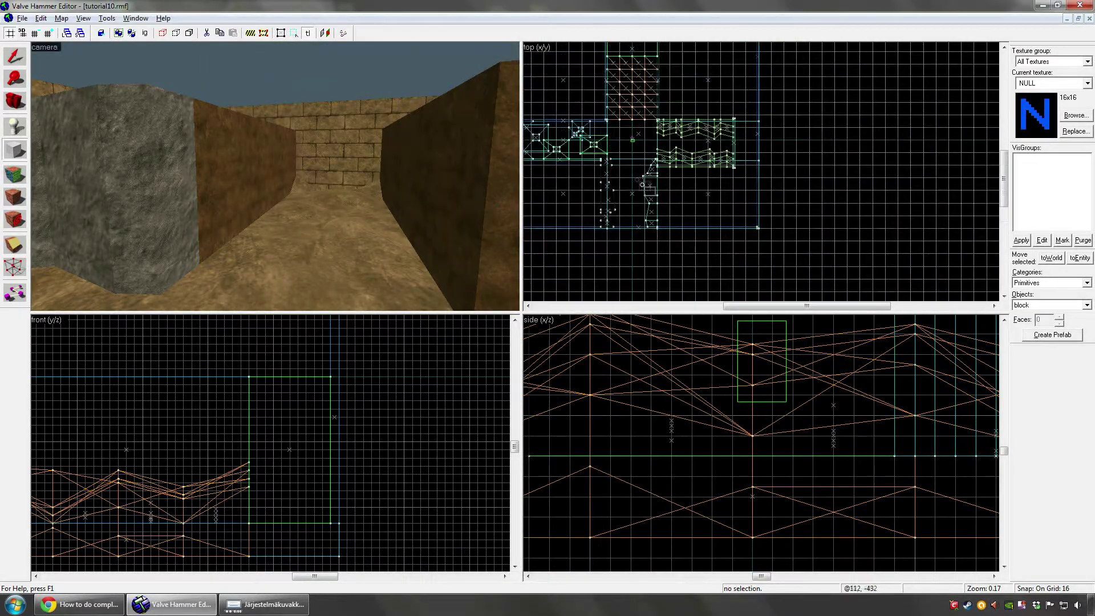
- Outline a 288 by 256 by 64 unit block around the player start and lower it onto the floor
{"action": "scroll", "coordinate": [639, 182], "scroll_direction": "up", "scroll_amount": 6}
{"action": "scroll", "coordinate": [623, 179], "scroll_direction": "down", "scroll_amount": 2}
{"action": "scroll", "coordinate": [616, 169], "scroll_direction": "up", "scroll_amount": 3}
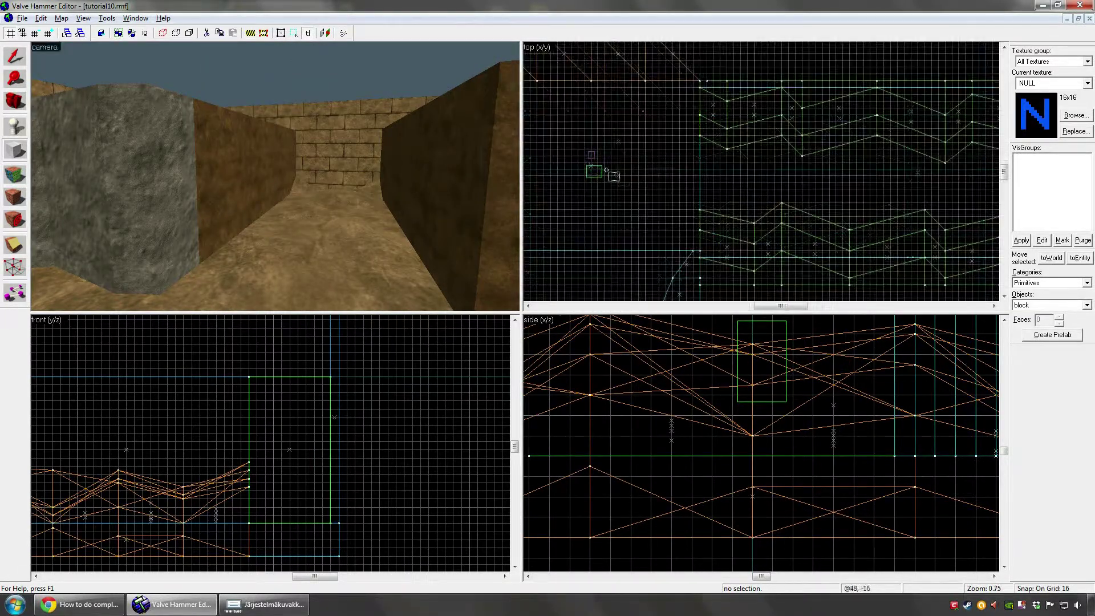
{"action": "left_click_drag", "start_coordinate": [537, 115], "coordinate": [660, 224]}
{"action": "scroll", "coordinate": [201, 348], "scroll_direction": "down", "scroll_amount": 2}
{"action": "scroll", "coordinate": [805, 459], "scroll_direction": "down", "scroll_amount": 1}
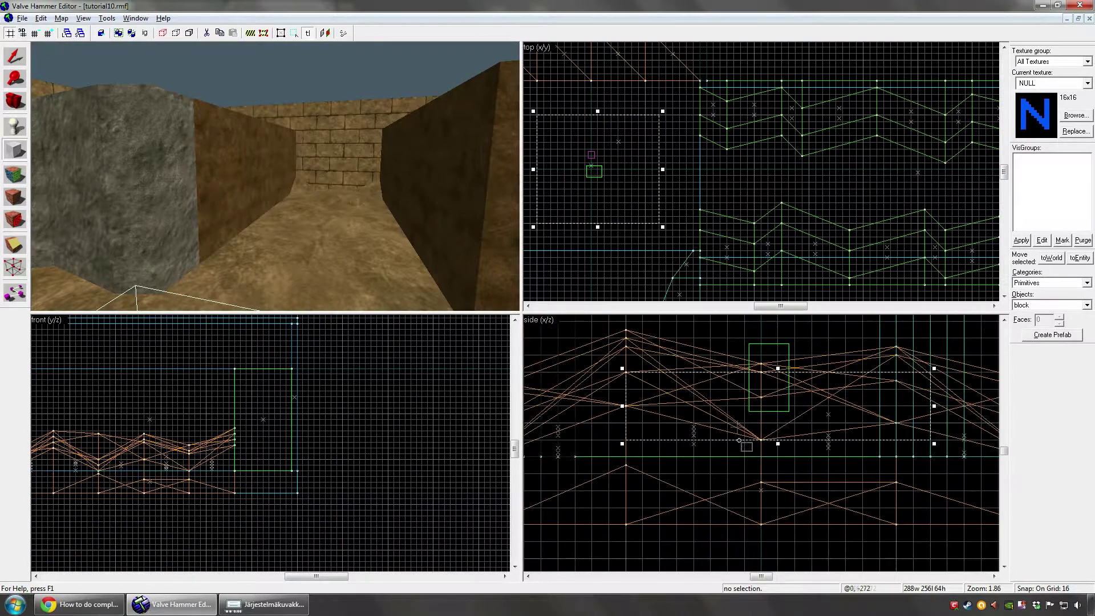
{"action": "left_click_drag", "start_coordinate": [738, 425], "coordinate": [743, 434]}
{"action": "key", "text": "z"}
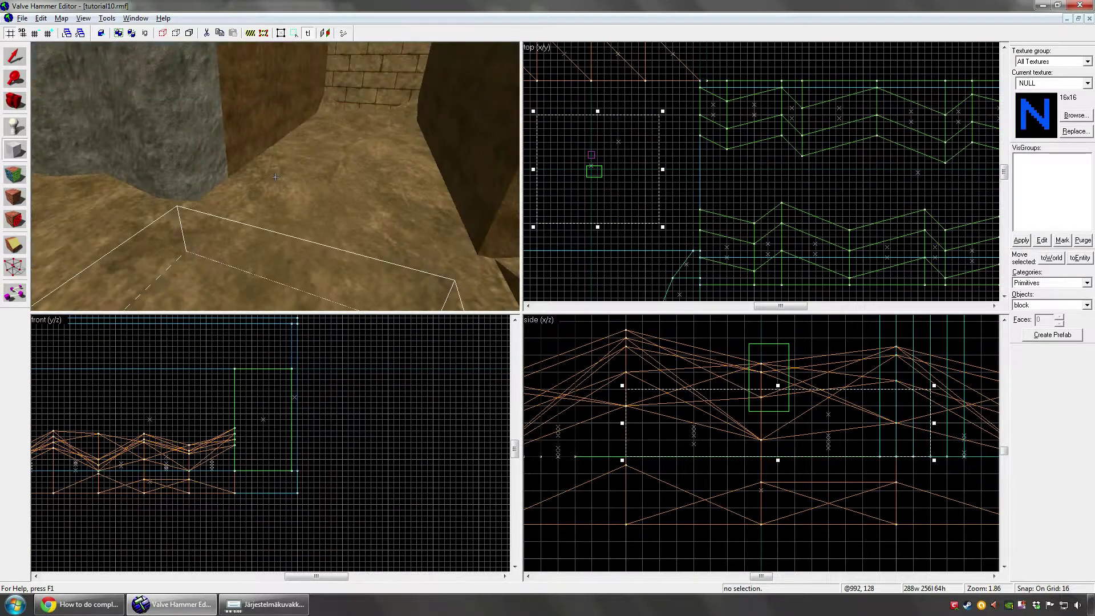
{"action": "key", "text": "d"}
{"action": "key", "text": "z"}
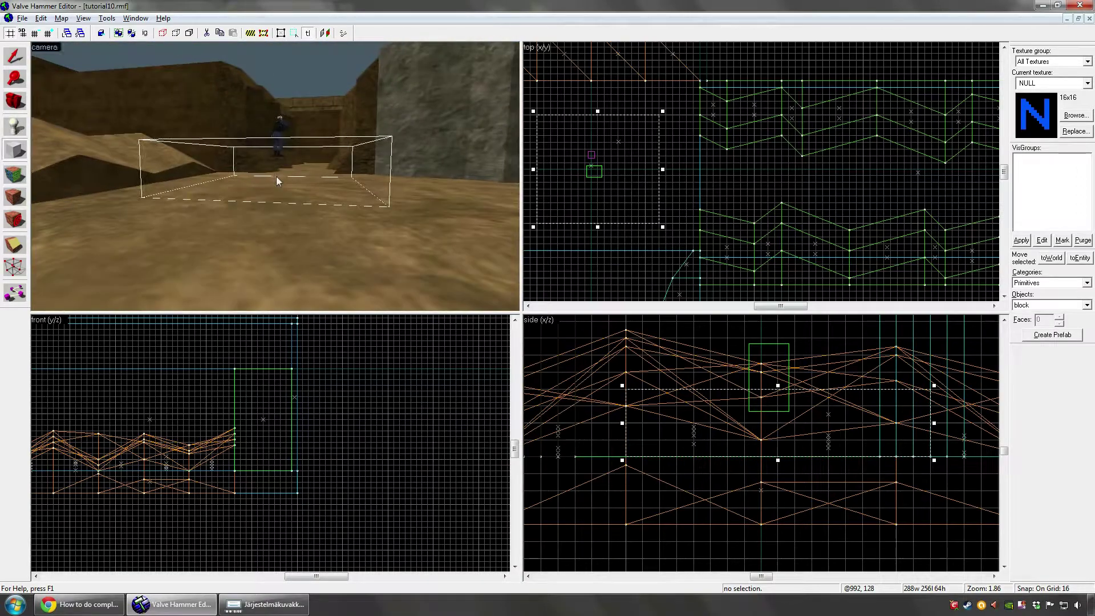
- Reduce the block outline's height to 32 units and create the NULL block
{"action": "left_click_drag", "start_coordinate": [778, 386], "coordinate": [778, 425]}
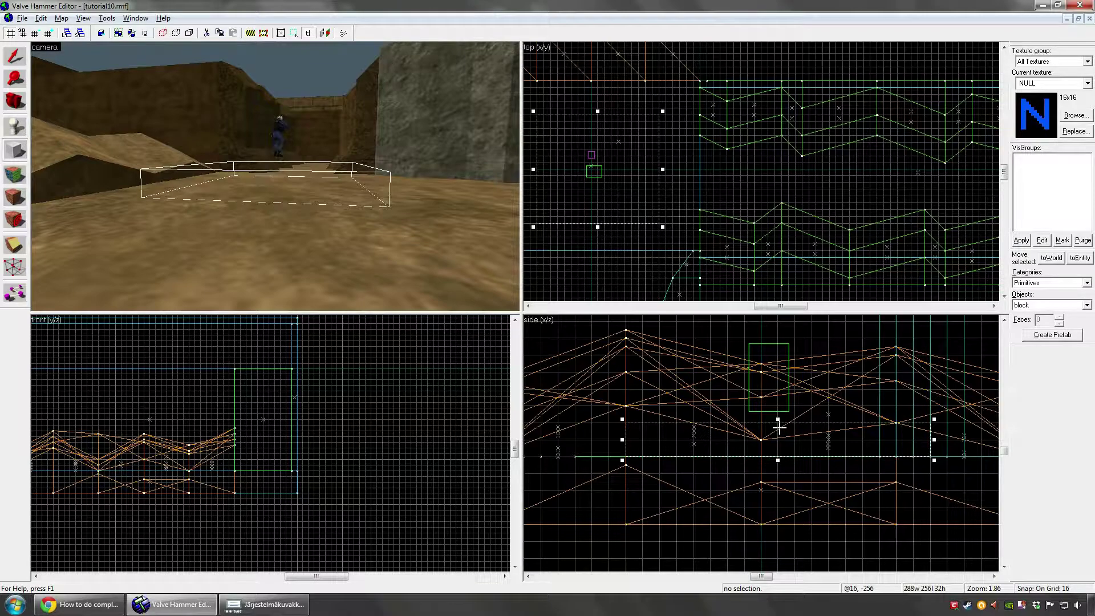
{"action": "right_click", "coordinate": [776, 429]}
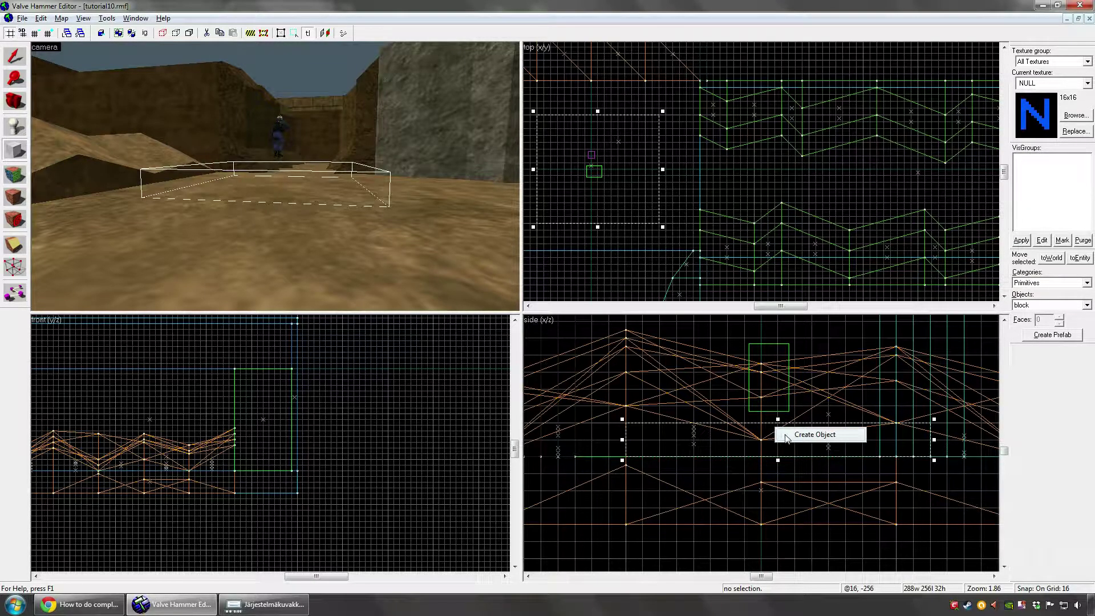
{"action": "left_click", "coordinate": [786, 438]}
{"action": "key", "text": "z"}
{"action": "key", "text": "w"}
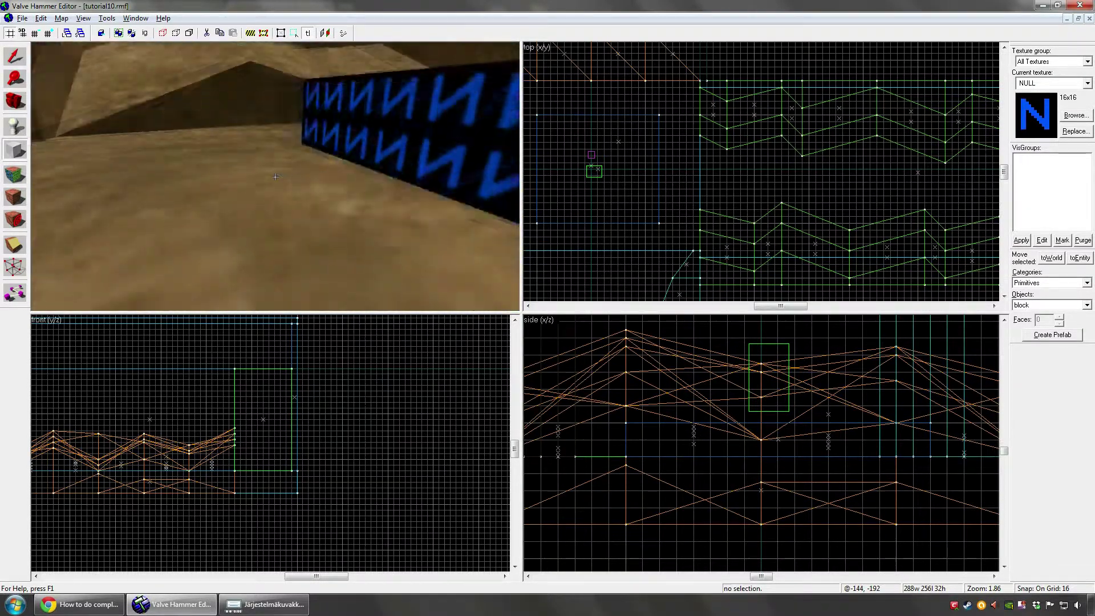
{"action": "key", "text": "s"}
{"action": "key", "text": "z"}
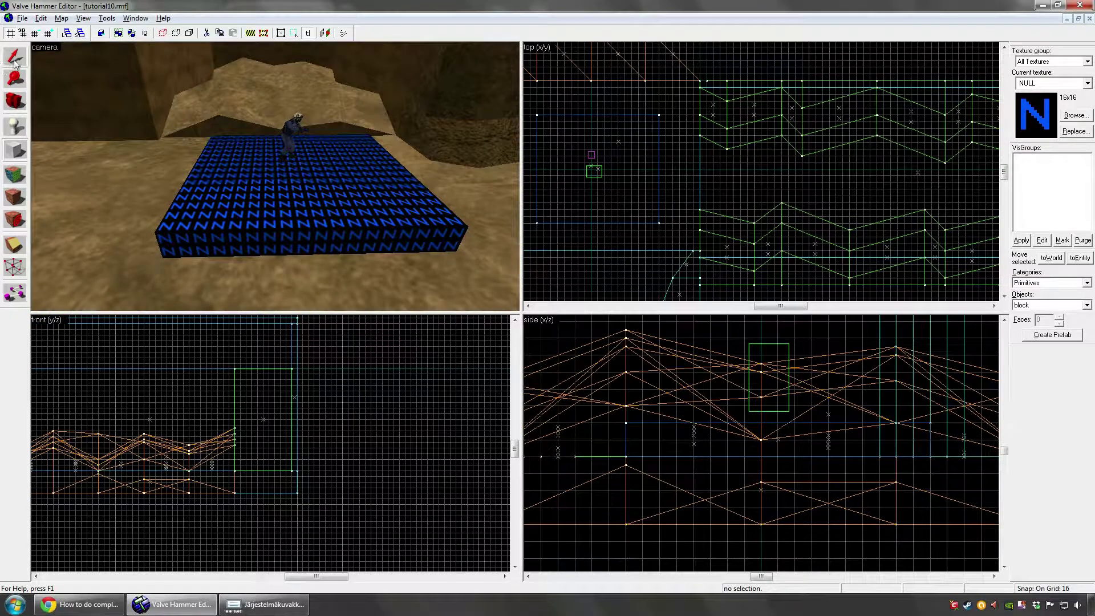
- Move the NULL block's upper vertices inward from all four sides to form a low mound with a small flat top
{"action": "left_click", "coordinate": [15, 64]}
{"action": "left_click", "coordinate": [247, 187]}
{"action": "key", "text": "z"}
{"action": "key", "text": "w"}
{"action": "key", "text": "z"}
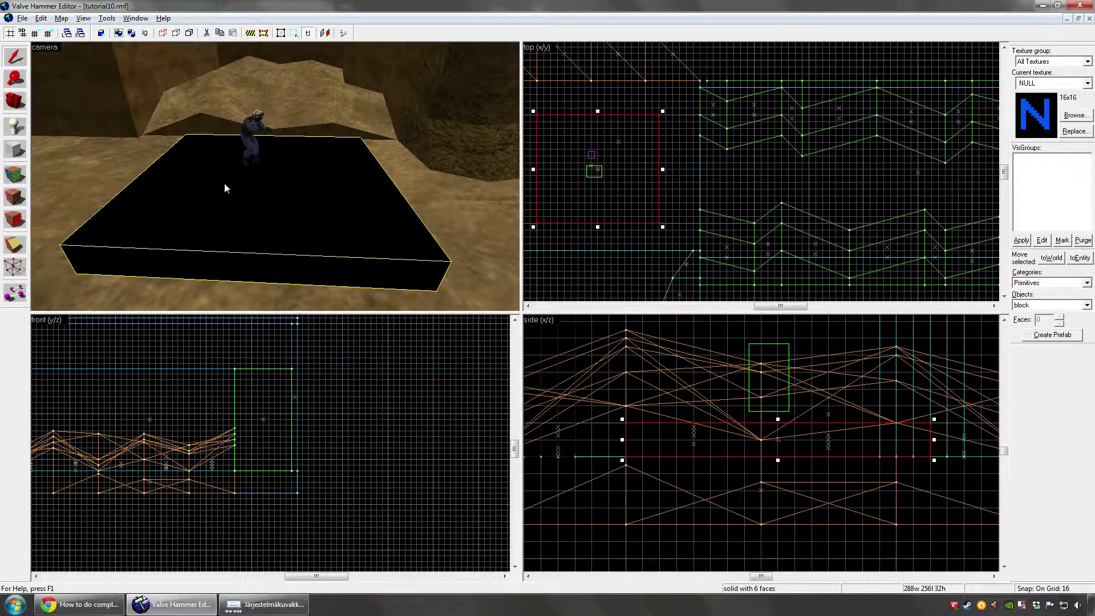
{"action": "left_click", "coordinate": [15, 267]}
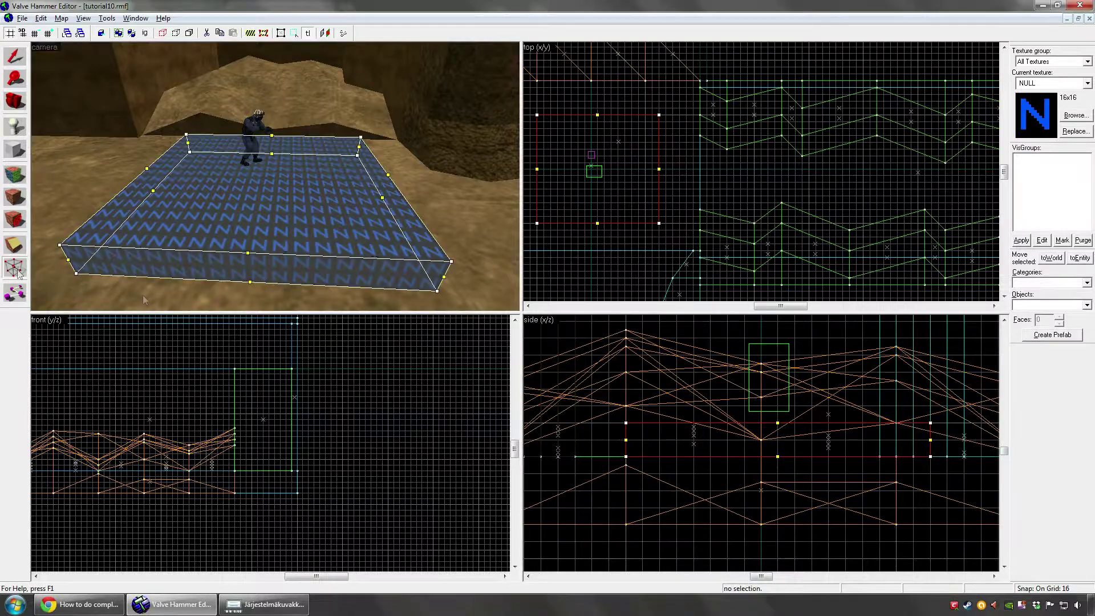
{"action": "scroll", "coordinate": [599, 411], "scroll_direction": "down", "scroll_amount": 2}
{"action": "scroll", "coordinate": [238, 453], "scroll_direction": "down", "scroll_amount": 3}
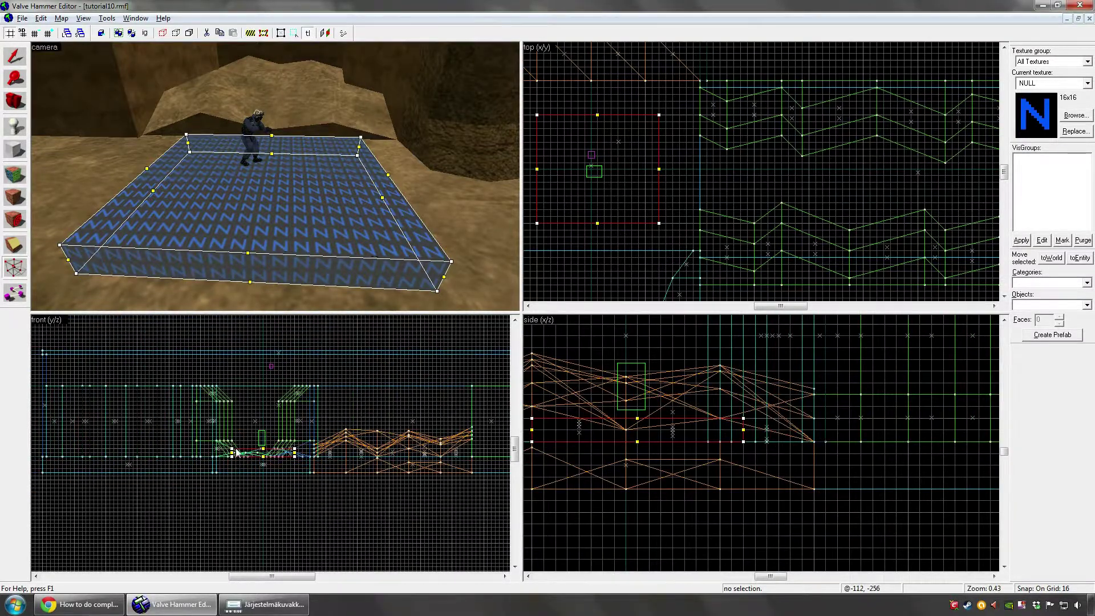
{"action": "scroll", "coordinate": [238, 453], "scroll_direction": "up", "scroll_amount": 3}
{"action": "scroll", "coordinate": [729, 446], "scroll_direction": "up", "scroll_amount": 2}
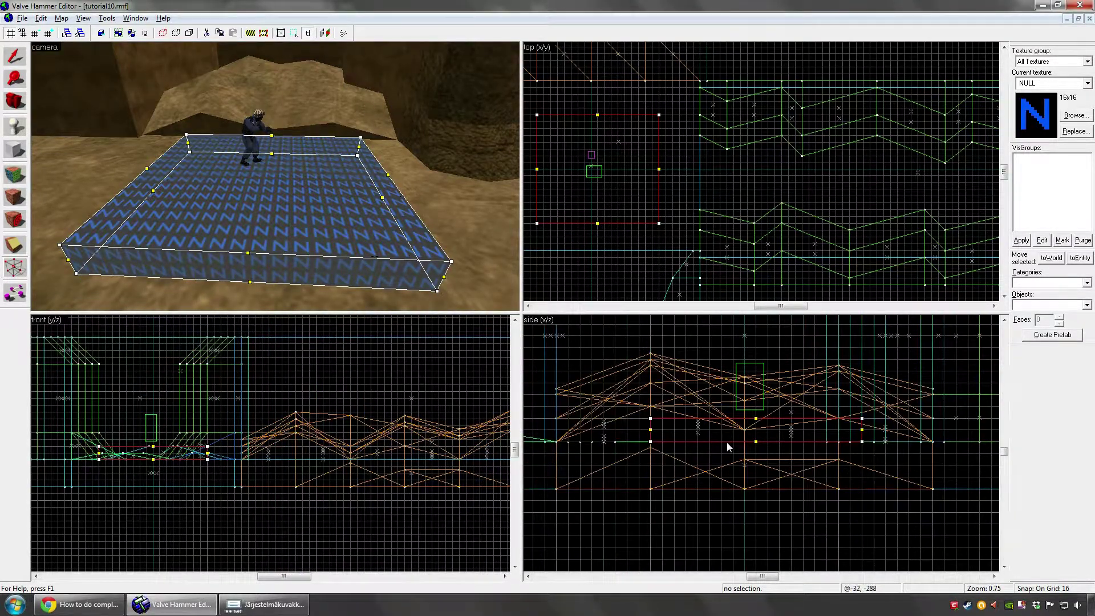
{"action": "key", "text": "Right"}
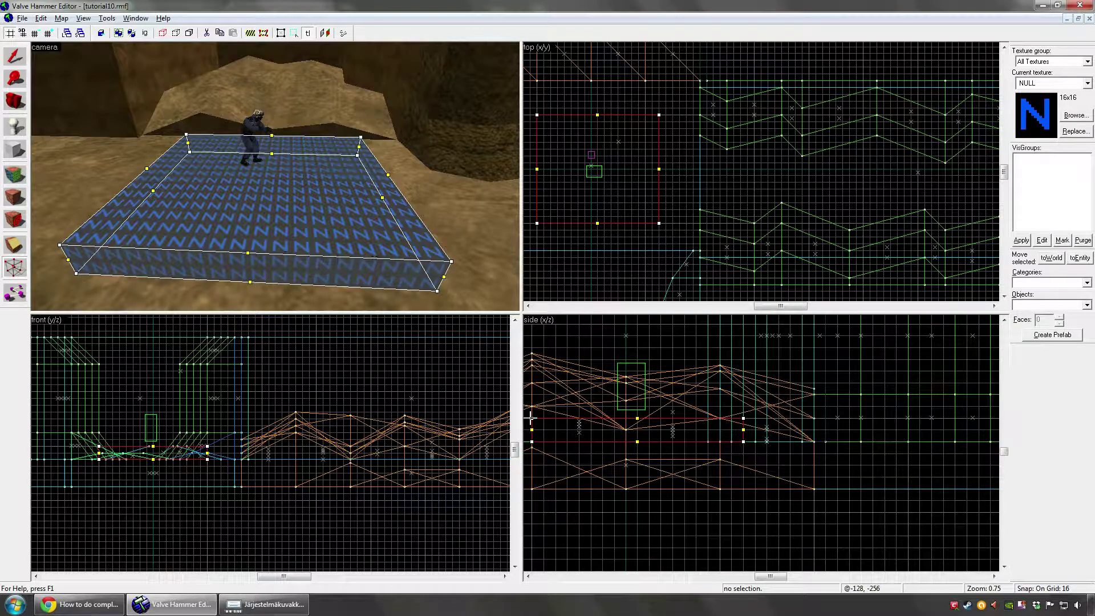
{"action": "left_click_drag", "start_coordinate": [531, 418], "coordinate": [613, 418]}
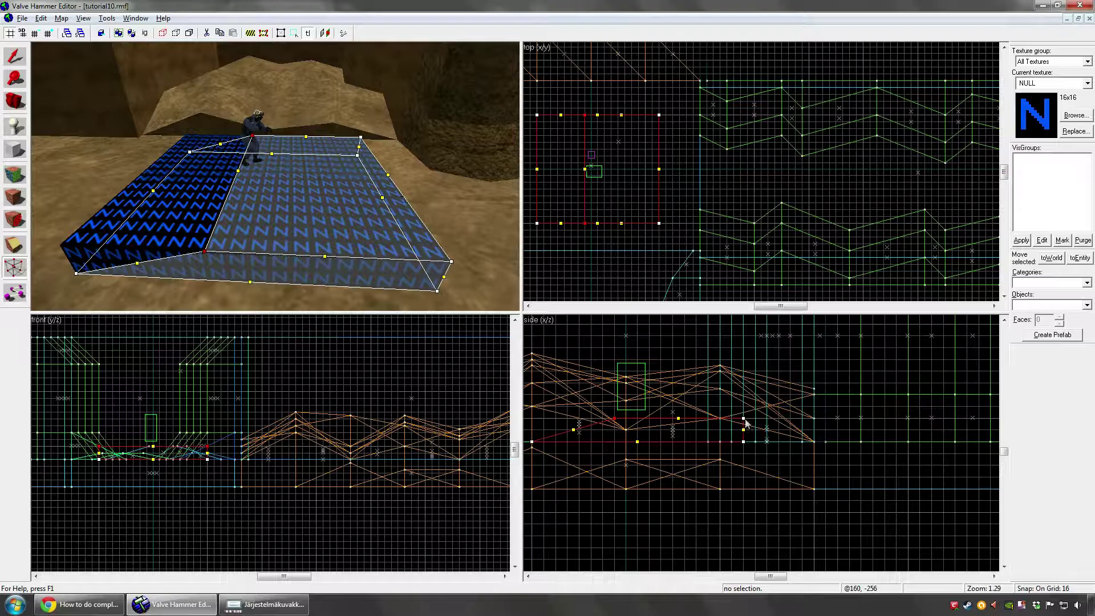
{"action": "left_click_drag", "start_coordinate": [745, 420], "coordinate": [659, 419]}
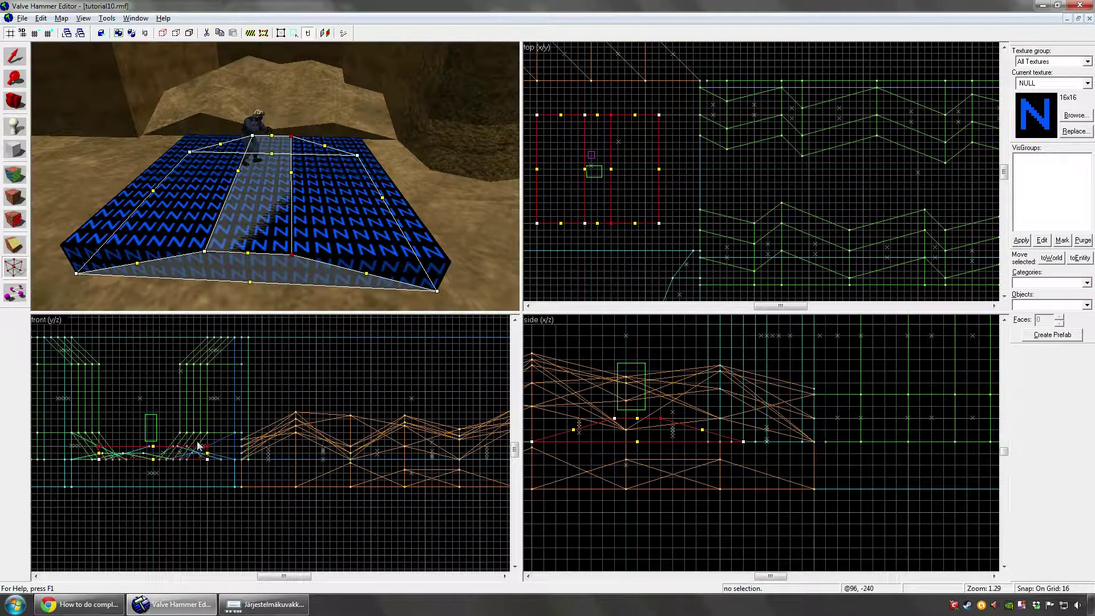
{"action": "mouse_move", "coordinate": [206, 446]}
{"action": "left_mouse_down"}
{"action": "mouse_move", "coordinate": [98, 447]}
{"action": "mouse_move", "coordinate": [111, 446]}
{"action": "left_mouse_up"}
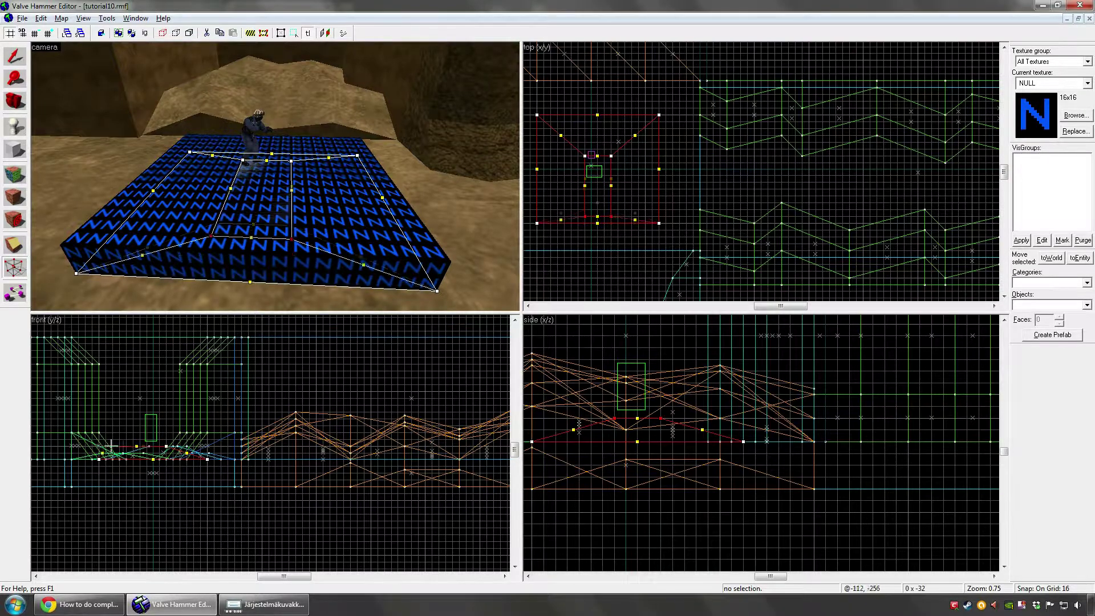
{"action": "left_click", "coordinate": [14, 56]}
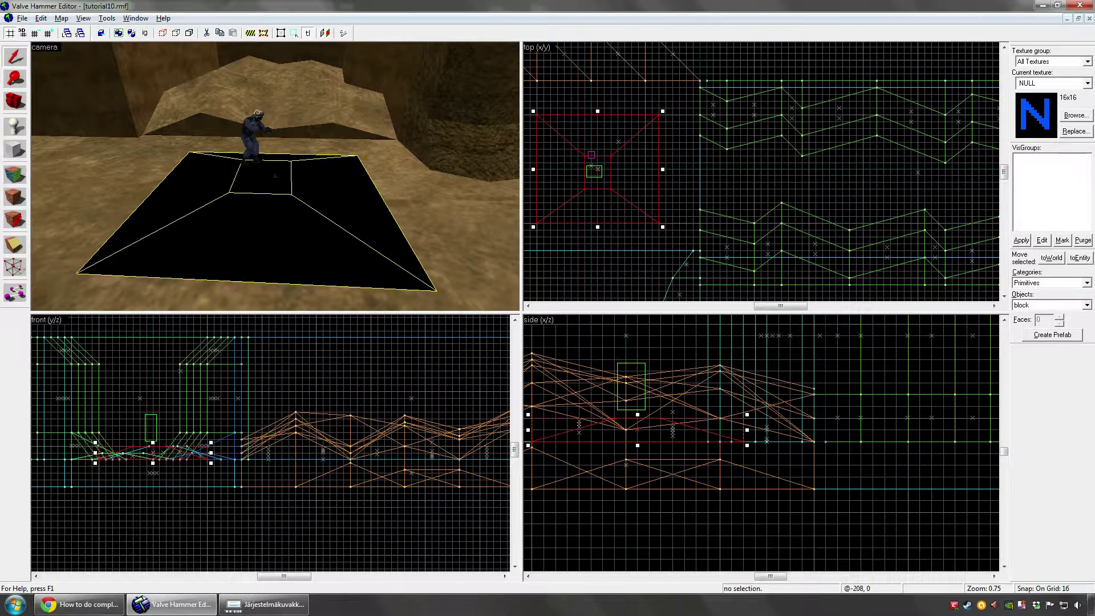
- Lift the block01b1 texture with its 3.00 scale from the floor around the mound using the face texture tool
{"action": "left_click", "coordinate": [276, 177]}
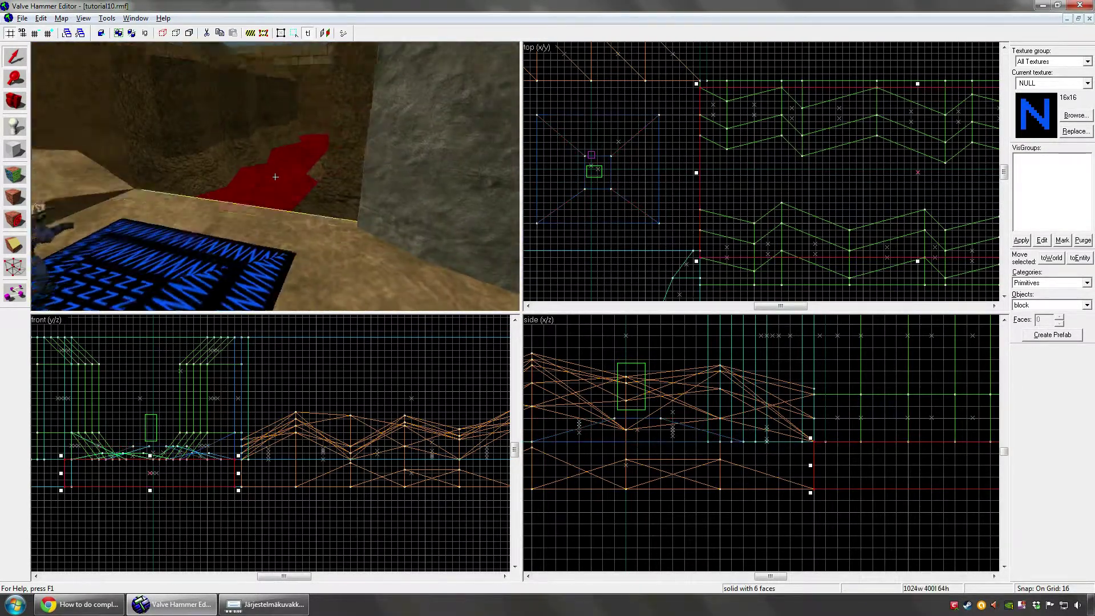
{"action": "left_click", "coordinate": [276, 176]}
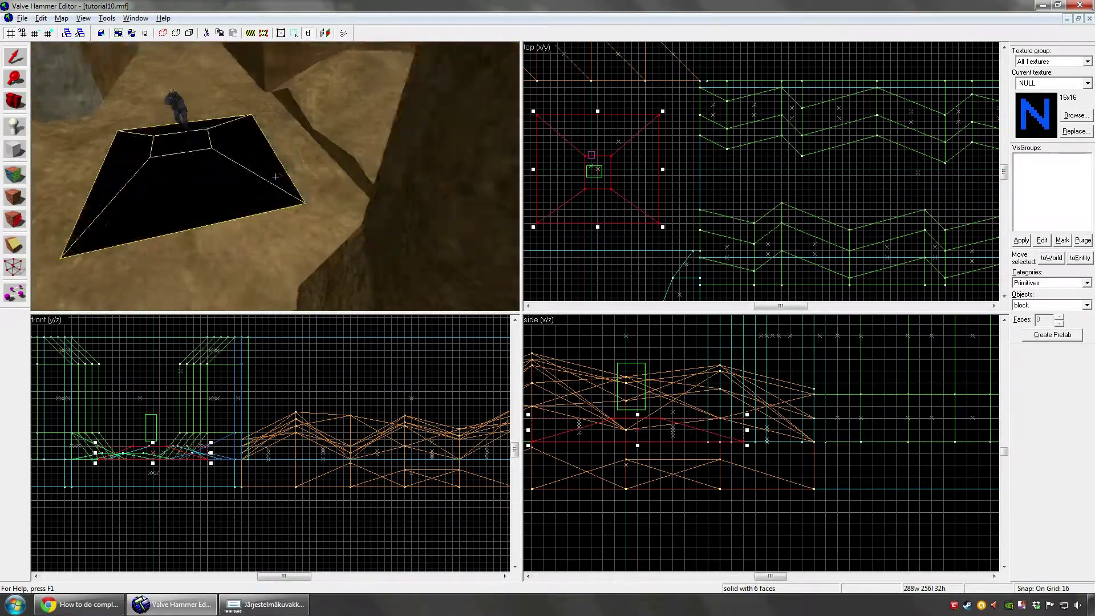
{"action": "key", "text": "shift+a"}
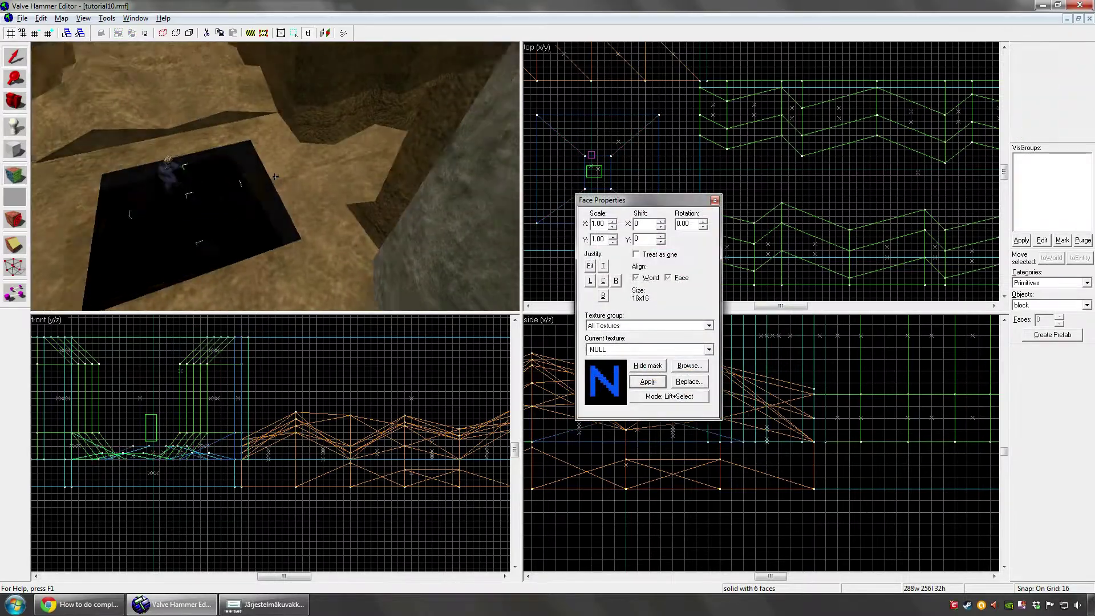
{"action": "left_click", "coordinate": [276, 177]}
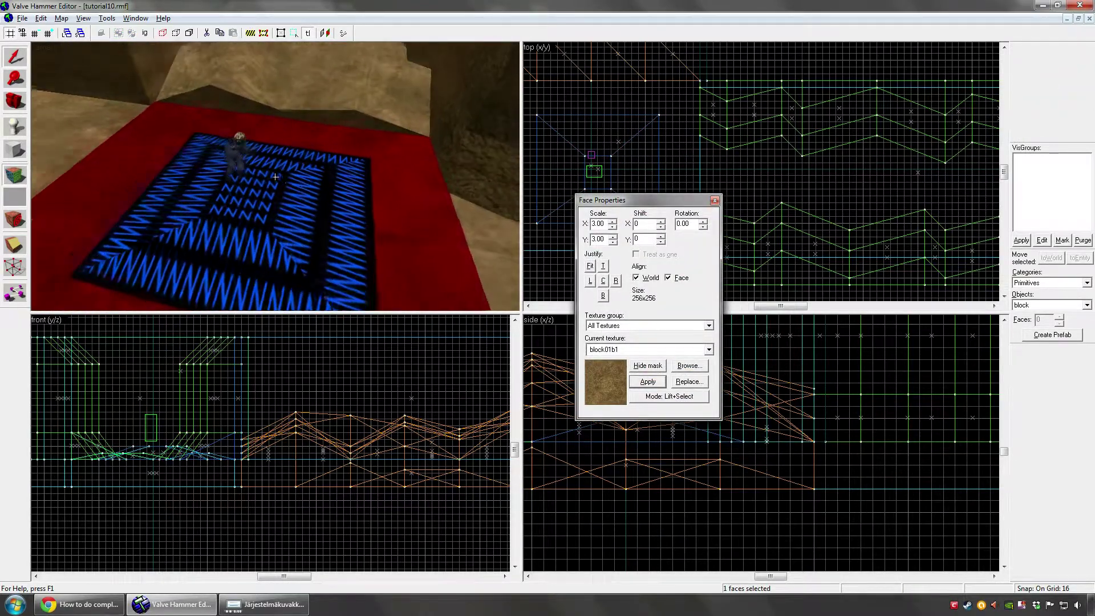
{"action": "key", "text": "s"}
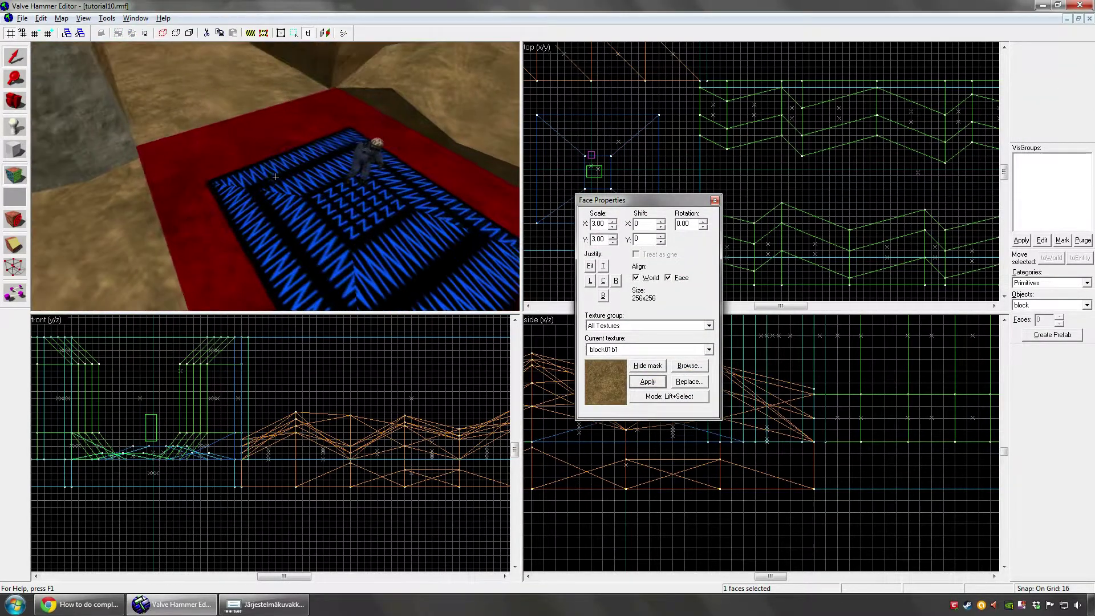
{"action": "key", "text": "a"}
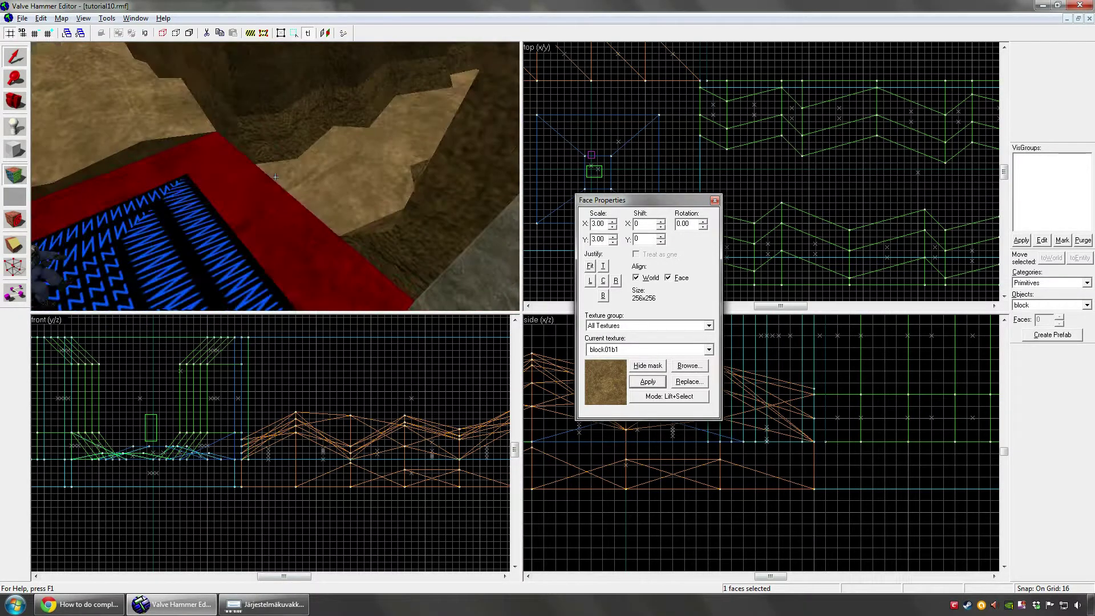
- Apply the lifted block01b1 texture at 3.00 scale to the four sloped sides of the NULL mound
{"action": "left_click", "coordinate": [276, 177]}
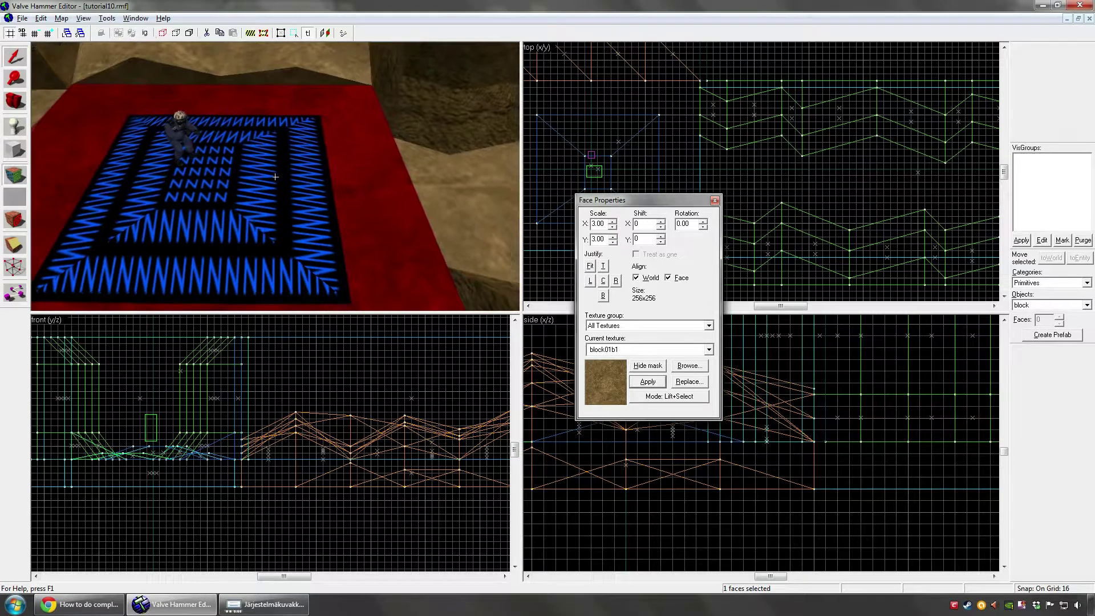
{"action": "key", "text": "Left"}
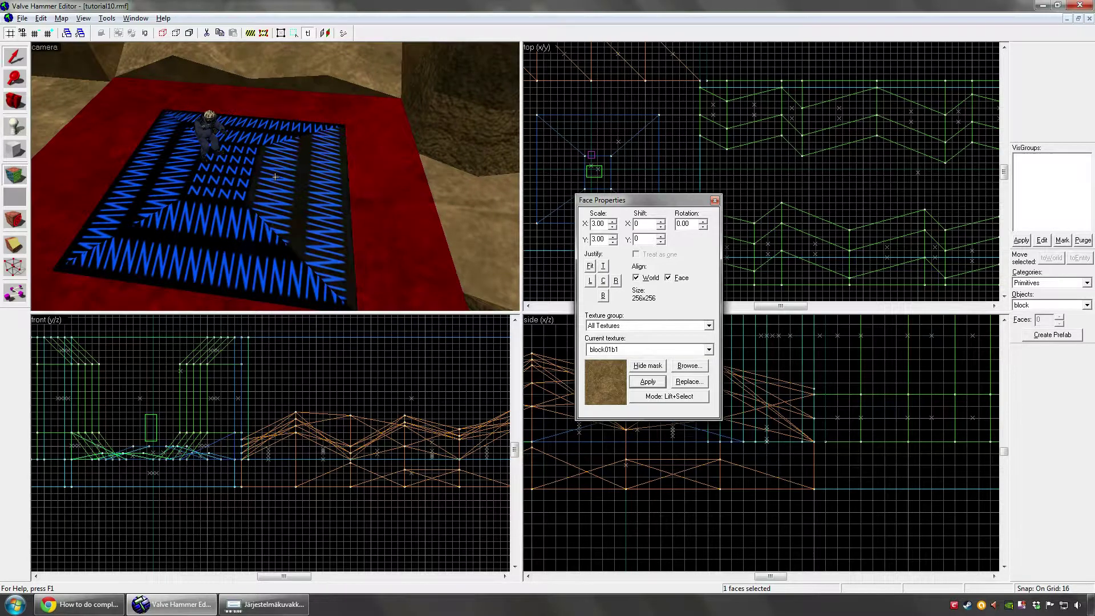
{"action": "key", "text": "Page_Up"}
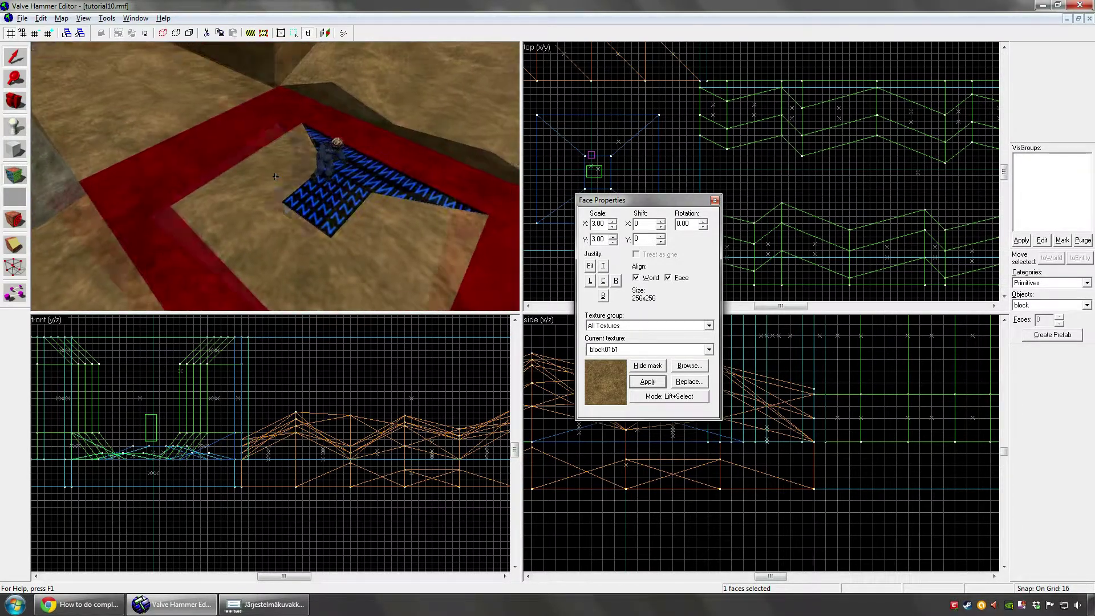
{"action": "key", "text": "Right"}
{"action": "right_click", "coordinate": [275, 177]}
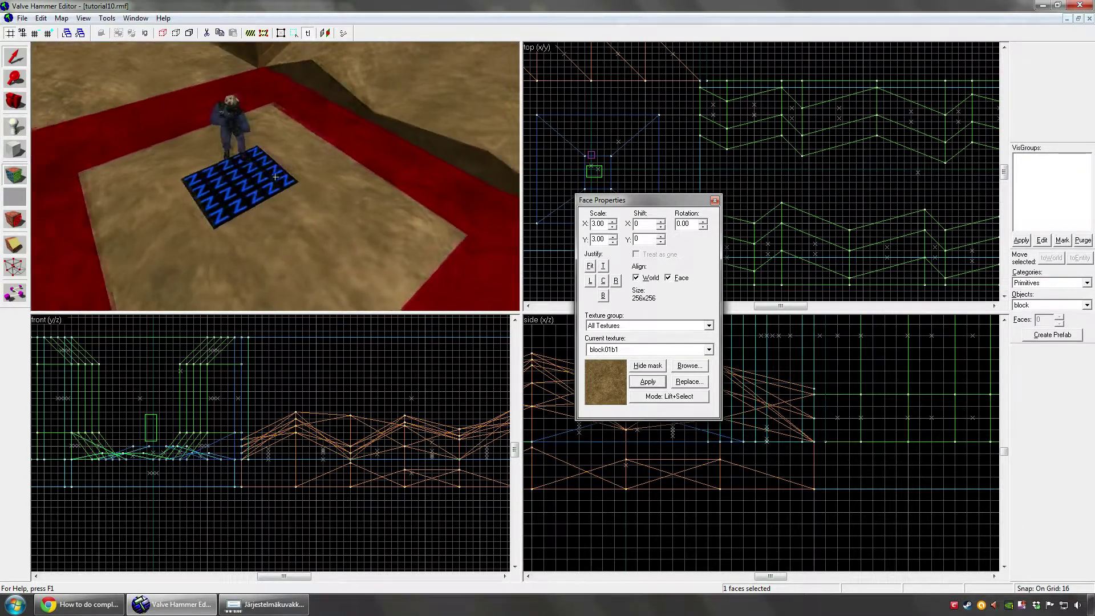
{"action": "key", "text": "Up"}
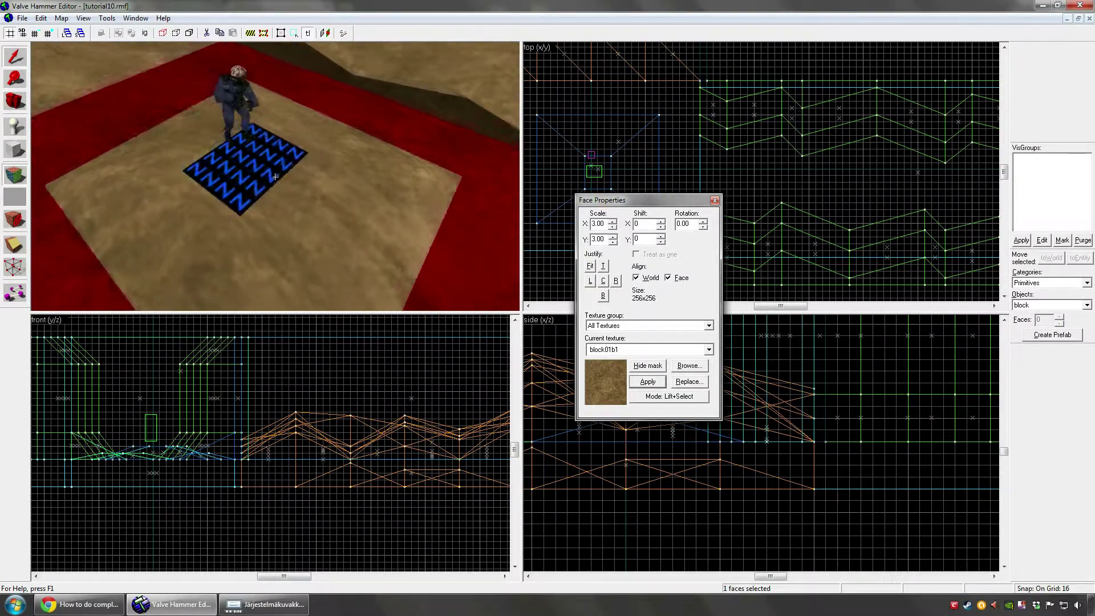
- Cover the mound's flat NULL top with the block01b1 texture to match its slopes and finish face texturing
{"action": "key", "text": "Page_Up"}
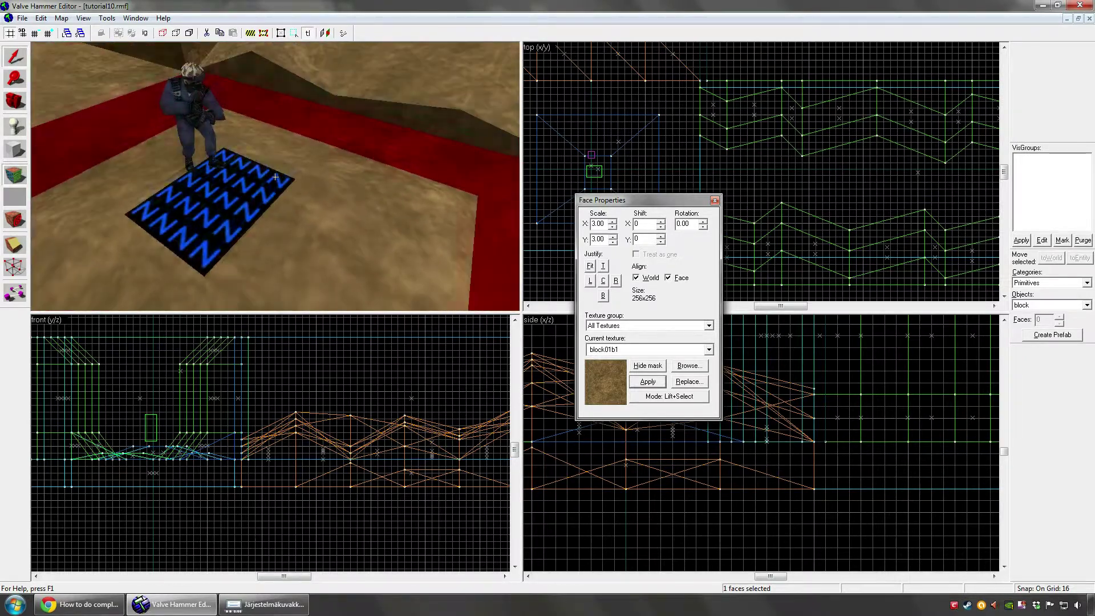
{"action": "key", "text": "w"}
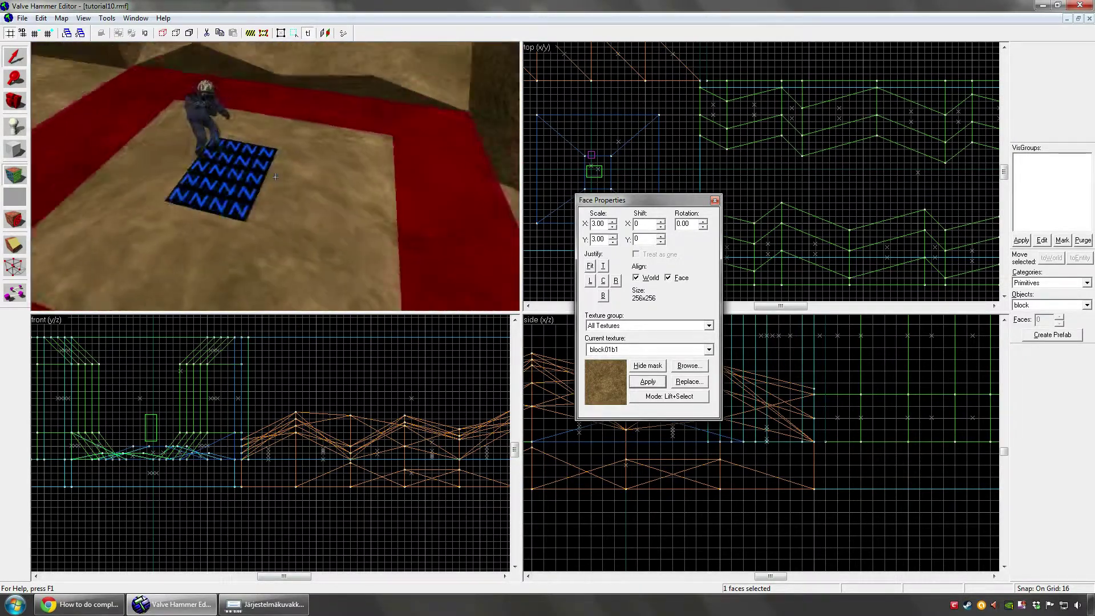
{"action": "key", "text": "d"}
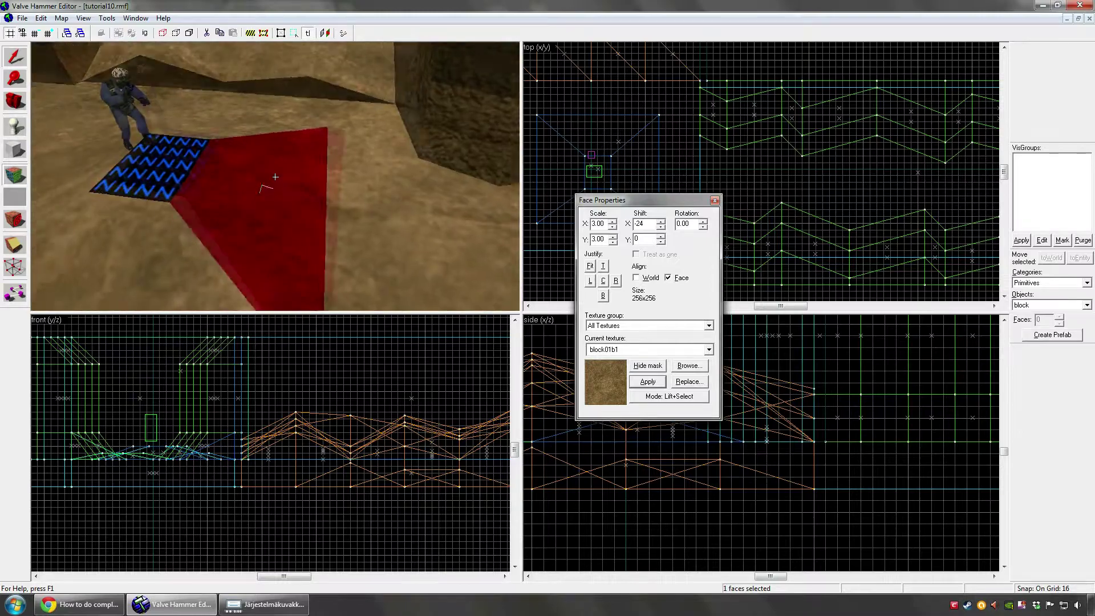
{"action": "key", "text": "shift+s"}
{"action": "key", "text": "d"}
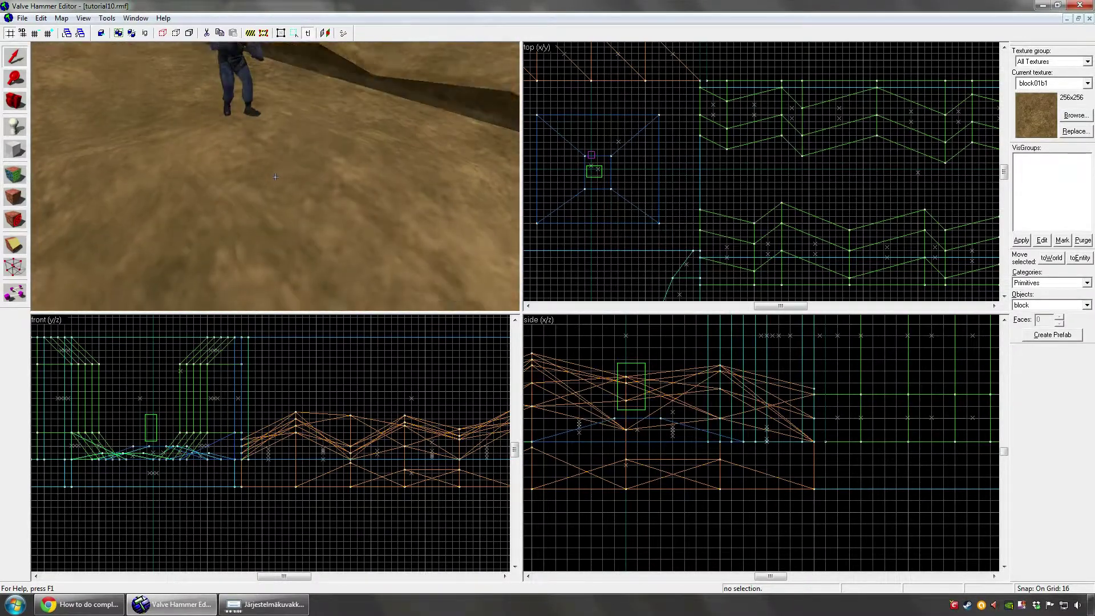
- Examine the textured mound and the surrounding floor from several angles and select the mound
{"action": "key", "text": "Up"}
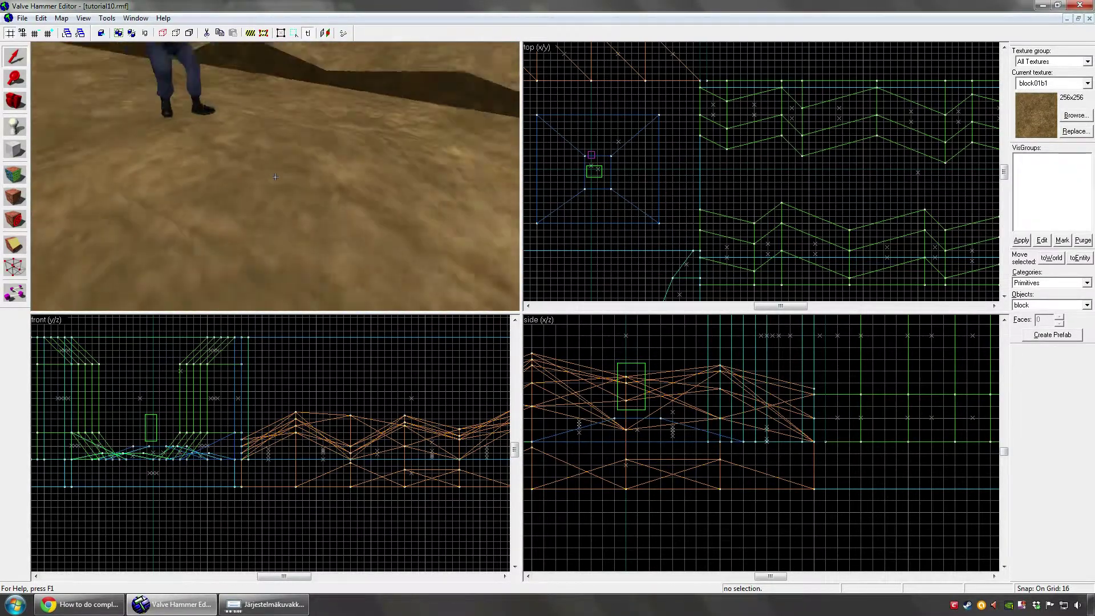
{"action": "key", "text": "s"}
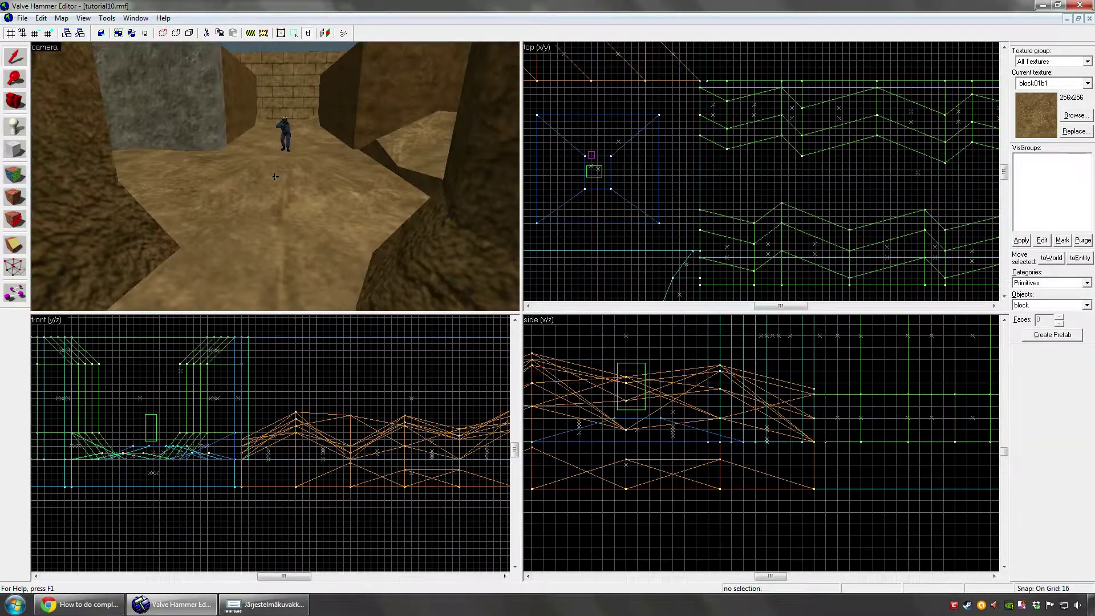
{"action": "key", "text": "s"}
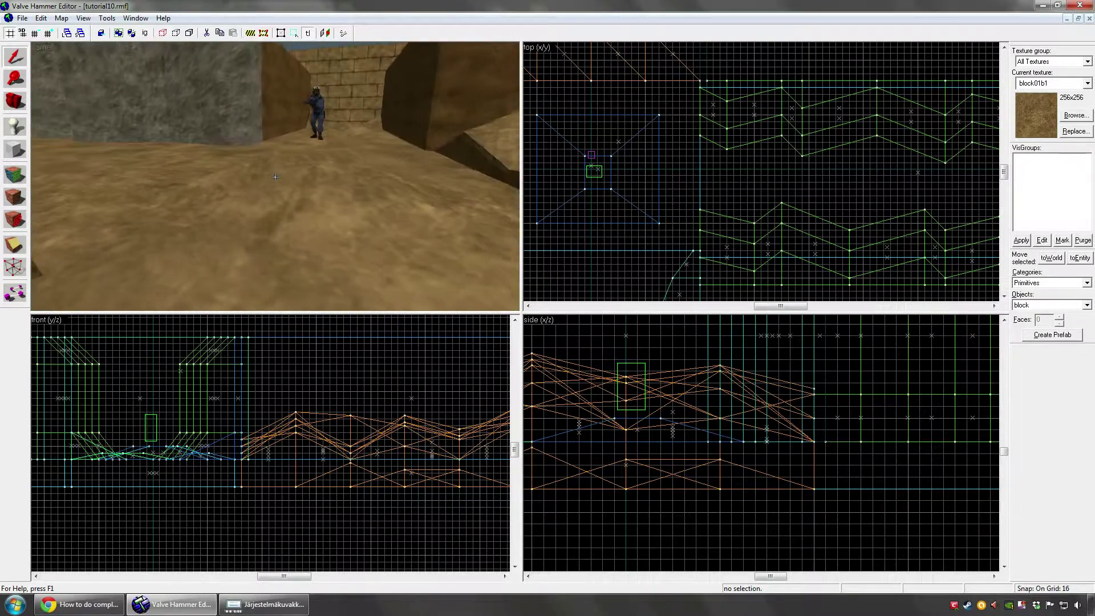
{"action": "key", "text": "s"}
{"action": "left_click", "coordinate": [276, 177]}
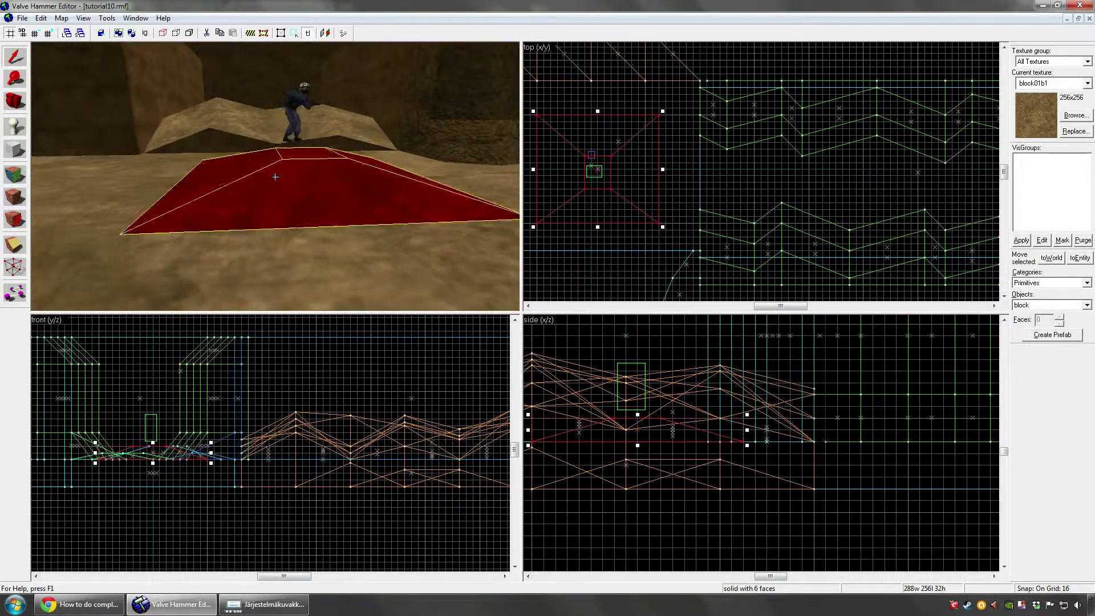
{"action": "key", "text": "w"}
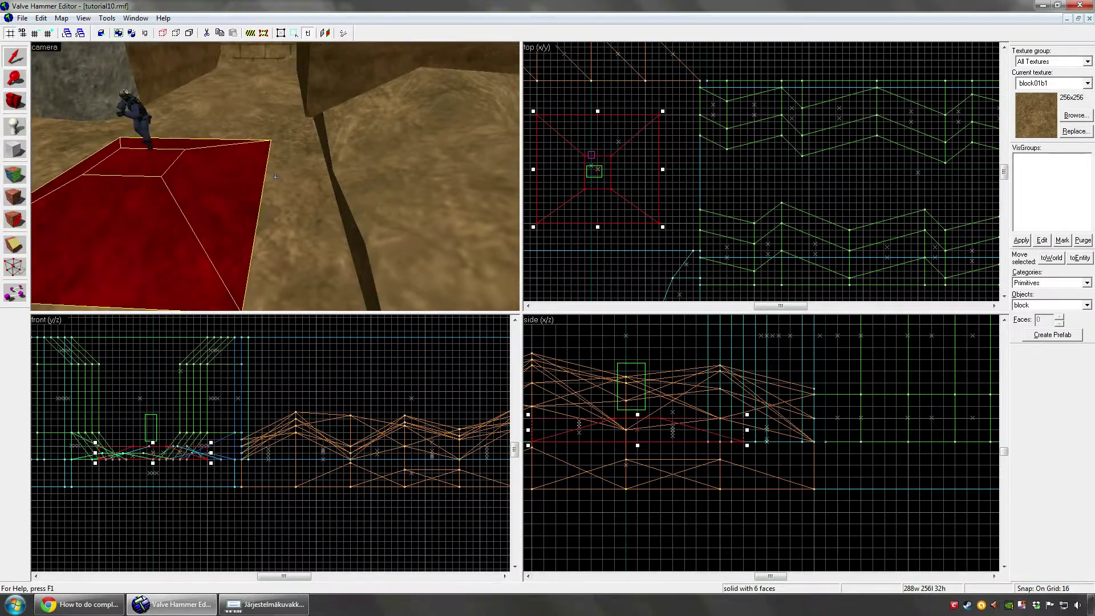
{"action": "key", "text": "s"}
{"action": "left_click", "coordinate": [276, 177]}
{"action": "left_click", "coordinate": [276, 177]}
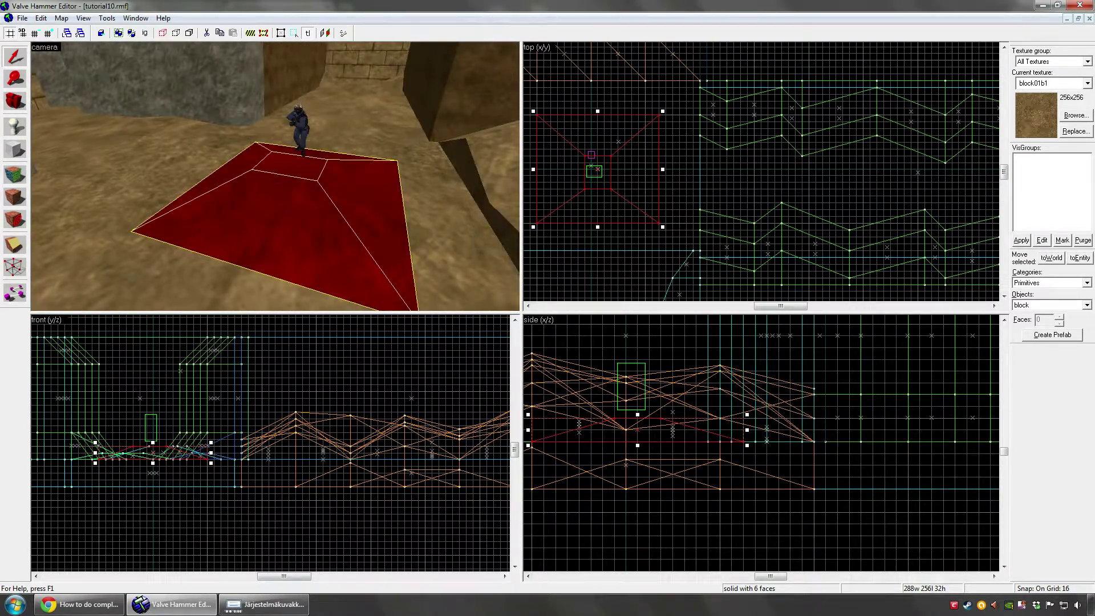
- Copy the mound towards the canyon passage entrance and resize the copy to 160 by 128 by 16 units
{"action": "scroll", "coordinate": [604, 179], "scroll_direction": "down", "scroll_amount": 2}
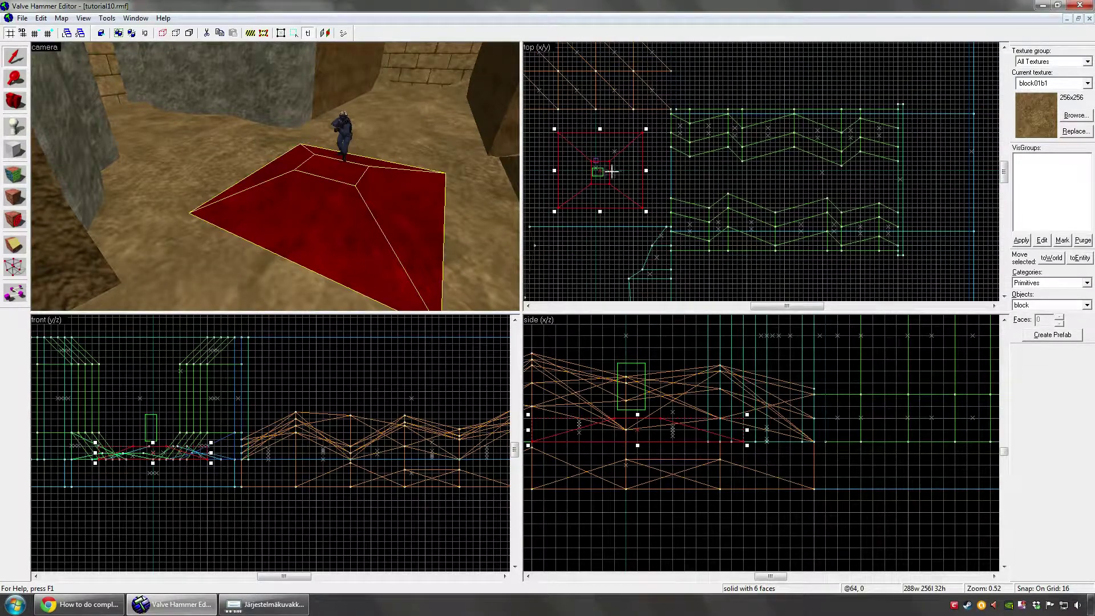
{"action": "left_click_drag", "start_coordinate": [676, 169], "coordinate": [670, 138], "text": "shift"}
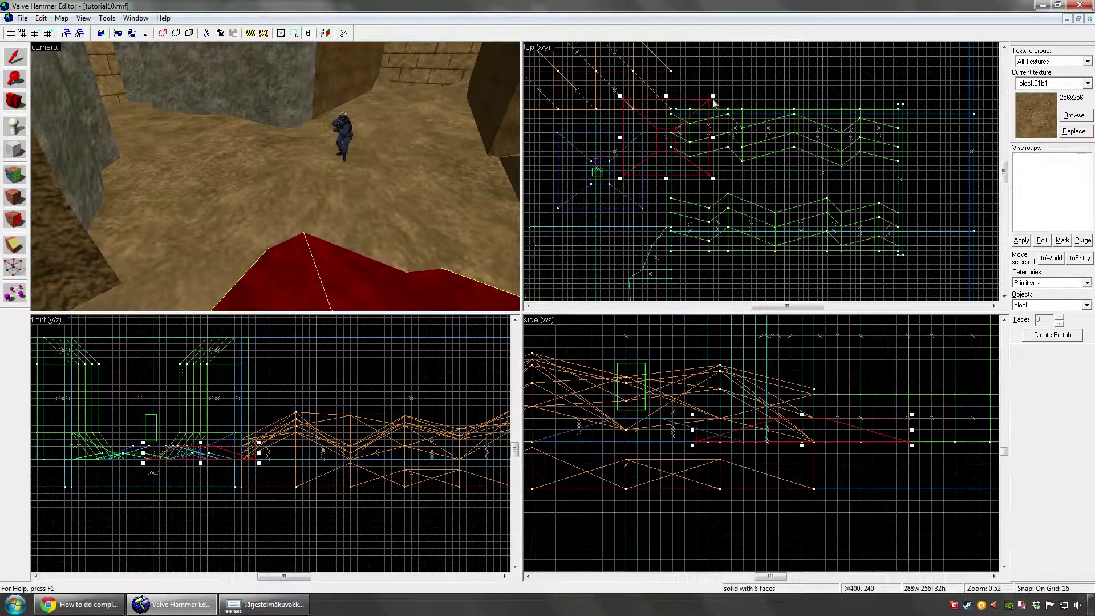
{"action": "left_click_drag", "start_coordinate": [713, 98], "coordinate": [674, 134]}
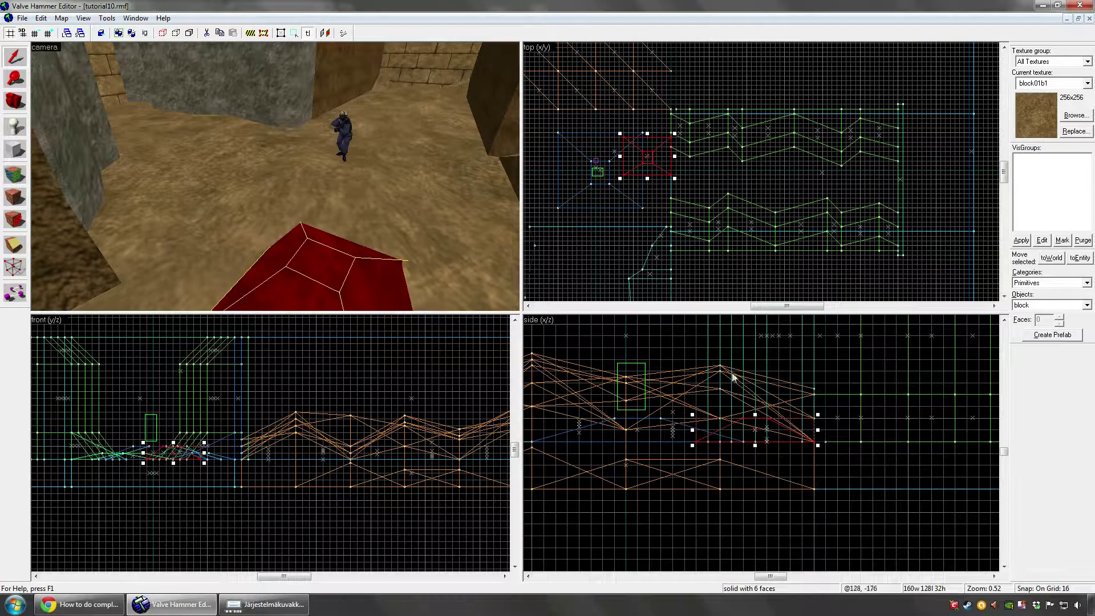
{"action": "left_click_drag", "start_coordinate": [755, 416], "coordinate": [756, 426]}
- Duplicate the small mound to the opposite side of the passage entrance and raise the duplicate's height to 48 units
{"action": "left_click_drag", "start_coordinate": [653, 166], "coordinate": [647, 219], "text": "shift"}
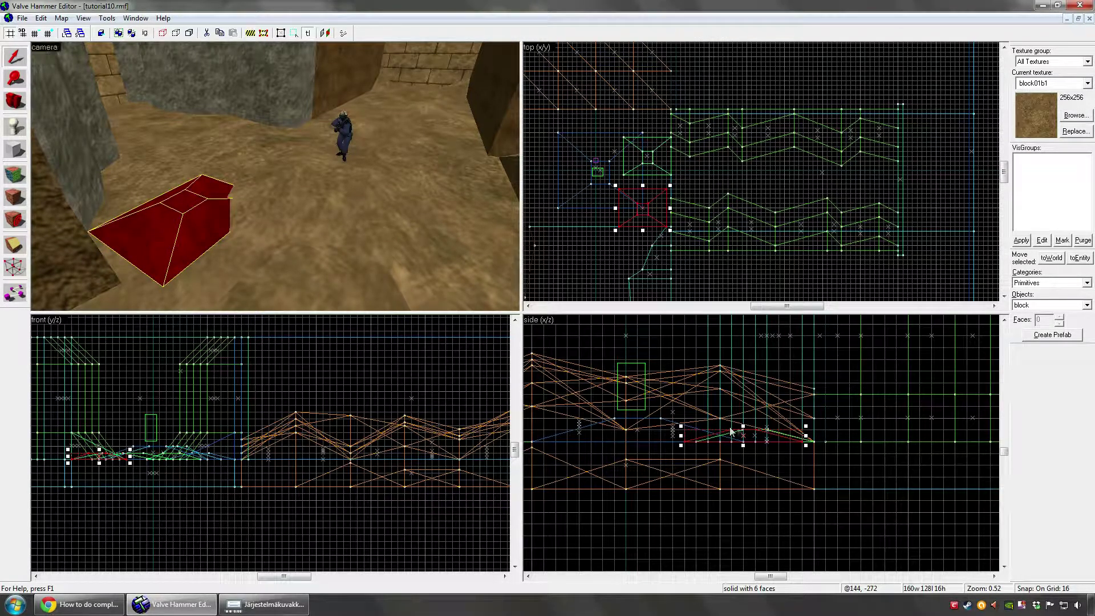
{"action": "left_click_drag", "start_coordinate": [744, 425], "coordinate": [745, 404]}
{"action": "key", "text": "z"}
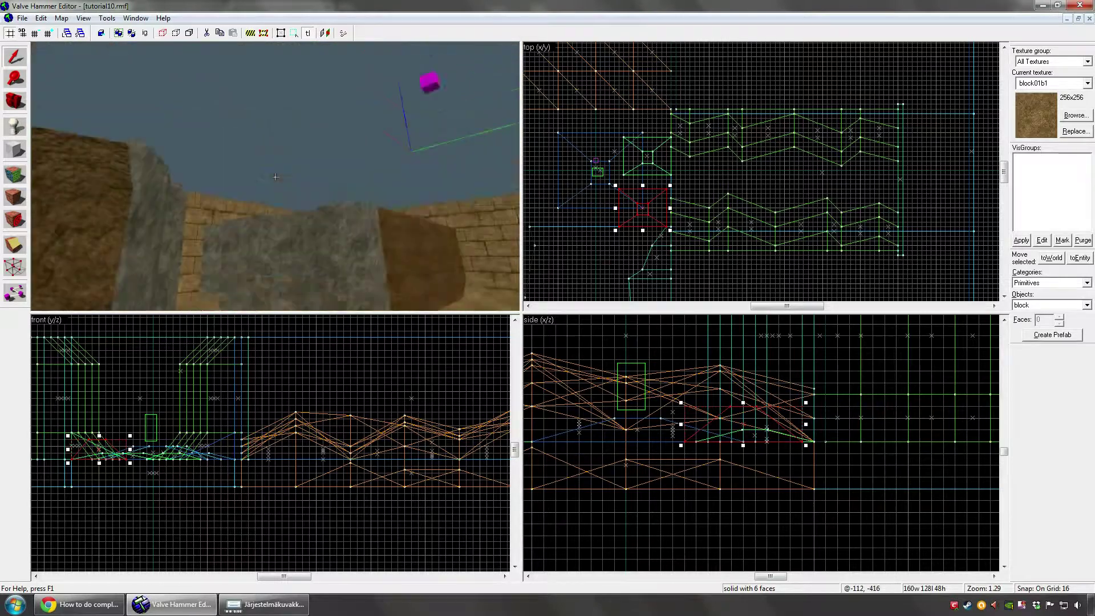
- Match the copied mounds' faces to the surrounding ground using the block01b1 texture lifted from the floor
{"action": "left_click", "coordinate": [275, 177]}
{"action": "key", "text": "w"}
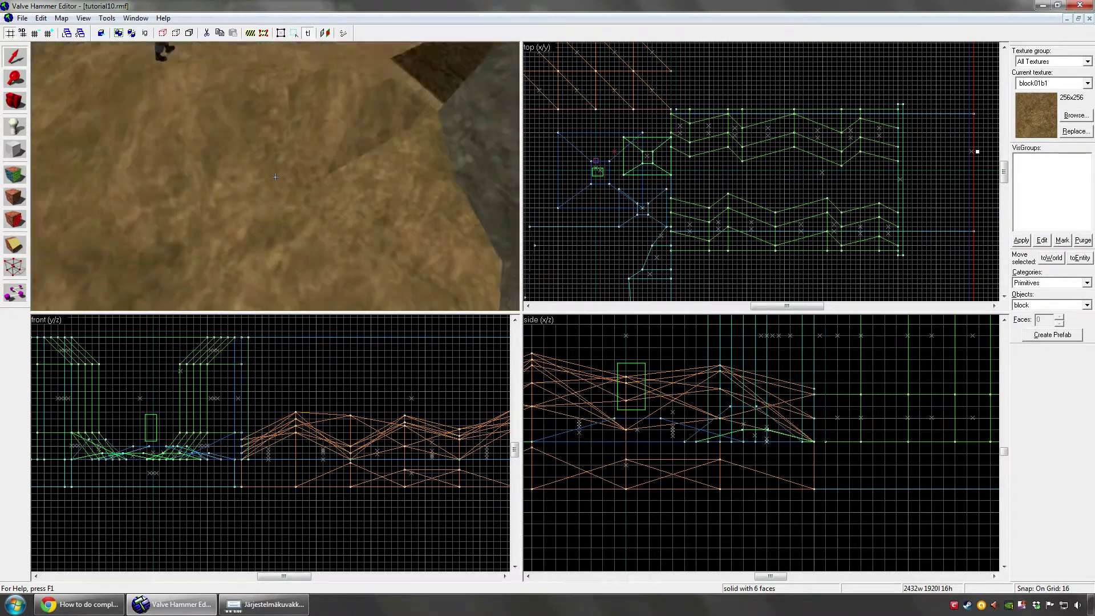
{"action": "key", "text": "shift+a"}
{"action": "key", "text": "a"}
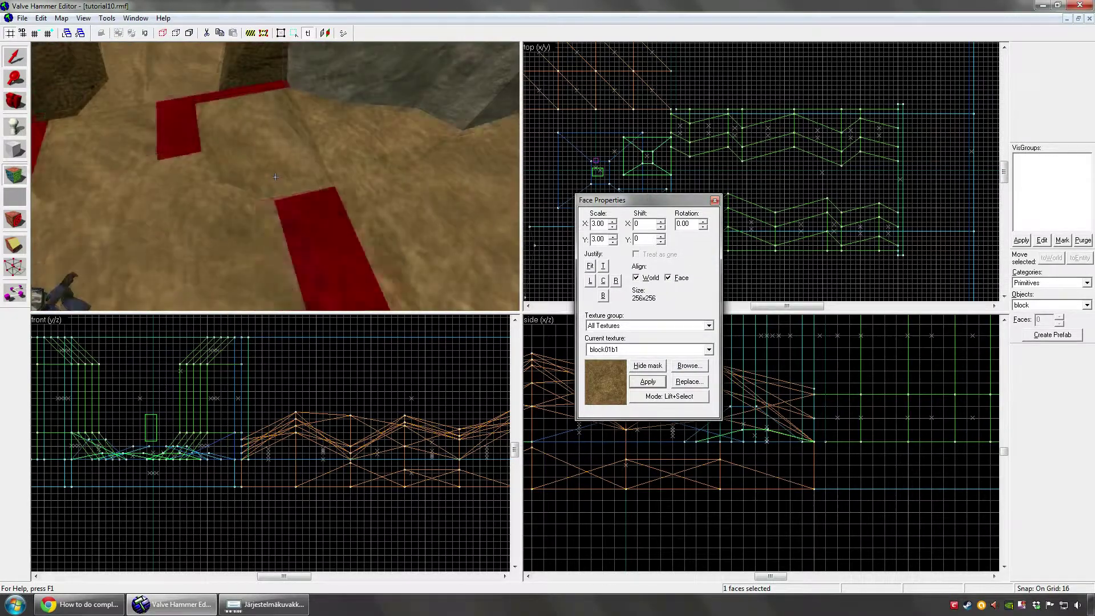
{"action": "key", "text": "a"}
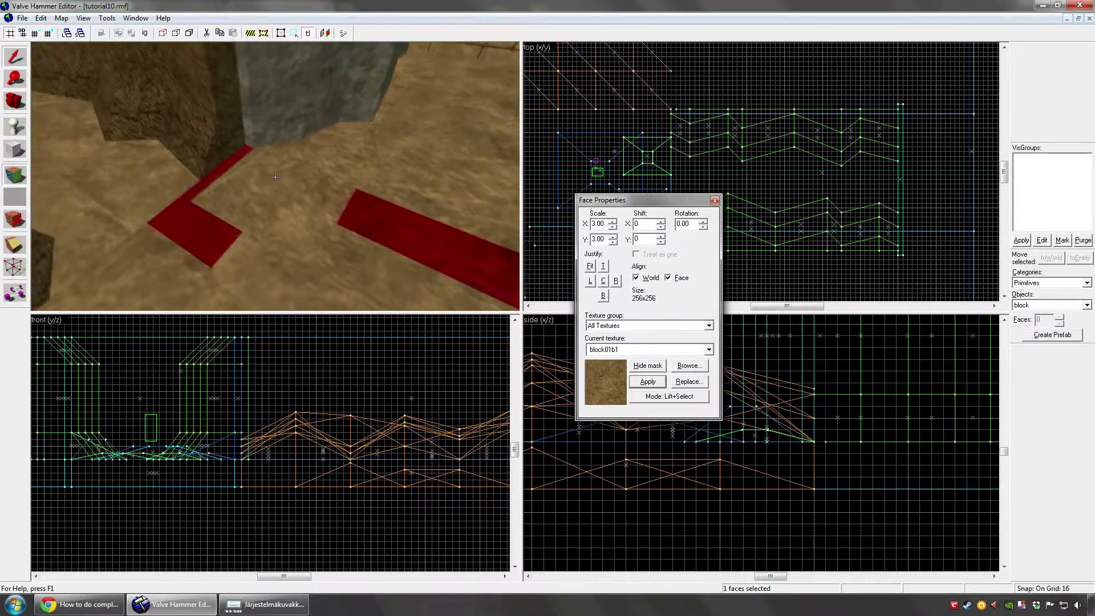
{"action": "key", "text": "w"}
{"action": "key", "text": "shift+a"}
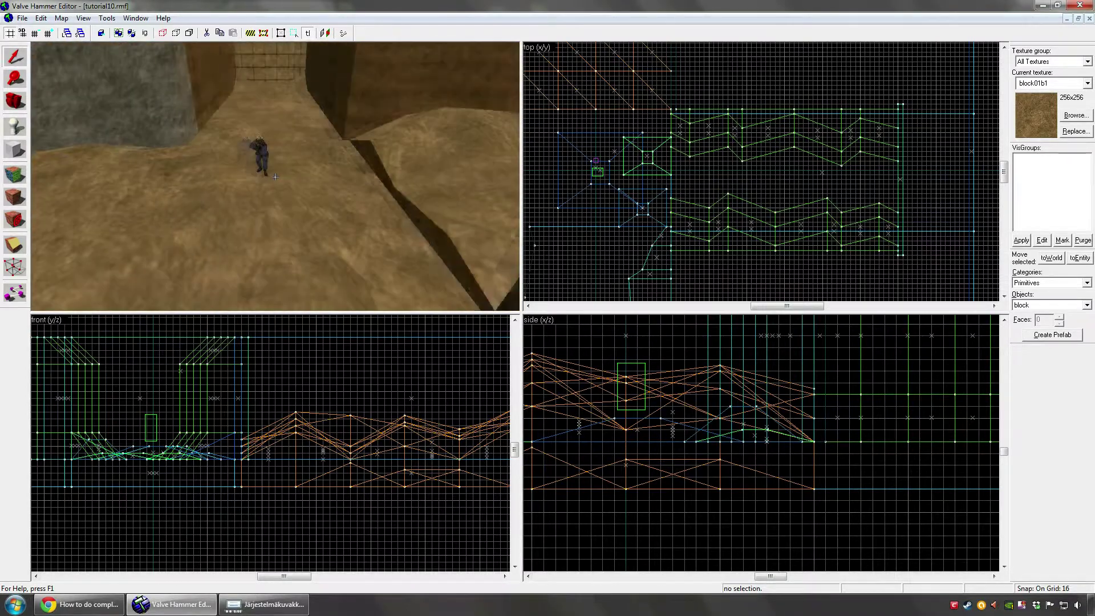
- Select the floor mounds along the walled passage one after another to examine their shapes and placement
{"action": "left_click", "coordinate": [275, 176]}
{"action": "key", "text": "z"}
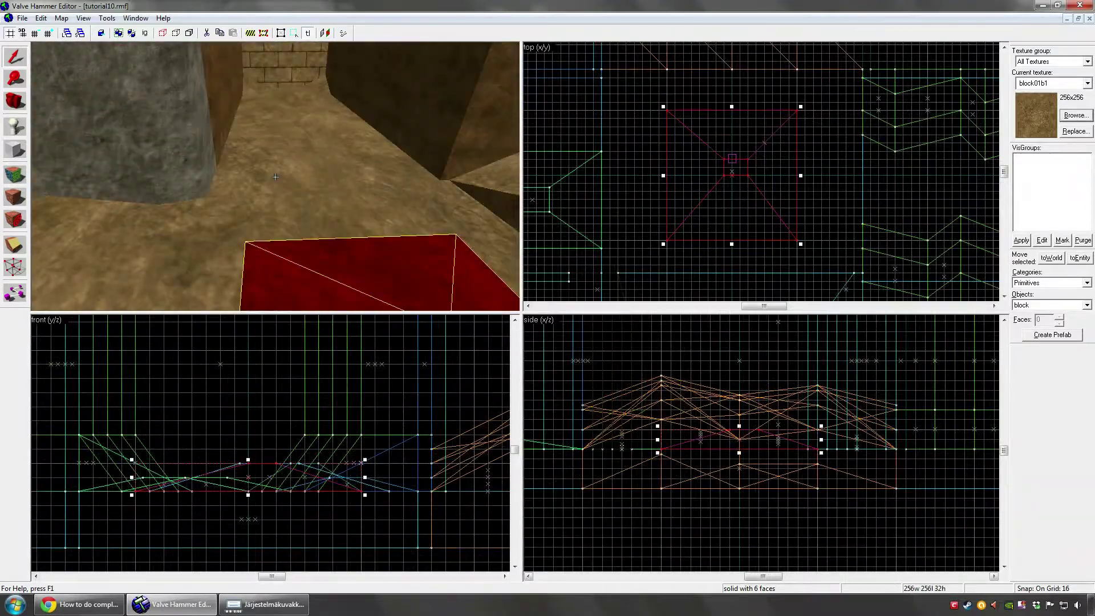
{"action": "left_click", "coordinate": [275, 177]}
{"action": "left_click", "coordinate": [275, 177]}
{"action": "left_click", "coordinate": [275, 177]}
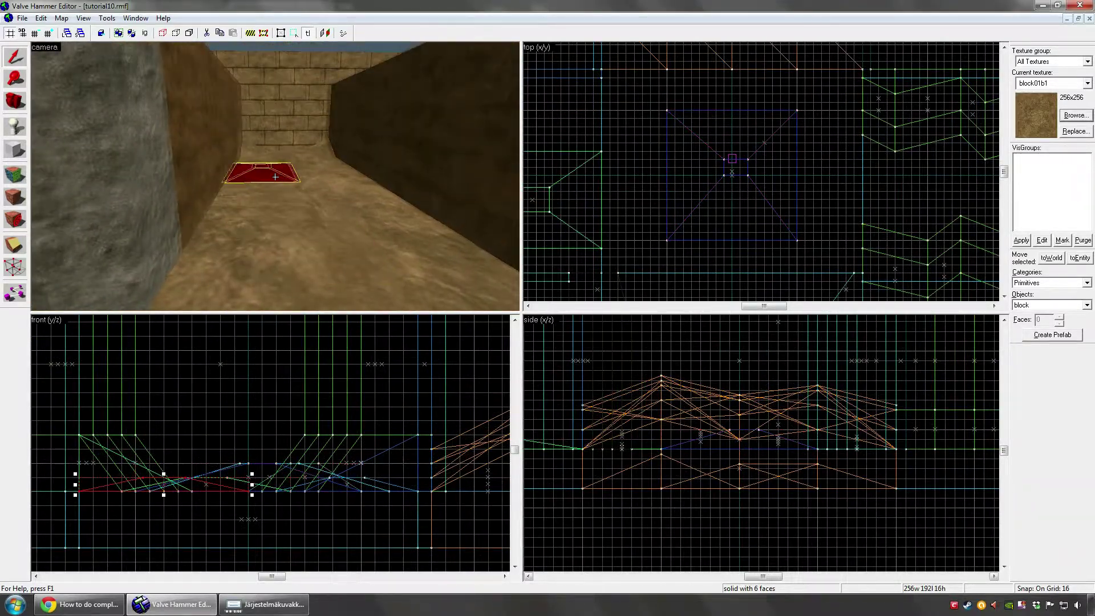
{"action": "left_click", "coordinate": [275, 177]}
{"action": "left_click", "coordinate": [275, 177]}
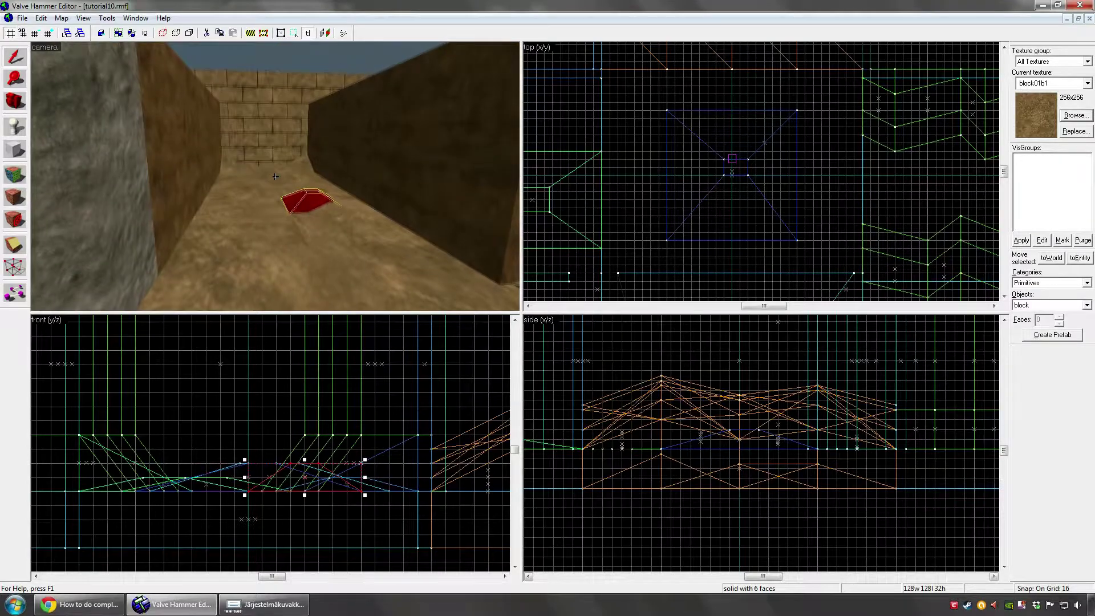
{"action": "left_click", "coordinate": [275, 177]}
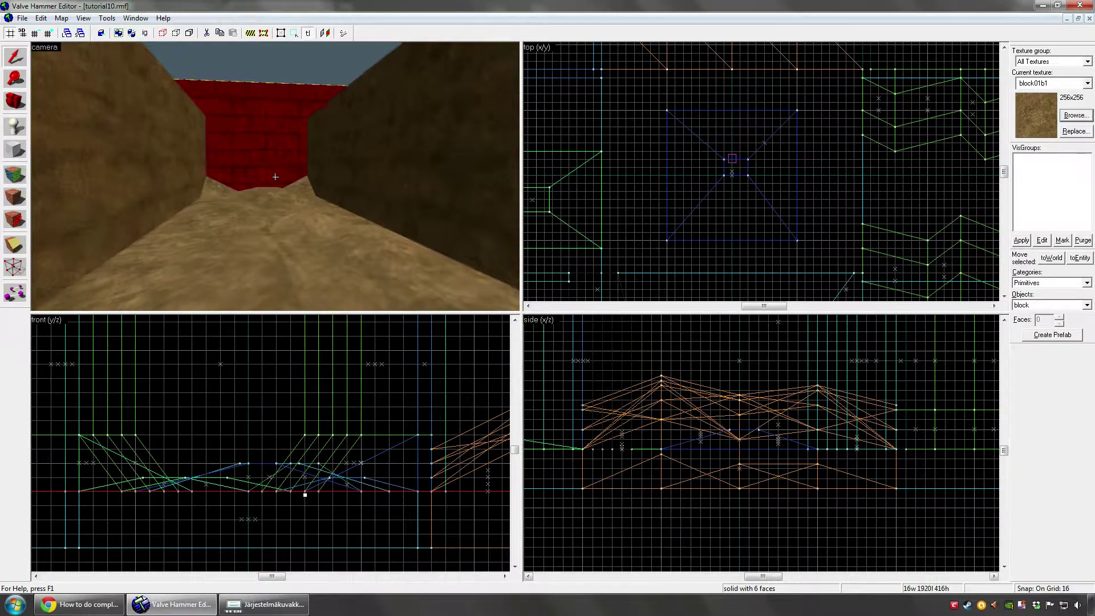
{"action": "key", "text": "w"}
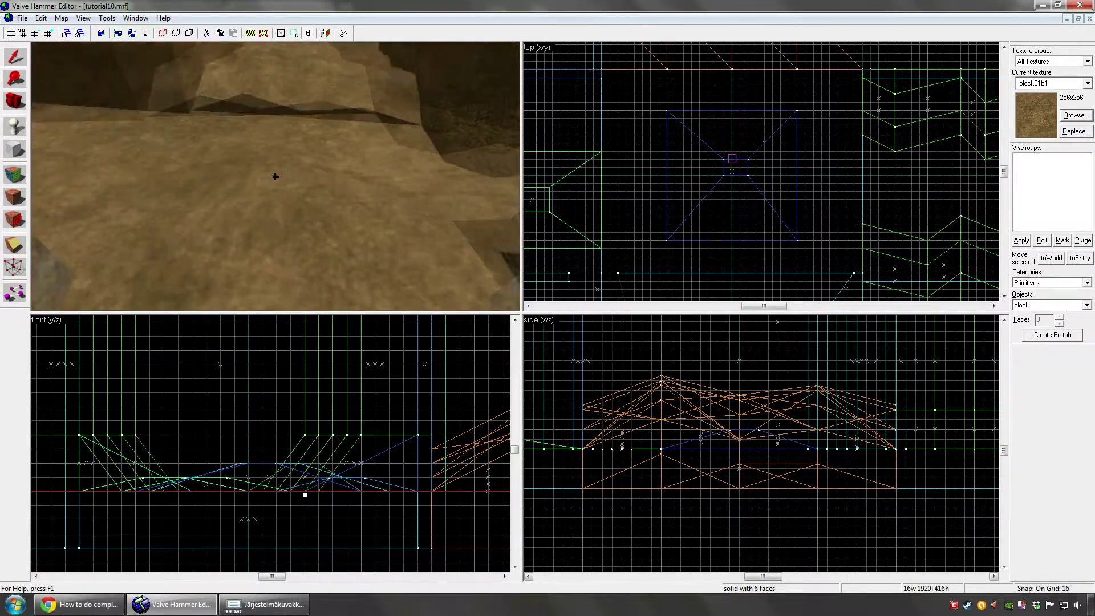
- Delete the 256 by 256 by 32 unit mound from the canyon floor
{"action": "left_click", "coordinate": [277, 180]}
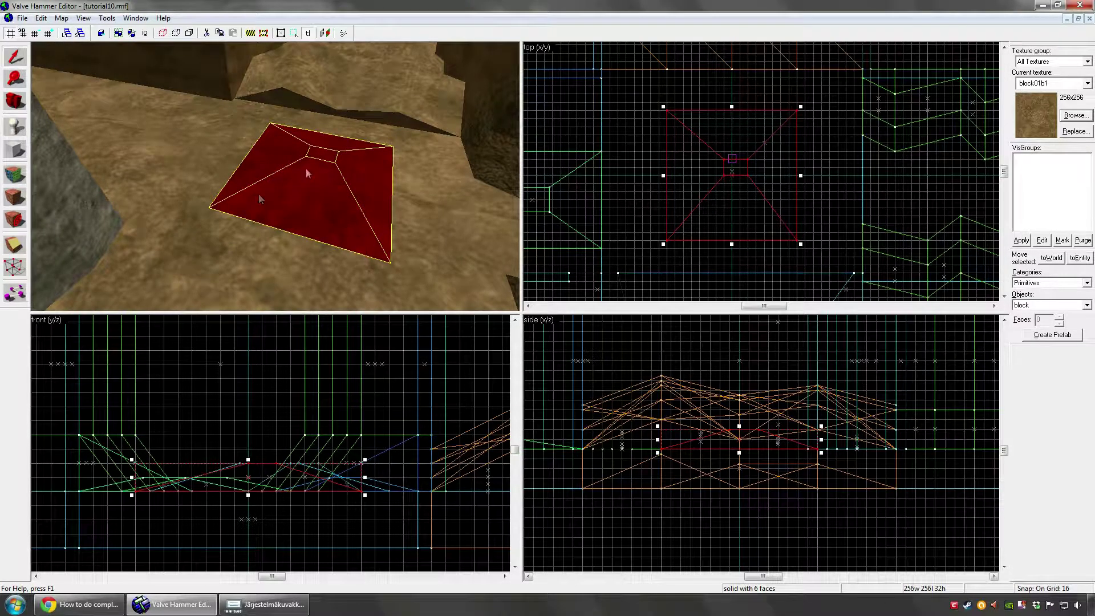
{"action": "key", "text": "w"}
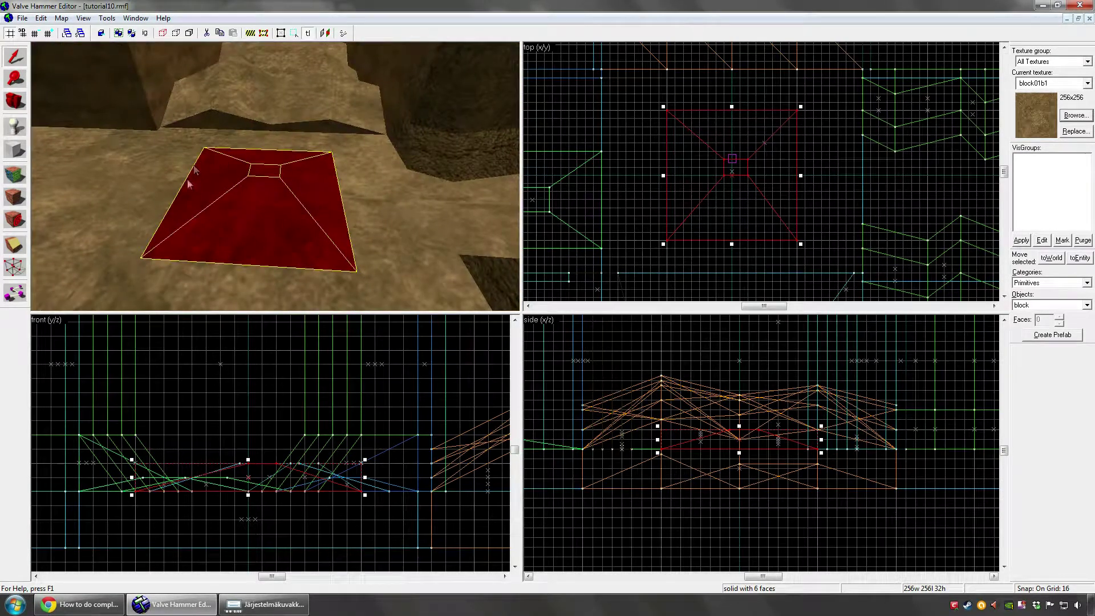
{"action": "key", "text": "z"}
{"action": "key", "text": "z"}
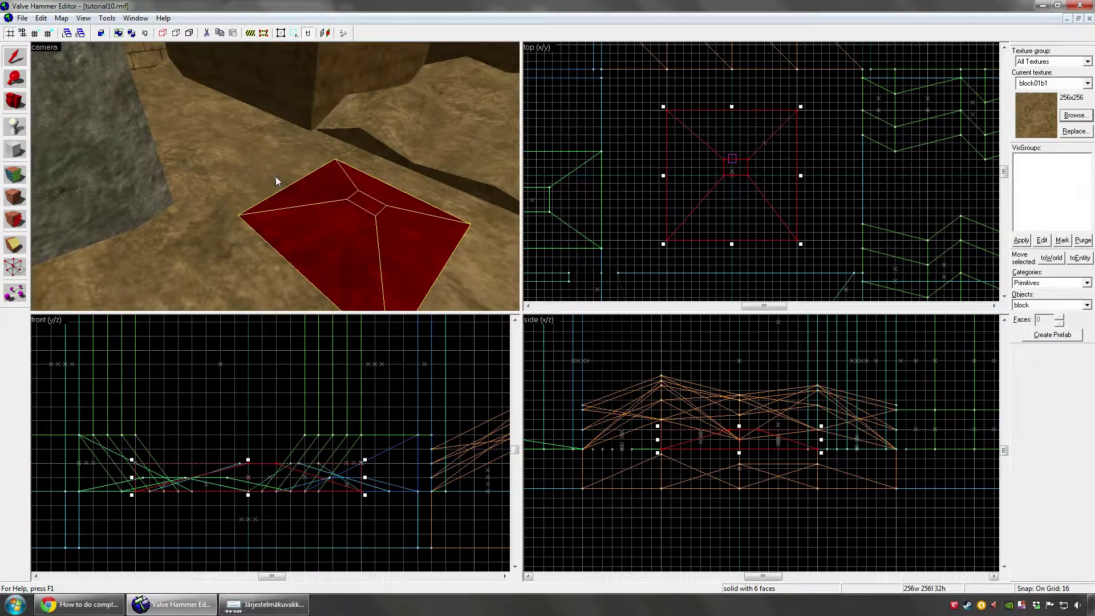
{"action": "left_click", "coordinate": [311, 171]}
{"action": "left_click", "coordinate": [320, 186]}
{"action": "key", "text": "Delete"}
- Examine how the corner mounds at the brick end wall of the passage meet the floor and side walls
{"action": "key", "text": "z"}
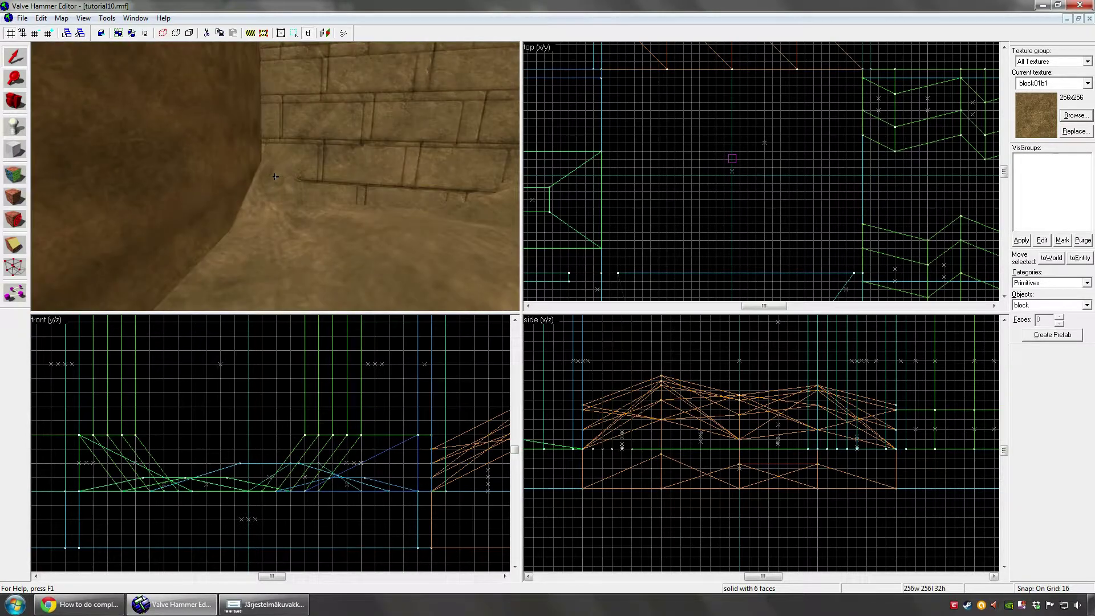
{"action": "key", "text": "ctrl+z"}
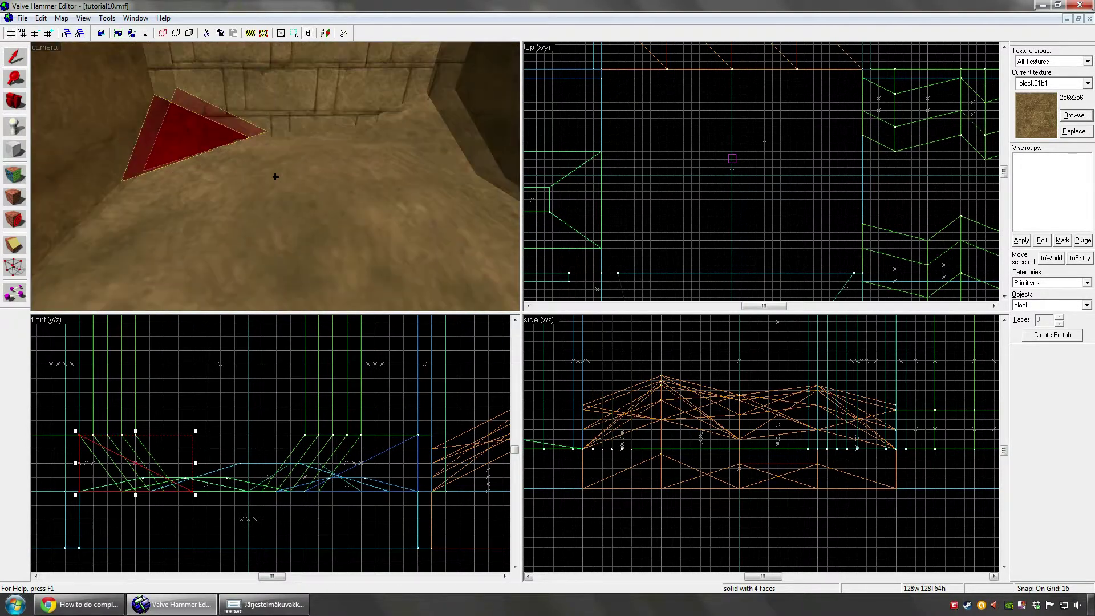
{"action": "left_click", "coordinate": [275, 176]}
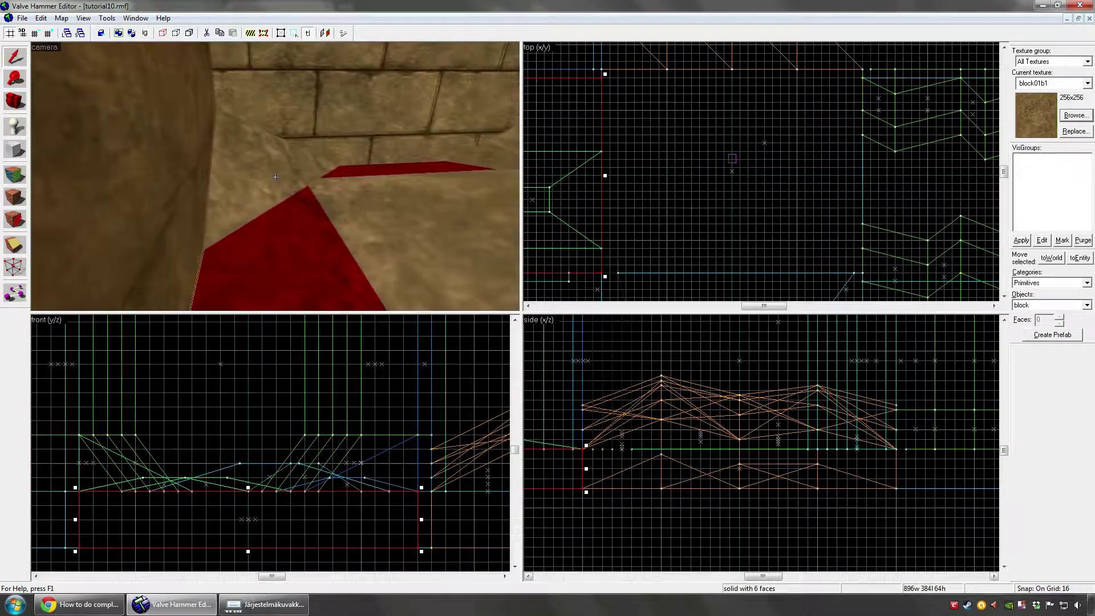
{"action": "left_click", "coordinate": [275, 177]}
{"action": "left_click", "coordinate": [275, 177]}
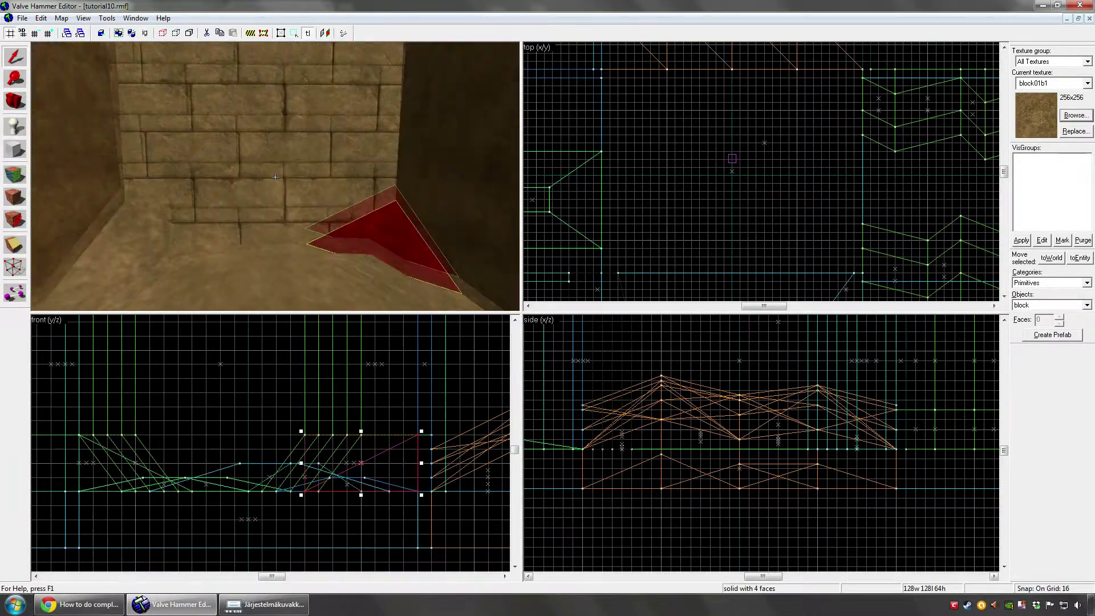
{"action": "left_click", "coordinate": [274, 177]}
{"action": "left_click", "coordinate": [275, 177]}
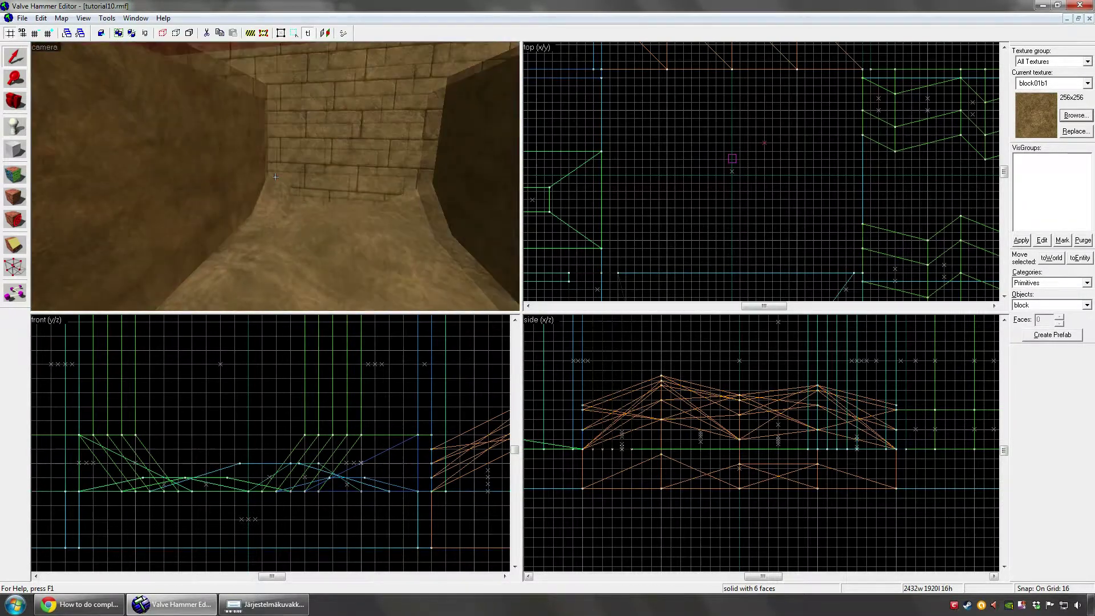
{"action": "key", "text": "w"}
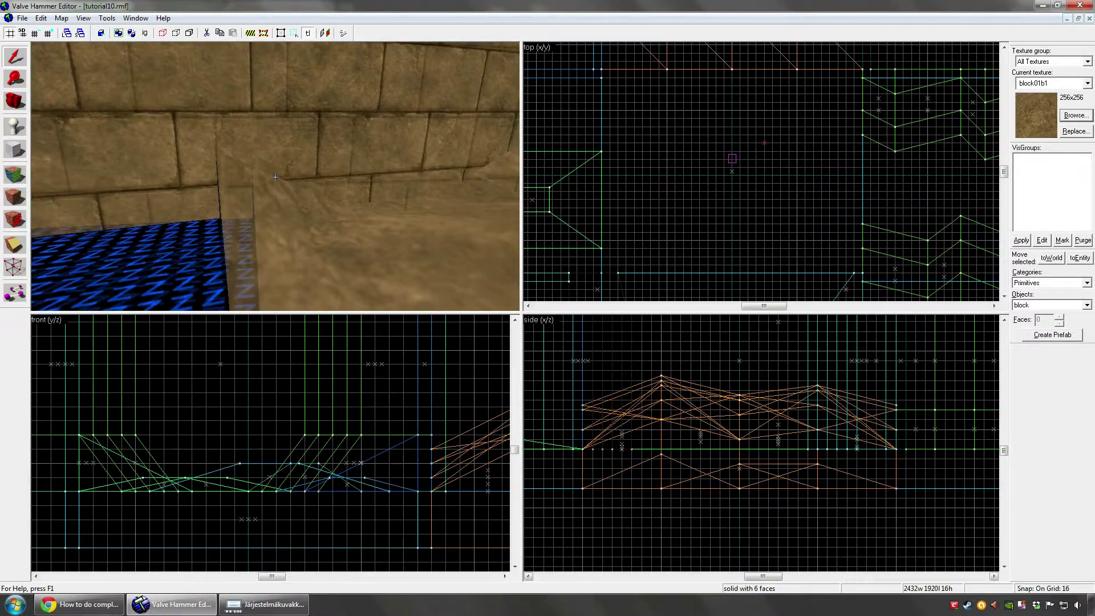
{"action": "key", "text": "d"}
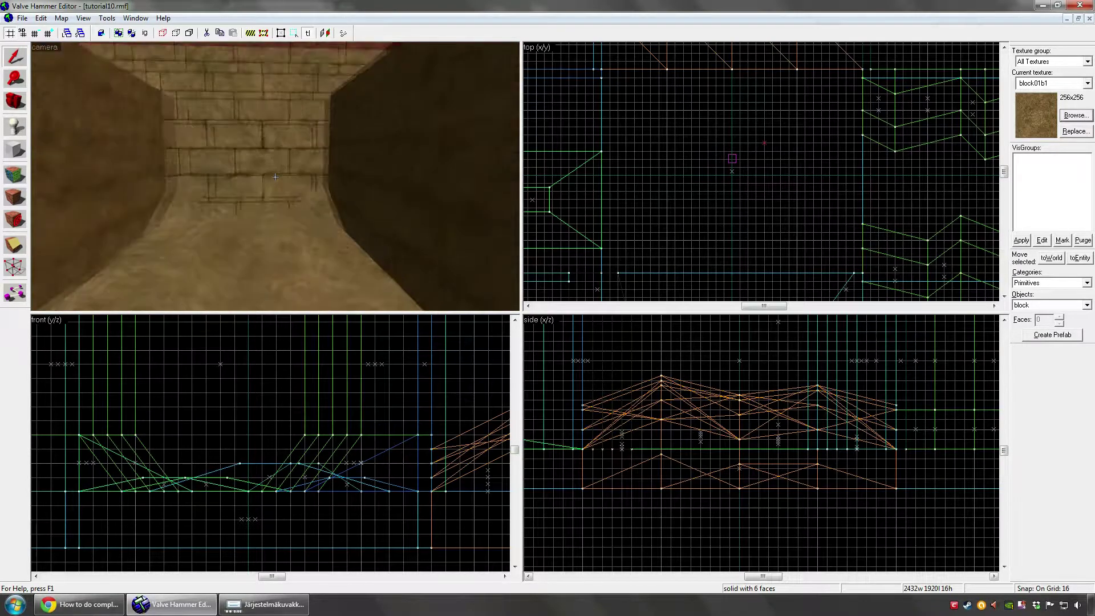
{"action": "left_click", "coordinate": [276, 177]}
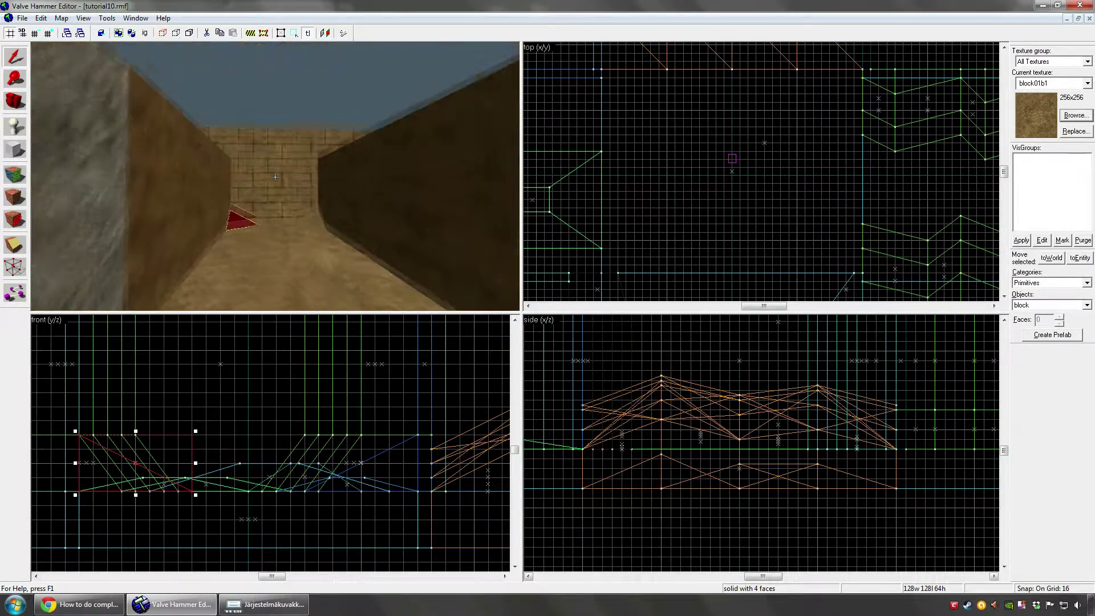
- Select the grouped triangular terrain in the neighbouring passage and the adjoining wall to examine how the terrain pieces fit together
{"action": "left_click", "coordinate": [276, 176]}
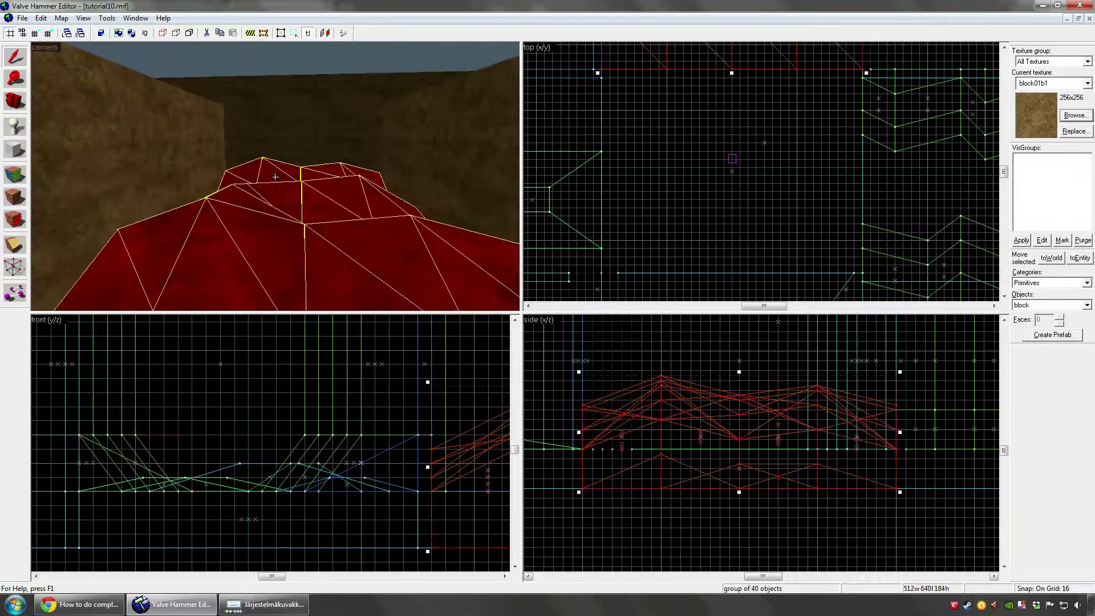
{"action": "left_click", "coordinate": [275, 177]}
{"action": "left_click", "coordinate": [275, 177]}
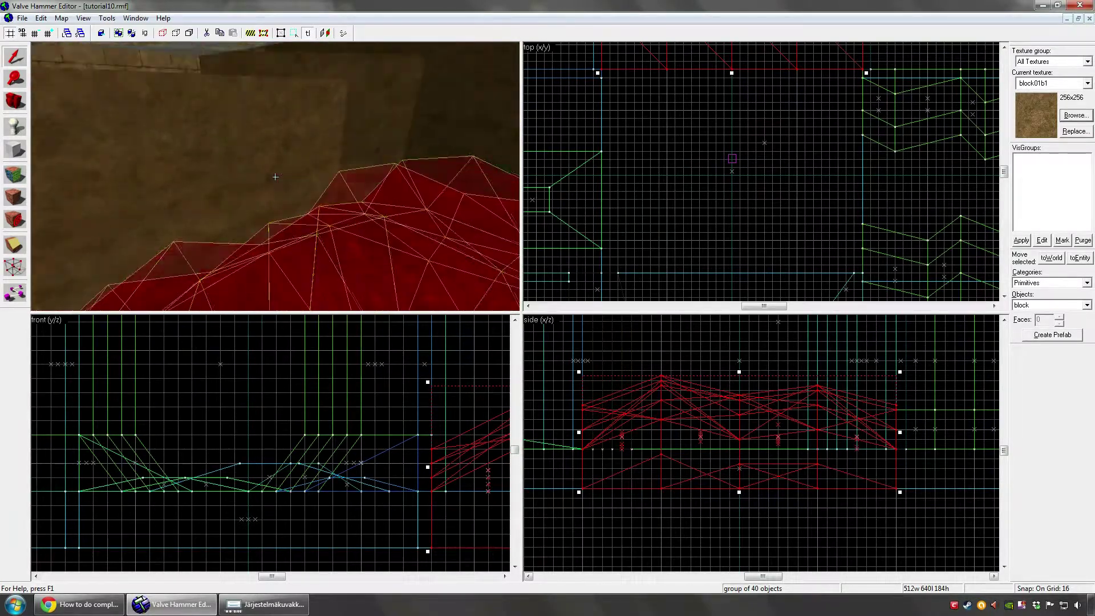
{"action": "left_click", "coordinate": [275, 177]}
{"action": "left_click", "coordinate": [275, 176]}
{"action": "key", "text": "s"}
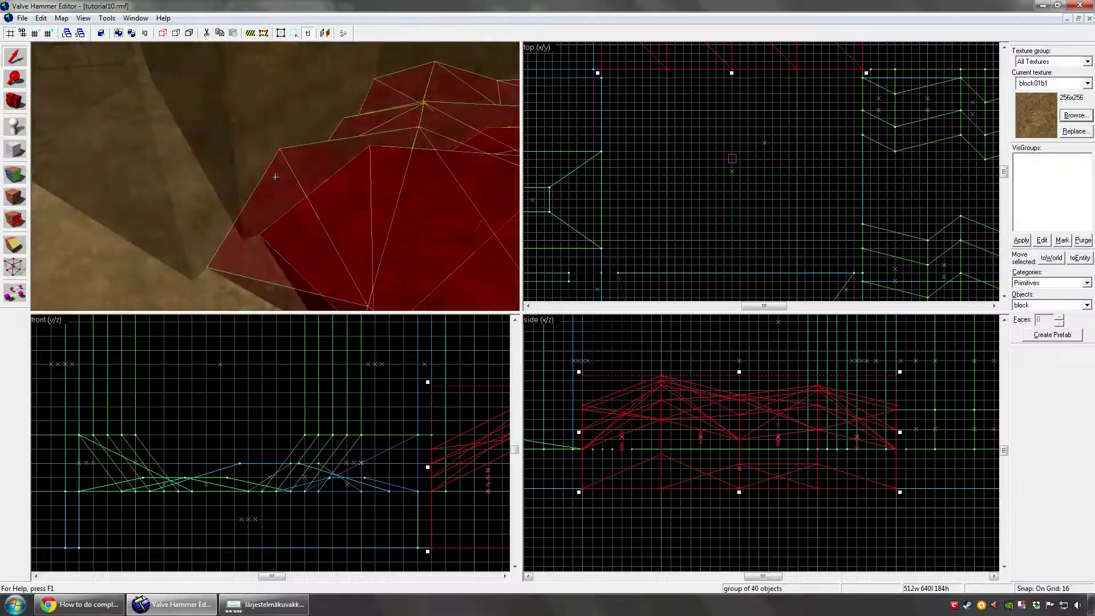
{"action": "key", "text": "s"}
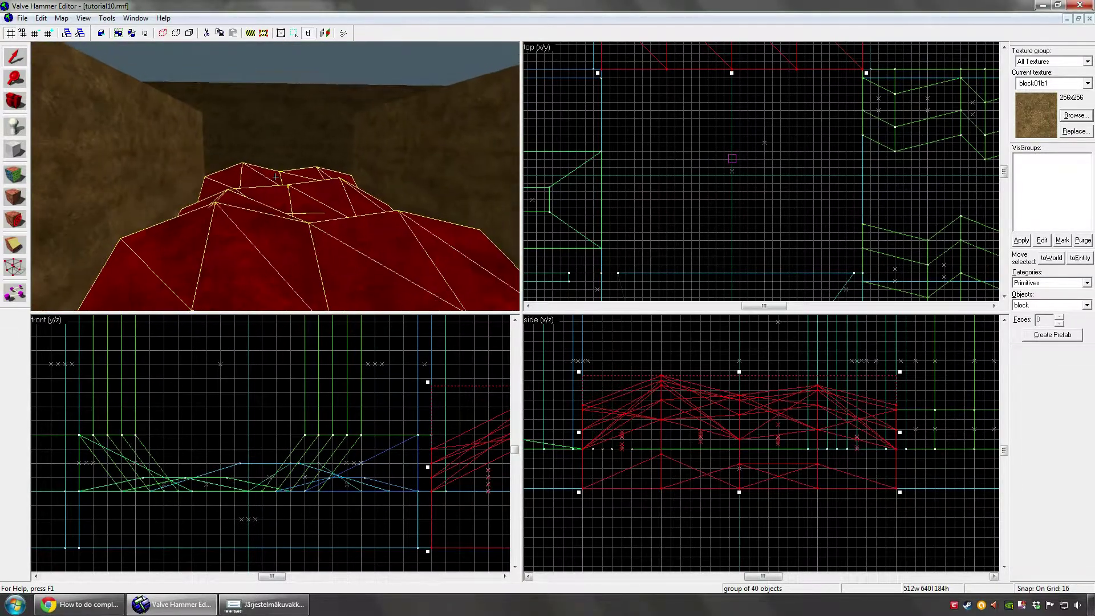
{"action": "key", "text": "s"}
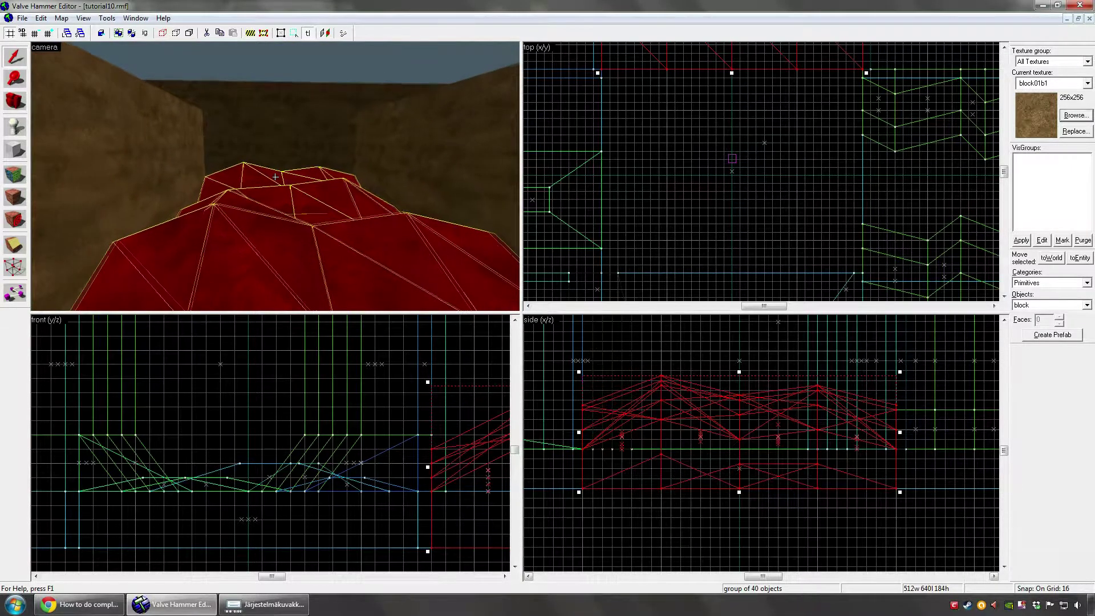
{"action": "key", "text": "s"}
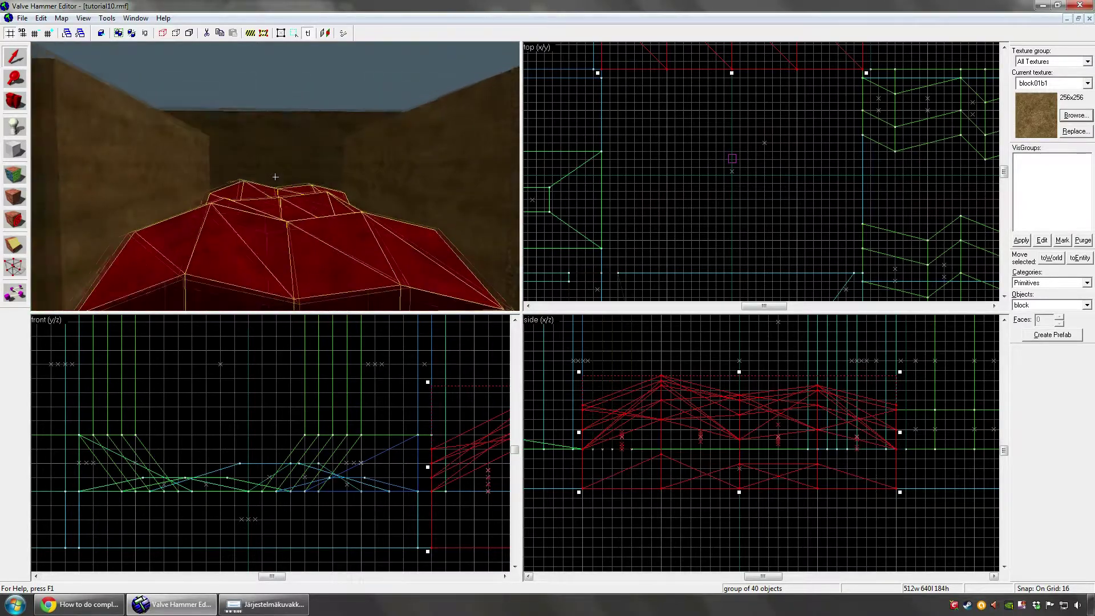
{"action": "key", "text": "s"}
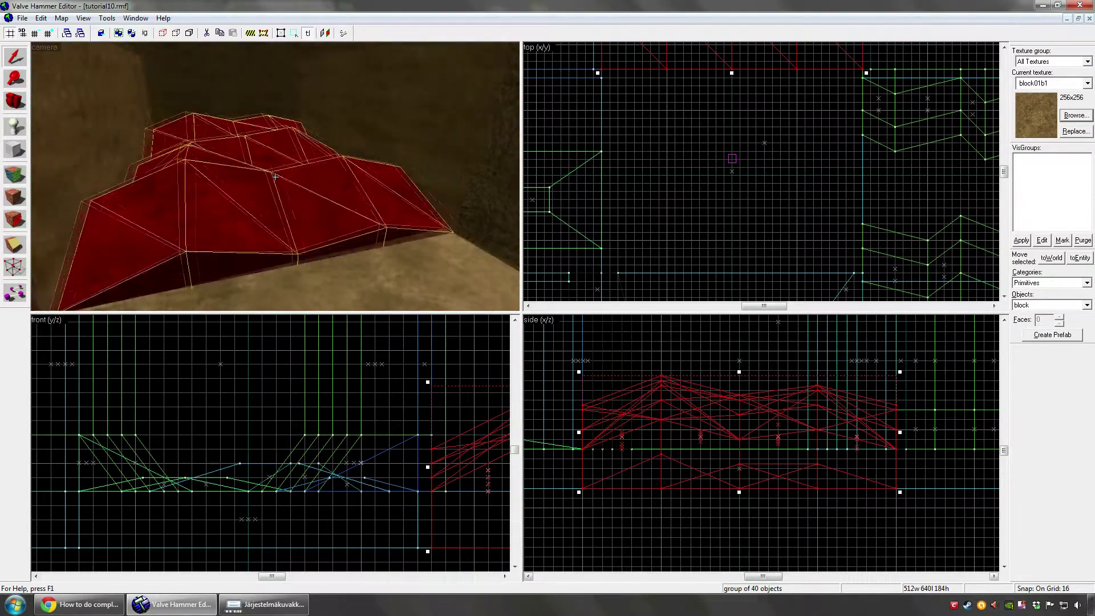
{"action": "left_click", "coordinate": [275, 177]}
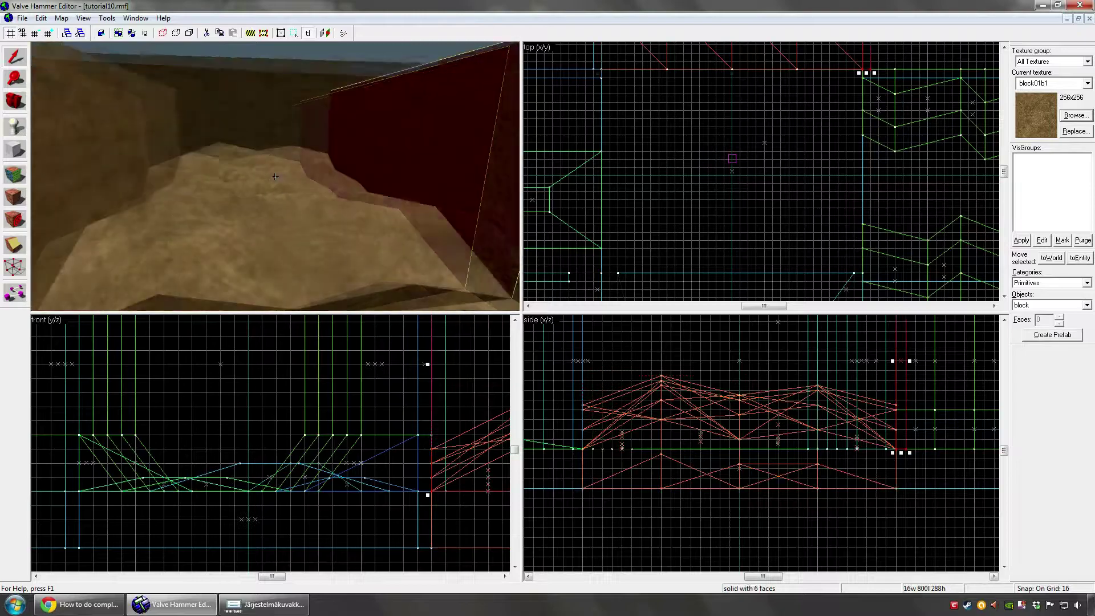
{"action": "key", "text": "w"}
{"action": "key", "text": "w"}
{"action": "key", "text": "z"}
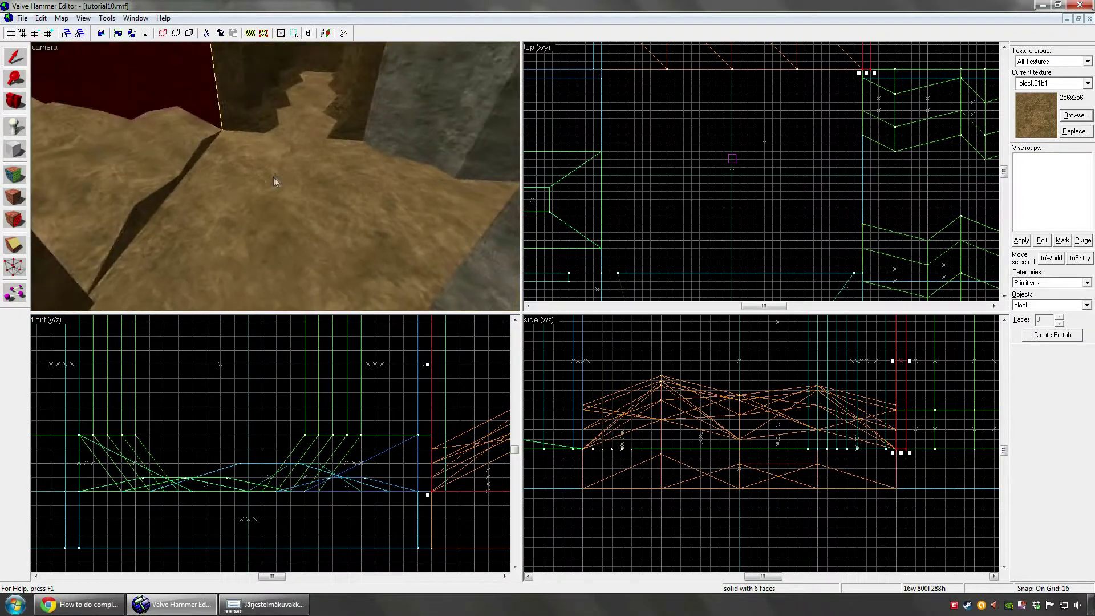
- Create a 128 by 128 by 64 unit block with the NULL texture on the canyon floor
{"action": "left_click", "coordinate": [15, 150]}
{"action": "left_click", "coordinate": [1077, 114]}
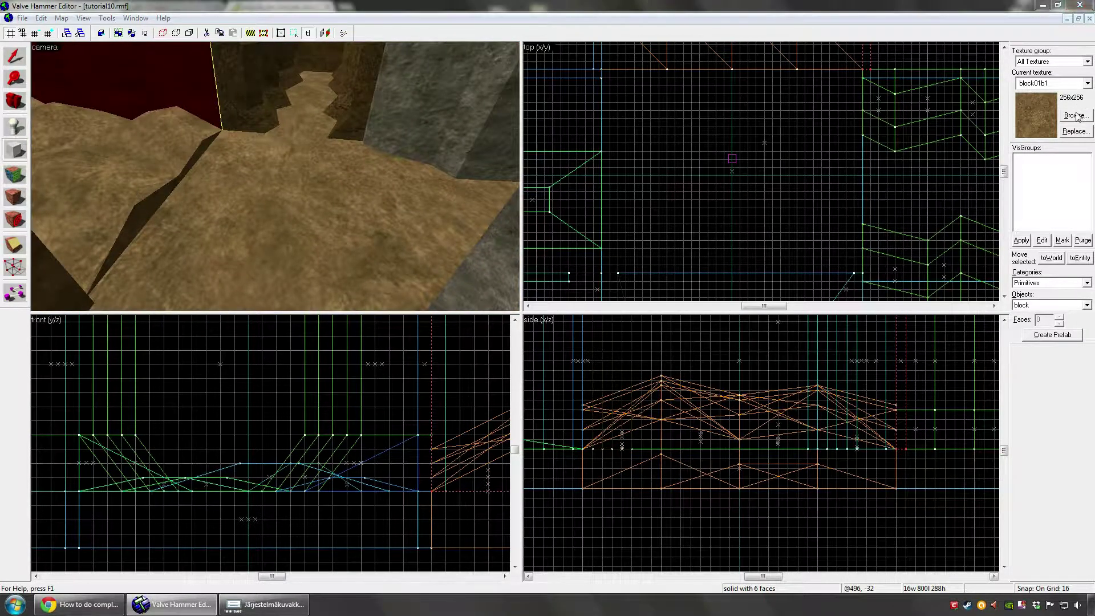
{"action": "type", "text": "null"}
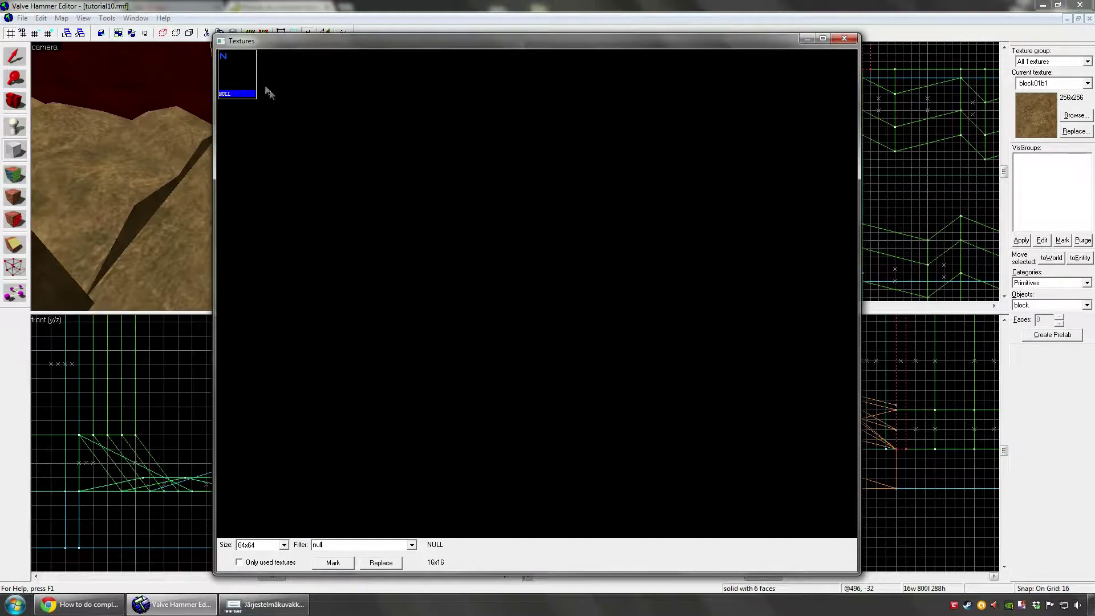
{"action": "double_click", "coordinate": [250, 77]}
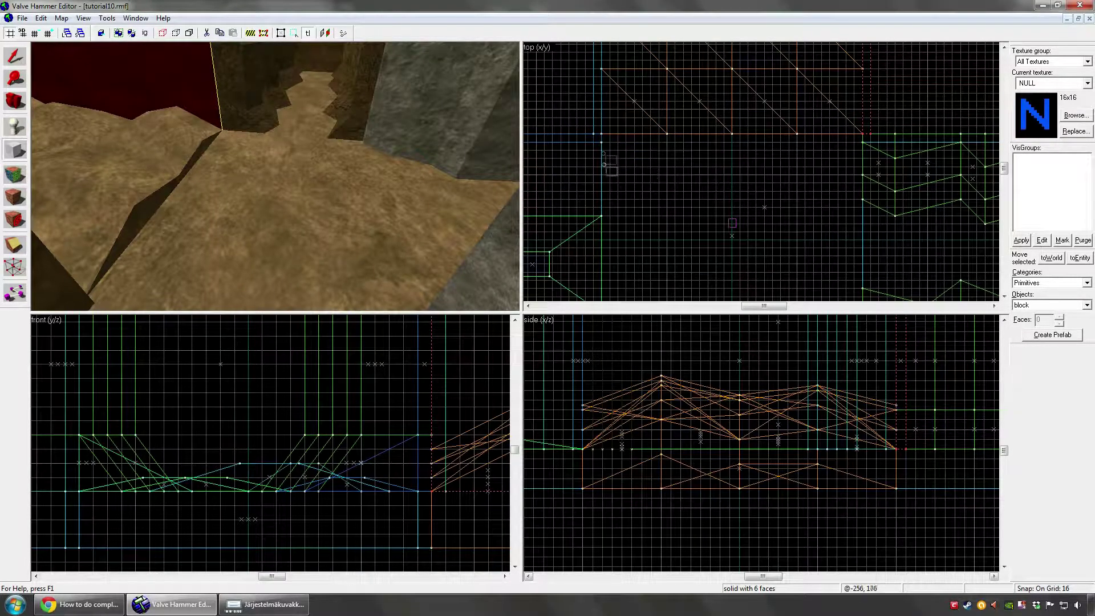
{"action": "scroll", "coordinate": [604, 164], "scroll_direction": "down", "scroll_amount": 3}
{"action": "left_click_drag", "start_coordinate": [604, 112], "coordinate": [665, 175]}
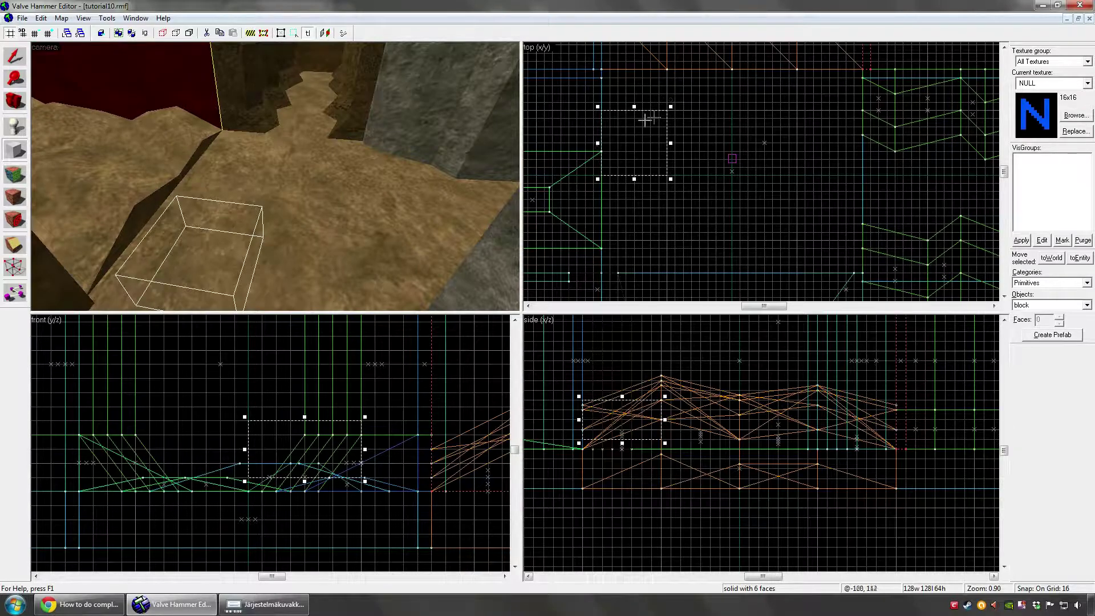
{"action": "right_click", "coordinate": [645, 119]}
{"action": "left_click", "coordinate": [664, 128]}
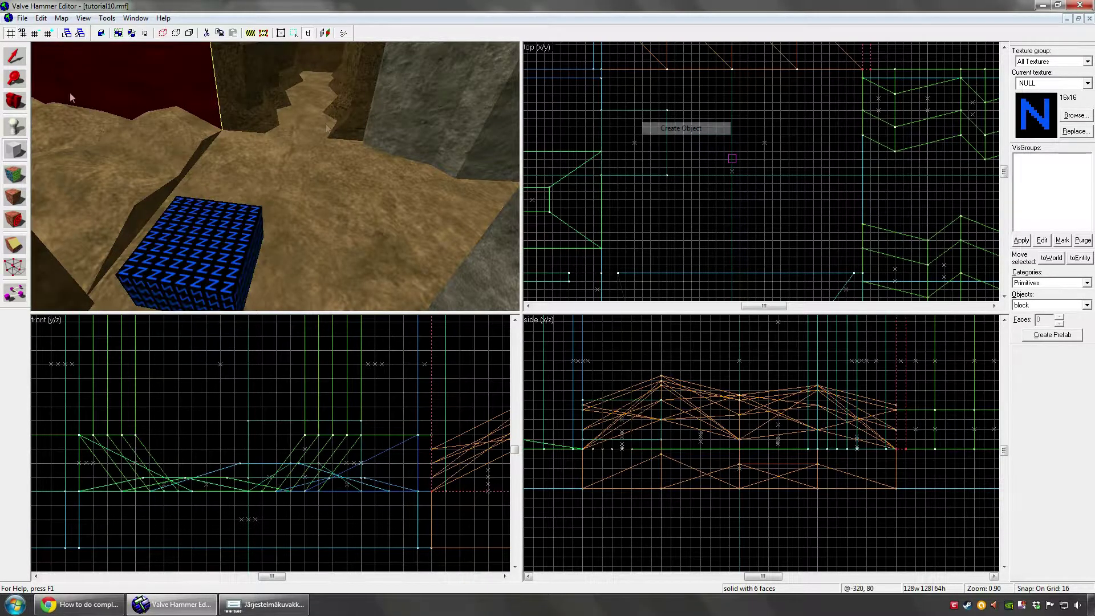
- Select the NULL block and move it 64 units across the floor into the corner of the open area
{"action": "left_click", "coordinate": [205, 246]}
{"action": "scroll", "coordinate": [701, 207], "scroll_direction": "down", "scroll_amount": 2}
{"action": "scroll", "coordinate": [702, 206], "scroll_direction": "up", "scroll_amount": 2}
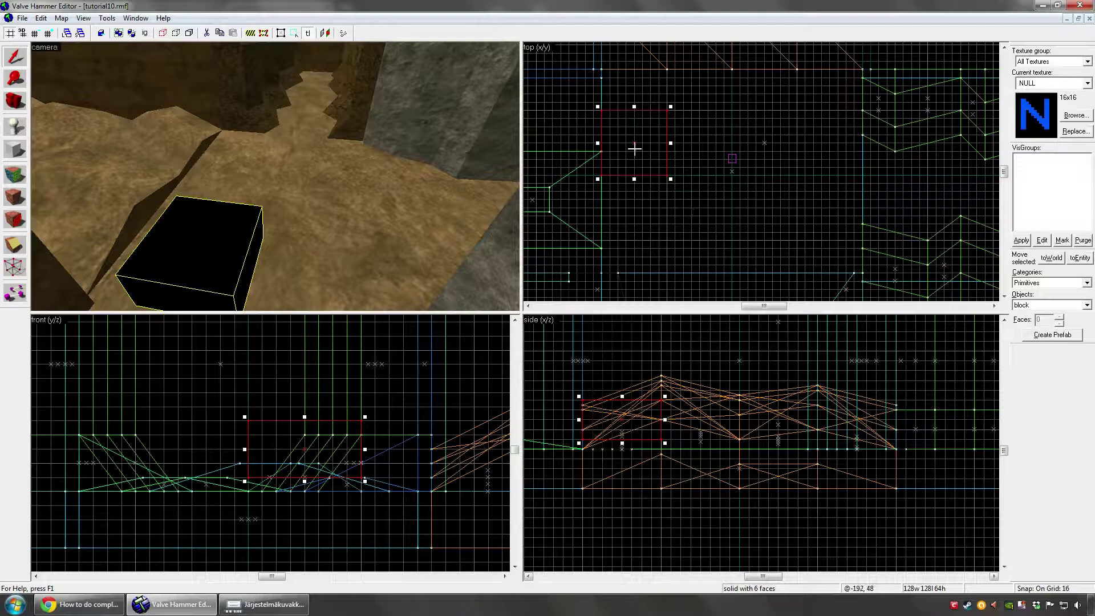
{"action": "left_click_drag", "start_coordinate": [634, 149], "coordinate": [635, 116]}
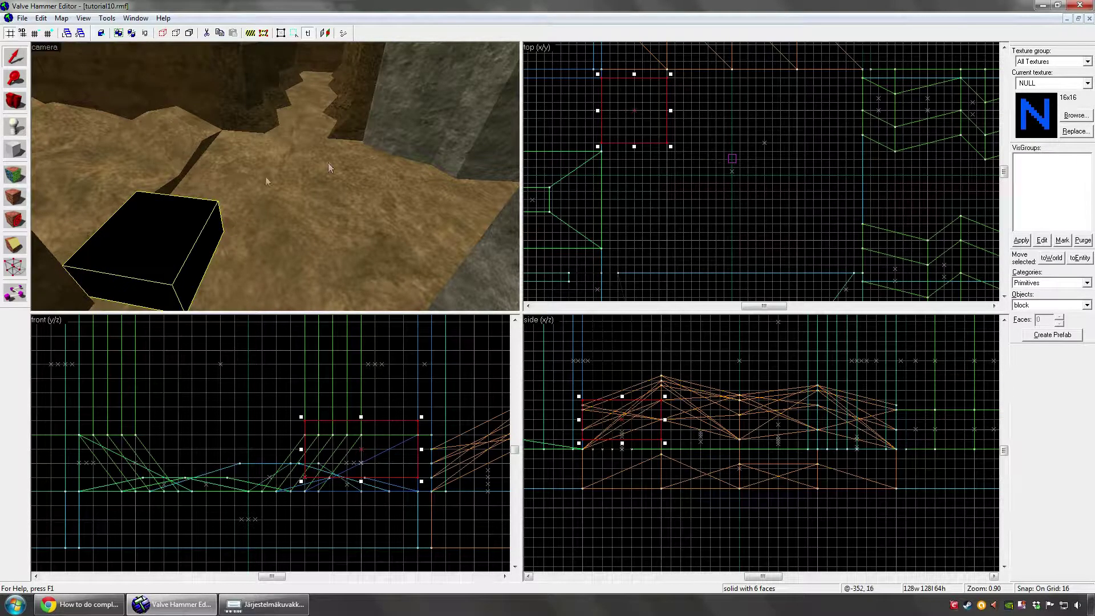
- Clip the block diagonally between opposite corners in the top view, keeping both triangular halves
{"action": "left_click_drag", "start_coordinate": [265, 181], "coordinate": [39, 199]}
{"action": "left_click", "coordinate": [15, 248]}
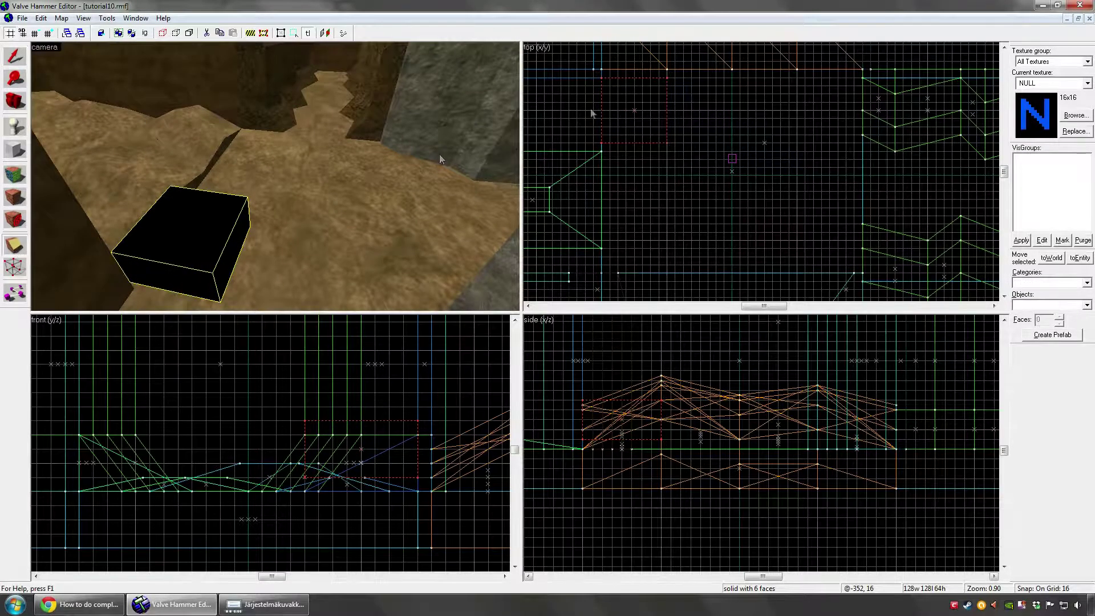
{"action": "left_click_drag", "start_coordinate": [601, 79], "coordinate": [668, 146]}
{"action": "key", "text": "Return"}
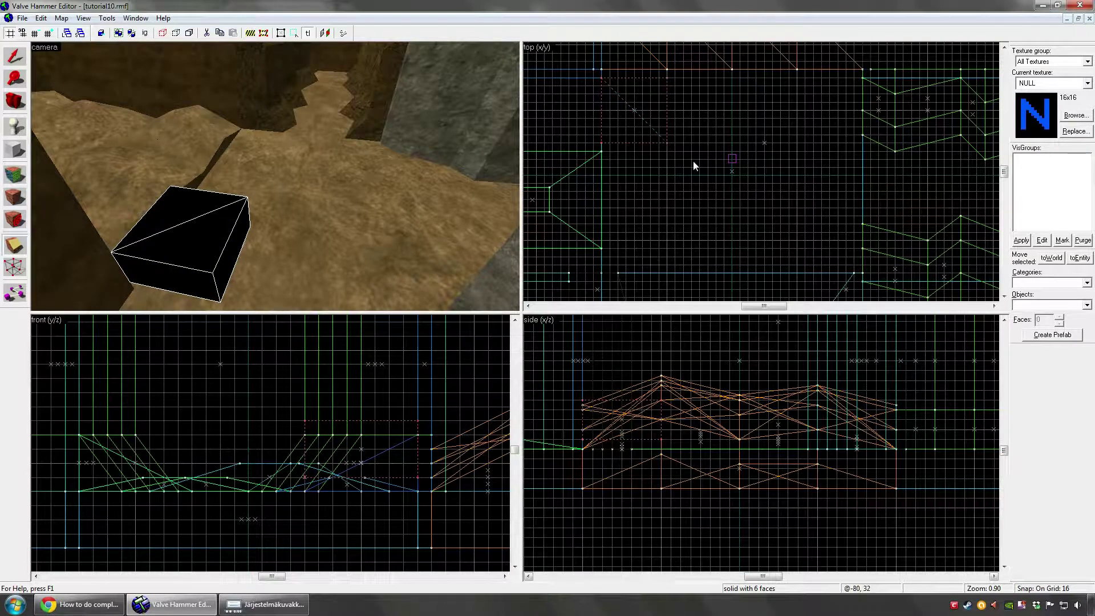
- Duplicate the split block into a four by three grid that covers 512 by 384 units of the floor
{"action": "left_click", "coordinate": [8, 61]}
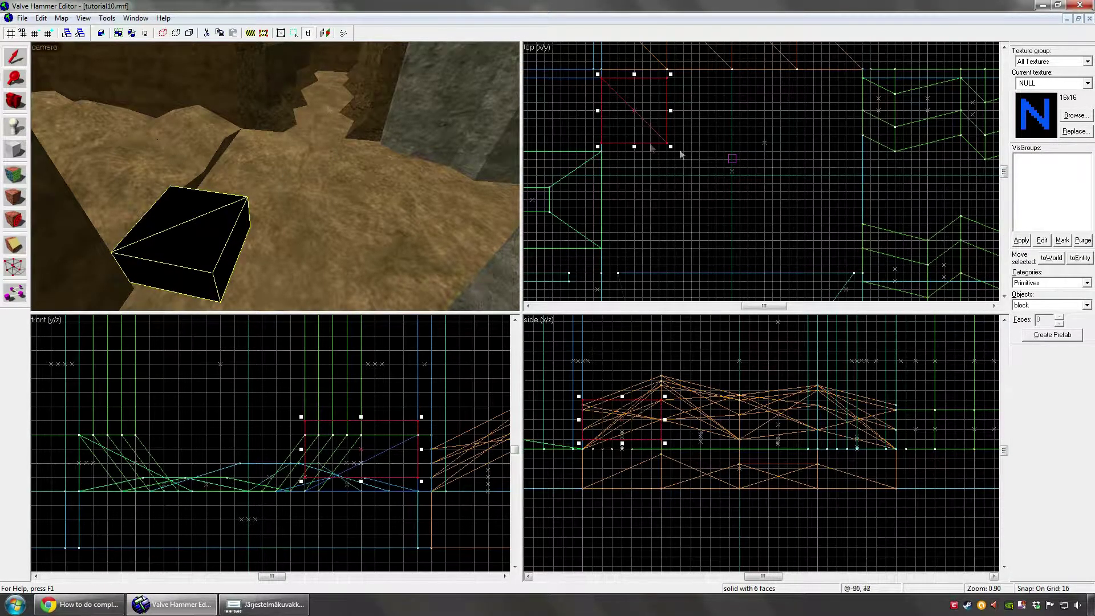
{"action": "left_click_drag", "start_coordinate": [627, 112], "coordinate": [646, 238]}
{"action": "mouse_move", "coordinate": [646, 237]}
{"action": "left_mouse_down"}
{"action": "mouse_move", "coordinate": [697, 234]}
{"action": "mouse_move", "coordinate": [687, 235]}
{"action": "left_mouse_up"}
{"action": "mouse_move", "coordinate": [687, 236]}
{"action": "left_mouse_down", "text": "shift"}
{"action": "mouse_move", "coordinate": [819, 236]}
{"action": "mouse_move", "coordinate": [810, 235]}
{"action": "left_mouse_up", "text": "shift"}
- Select all 24 triangular NULL pieces of the grid and group them into one object
{"action": "left_click", "coordinate": [305, 117], "text": "ctrl"}
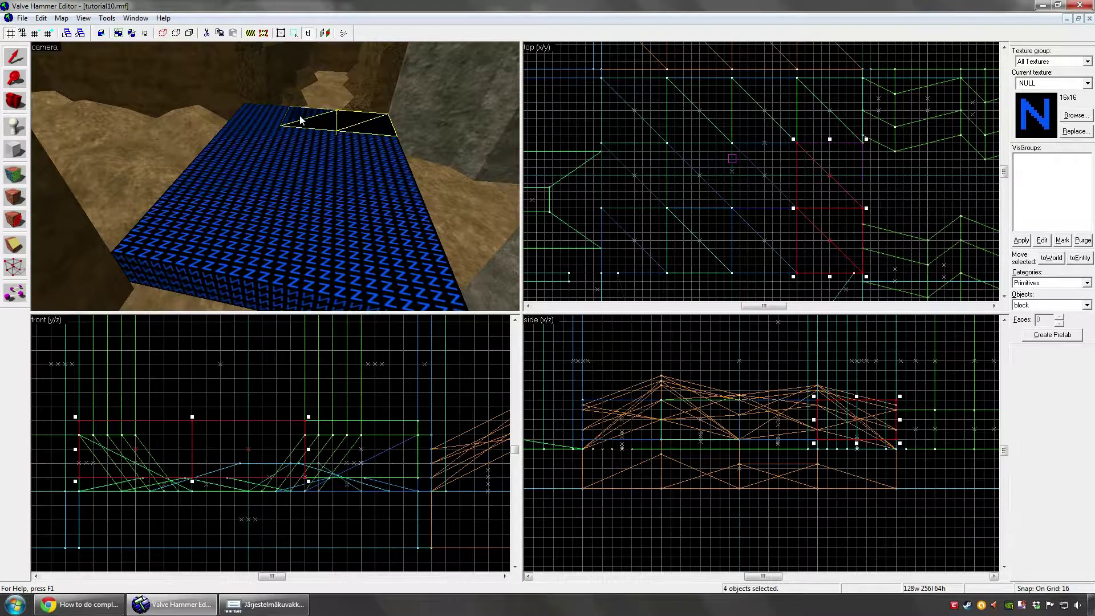
{"action": "left_click", "coordinate": [259, 114], "text": "ctrl"}
{"action": "left_click", "coordinate": [247, 139], "text": "ctrl"}
{"action": "left_click", "coordinate": [245, 133], "text": "ctrl"}
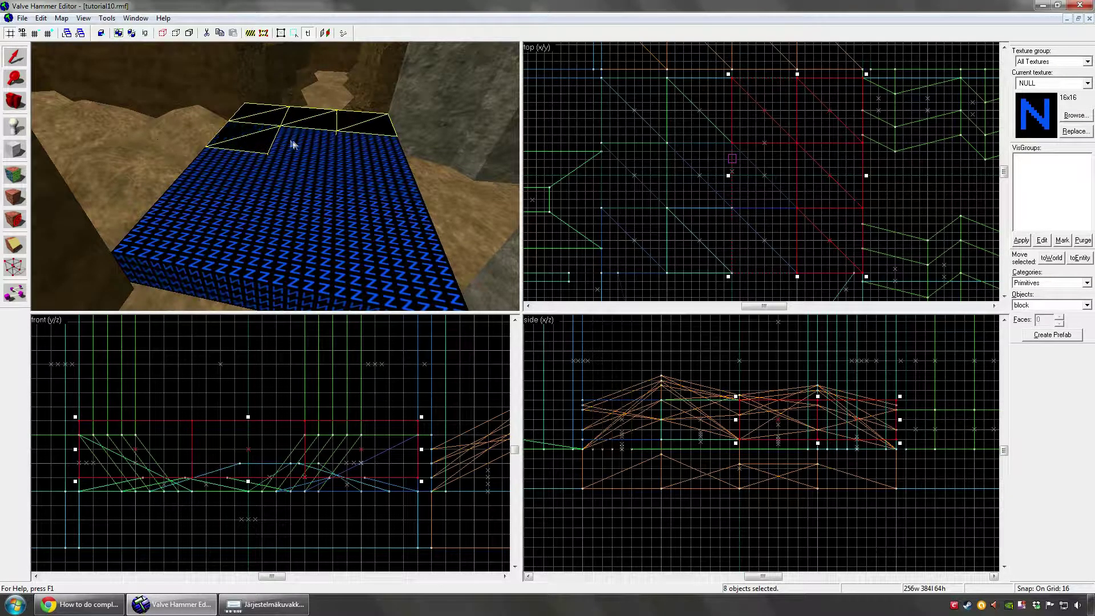
{"action": "left_click", "coordinate": [292, 141], "text": "ctrl"}
{"action": "left_click", "coordinate": [312, 149], "text": "ctrl"}
{"action": "left_click", "coordinate": [353, 143], "text": "ctrl"}
{"action": "left_click", "coordinate": [392, 150], "text": "ctrl"}
{"action": "left_click", "coordinate": [390, 187], "text": "ctrl"}
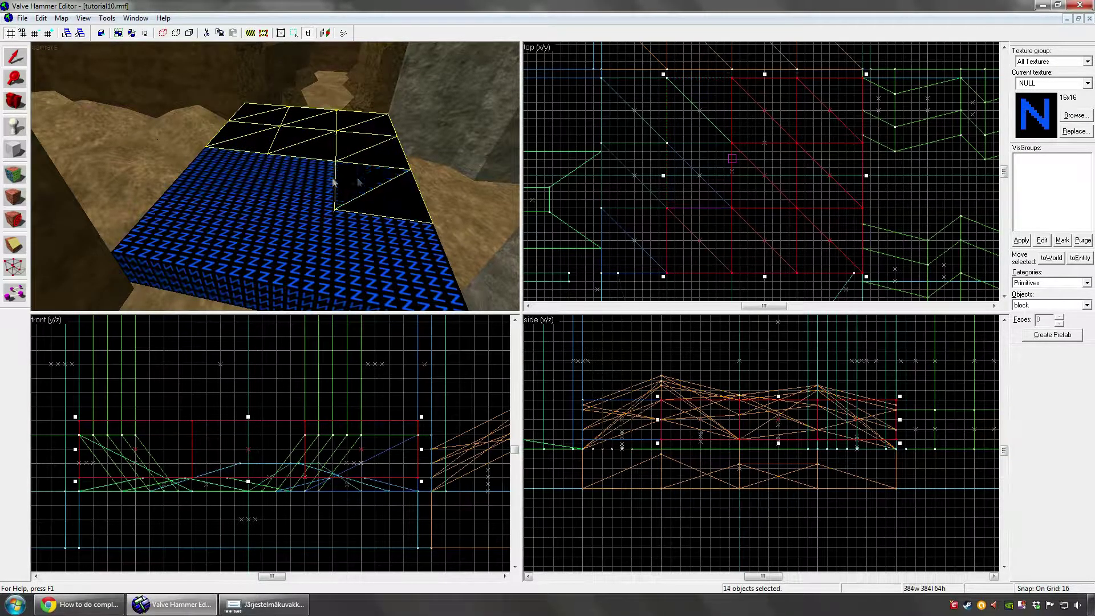
{"action": "left_click", "coordinate": [286, 176], "text": "ctrl"}
{"action": "left_click", "coordinate": [259, 184], "text": "ctrl"}
{"action": "left_click", "coordinate": [216, 175], "text": "ctrl"}
{"action": "left_click", "coordinate": [276, 174], "text": "ctrl"}
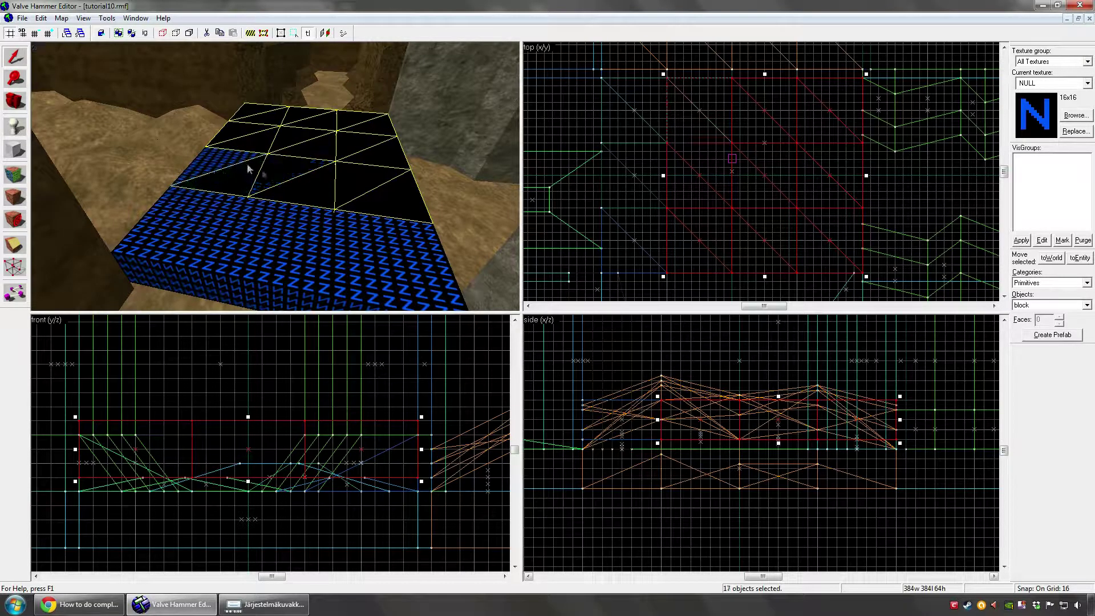
{"action": "left_click", "coordinate": [225, 166], "text": "ctrl"}
{"action": "left_click", "coordinate": [180, 213], "text": "ctrl"}
{"action": "left_click", "coordinate": [166, 236], "text": "ctrl"}
{"action": "left_click", "coordinate": [260, 229], "text": "ctrl"}
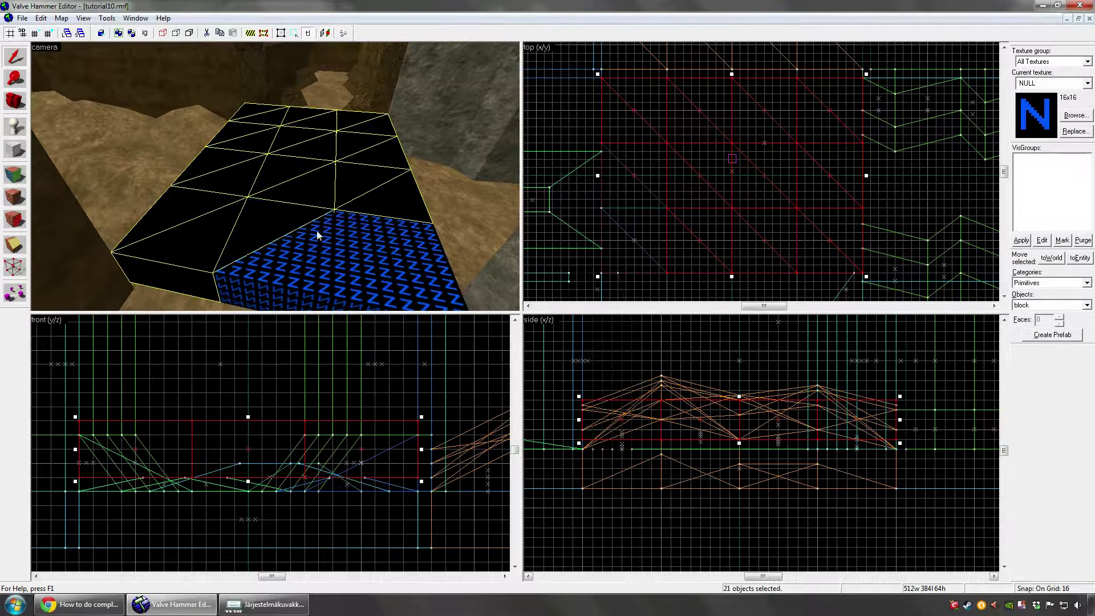
{"action": "left_click", "coordinate": [317, 234], "text": "ctrl"}
{"action": "left_click", "coordinate": [417, 264], "text": "ctrl"}
{"action": "left_click", "coordinate": [377, 245], "text": "ctrl"}
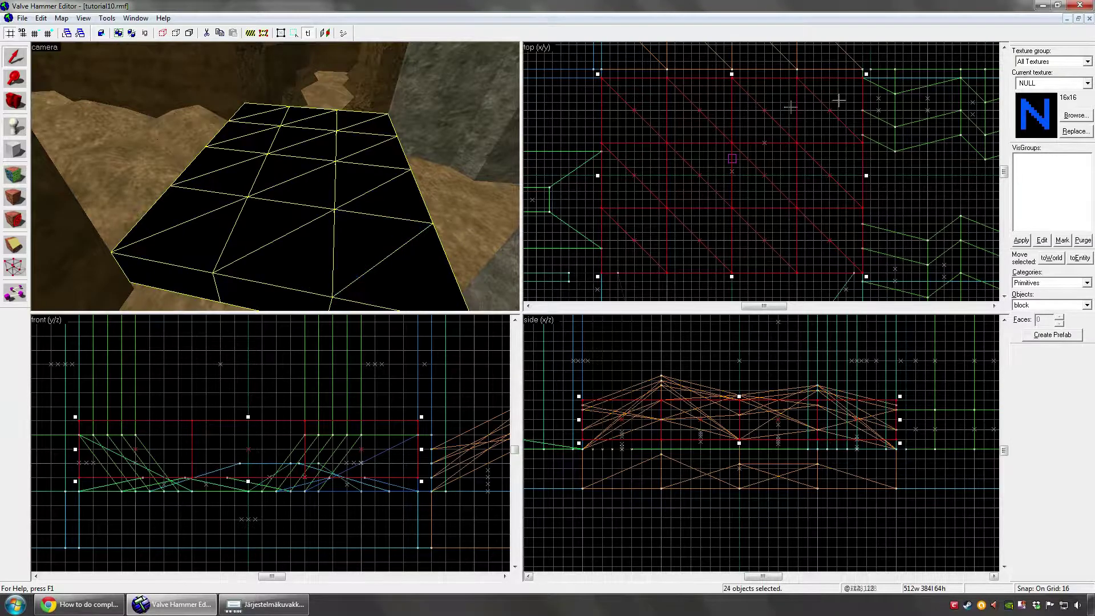
{"action": "key", "text": "z"}
{"action": "key", "text": "z"}
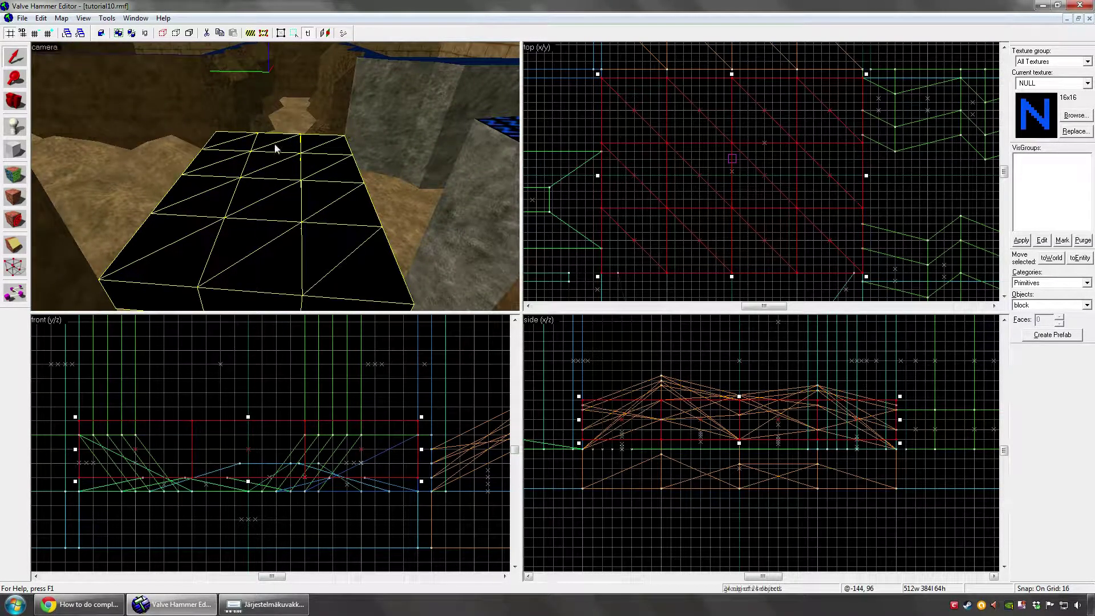
{"action": "left_click", "coordinate": [368, 111]}
{"action": "left_click", "coordinate": [320, 166]}
{"action": "key", "text": "z"}
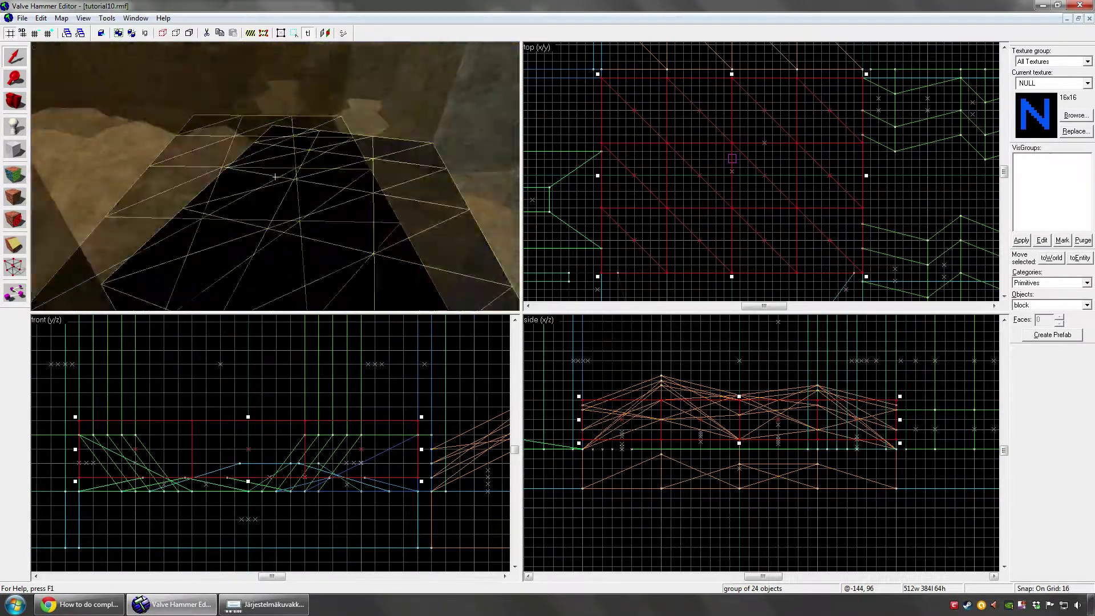
- Open the grouped grid for vertex editing and raise its first row of upper vertices by 32 units in the front view
{"action": "left_click", "coordinate": [275, 177]}
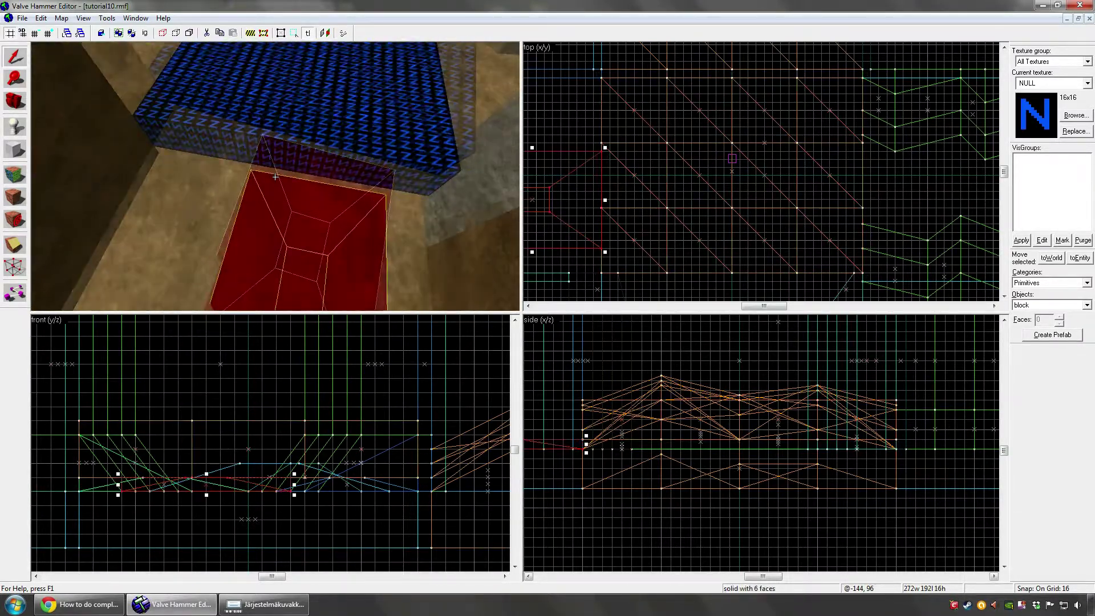
{"action": "left_click", "coordinate": [275, 177]}
{"action": "key", "text": "z"}
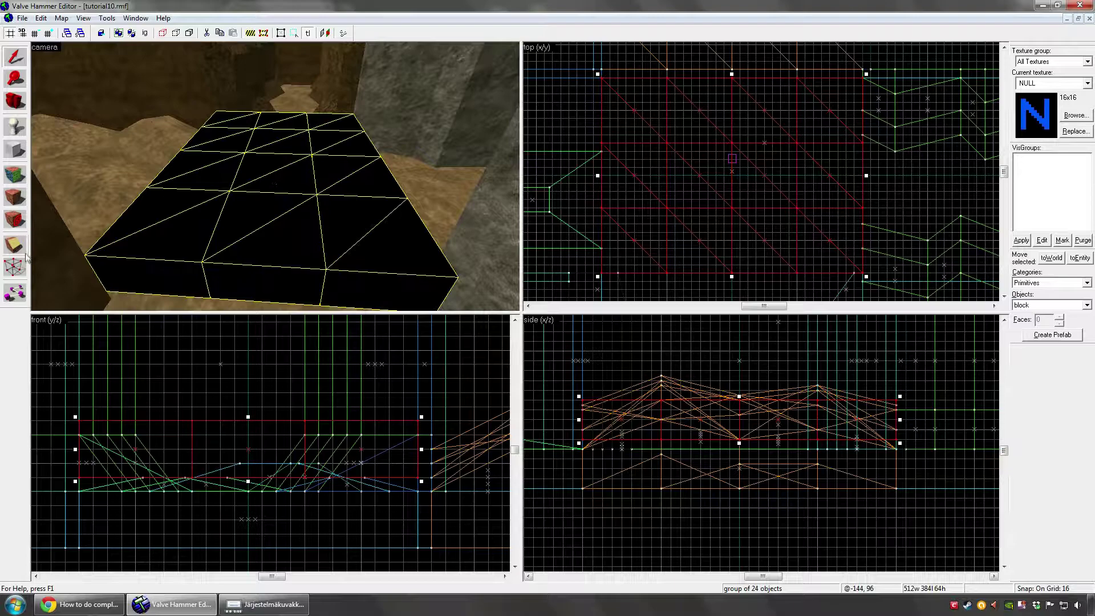
{"action": "left_click", "coordinate": [16, 267]}
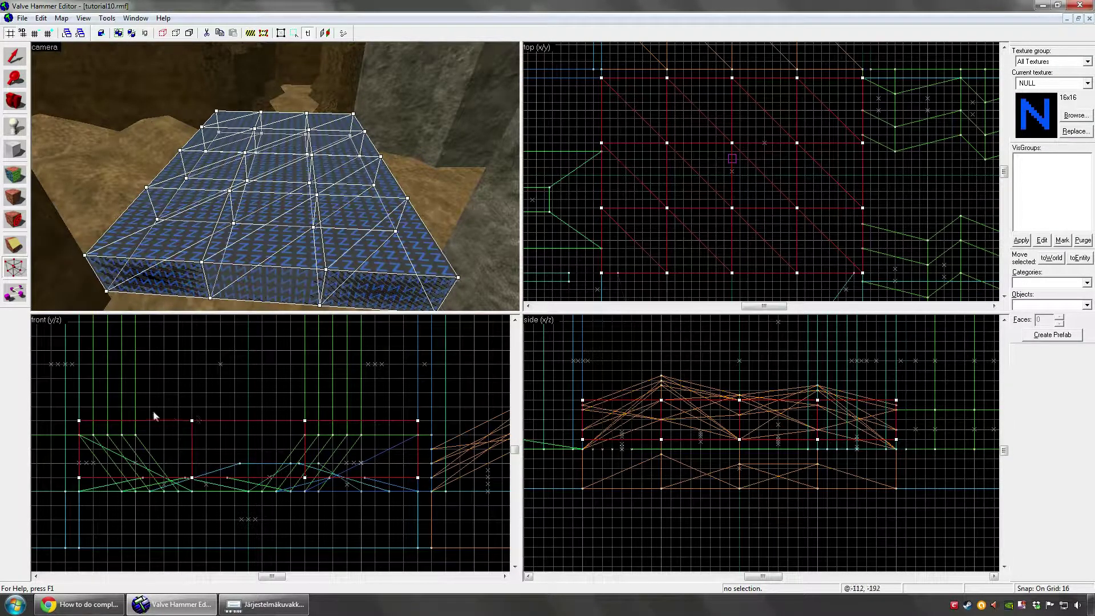
{"action": "key", "text": "Left"}
{"action": "key", "text": "Right"}
{"action": "left_click_drag", "start_coordinate": [65, 406], "coordinate": [146, 450]}
{"action": "left_click", "coordinate": [78, 421]}
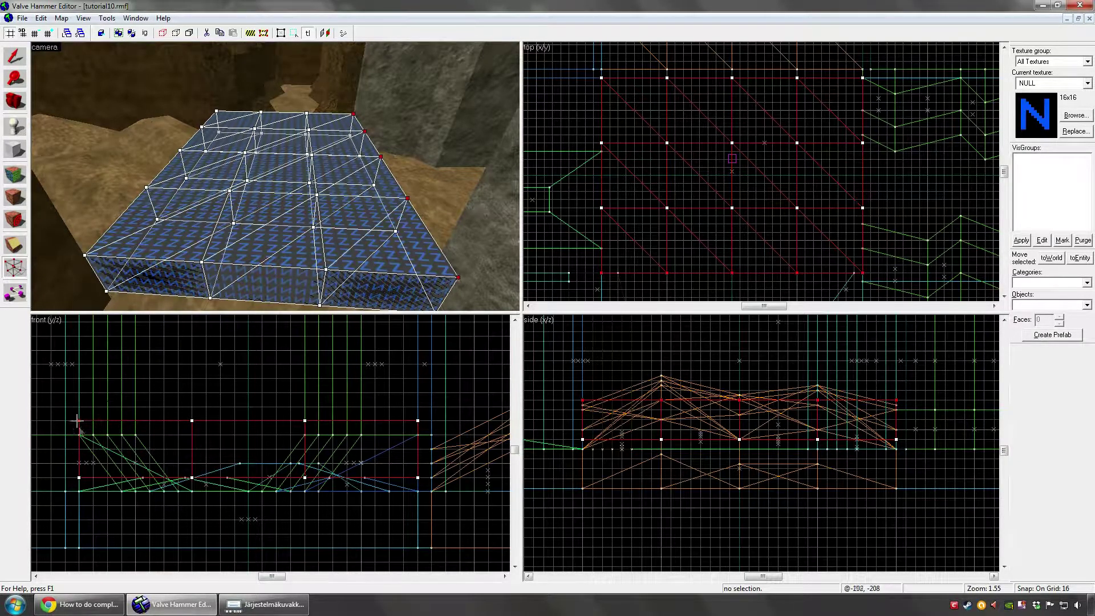
{"action": "left_click_drag", "start_coordinate": [78, 420], "coordinate": [79, 393]}
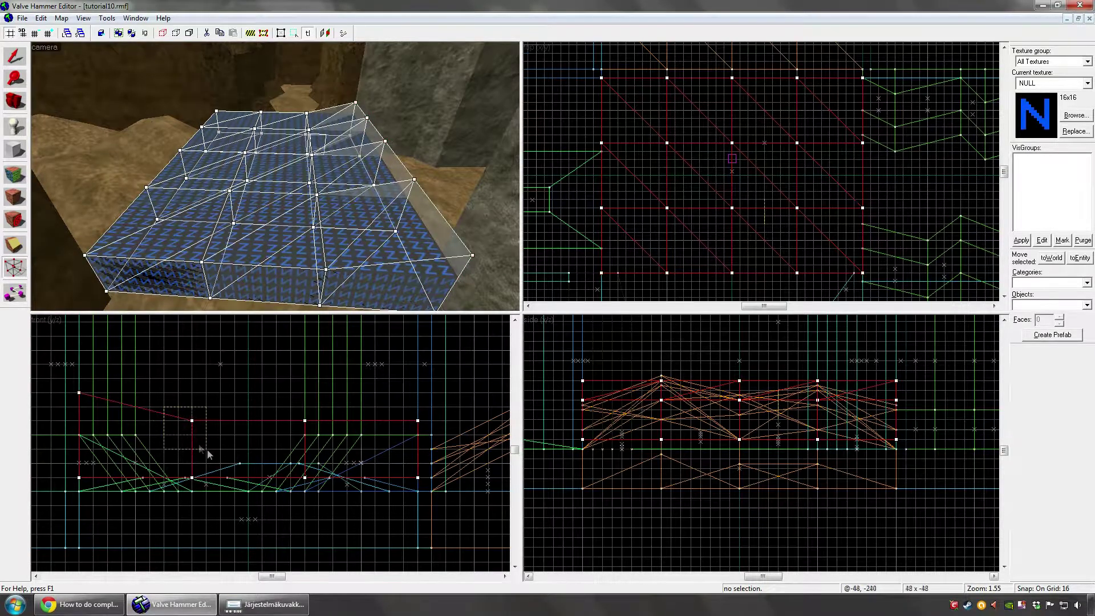
- Lower the second row of upper vertices by 16 units, raise the third by 16 and lower the fourth by 32
{"action": "left_click", "coordinate": [192, 421]}
{"action": "left_click_drag", "start_coordinate": [192, 421], "coordinate": [191, 435]}
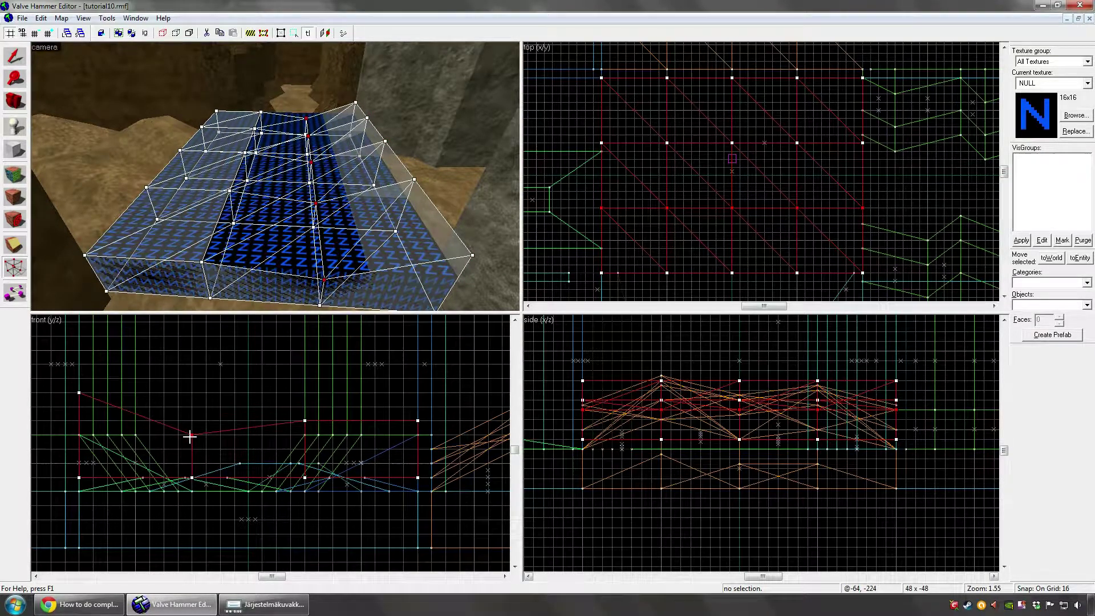
{"action": "left_click", "coordinate": [305, 420]}
{"action": "left_click_drag", "start_coordinate": [305, 418], "coordinate": [305, 408]}
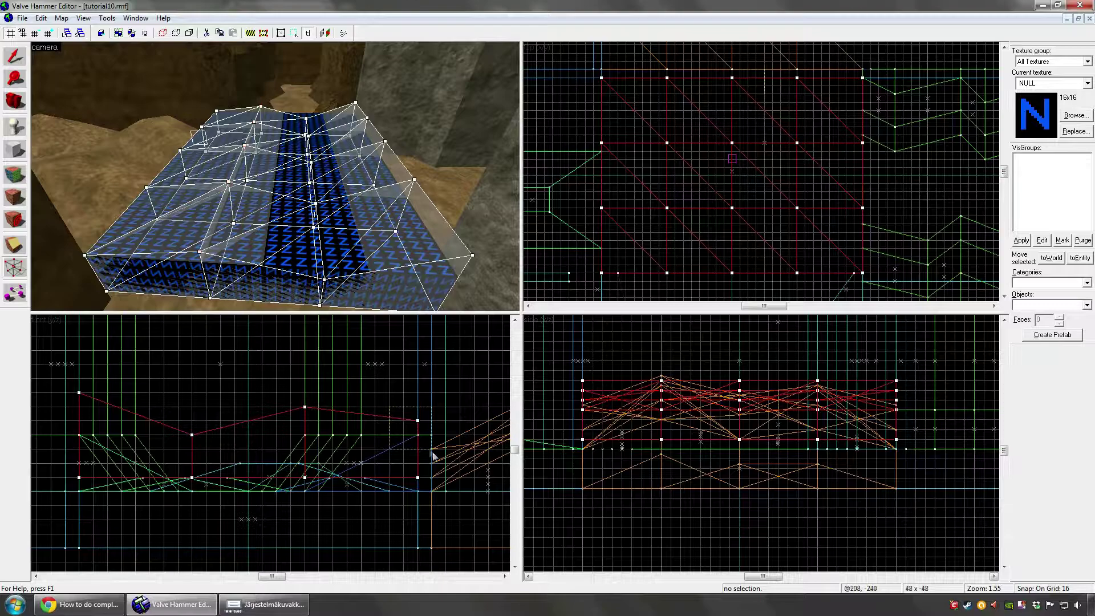
{"action": "mouse_move", "coordinate": [420, 423]}
{"action": "left_mouse_down"}
{"action": "mouse_move", "coordinate": [412, 456]}
{"action": "mouse_move", "coordinate": [411, 443]}
{"action": "left_mouse_up"}
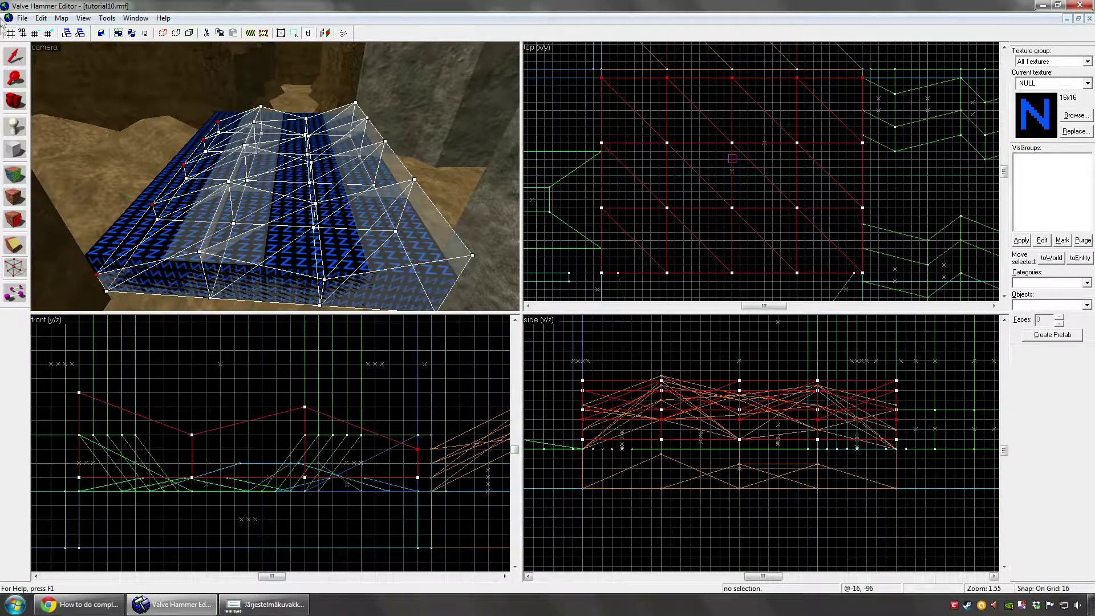
- Reselect the grid for vertex editing and raise its second column of upper vertices by 32 units in the side view
{"action": "left_click", "coordinate": [14, 56]}
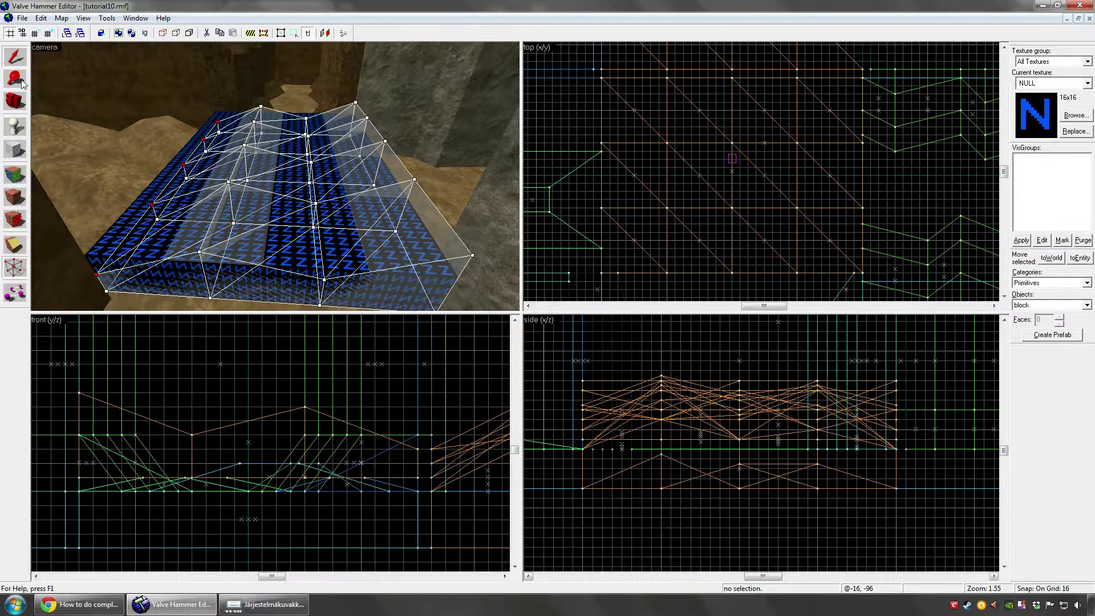
{"action": "left_click", "coordinate": [231, 208]}
{"action": "left_click", "coordinate": [14, 267]}
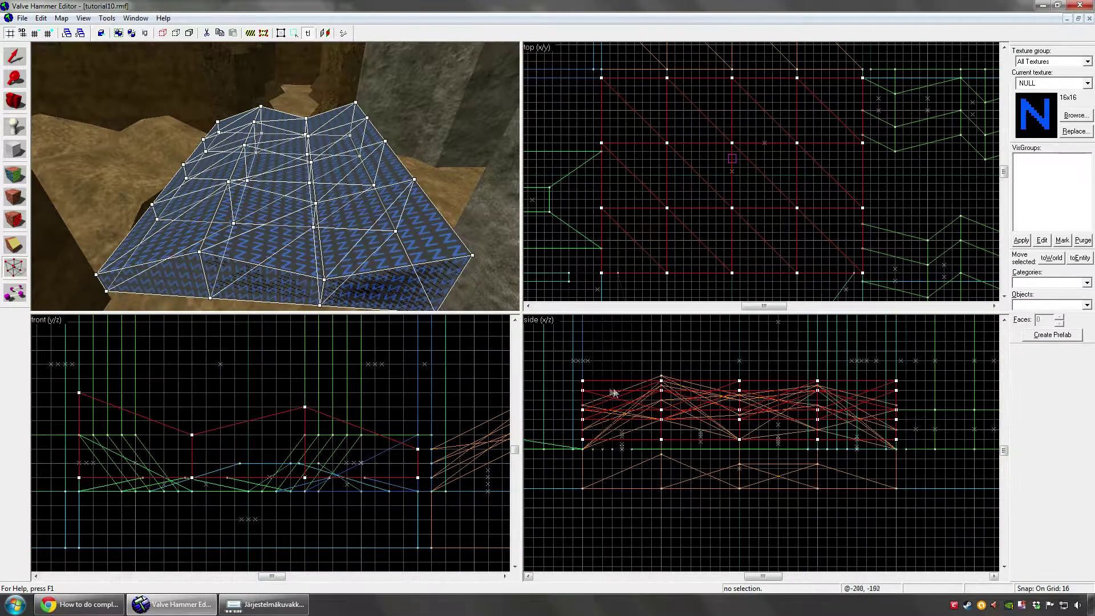
{"action": "left_click_drag", "start_coordinate": [646, 371], "coordinate": [681, 427]}
{"action": "key", "text": "Return"}
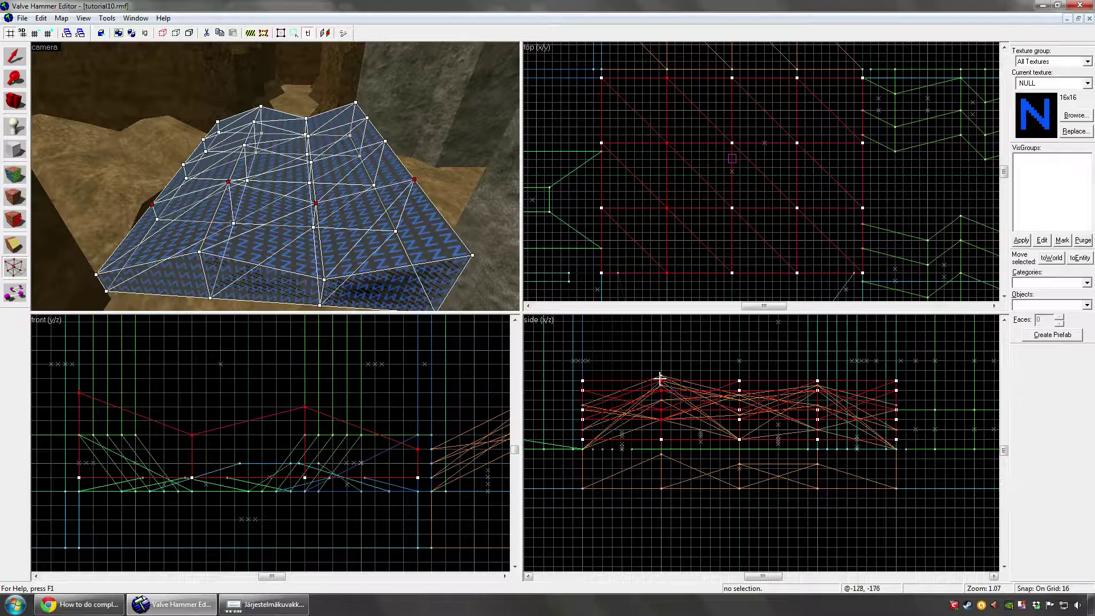
{"action": "left_click_drag", "start_coordinate": [660, 379], "coordinate": [660, 363]}
- Lower the middle column of upper vertices by 16 units and raise the fourth column by 32 units
{"action": "left_click_drag", "start_coordinate": [729, 371], "coordinate": [749, 427]}
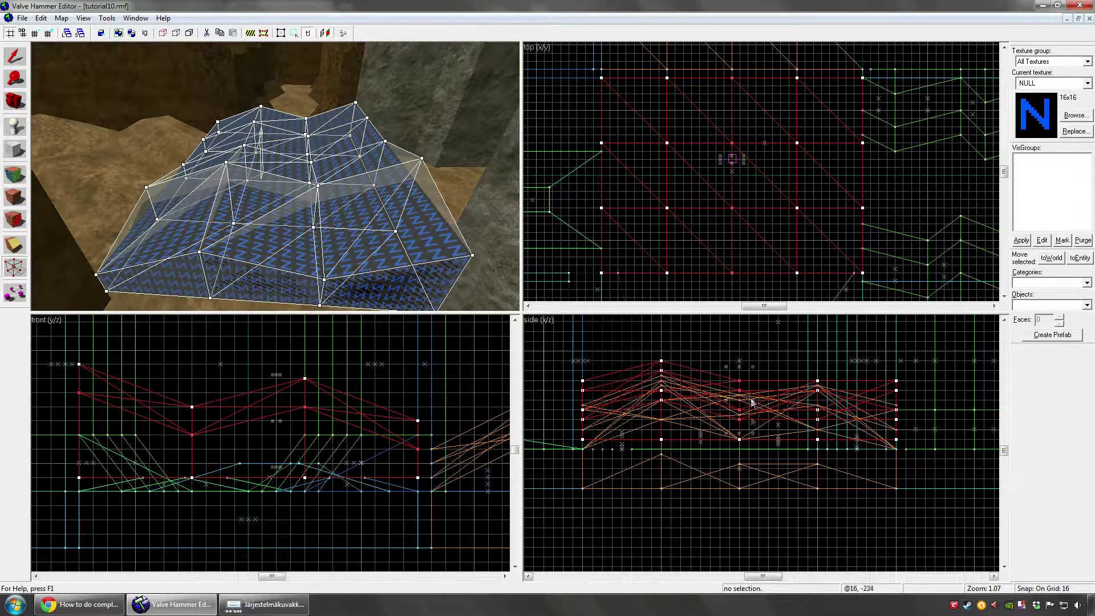
{"action": "key", "text": "Return"}
{"action": "left_click_drag", "start_coordinate": [739, 380], "coordinate": [832, 437]}
{"action": "left_click_drag", "start_coordinate": [817, 376], "coordinate": [814, 361]}
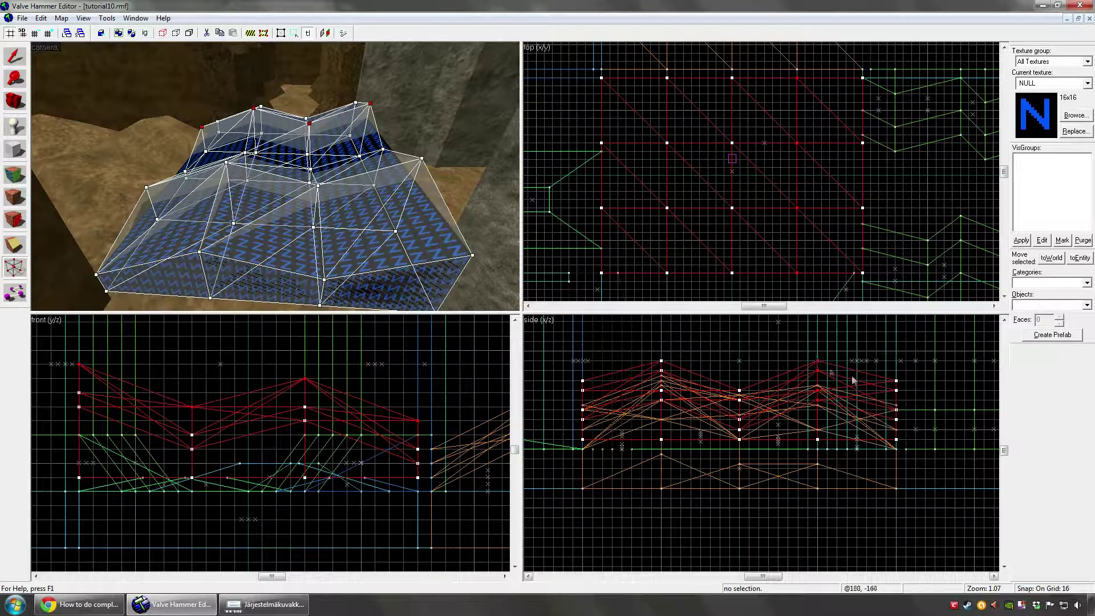
{"action": "left_click_drag", "start_coordinate": [886, 374], "coordinate": [911, 425]}
{"action": "left_click_drag", "start_coordinate": [895, 380], "coordinate": [894, 380]}
- Leave vertex editing, select the terrain group and examine its uneven surface from several sides in the camera view
{"action": "left_click", "coordinate": [11, 61]}
{"action": "key", "text": "z"}
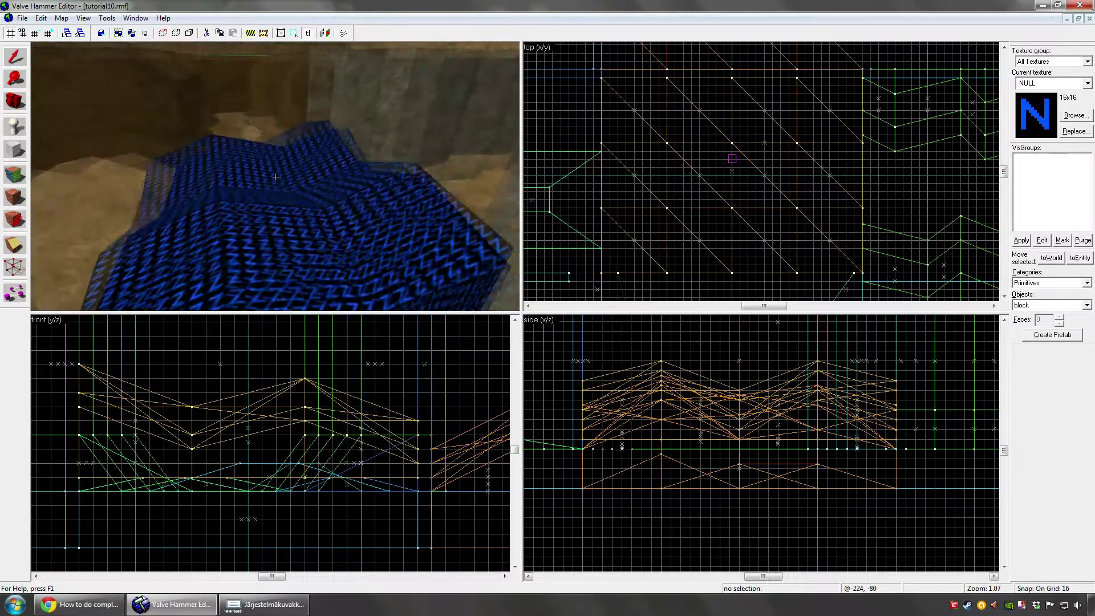
{"action": "left_click", "coordinate": [274, 177]}
{"action": "key", "text": "z"}
{"action": "key", "text": "z"}
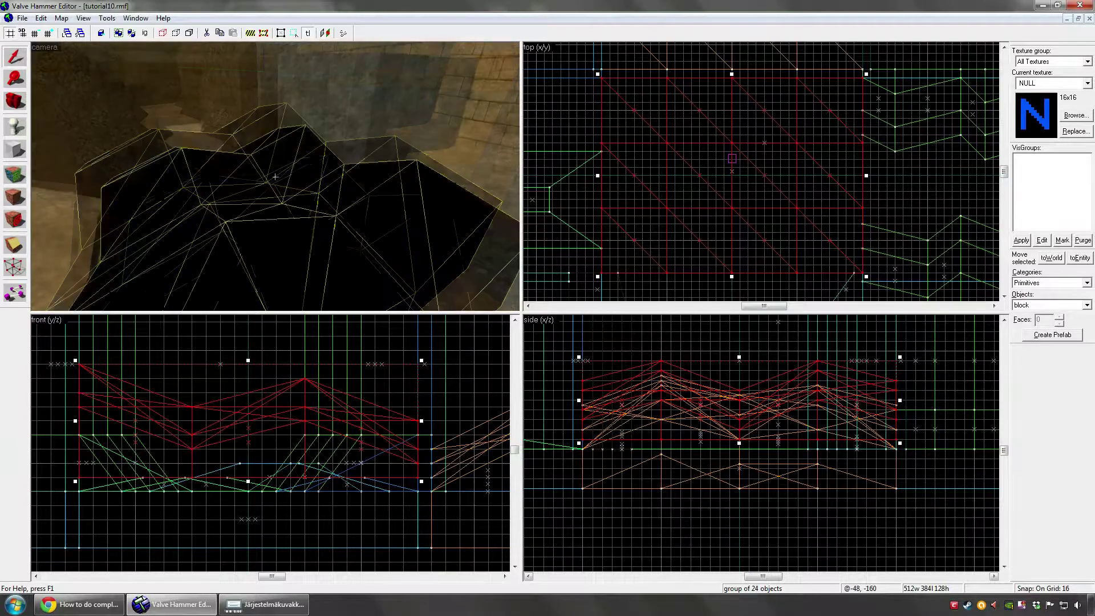
{"action": "key", "text": "a"}
{"action": "key", "text": "w"}
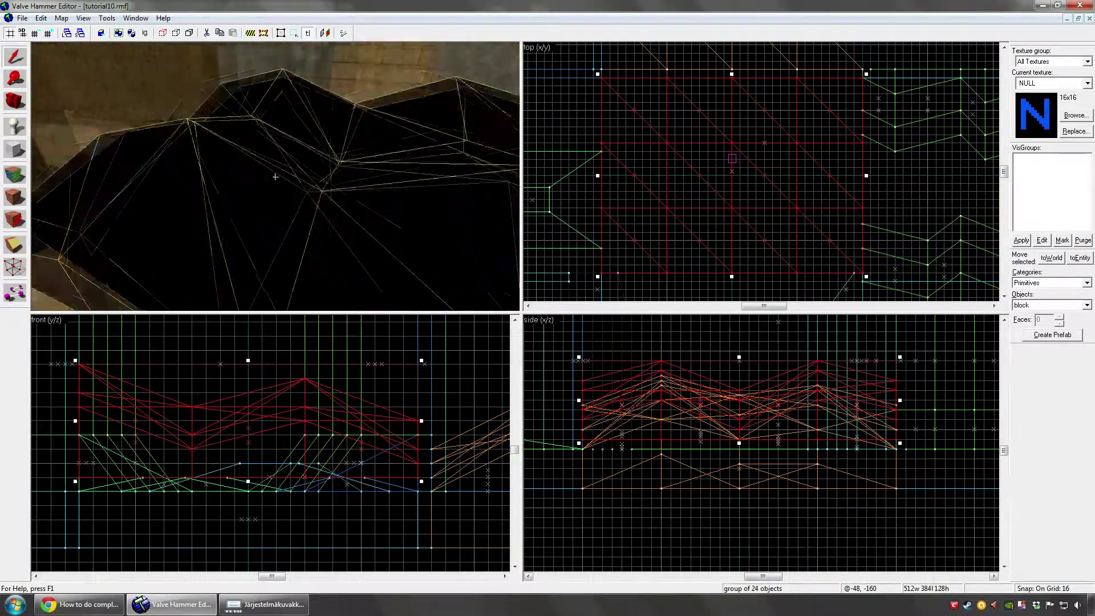
{"action": "key", "text": "s"}
{"action": "left_click", "coordinate": [274, 177]}
{"action": "left_click", "coordinate": [275, 177]}
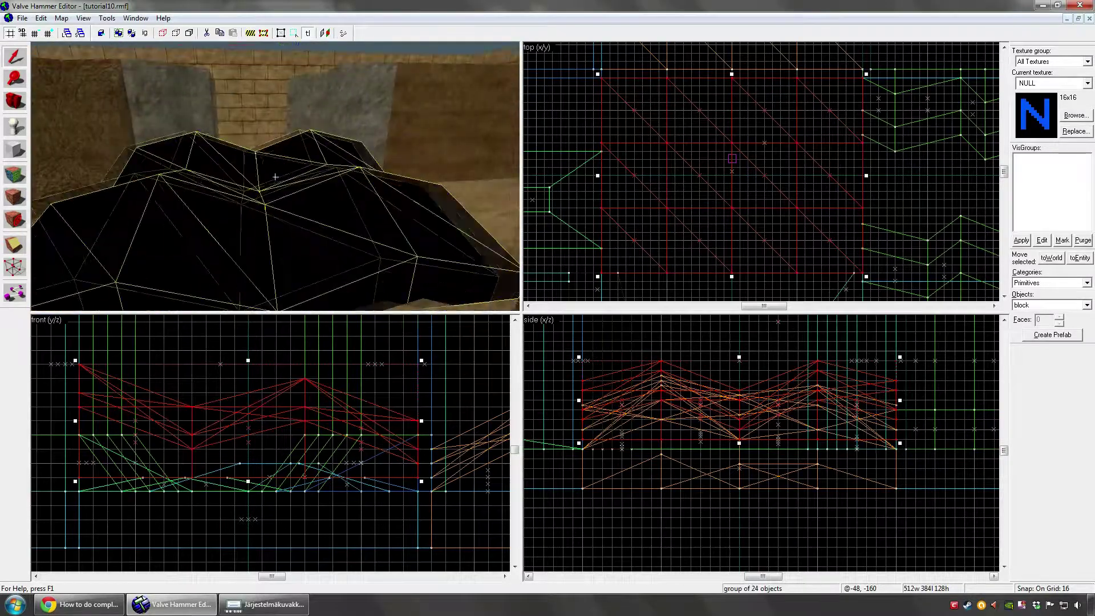
{"action": "key", "text": "z"}
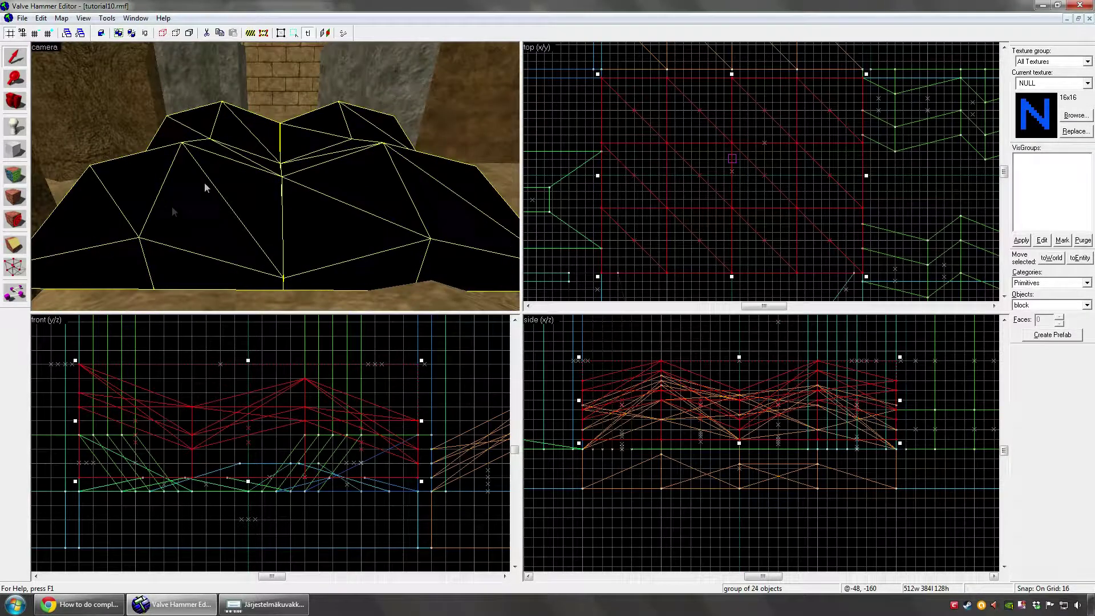
- Reopen the terrain for vertex editing and raise two neighbouring interior grid points, the second-column one by 32 units
{"action": "left_click", "coordinate": [9, 268]}
{"action": "scroll", "coordinate": [703, 139], "scroll_direction": "down", "scroll_amount": 2}
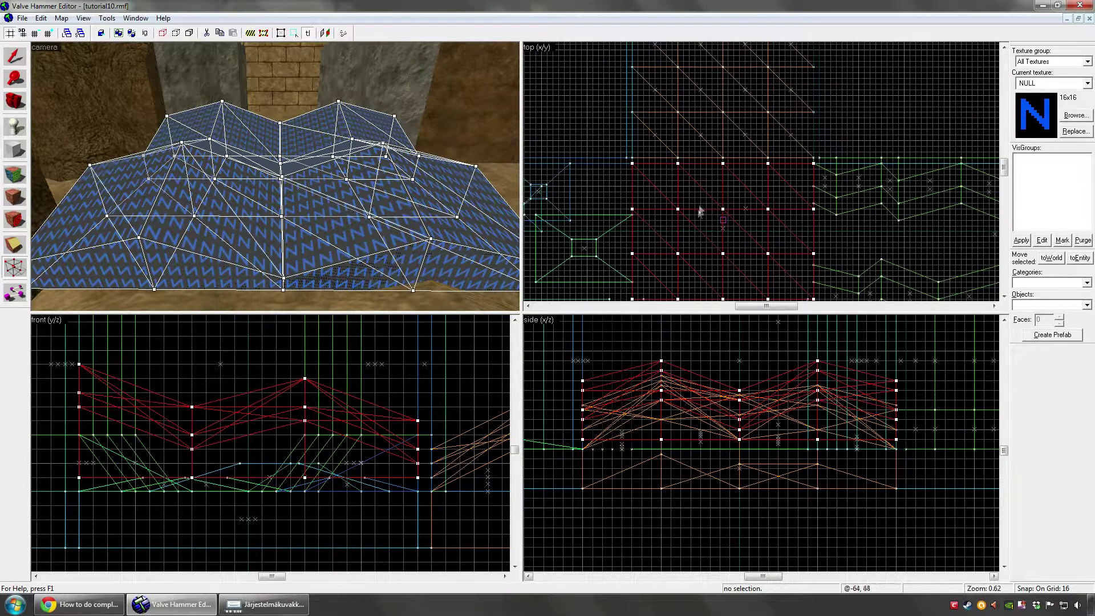
{"action": "scroll", "coordinate": [676, 188], "scroll_direction": "up", "scroll_amount": 1}
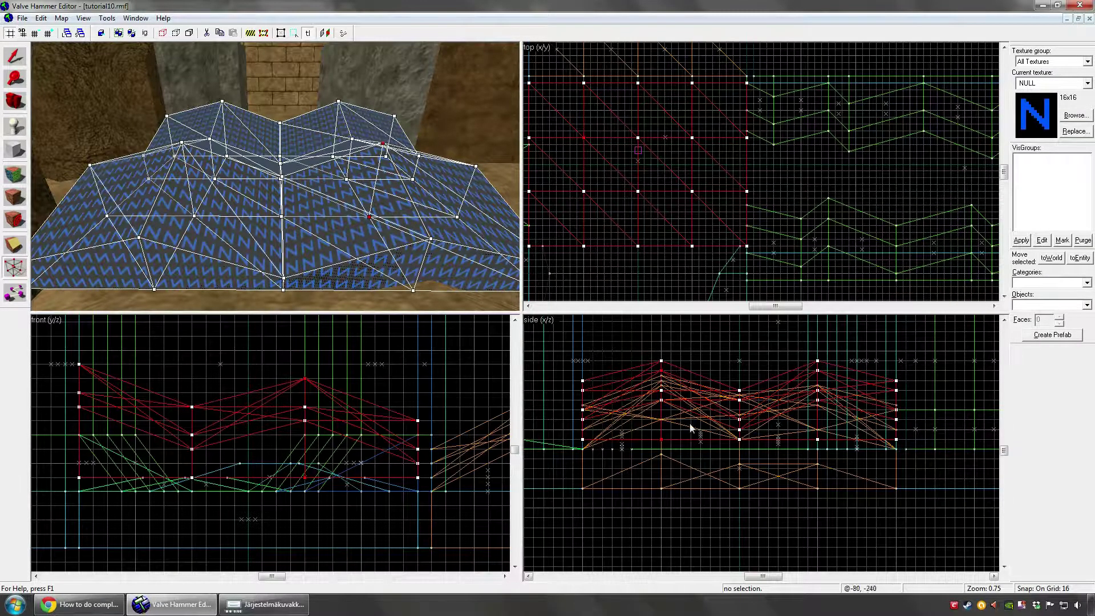
{"action": "left_click_drag", "start_coordinate": [660, 370], "coordinate": [662, 352]}
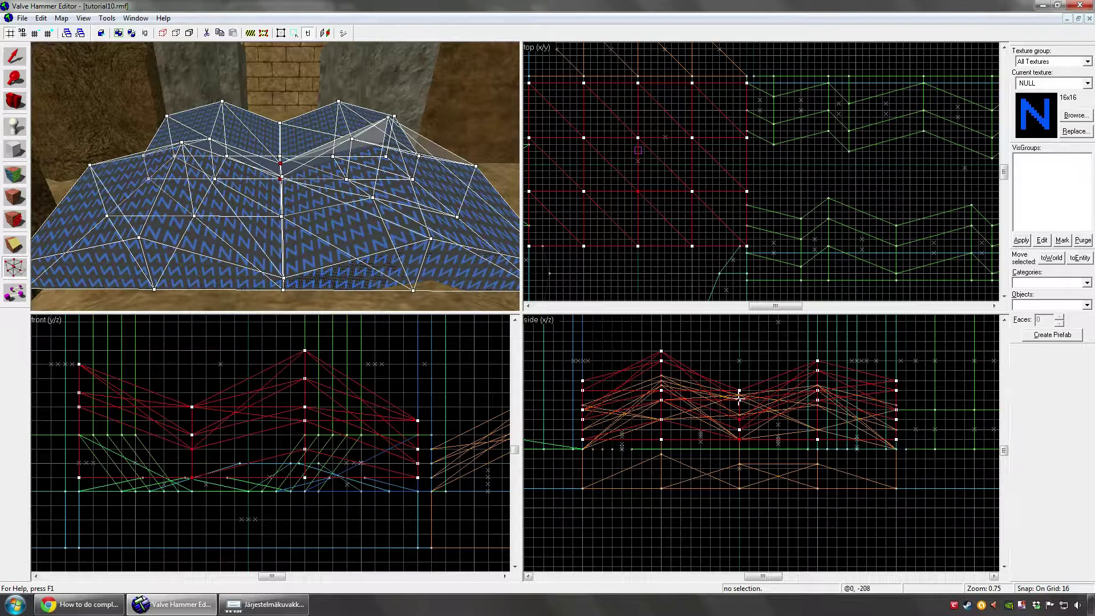
{"action": "left_click_drag", "start_coordinate": [741, 421], "coordinate": [738, 394]}
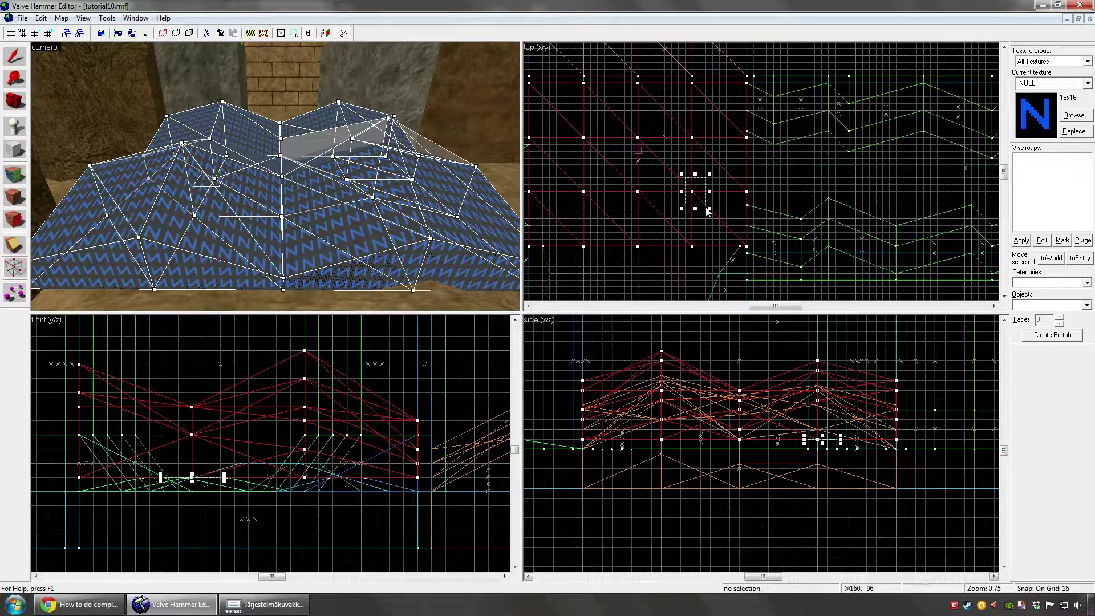
- Vary single grid points: raise a fourth-column interior point by 32 units, lower a second-column one by 16 and raise a fourth-column edge point
{"action": "left_click_drag", "start_coordinate": [818, 391], "coordinate": [818, 373]}
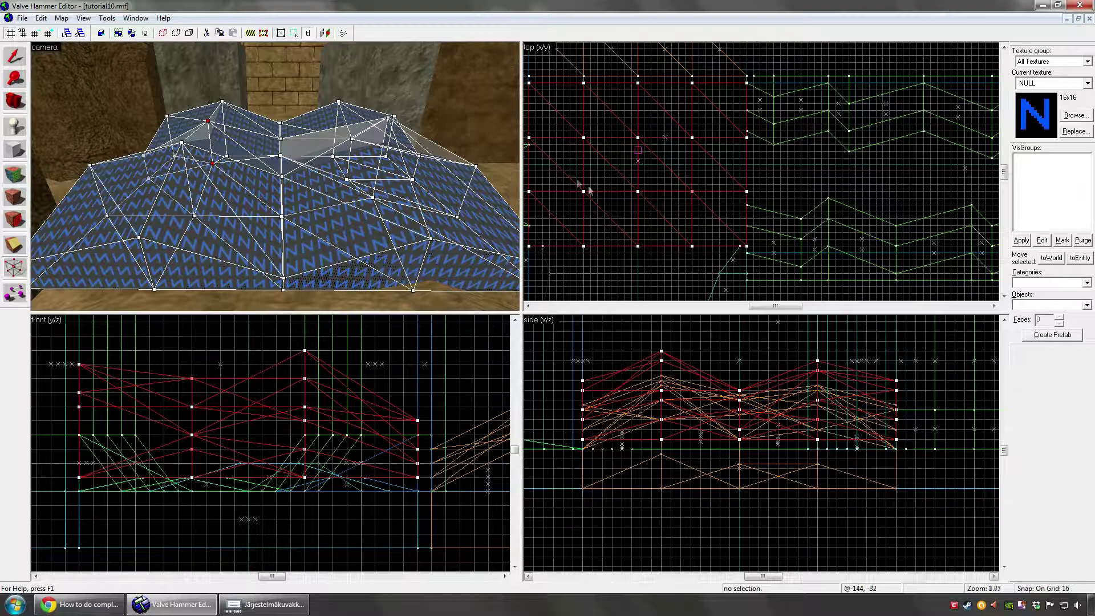
{"action": "left_click_drag", "start_coordinate": [660, 392], "coordinate": [660, 398]}
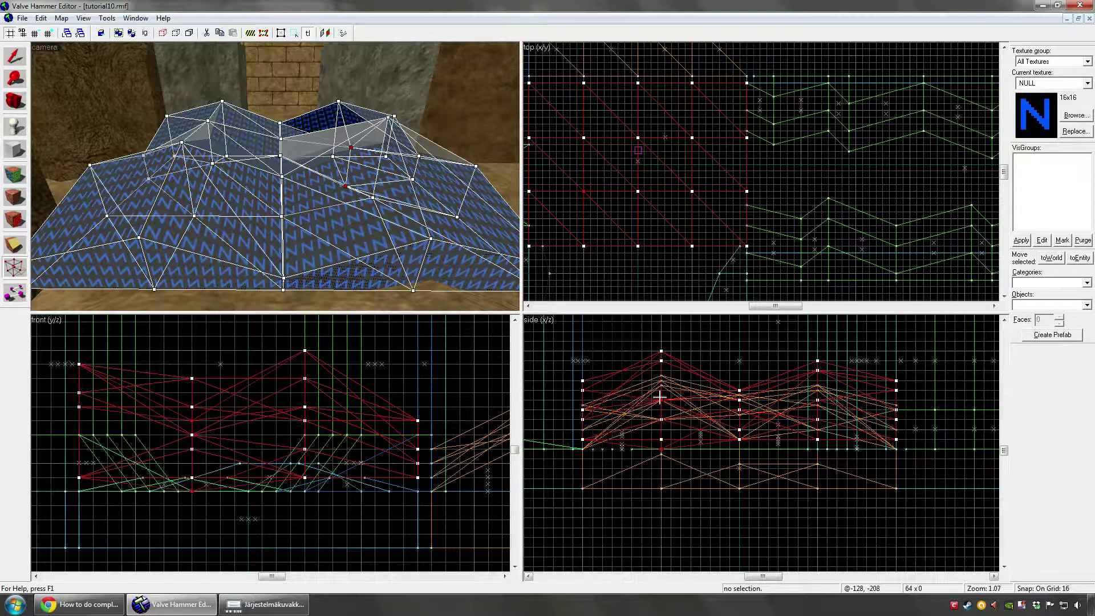
{"action": "left_click", "coordinate": [692, 83]}
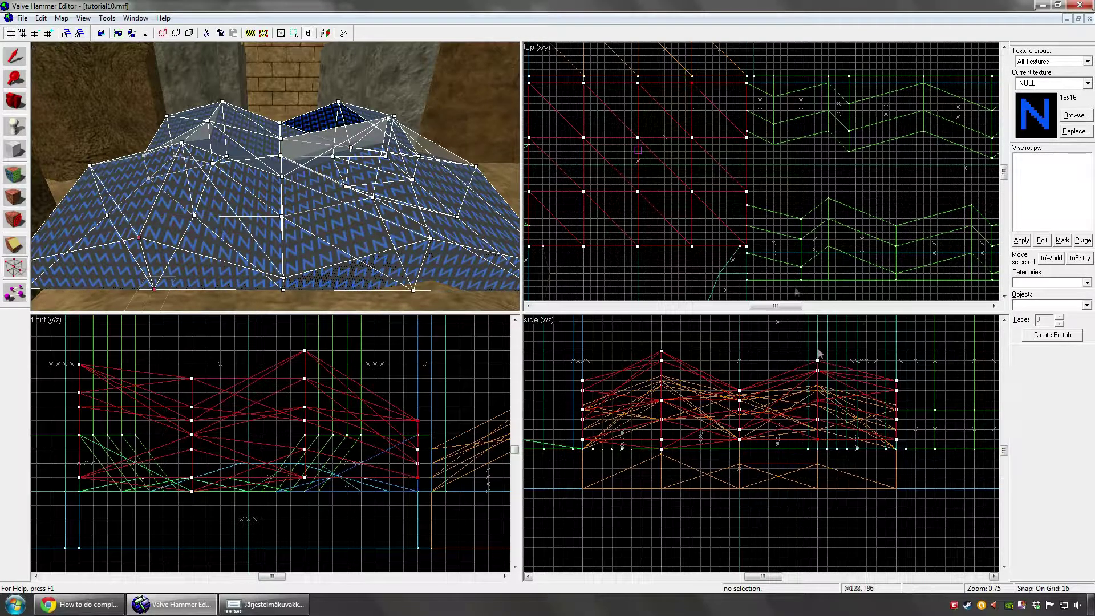
{"action": "left_click_drag", "start_coordinate": [817, 390], "coordinate": [816, 354]}
- Leave vertex editing and check the map for problems
{"action": "left_click", "coordinate": [14, 57]}
{"action": "left_click", "coordinate": [274, 77]}
{"action": "key", "text": "z"}
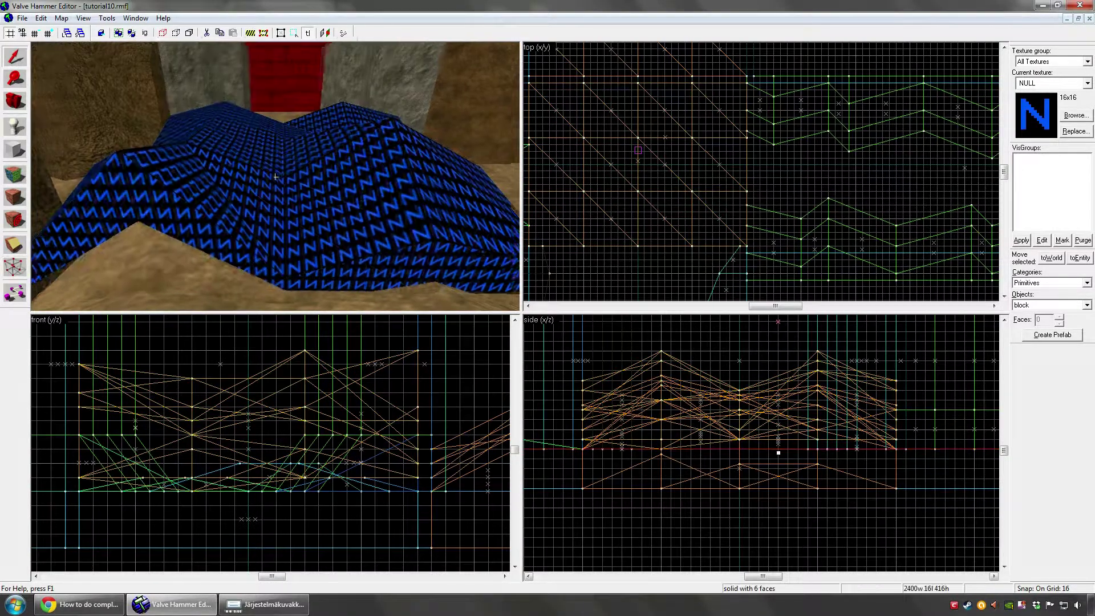
{"action": "key", "text": "a"}
{"action": "key", "text": "alt+p"}
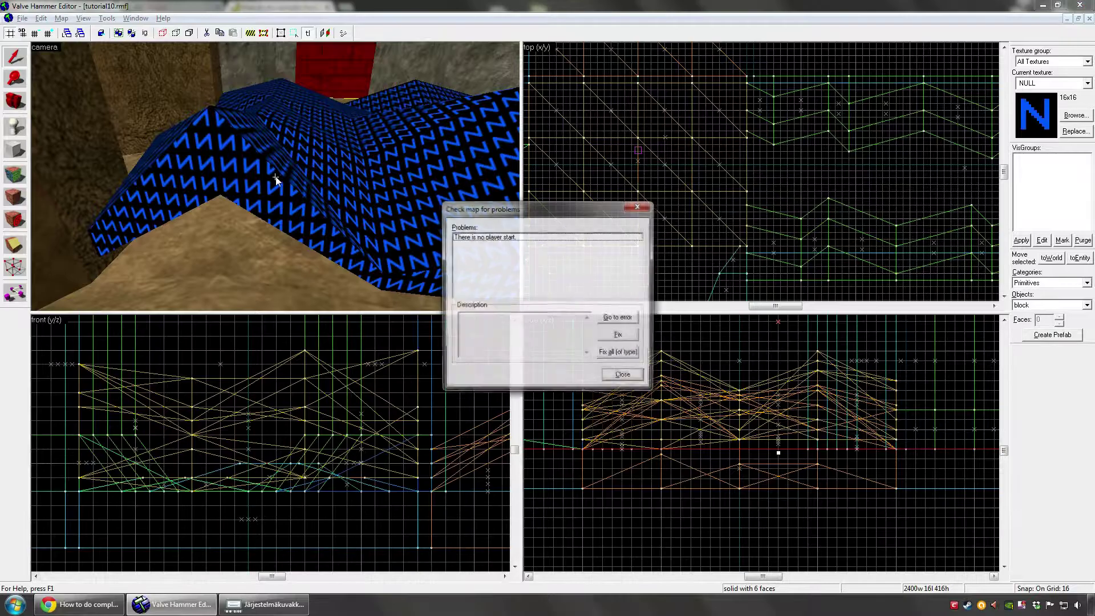
{"action": "key", "text": "Escape"}
- Examine the finished terrain in the camera view from above, from the sides and from beneath its raised pieces
{"action": "left_click", "coordinate": [275, 177]}
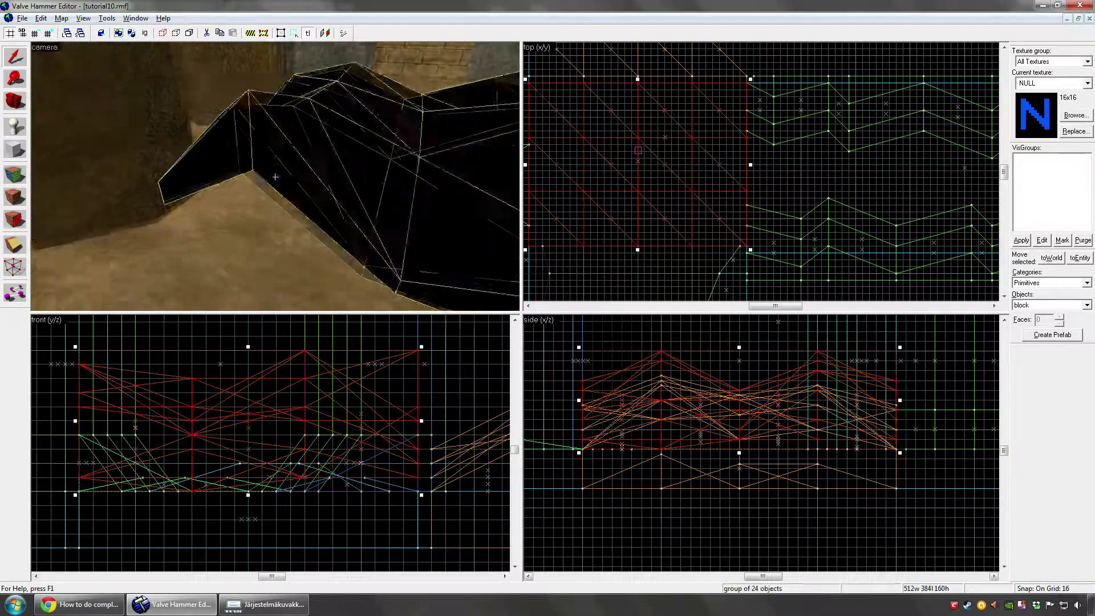
{"action": "left_click", "coordinate": [276, 177]}
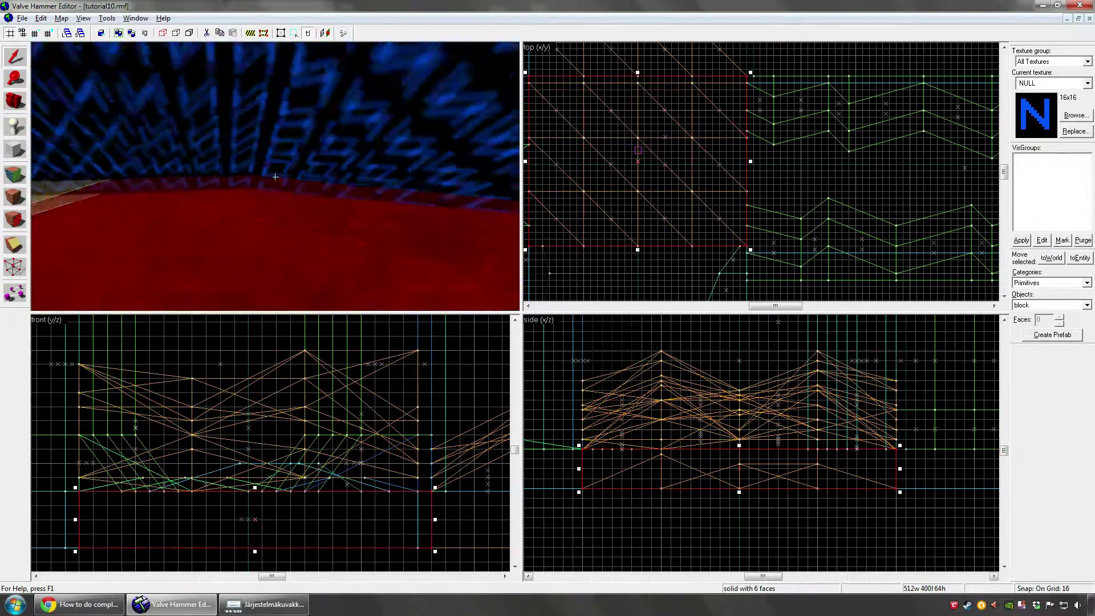
{"action": "key", "text": "w"}
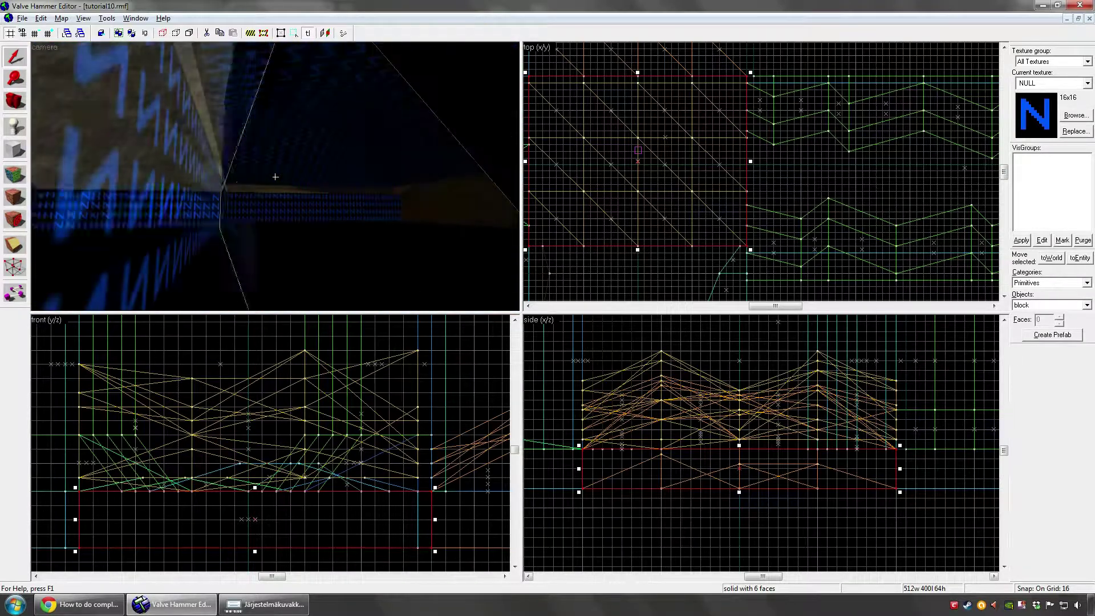
{"action": "key", "text": "w"}
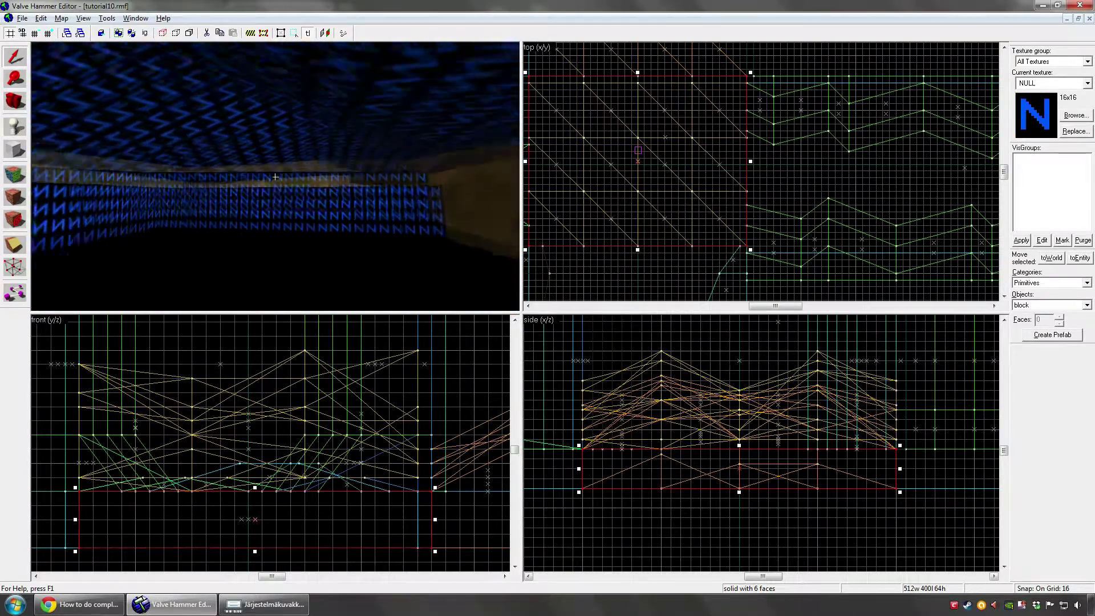
{"action": "key", "text": "s"}
{"action": "key", "text": "s"}
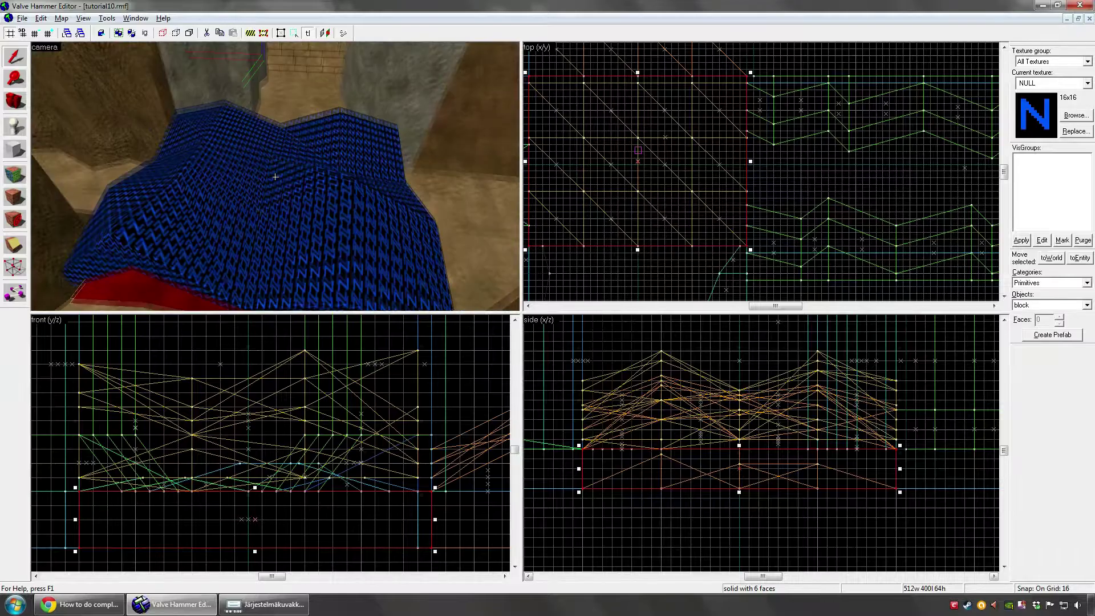
{"action": "left_click", "coordinate": [275, 177]}
{"action": "key", "text": "w"}
{"action": "left_click", "coordinate": [275, 177]}
{"action": "key", "text": "w"}
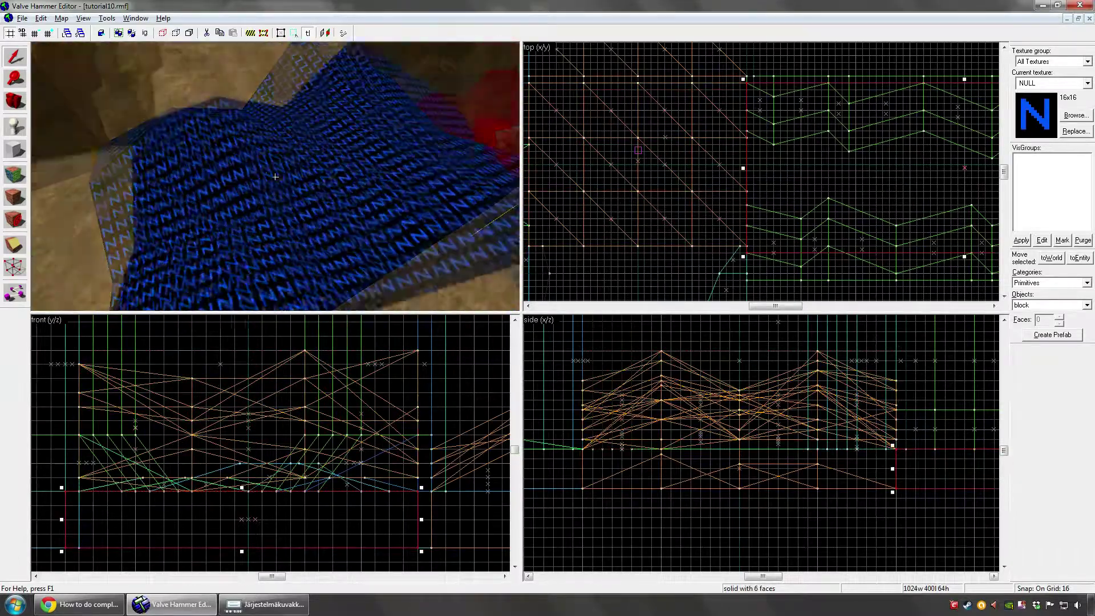
{"action": "key", "text": "s"}
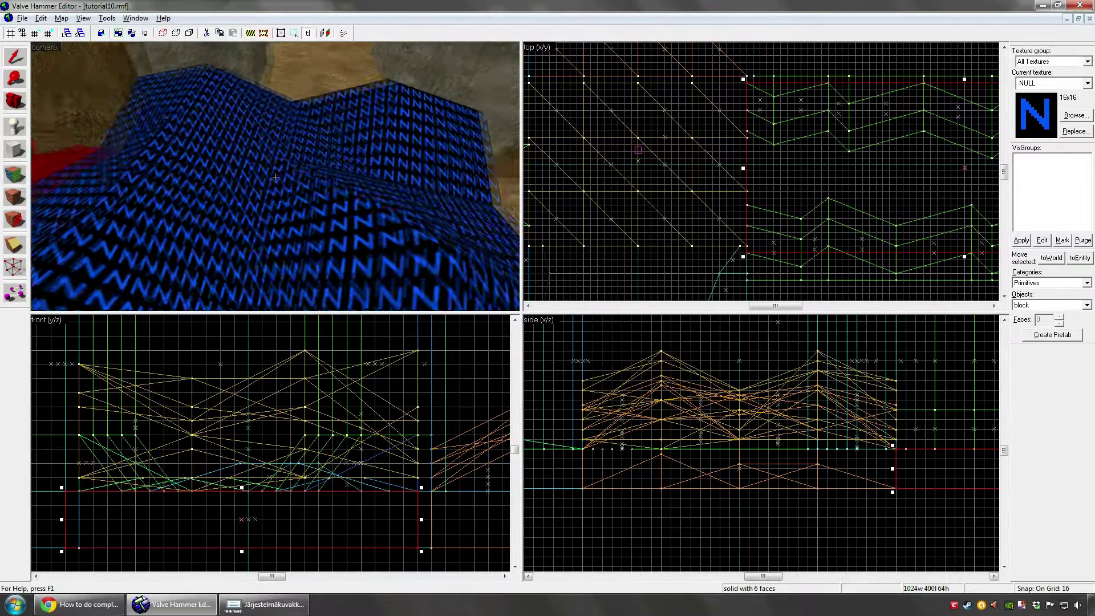
{"action": "left_click", "coordinate": [275, 177]}
{"action": "key", "text": "s"}
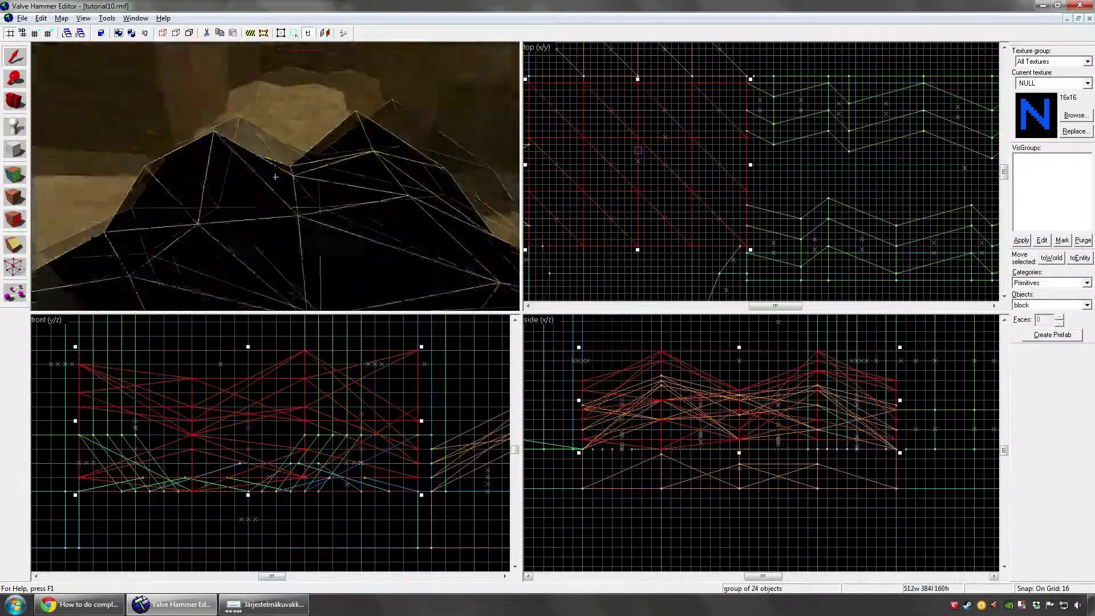
- Check the map for problems and read the description of the player start entry
{"action": "key", "text": "w"}
{"action": "key", "text": "s"}
{"action": "key", "text": "z"}
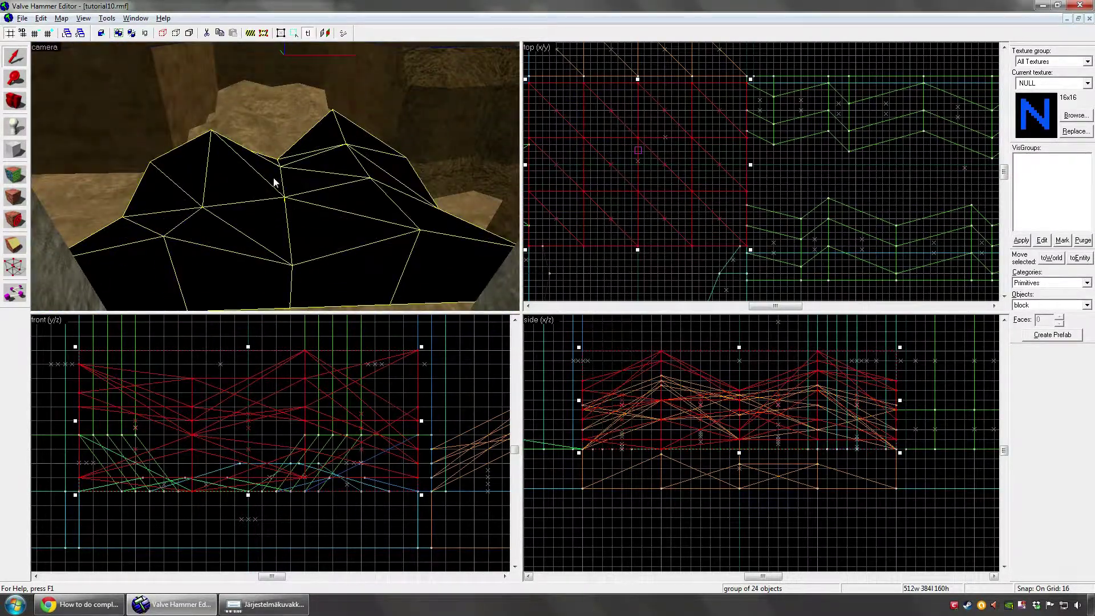
{"action": "key", "text": "alt+p"}
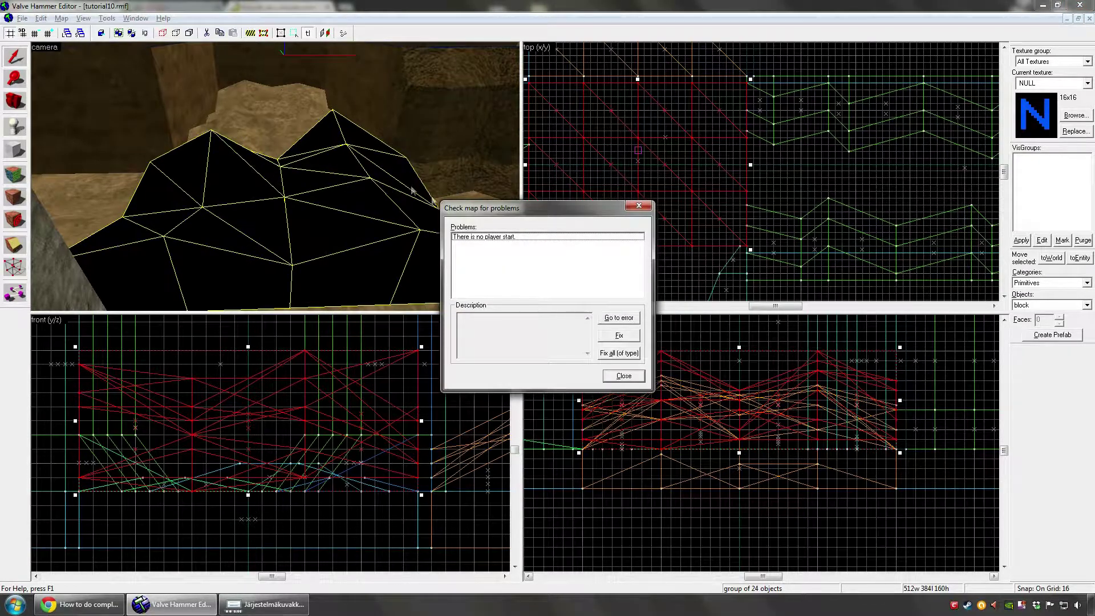
{"action": "left_click", "coordinate": [507, 236]}
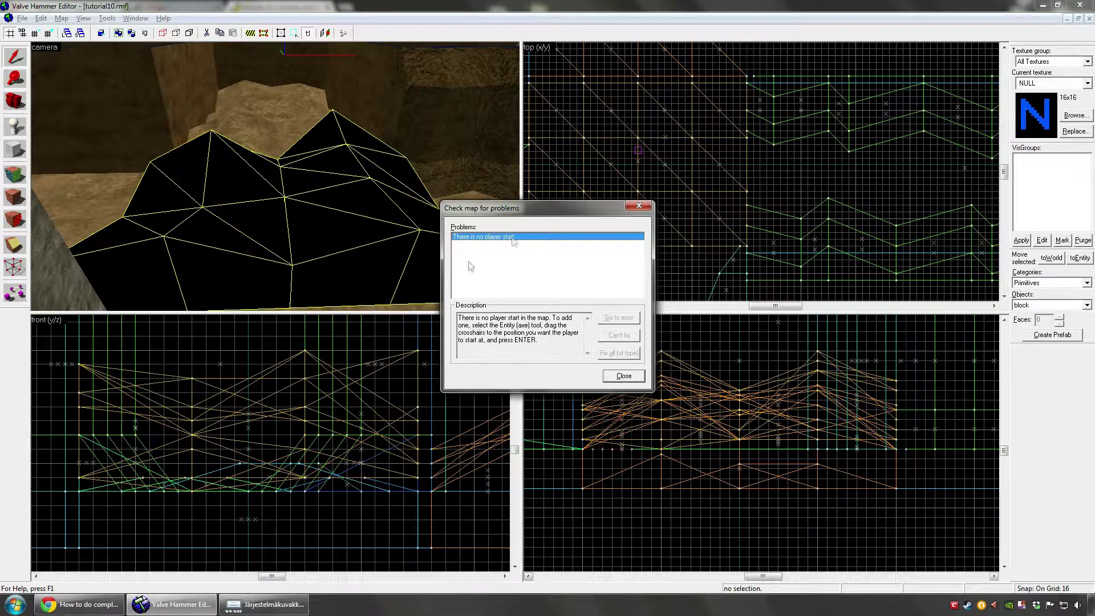
{"action": "left_click", "coordinate": [624, 376]}
- Reselect the terrain group and run the map problem check once more
{"action": "left_click", "coordinate": [294, 183]}
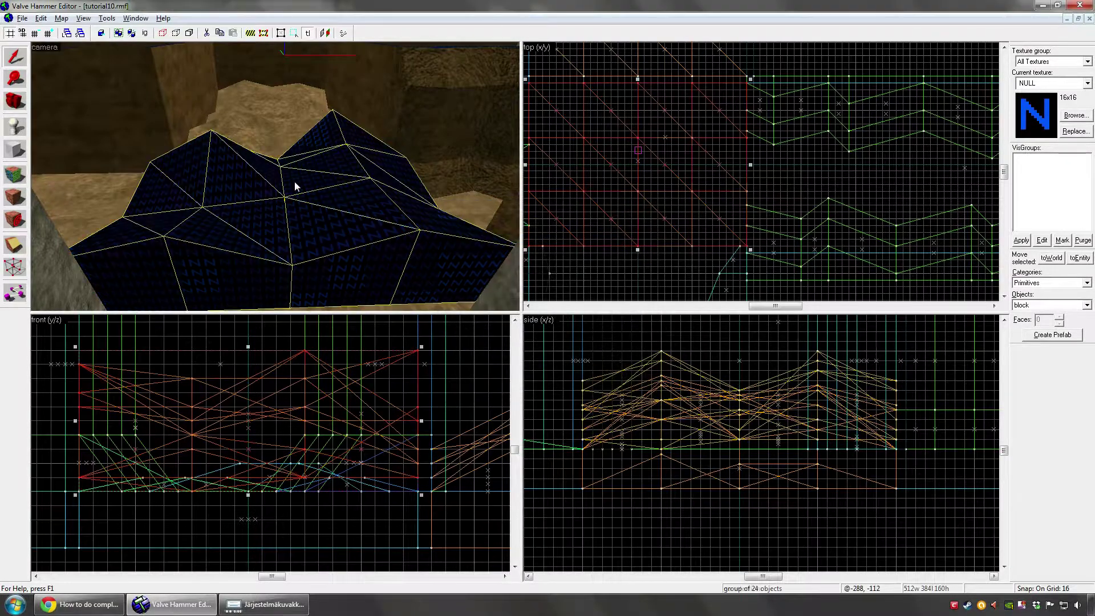
{"action": "key", "text": "alt+p"}
{"action": "key", "text": "Escape"}
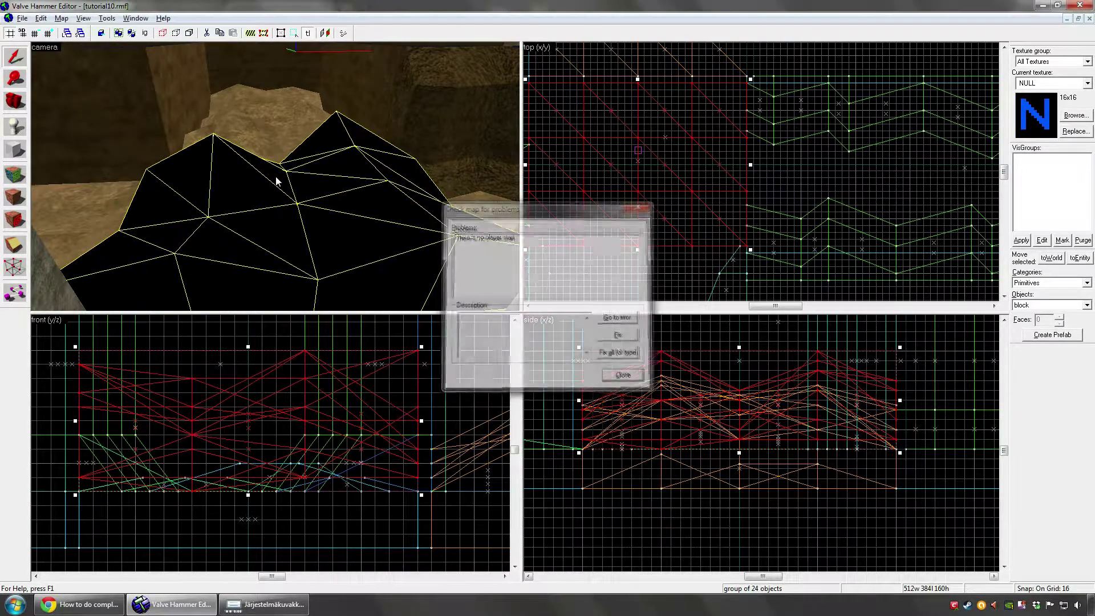
- Examine the terrain's raised and lowered surfaces in the camera view from several sides and from above
{"action": "key", "text": "z"}
{"action": "key", "text": "w"}
{"action": "left_click", "coordinate": [275, 176]}
{"action": "left_click", "coordinate": [275, 177]}
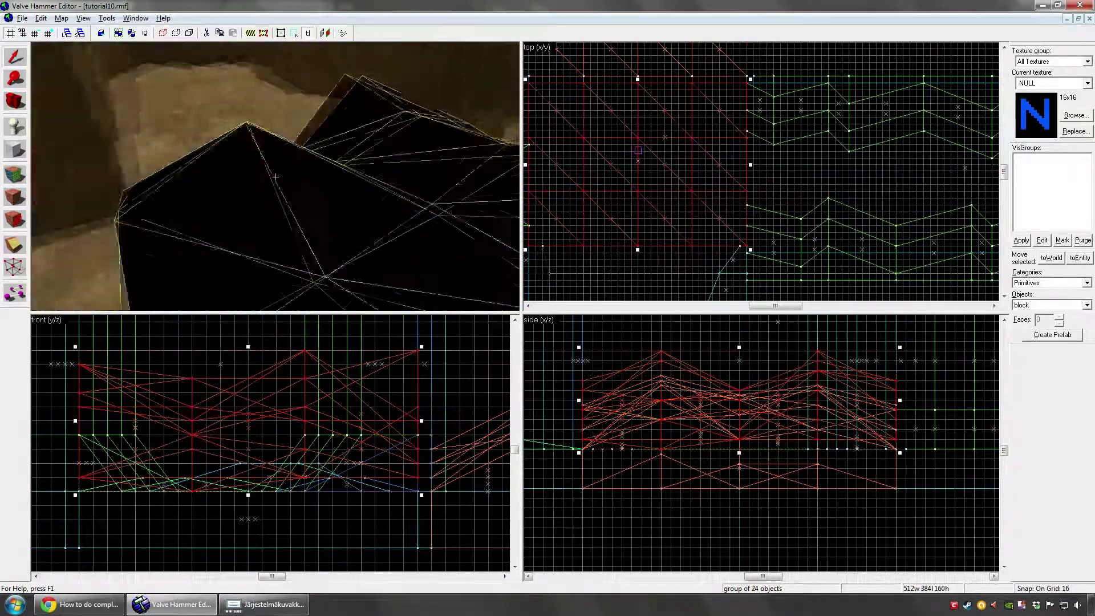
{"action": "key", "text": "a"}
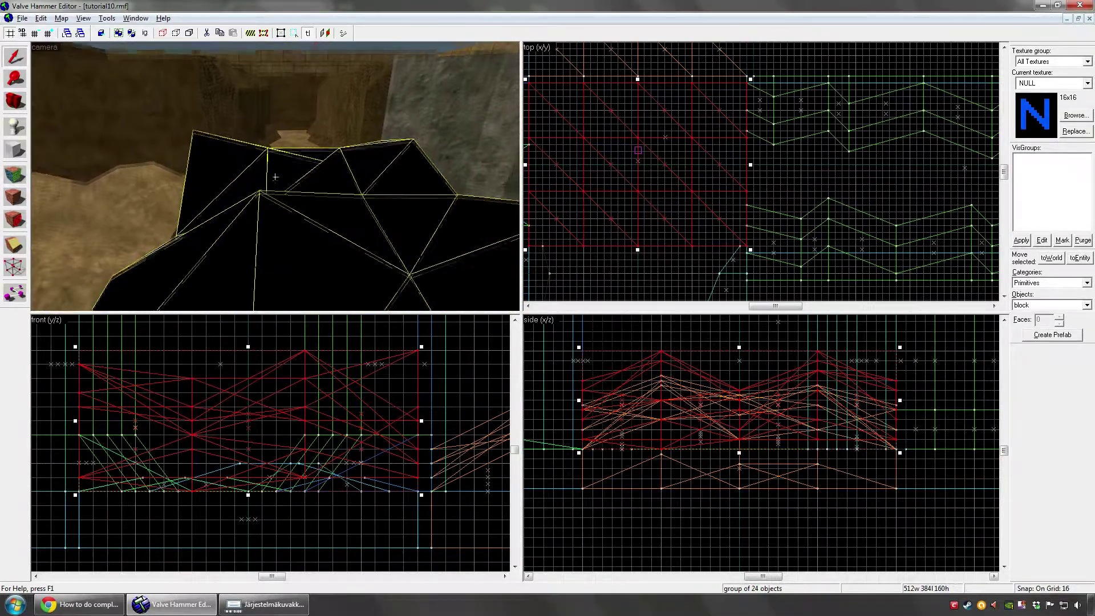
{"action": "key", "text": "w"}
{"action": "key", "text": "a"}
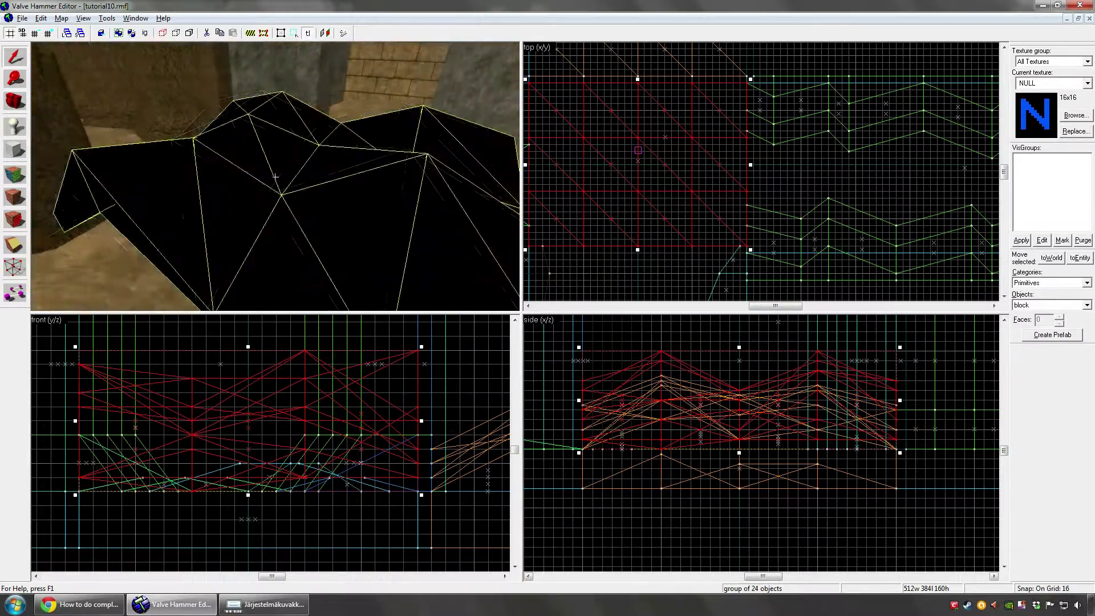
{"action": "key", "text": "a"}
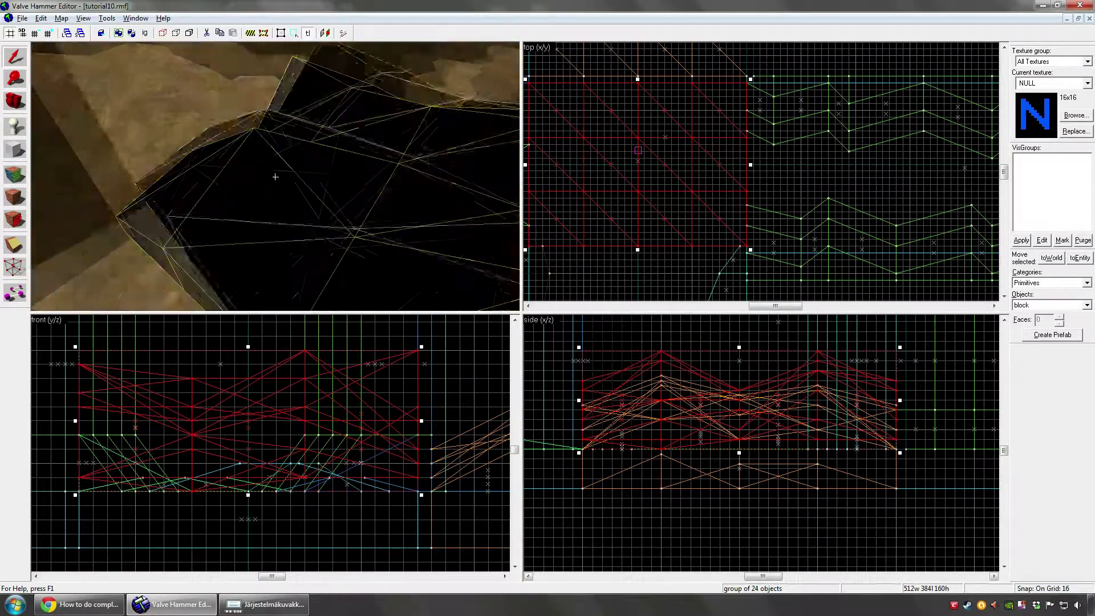
{"action": "left_click", "coordinate": [275, 177]}
{"action": "left_click", "coordinate": [275, 177]}
{"action": "key", "text": "w"}
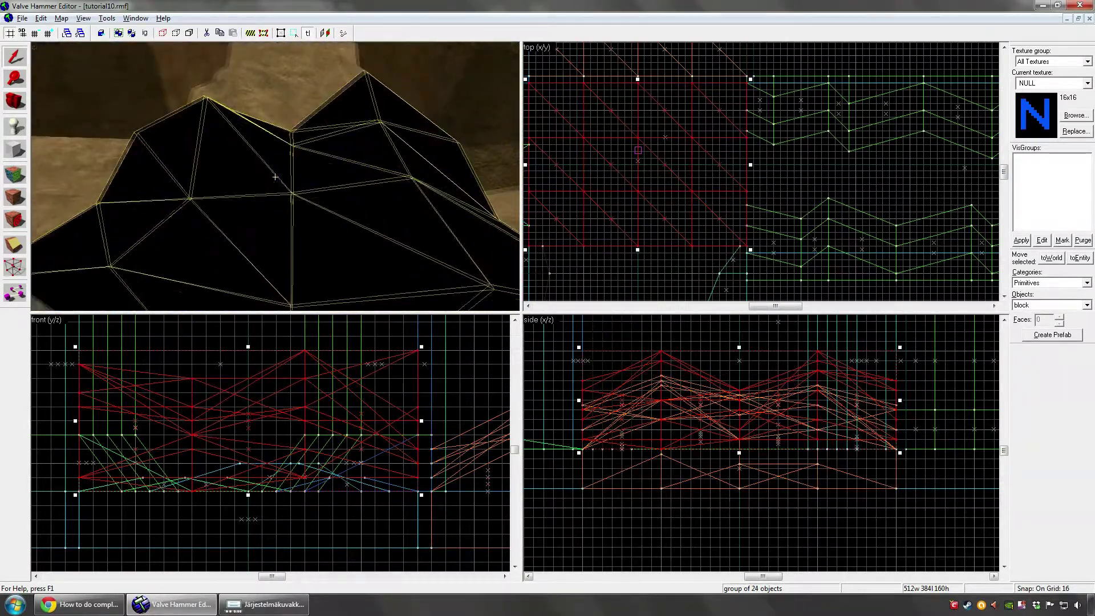
- Start face editing on the terrain's top surface and choose the block02c texture
{"action": "key", "text": "shift+a"}
{"action": "left_click", "coordinate": [275, 177]}
{"action": "left_click", "coordinate": [689, 366]}
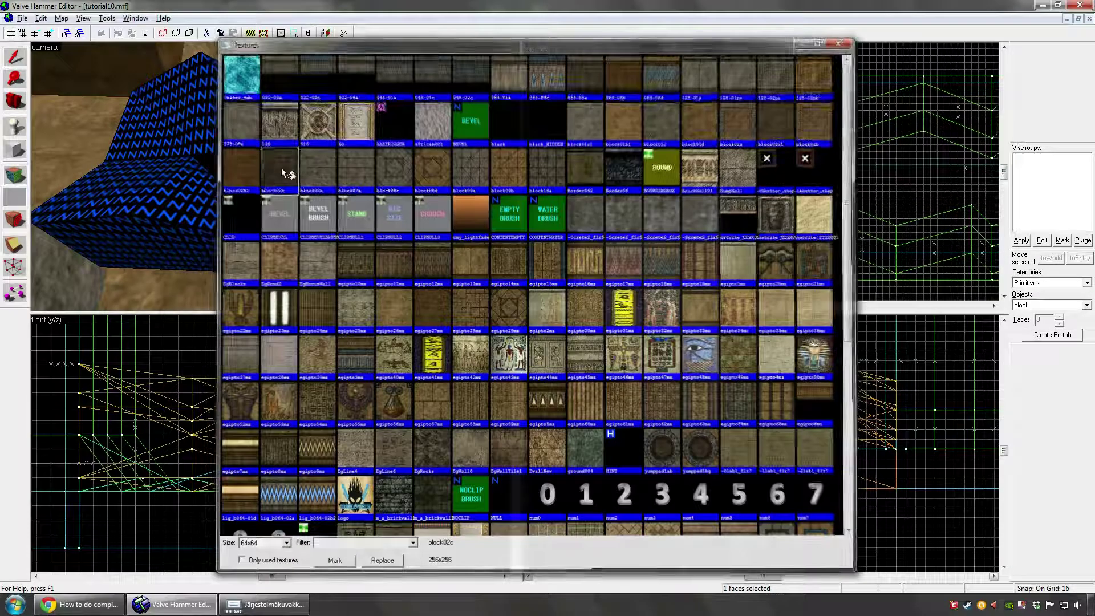
{"action": "double_click", "coordinate": [281, 166]}
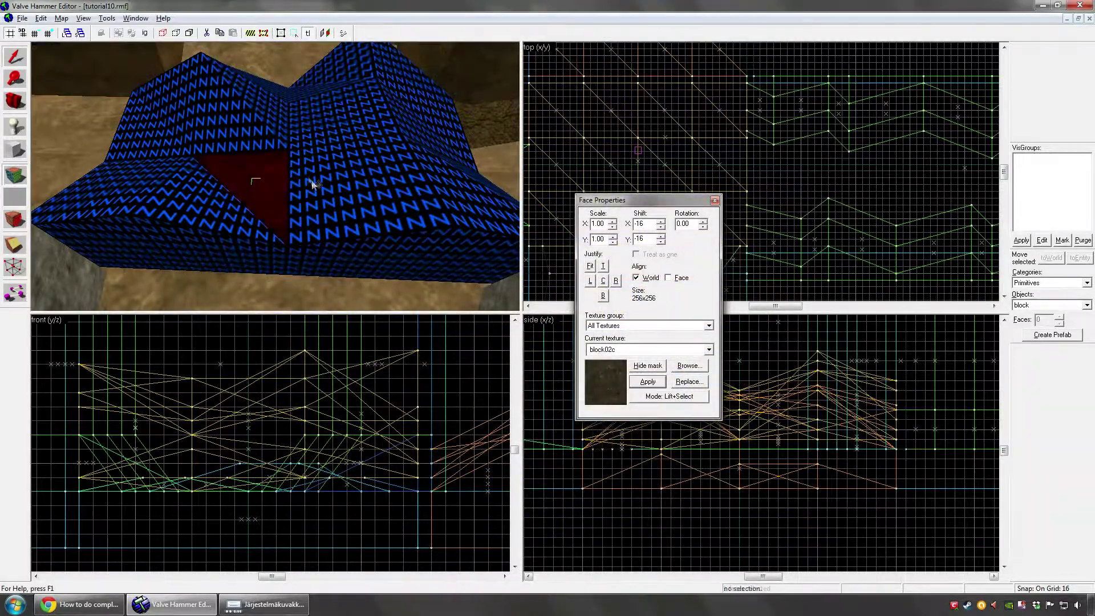
- Apply block02c to the first triangular top faces of the terrain, carrying the texture alignment over from neighbouring faces
{"action": "key", "text": "shift+a"}
{"action": "key", "text": "shift+a"}
{"action": "left_click", "coordinate": [275, 177]}
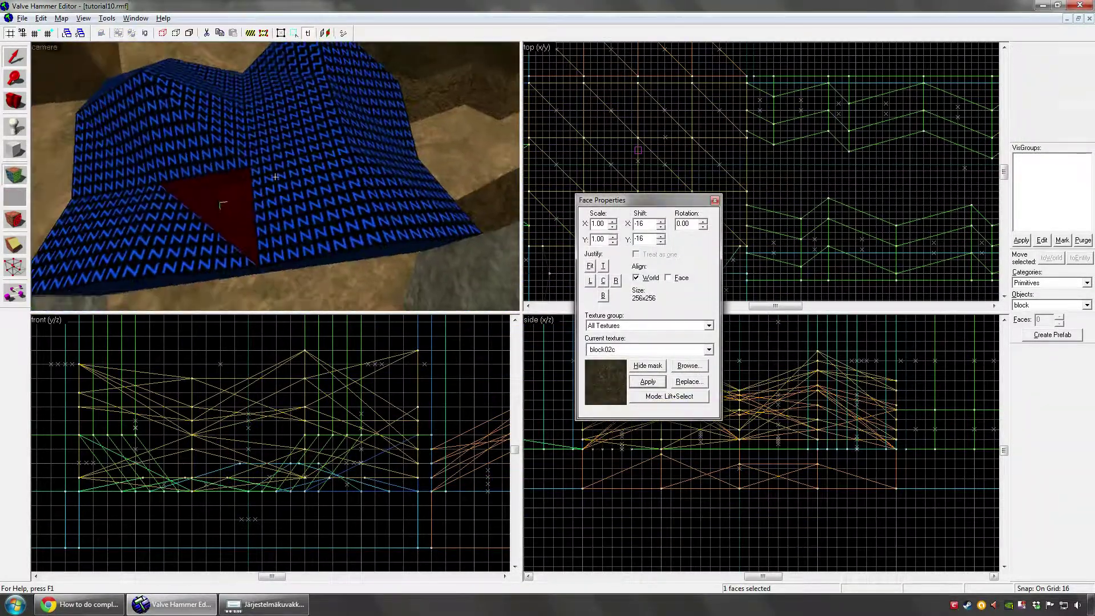
{"action": "right_click", "coordinate": [275, 177]}
{"action": "left_click", "coordinate": [275, 177]}
{"action": "left_click", "coordinate": [275, 177]}
{"action": "right_click", "coordinate": [275, 177]}
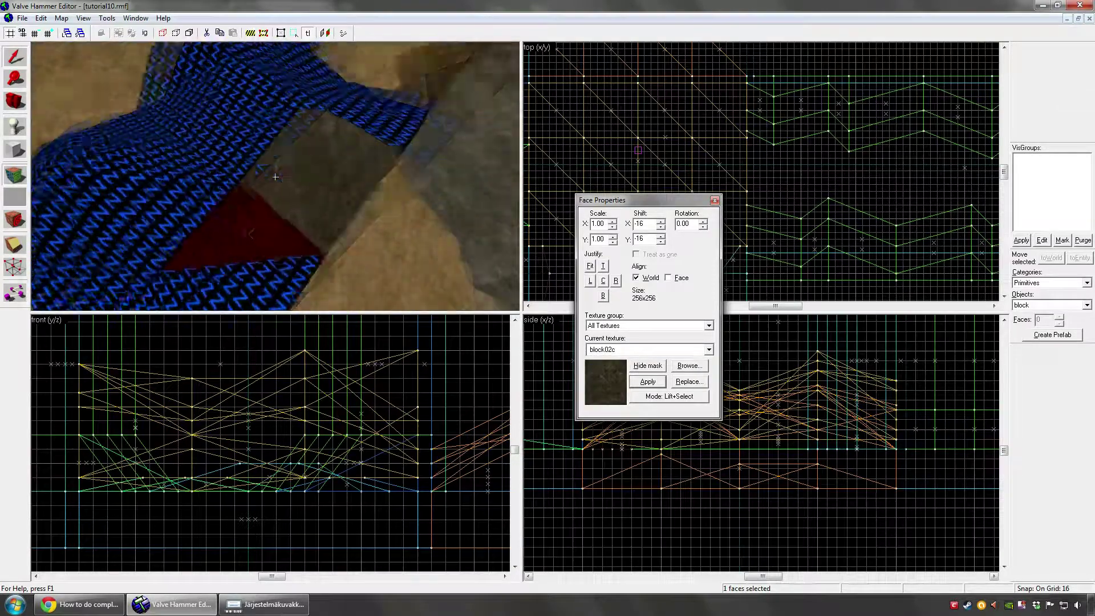
{"action": "left_click", "coordinate": [275, 177]}
{"action": "left_click", "coordinate": [275, 177]}
{"action": "right_click", "coordinate": [275, 176], "text": "alt"}
{"action": "left_click", "coordinate": [275, 177]}
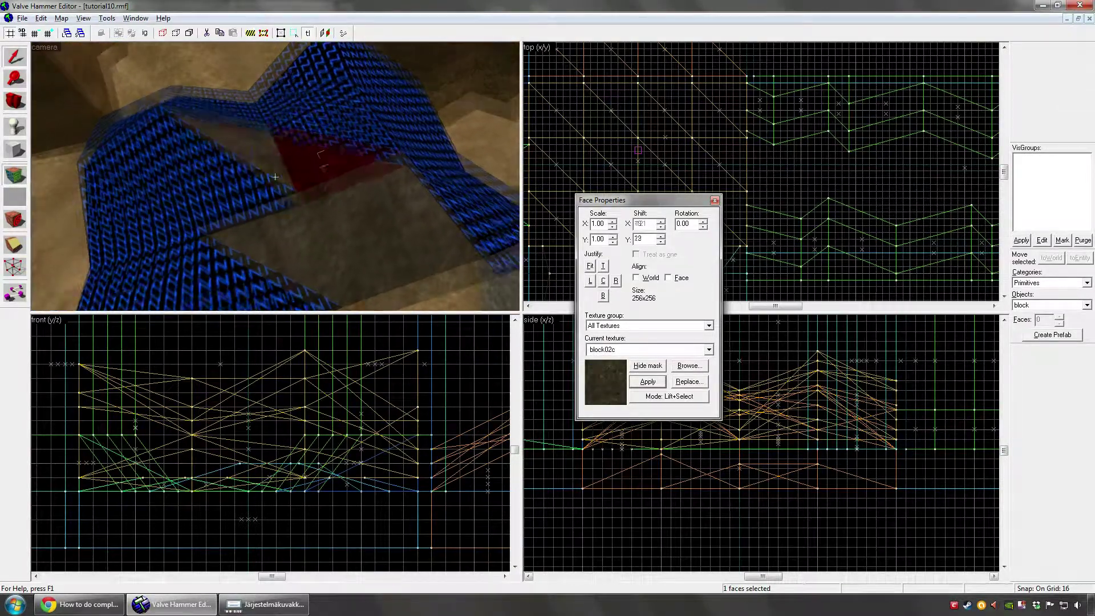
- Cover the terrain's remaining NULL top faces with aligned block02c, leaving the outer sides as NULL, and finish face editing
{"action": "right_click", "coordinate": [275, 177], "text": "alt"}
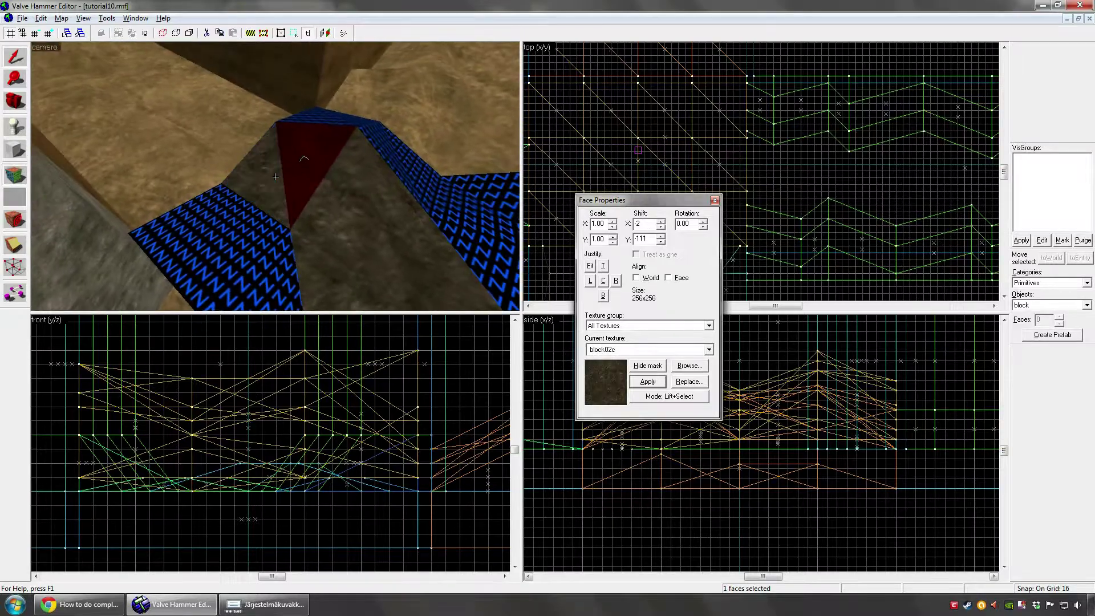
{"action": "left_click", "coordinate": [275, 177]}
{"action": "left_click", "coordinate": [276, 177]}
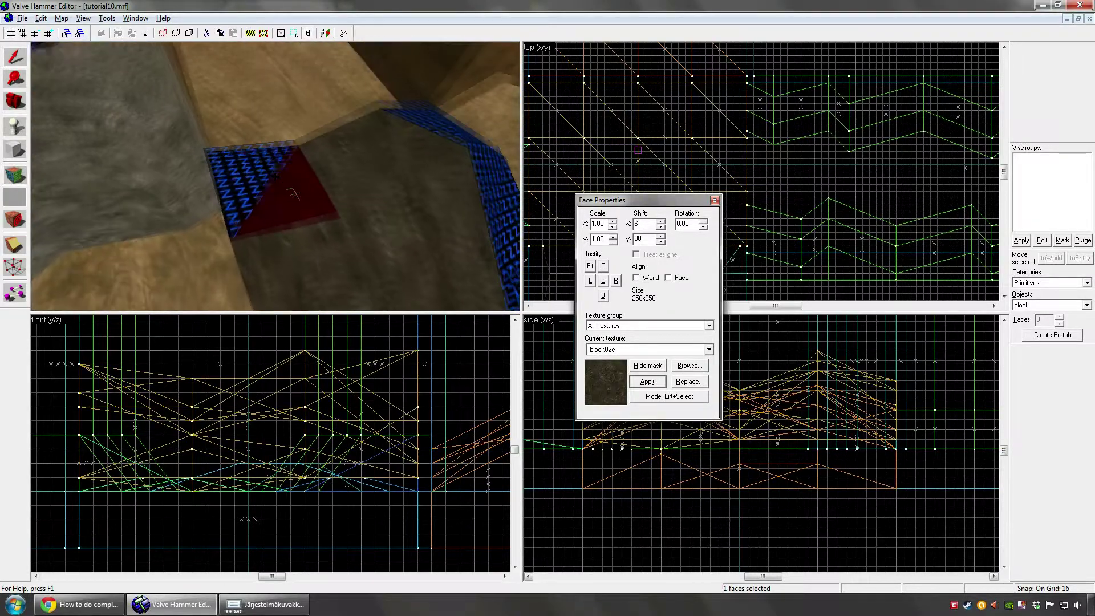
{"action": "left_click", "coordinate": [275, 177]}
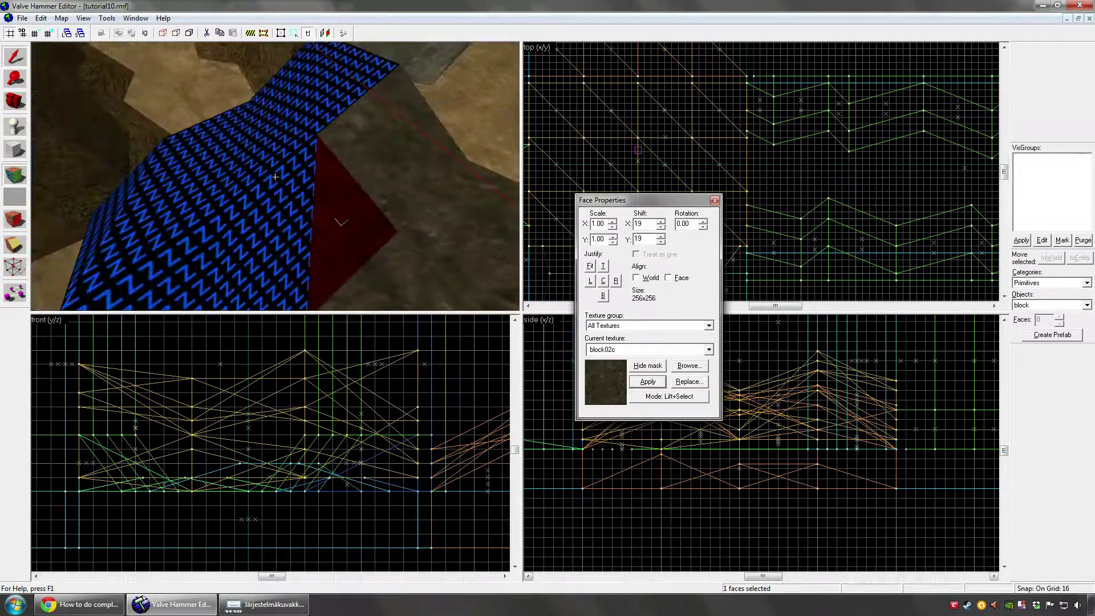
{"action": "left_click", "coordinate": [276, 176]}
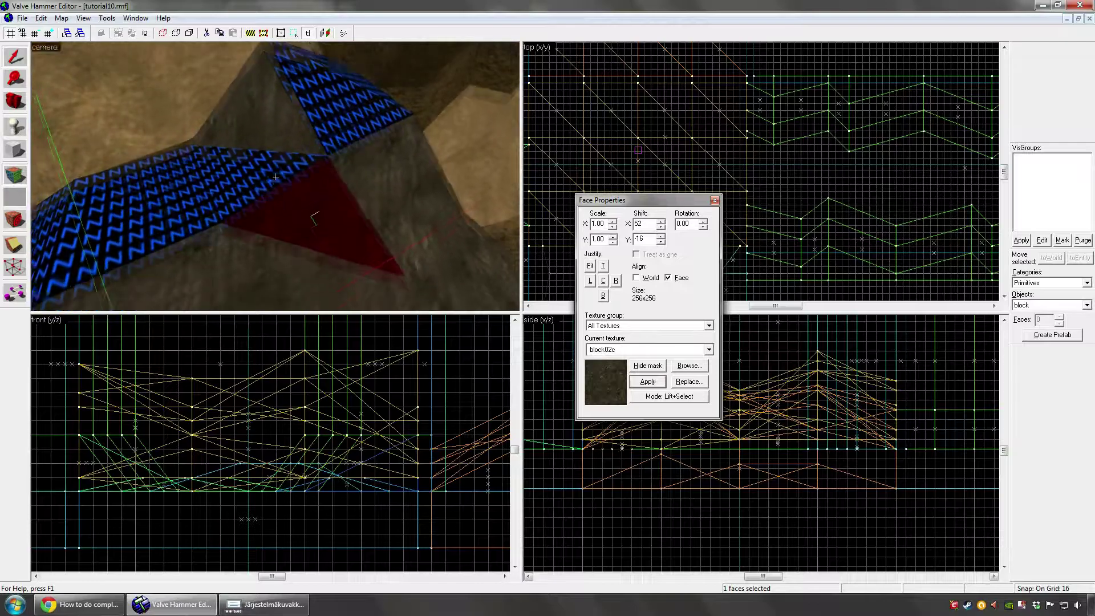
{"action": "left_click", "coordinate": [275, 176]}
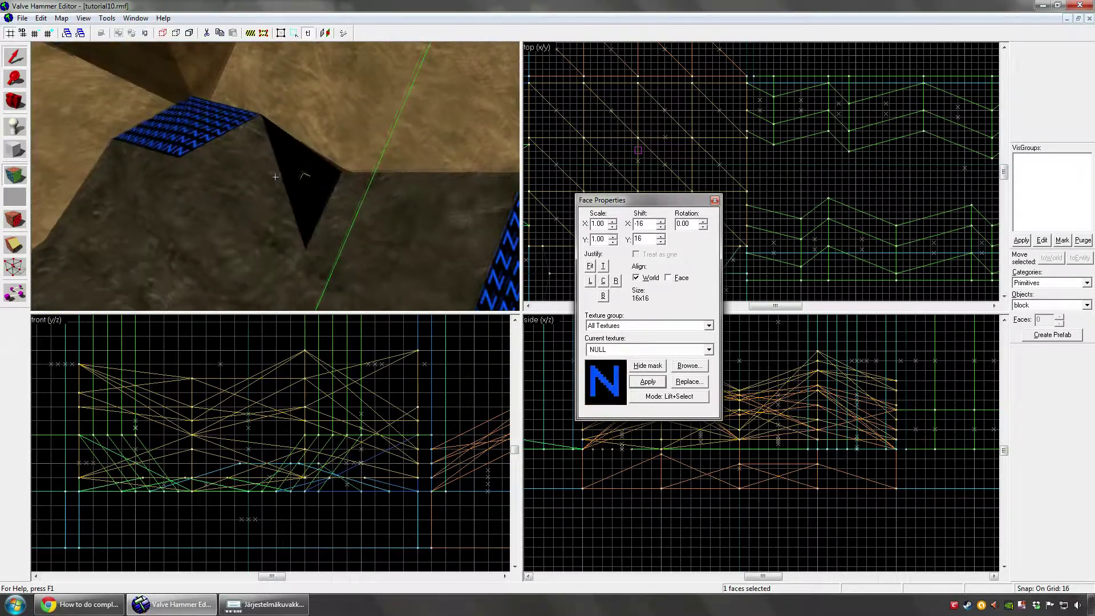
{"action": "left_click", "coordinate": [276, 177]}
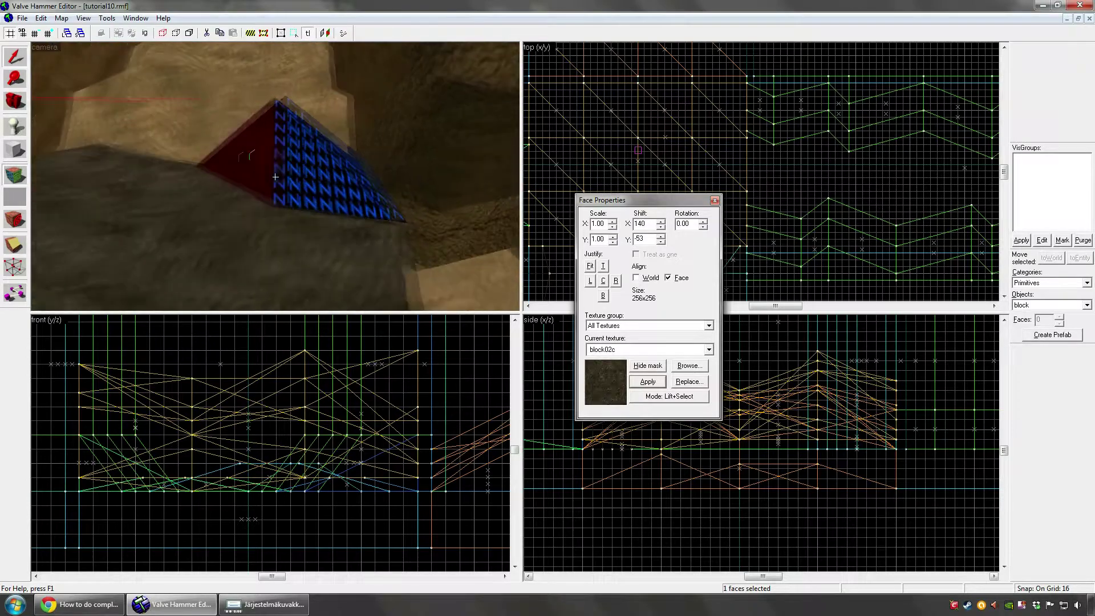
{"action": "key", "text": "shift+a"}
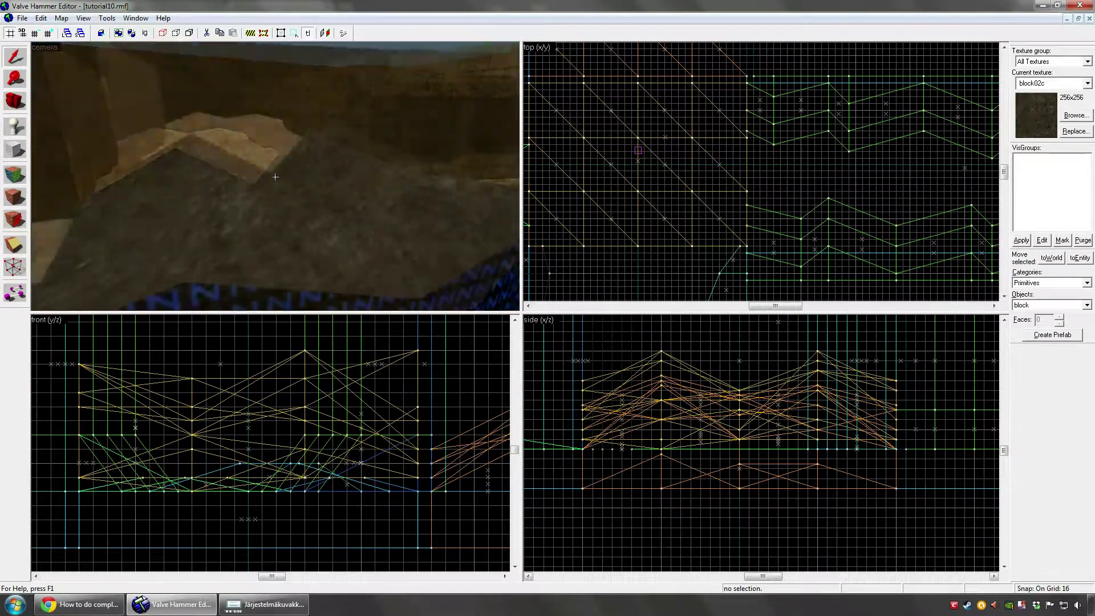
- Examine the continuity of the block02c texture across the terrain's top faces from several directions
{"action": "key", "text": "s"}
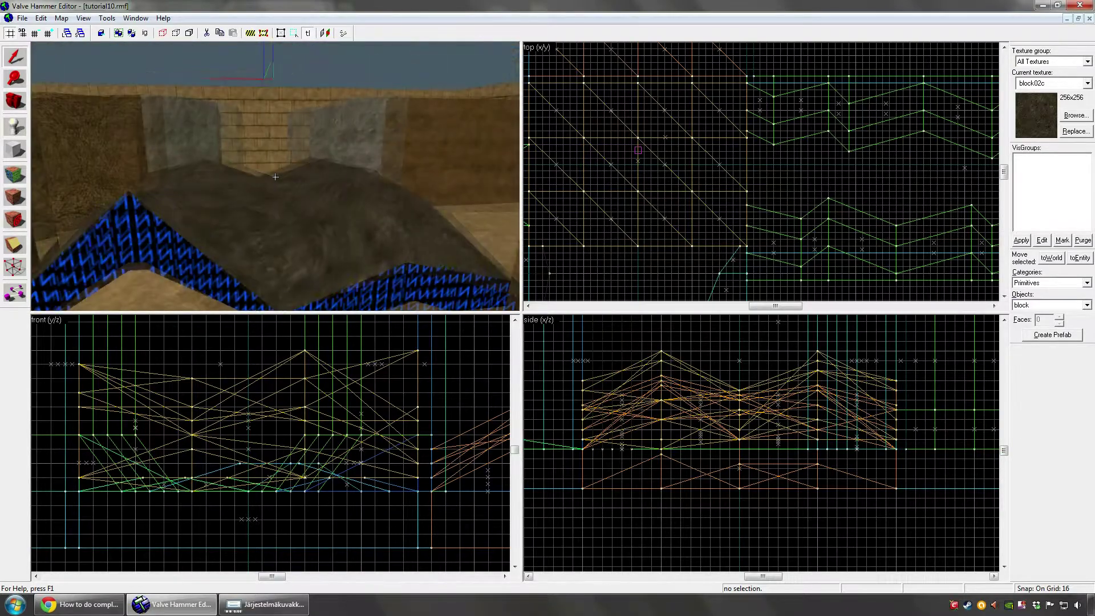
{"action": "key", "text": "w"}
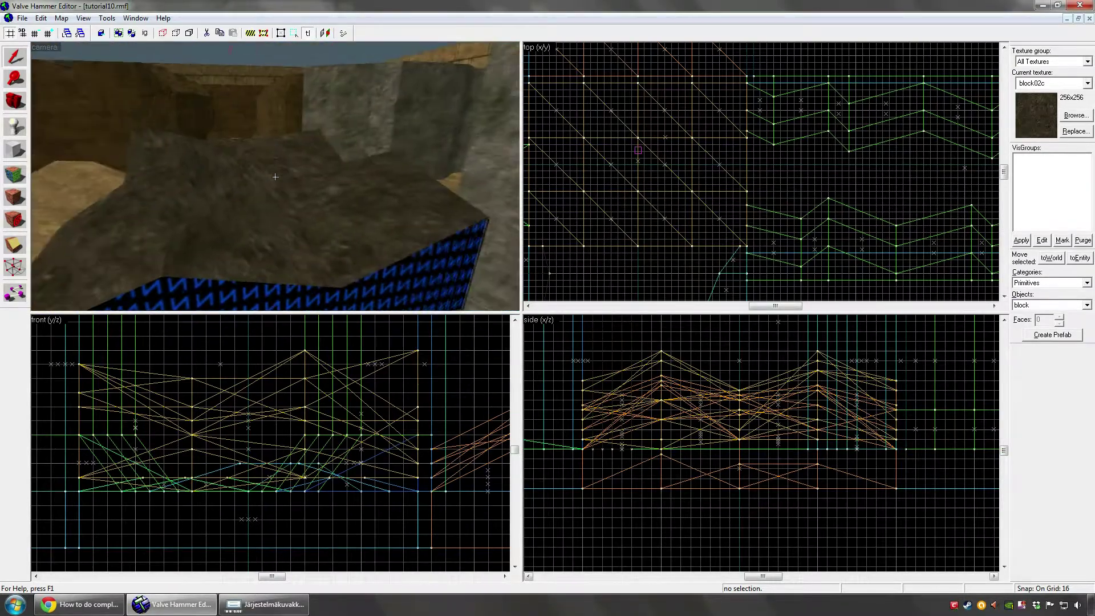
{"action": "key", "text": "w"}
{"action": "key", "text": "s"}
{"action": "key", "text": "w"}
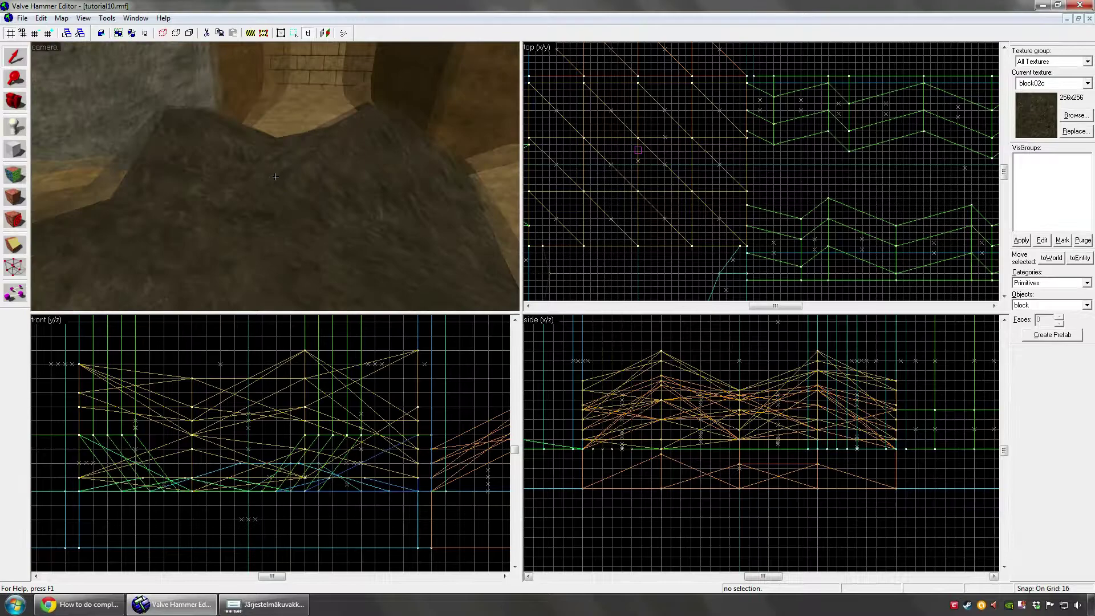
{"action": "key", "text": "s"}
{"action": "key", "text": "w"}
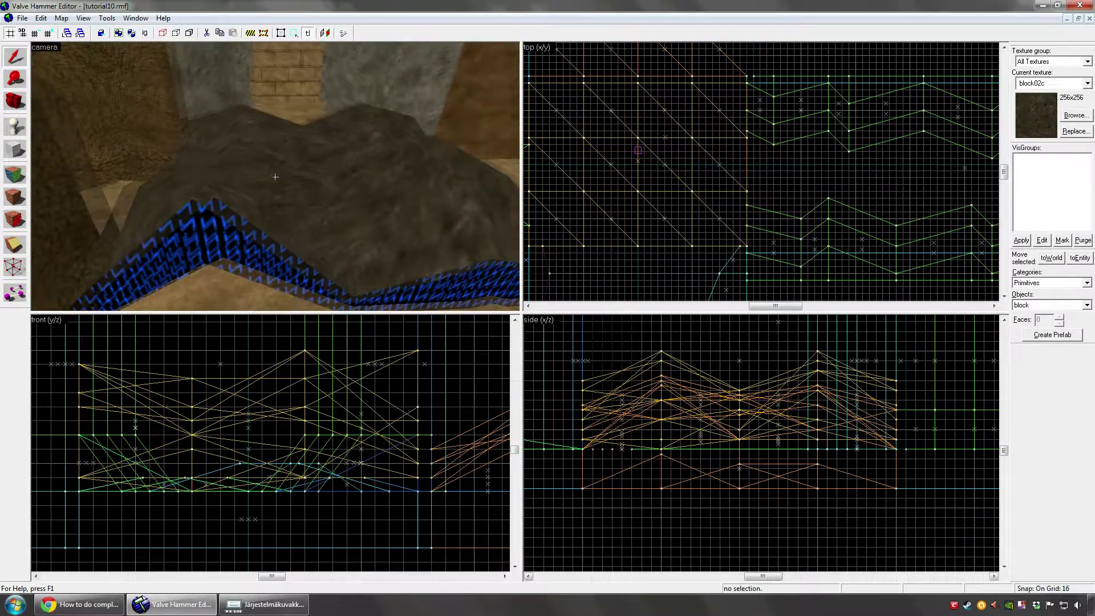
{"action": "key", "text": "w"}
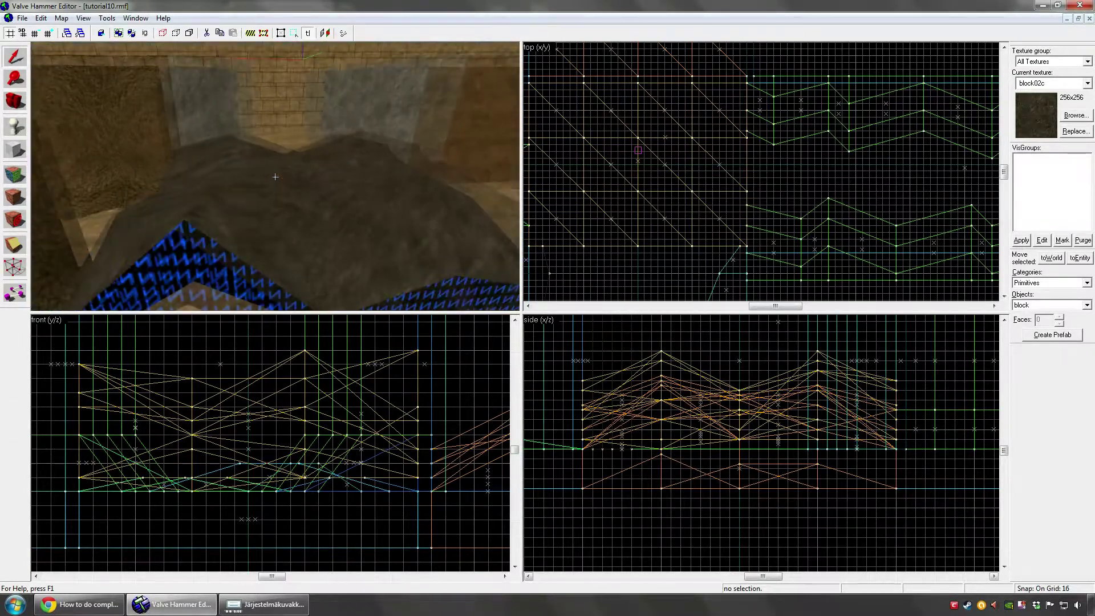
- Select the whole terrain group and rotate it 90 degrees about the Y axis so it stands upright
{"action": "left_click", "coordinate": [274, 177]}
{"action": "key", "text": "s"}
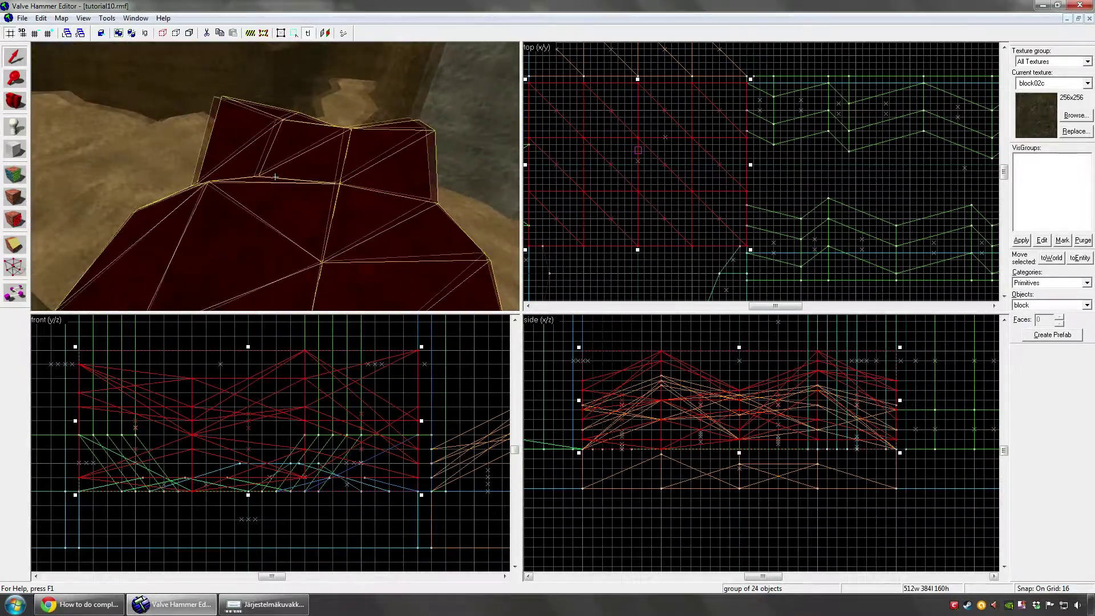
{"action": "key", "text": "s"}
{"action": "key", "text": "w"}
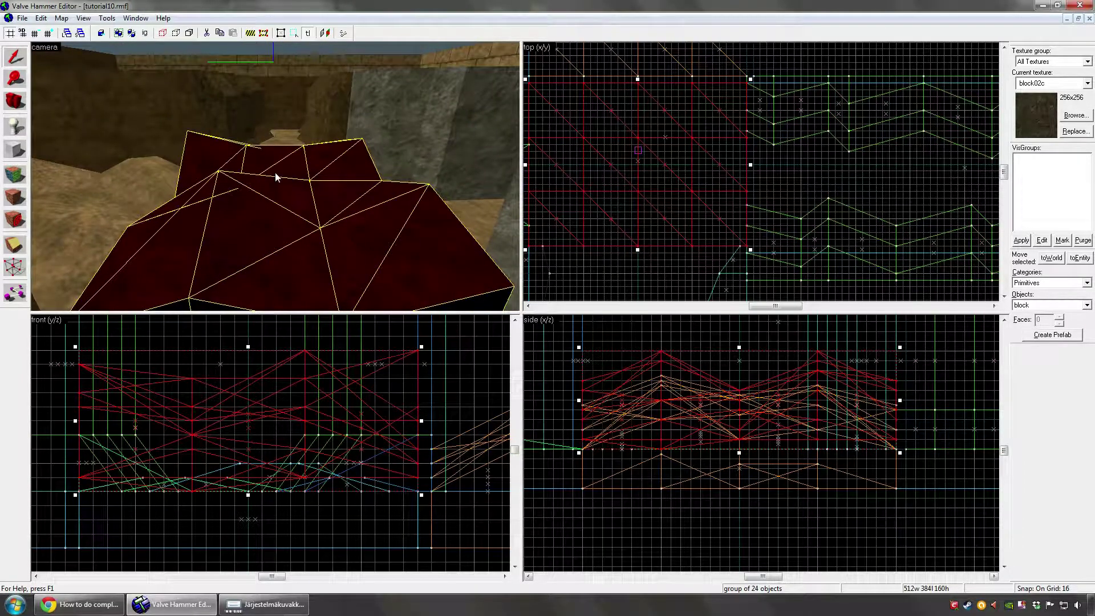
{"action": "key", "text": "ctrl+m"}
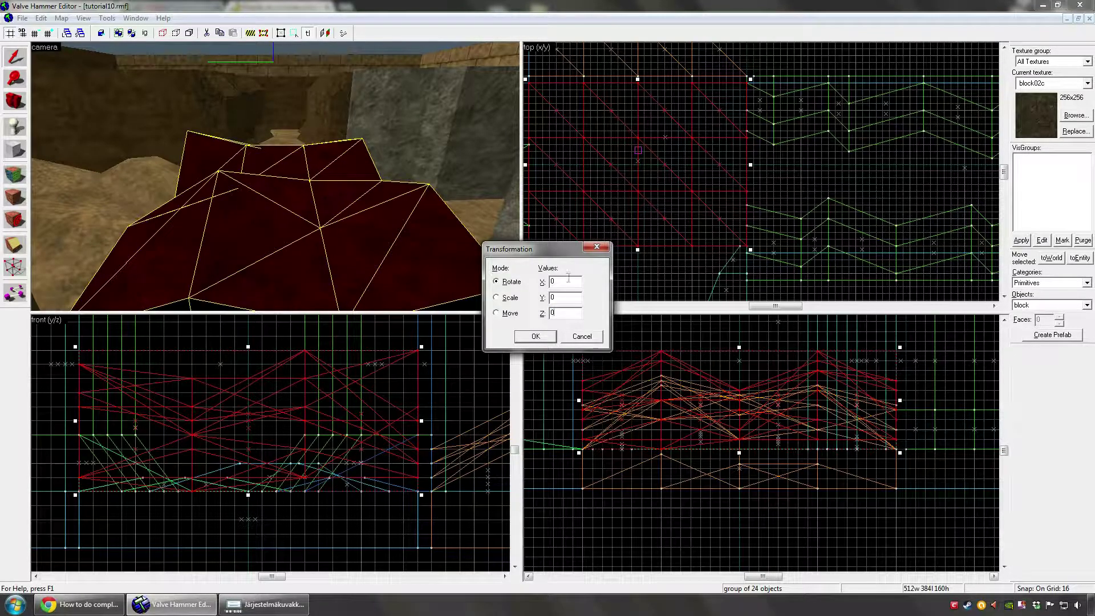
{"action": "type", "text": "90"}
{"action": "key", "text": "Return"}
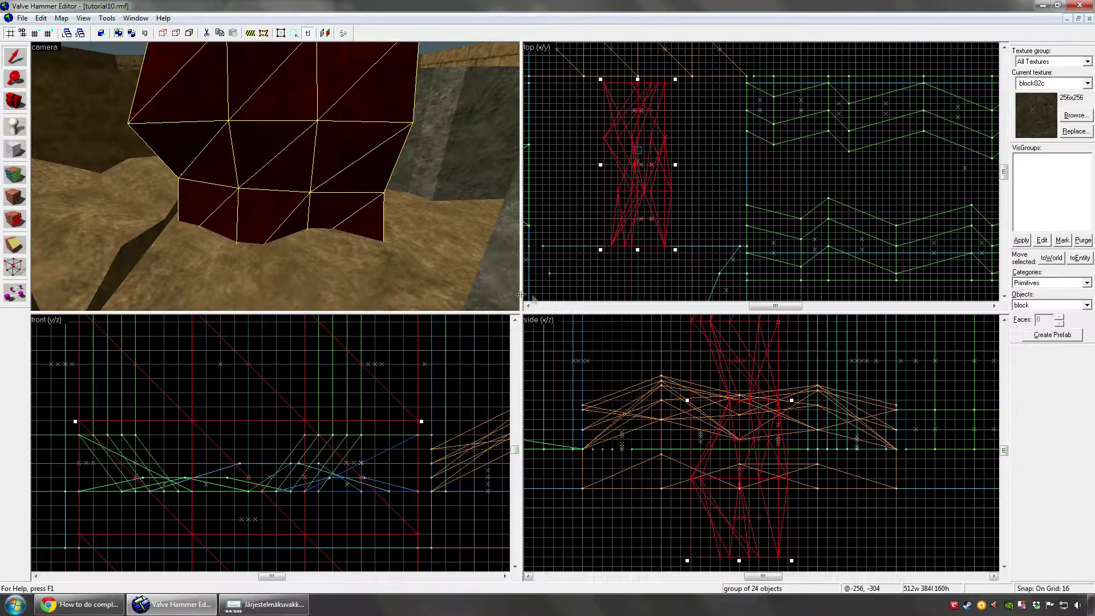
- Raise the upright terrain group so its base rests at floor level, and inspect it as a wall
{"action": "left_click_drag", "start_coordinate": [773, 437], "coordinate": [724, 354]}
{"action": "key", "text": "z"}
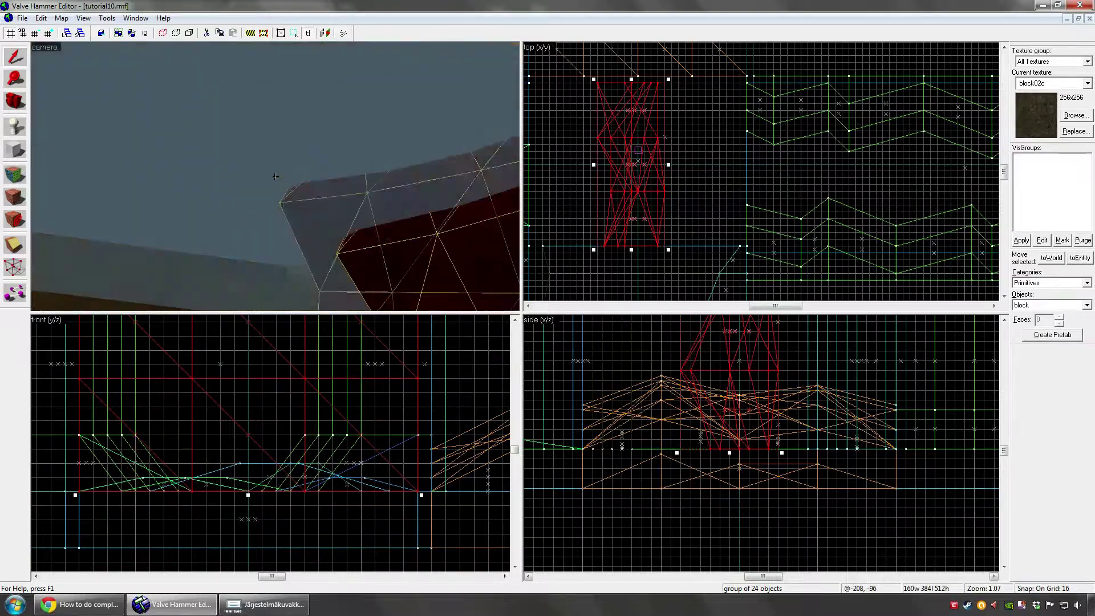
{"action": "left_click", "coordinate": [275, 177]}
{"action": "key", "text": "d"}
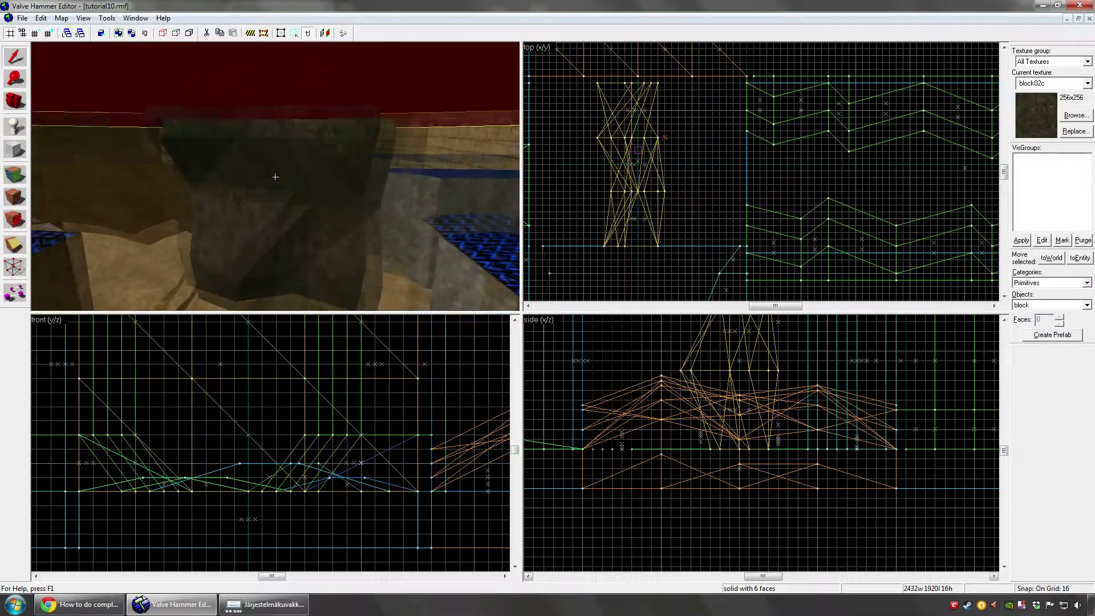
{"action": "left_click", "coordinate": [275, 176]}
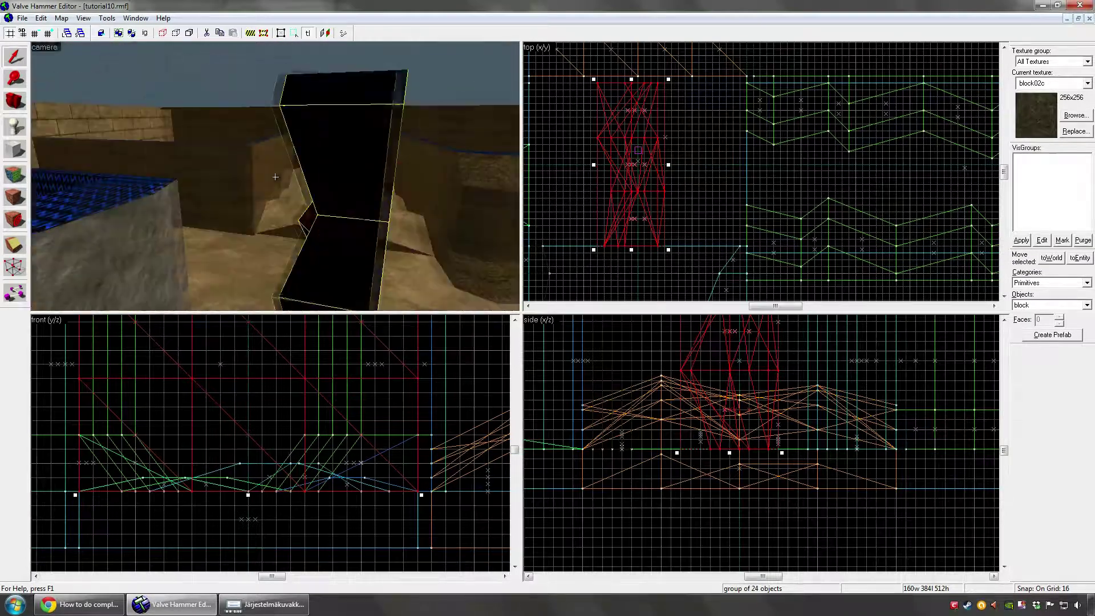